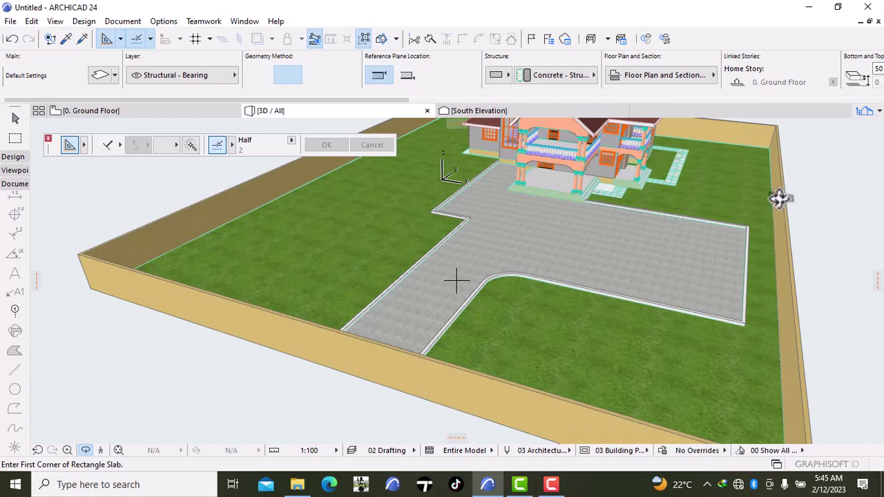
Show the 0. Ground Floor plan zoomed in on the bottom boundary wall at the driveway end
{"action": "left_click", "coordinate": [124, 112]}
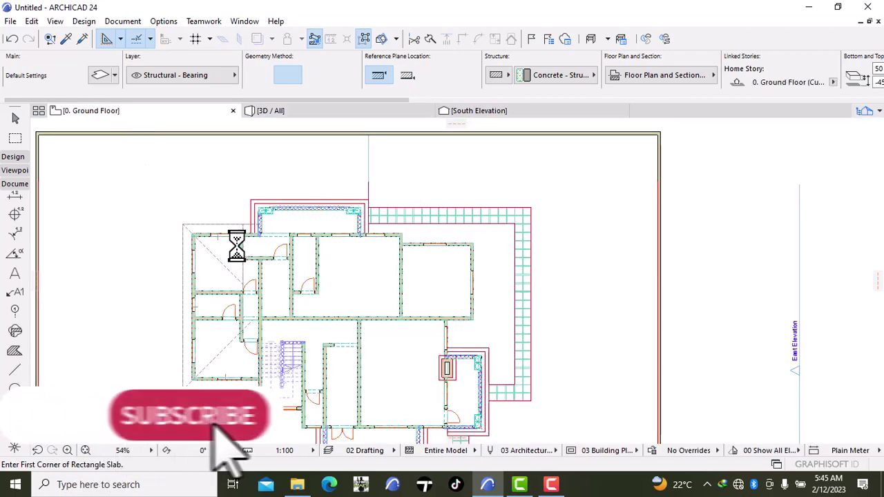
{"action": "scroll", "coordinate": [240, 254], "scroll_direction": "down", "scroll_amount": 4}
{"action": "middle_click_drag", "start_coordinate": [280, 316], "coordinate": [282, 292]}
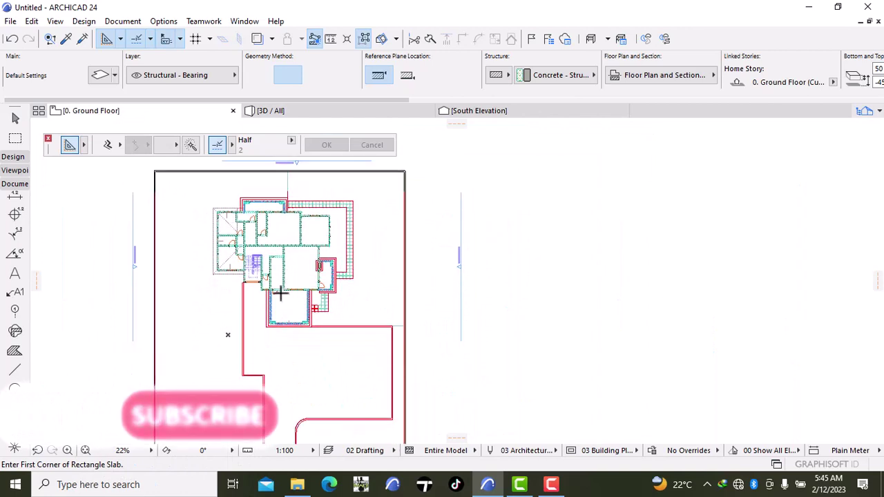
{"action": "middle_click_drag", "start_coordinate": [294, 399], "coordinate": [311, 266]}
{"action": "scroll", "coordinate": [297, 373], "scroll_direction": "up", "scroll_amount": 8}
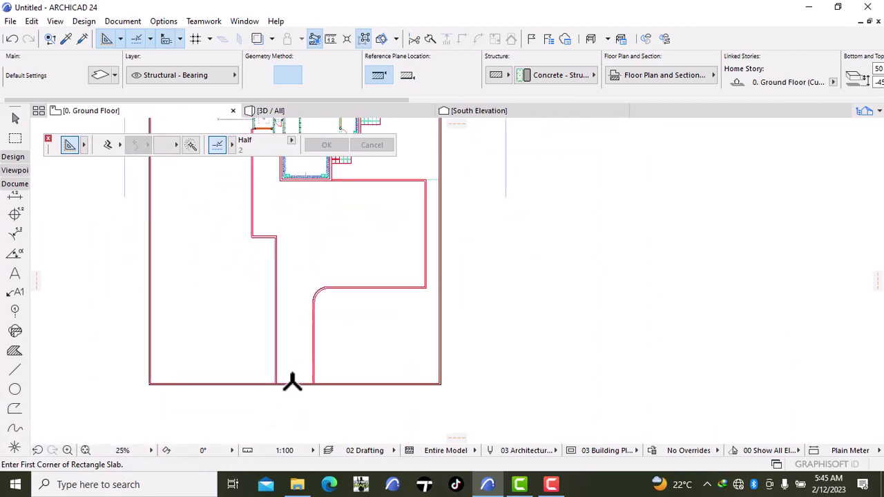
{"action": "scroll", "coordinate": [286, 392], "scroll_direction": "up", "scroll_amount": 4}
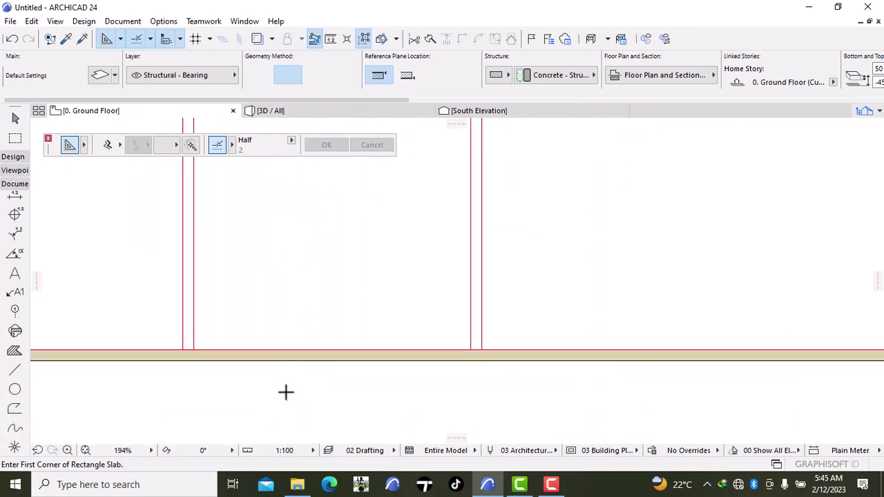
{"action": "left_click", "coordinate": [11, 157]}
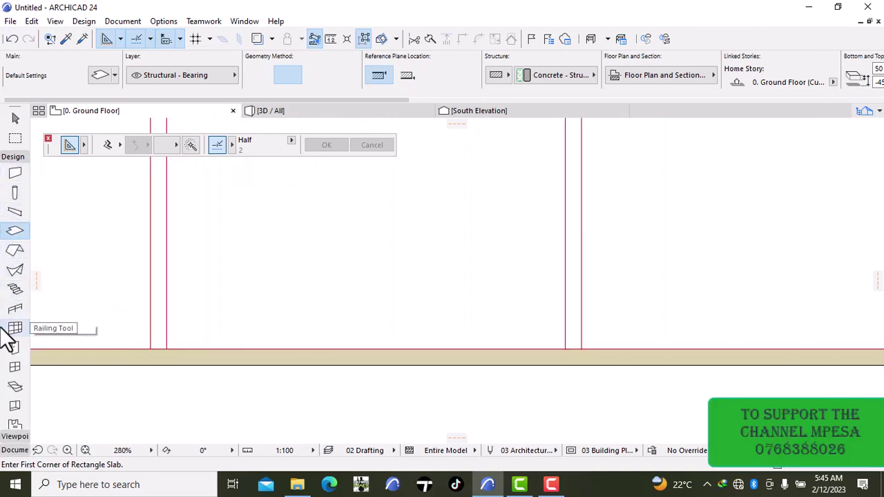
Make Garage Double Door 24, found by searching 'gar', the default door
{"action": "left_click", "coordinate": [7, 350]}
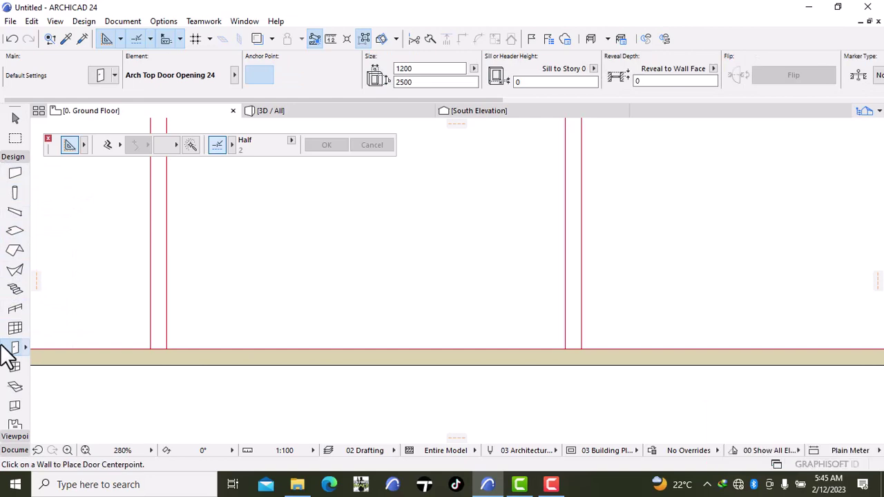
{"action": "double_click", "coordinate": [7, 350]}
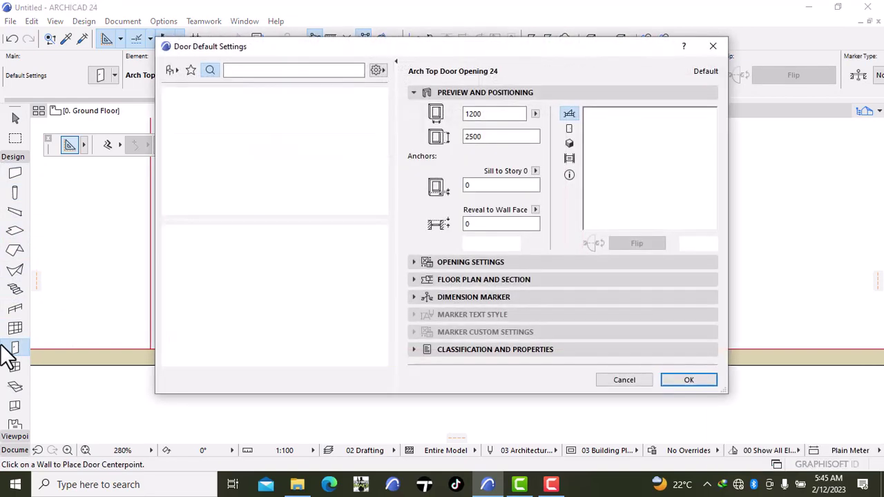
{"action": "left_click", "coordinate": [240, 71]}
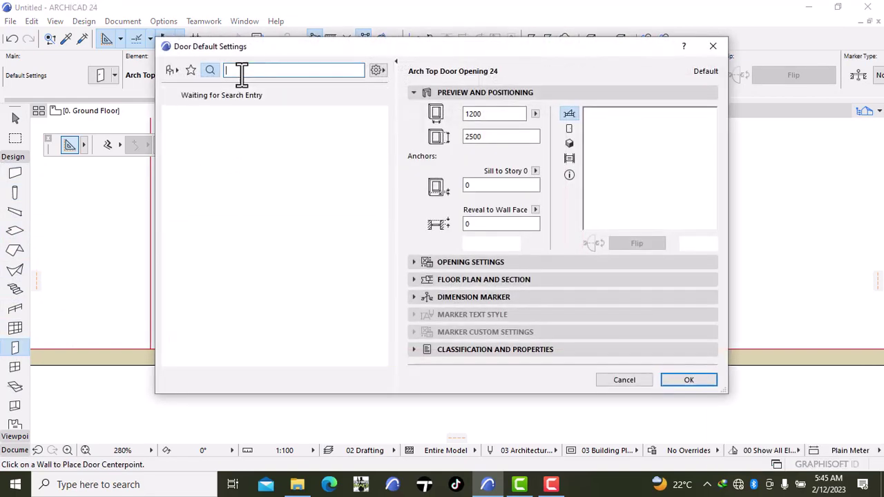
{"action": "type", "text": "ga"}
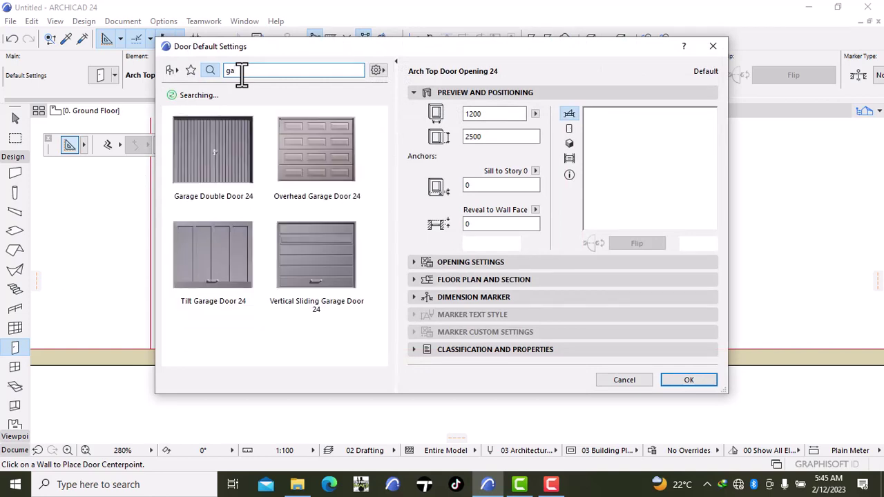
{"action": "type", "text": "r"}
{"action": "left_click", "coordinate": [242, 135]}
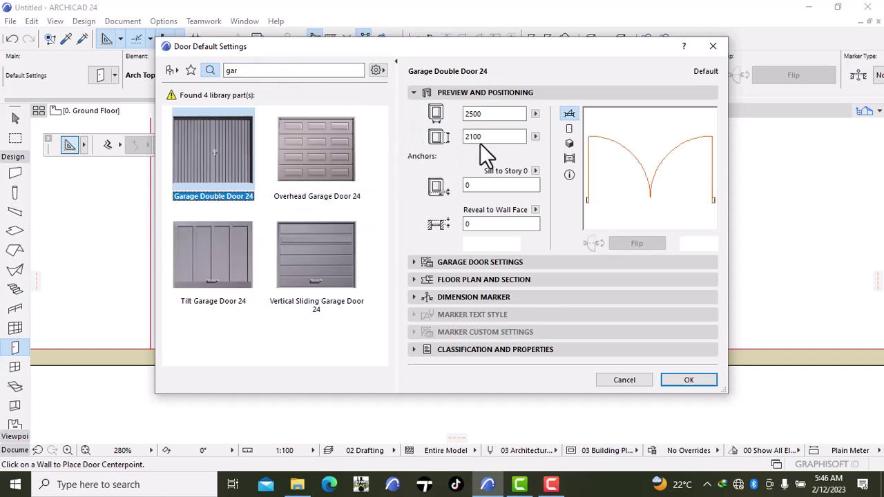
Set the garage door's 3D Detail Level to Off
{"action": "left_click", "coordinate": [476, 268]}
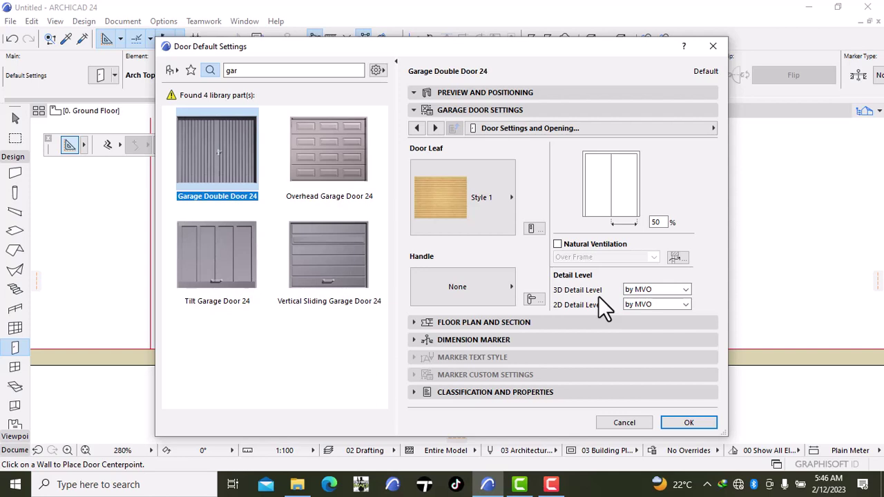
{"action": "left_click", "coordinate": [648, 292]}
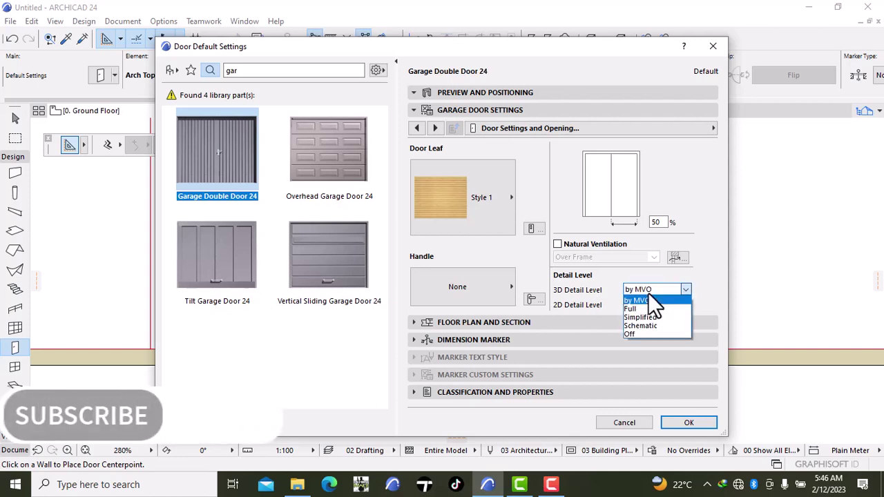
{"action": "left_click", "coordinate": [631, 333]}
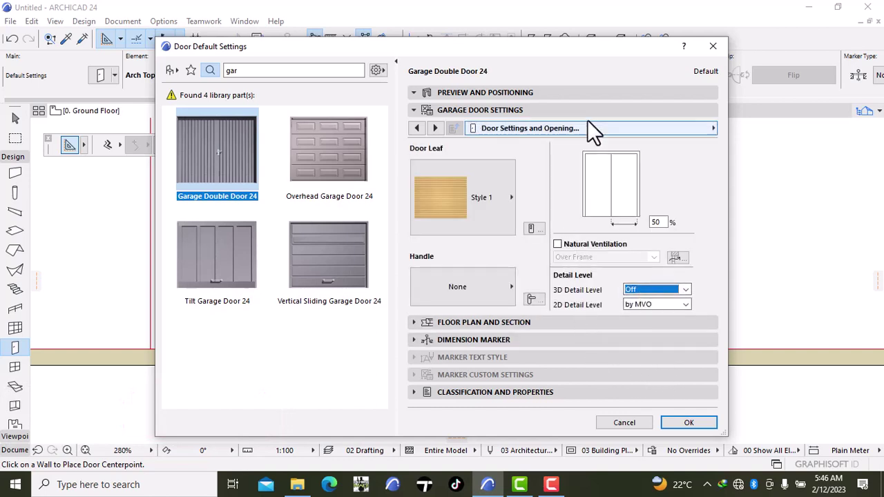
{"action": "left_click", "coordinate": [584, 96]}
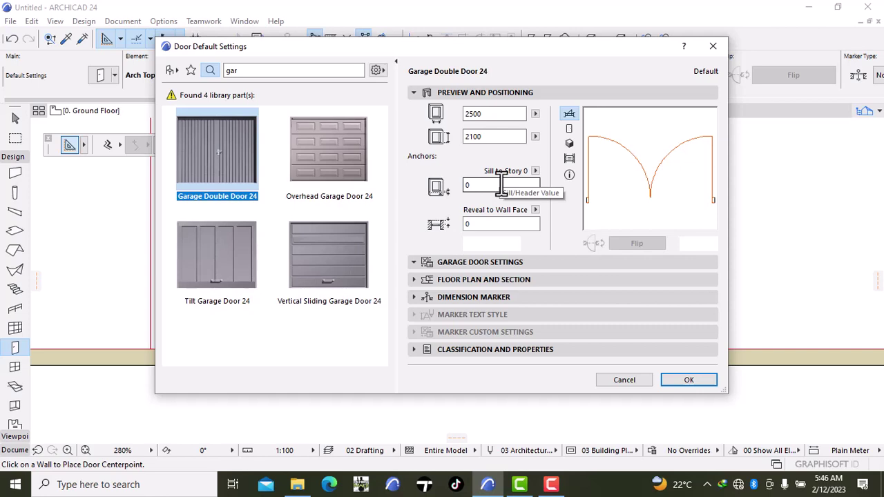
Enter -450 for Sill to Story and 2500 for the door height, then accept the door settings
{"action": "left_click", "coordinate": [502, 186]}
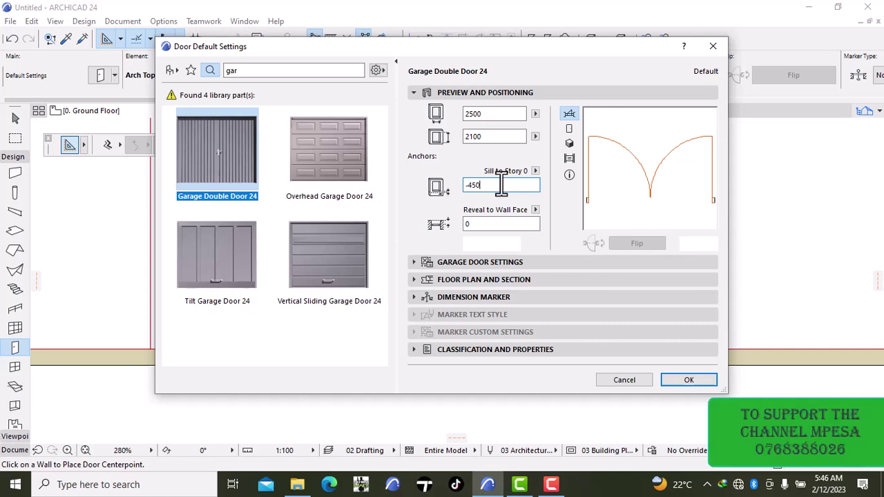
{"action": "left_click", "coordinate": [492, 136]}
{"action": "key", "text": "BackSpace"}
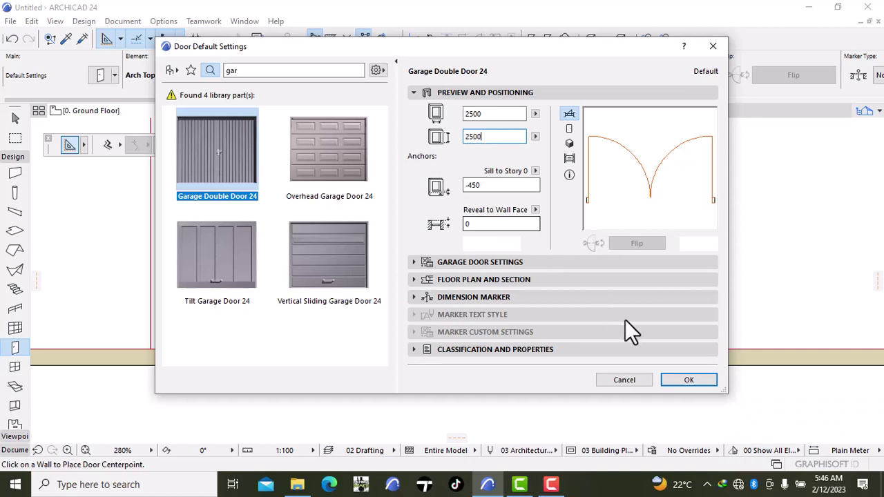
{"action": "left_click", "coordinate": [689, 381]}
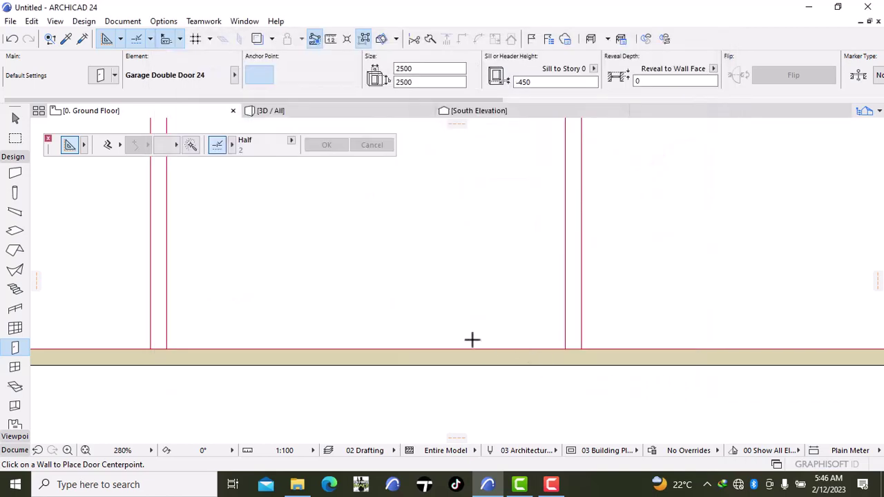
Place the garage door in the bottom wall and stretch its right end to the driveway edge
{"action": "left_click", "coordinate": [369, 344]}
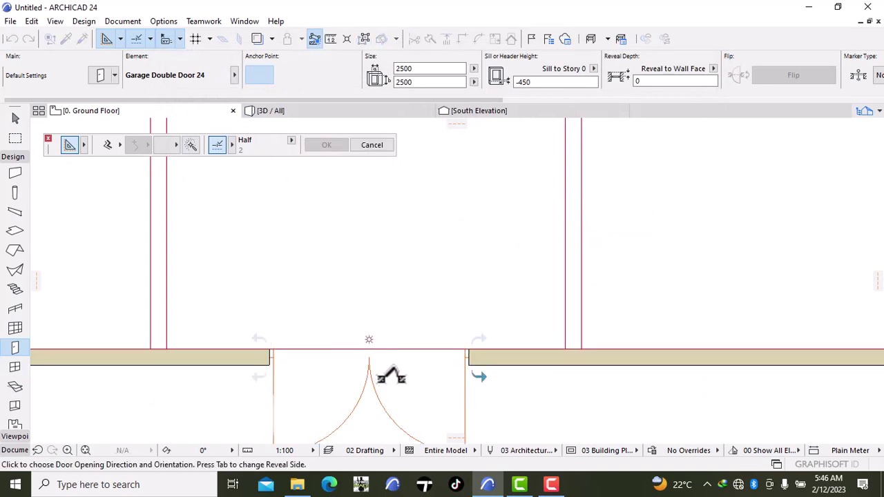
{"action": "left_click", "coordinate": [470, 370]}
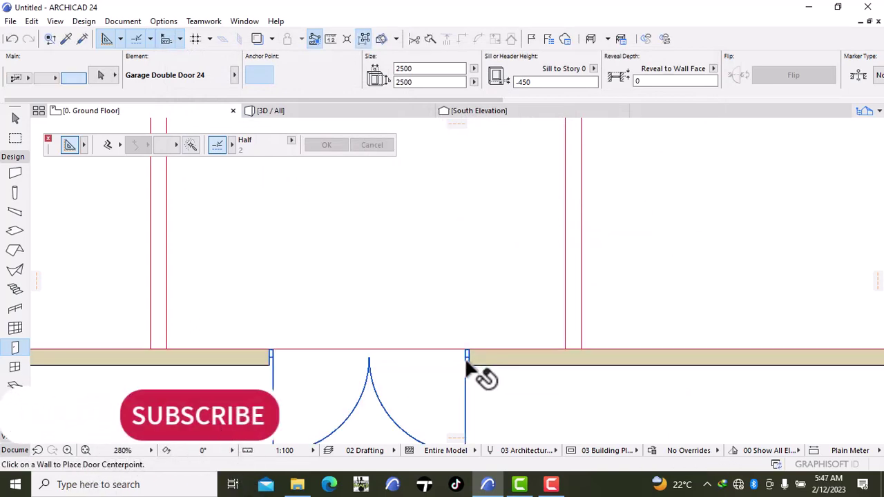
{"action": "left_click", "coordinate": [469, 351]}
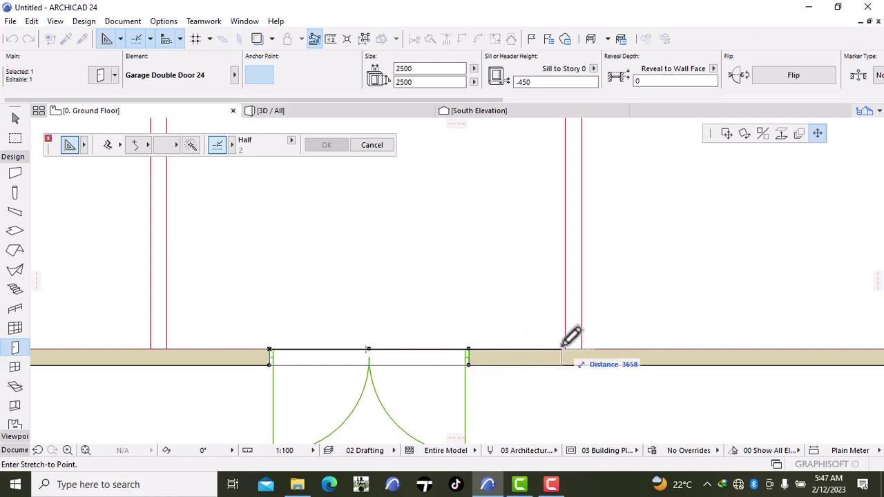
{"action": "left_click", "coordinate": [563, 348]}
Stretch the door's left end to the other driveway edge and view the model in 3D
{"action": "scroll", "coordinate": [270, 349], "scroll_direction": "up", "scroll_amount": 3}
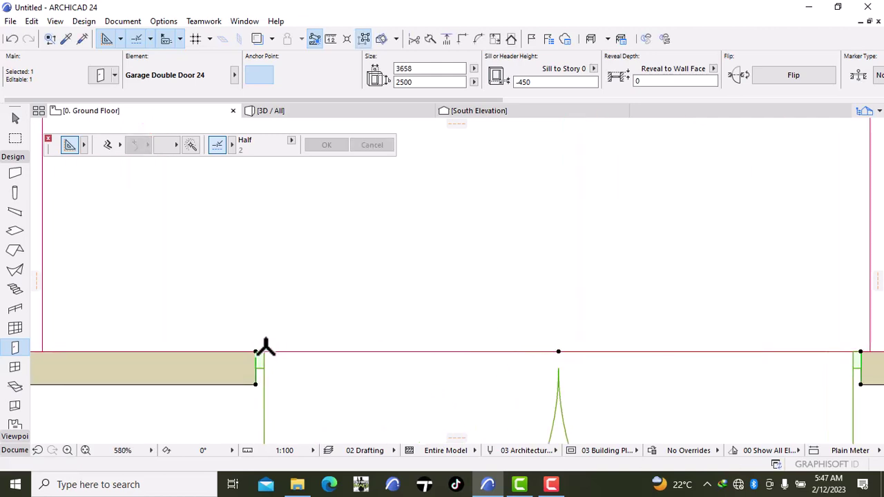
{"action": "left_click", "coordinate": [256, 348]}
{"action": "middle_click_drag", "start_coordinate": [250, 349], "coordinate": [341, 356]}
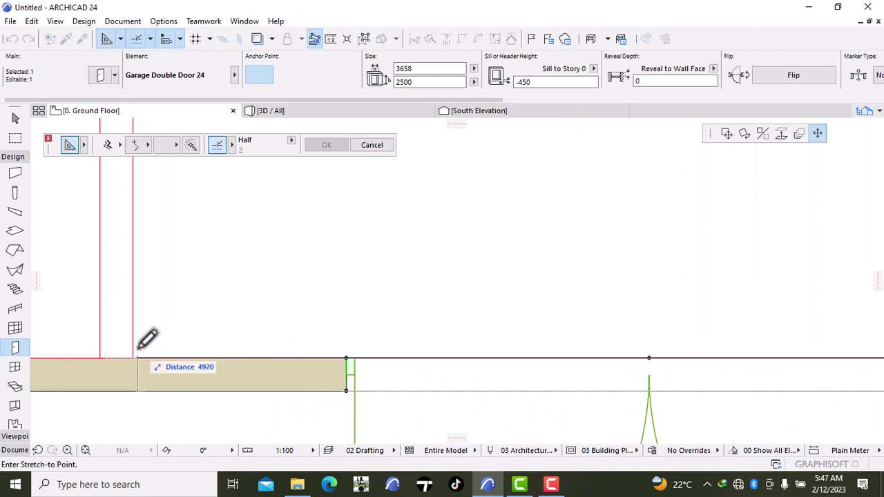
{"action": "left_click", "coordinate": [138, 349]}
{"action": "key", "text": "Escape"}
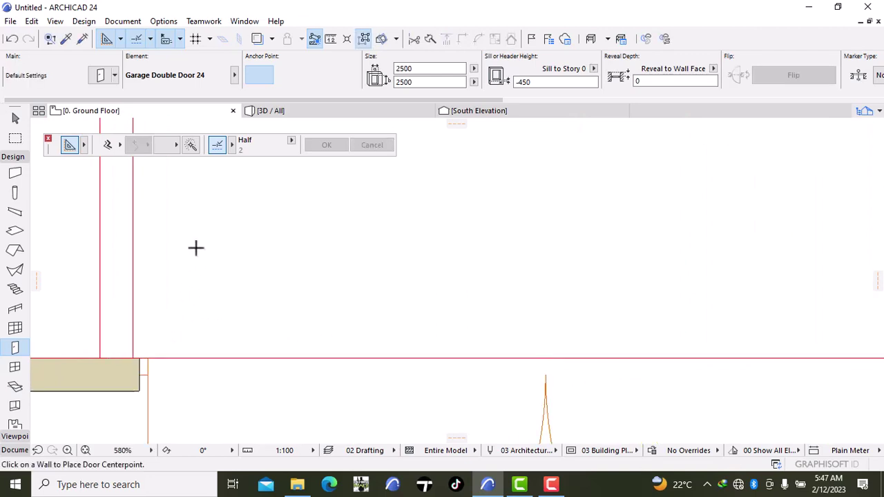
{"action": "left_click", "coordinate": [327, 109]}
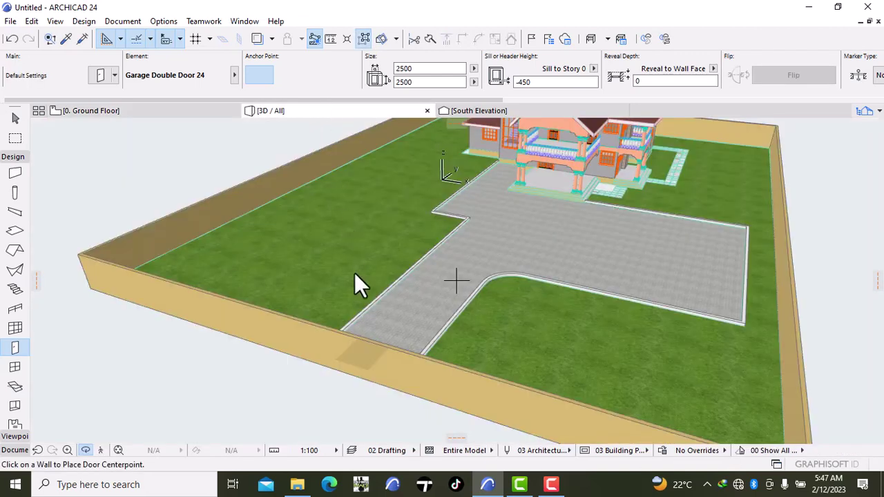
Orbit the 3D model to inspect the gate opening, then return to the plan centred on the garage door
{"action": "middle_click_drag", "start_coordinate": [365, 272], "coordinate": [147, 223], "text": "shift"}
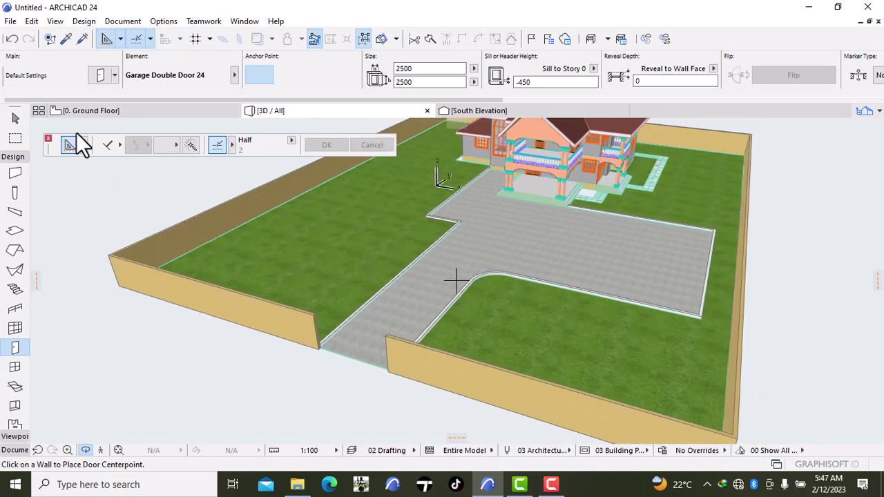
{"action": "left_click", "coordinate": [131, 112]}
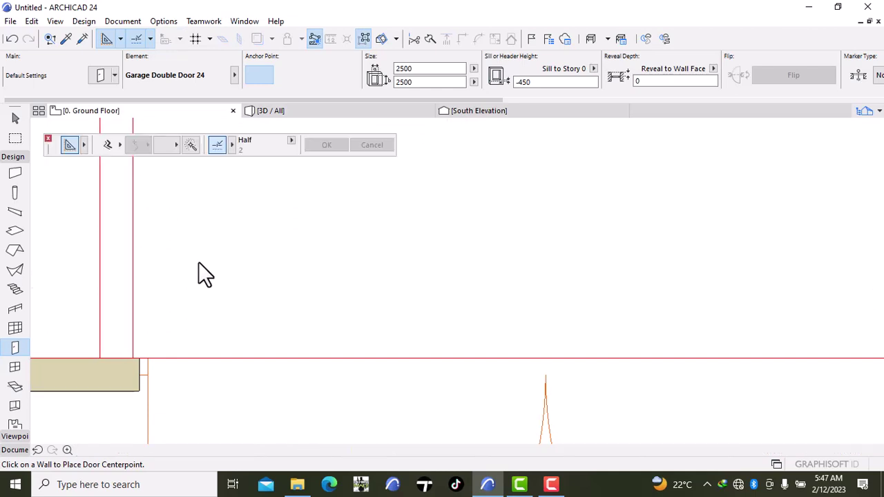
{"action": "scroll", "coordinate": [199, 262], "scroll_direction": "down", "scroll_amount": 5}
{"action": "scroll", "coordinate": [198, 262], "scroll_direction": "down", "scroll_amount": 2}
{"action": "middle_click_drag", "start_coordinate": [198, 266], "coordinate": [257, 290]}
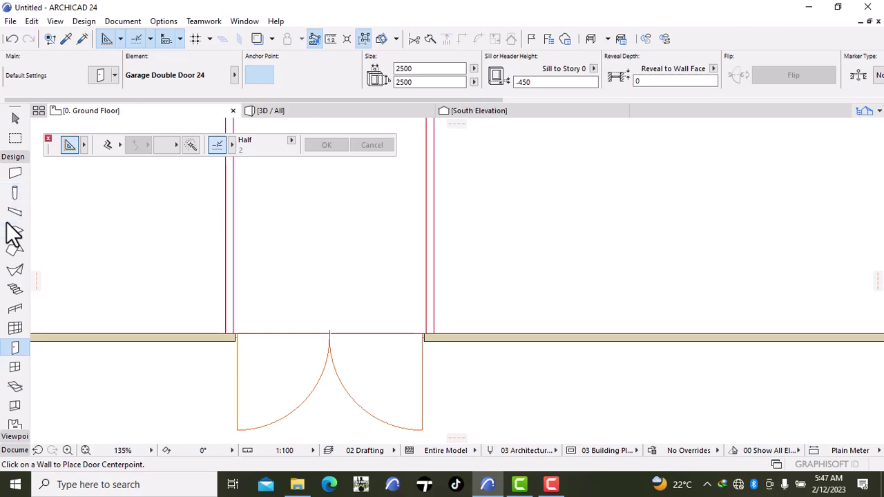
In Column Default Settings, set the base to -450 and the top offset to -750 for a 2700-tall column
{"action": "left_click", "coordinate": [13, 195]}
{"action": "double_click", "coordinate": [11, 194]}
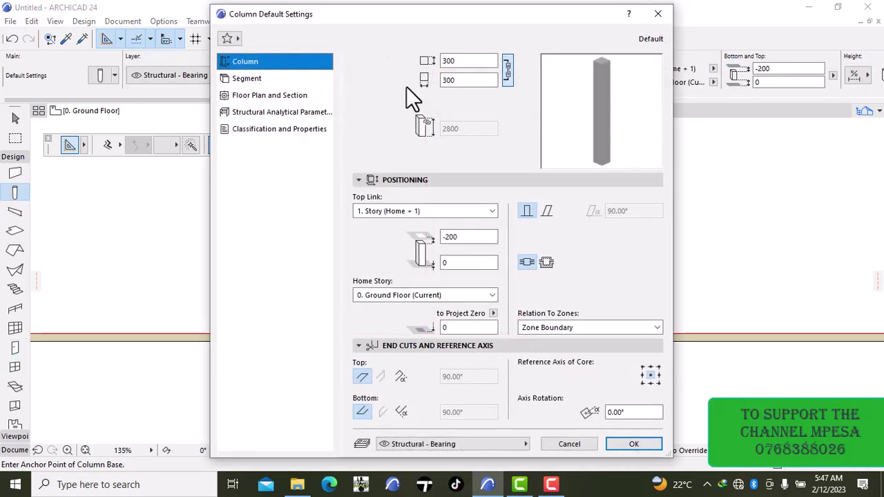
{"action": "left_click", "coordinate": [469, 81]}
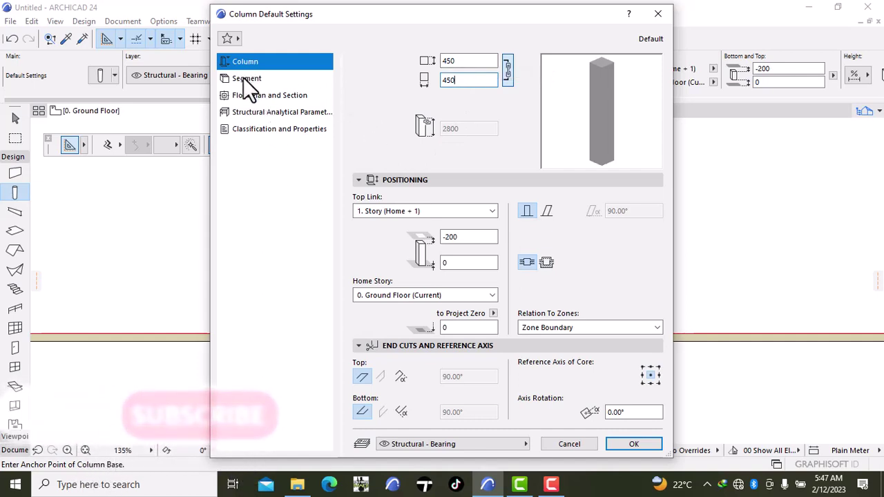
{"action": "left_click", "coordinate": [458, 327]}
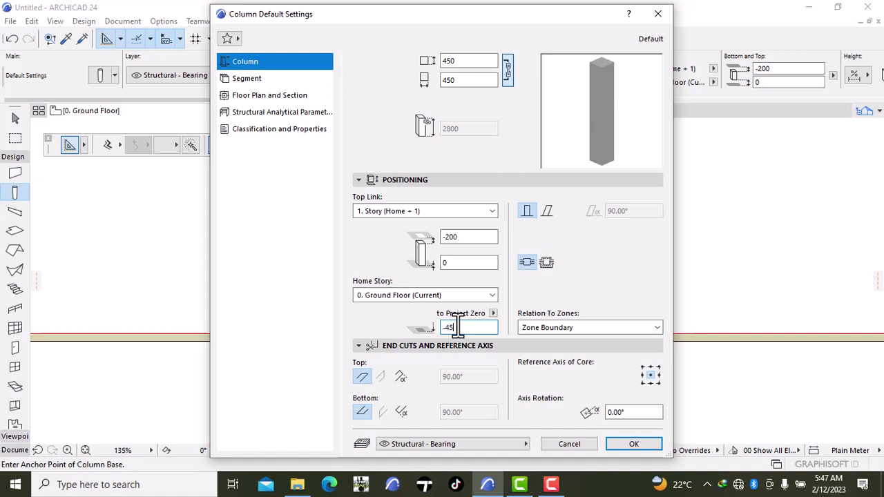
{"action": "type", "text": "-450"}
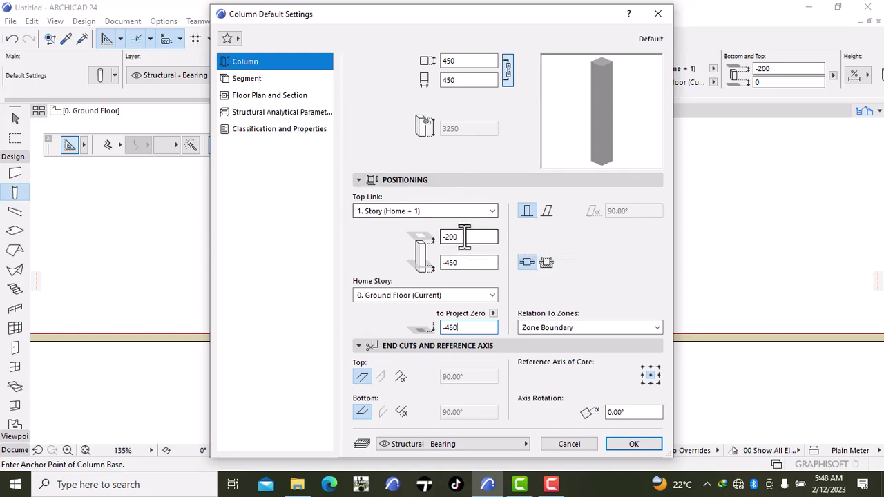
{"action": "left_click", "coordinate": [462, 237]}
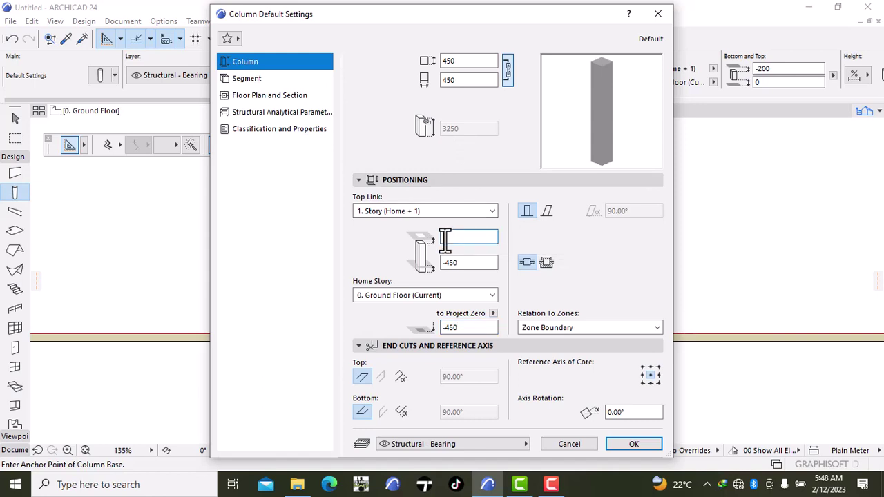
{"action": "type", "text": "-750"}
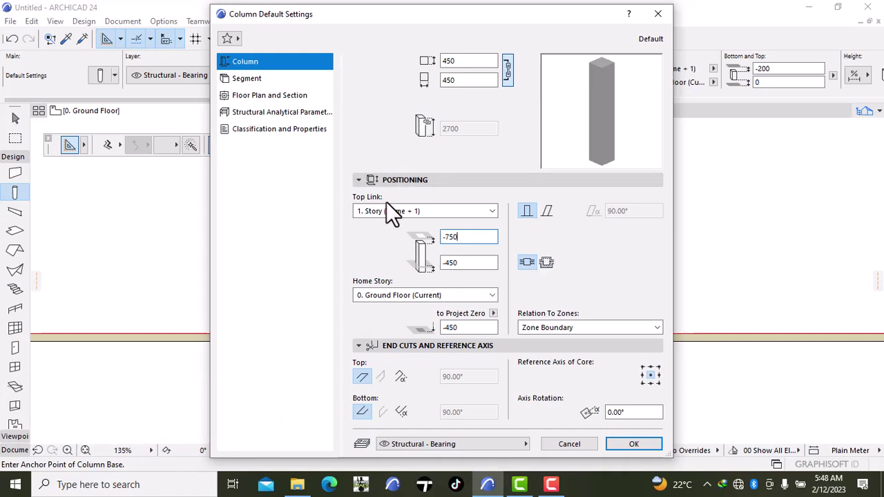
{"action": "left_click", "coordinate": [643, 367]}
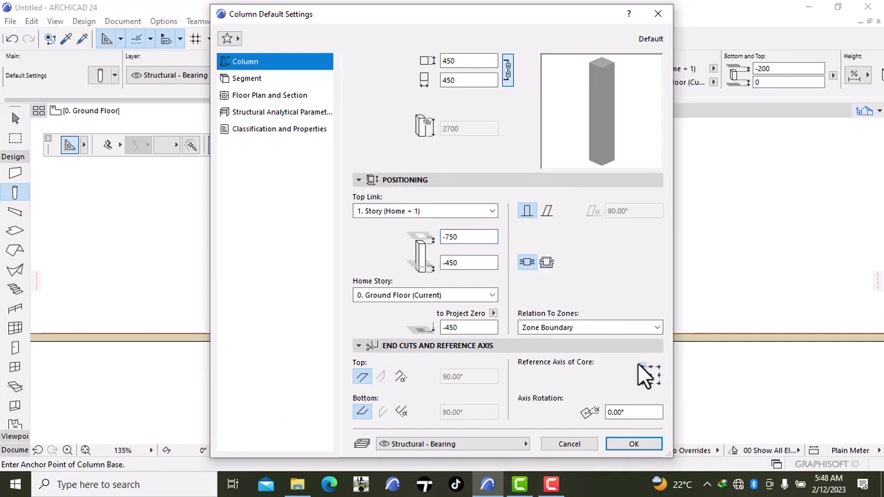
Override both column surfaces with Paint - Glossy White copy 22 and accept the column settings
{"action": "left_click", "coordinate": [225, 76]}
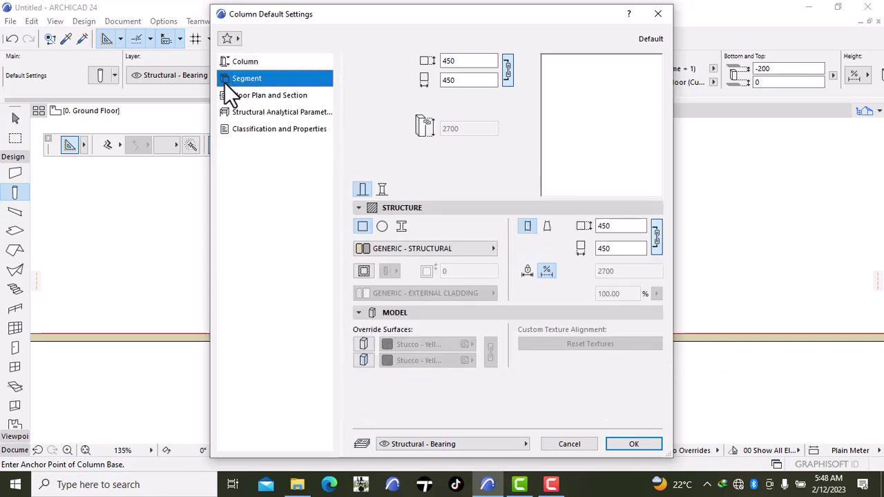
{"action": "left_click", "coordinate": [362, 343]}
{"action": "left_click", "coordinate": [362, 357]}
{"action": "left_click", "coordinate": [393, 346]}
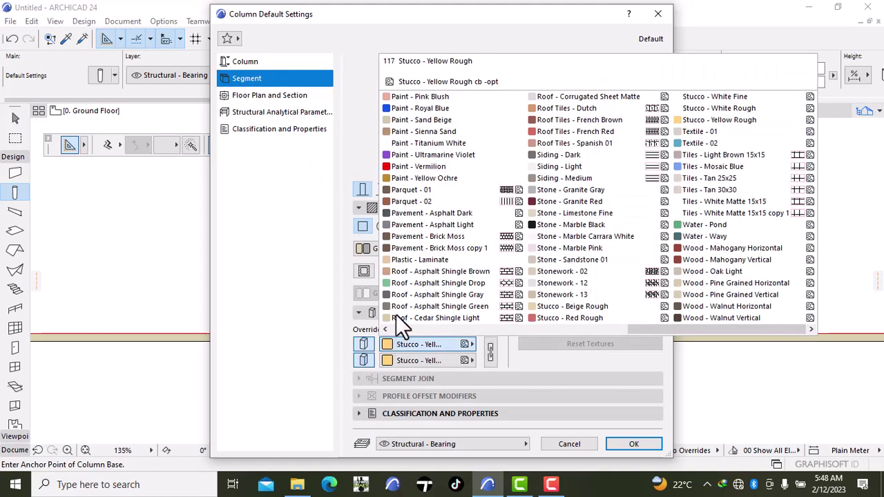
{"action": "left_click", "coordinate": [575, 330]}
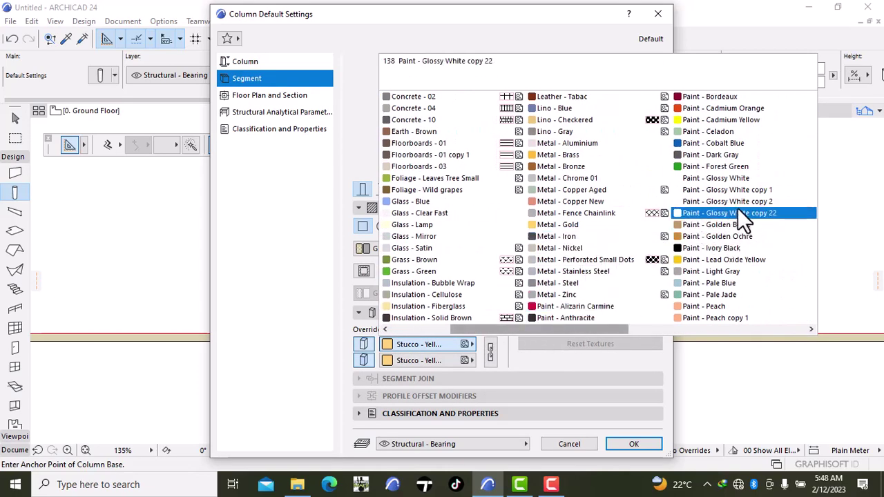
{"action": "left_click", "coordinate": [738, 211]}
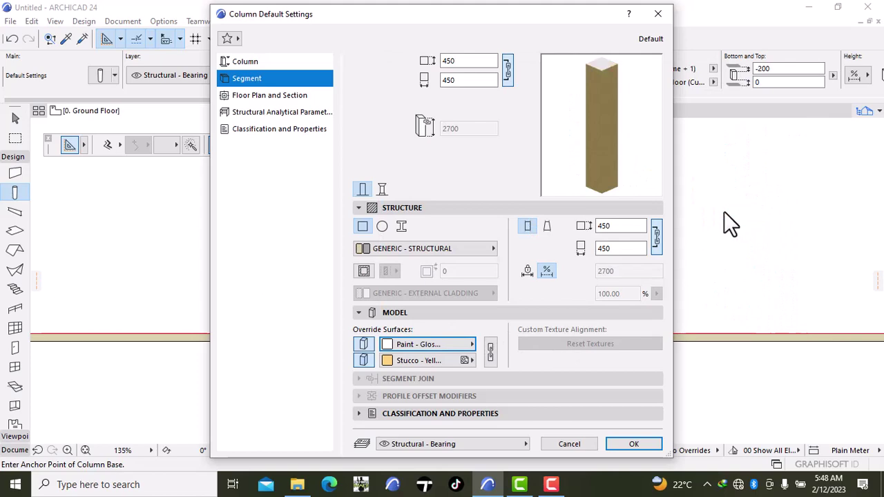
{"action": "left_click", "coordinate": [489, 347]}
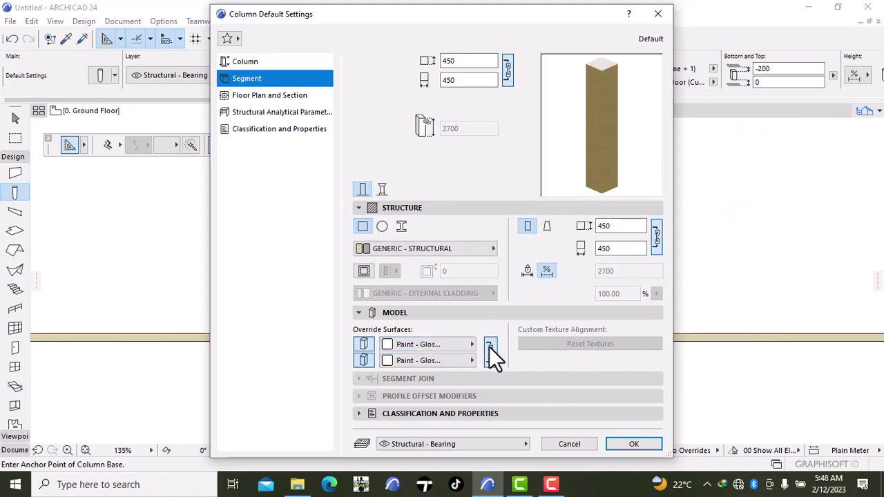
{"action": "left_click", "coordinate": [625, 445]}
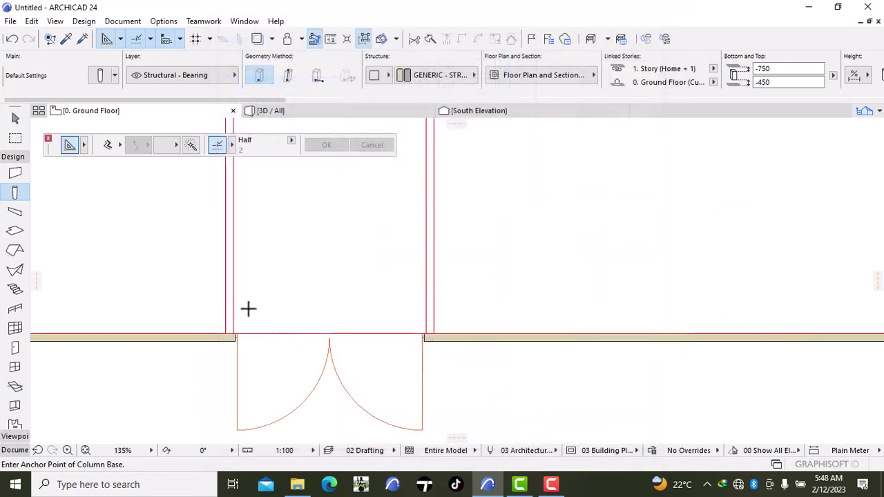
Place a column at the wall end, then undo it as misplaced
{"action": "scroll", "coordinate": [237, 333], "scroll_direction": "up", "scroll_amount": 5}
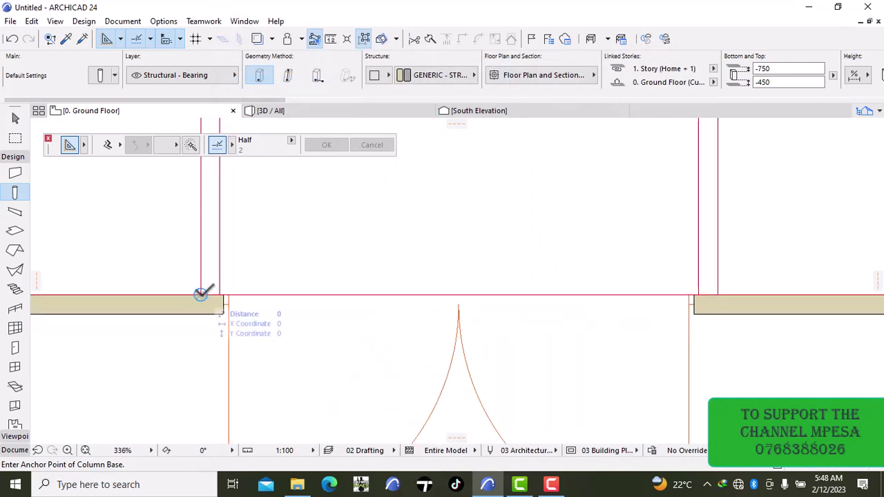
{"action": "left_click", "coordinate": [200, 295]}
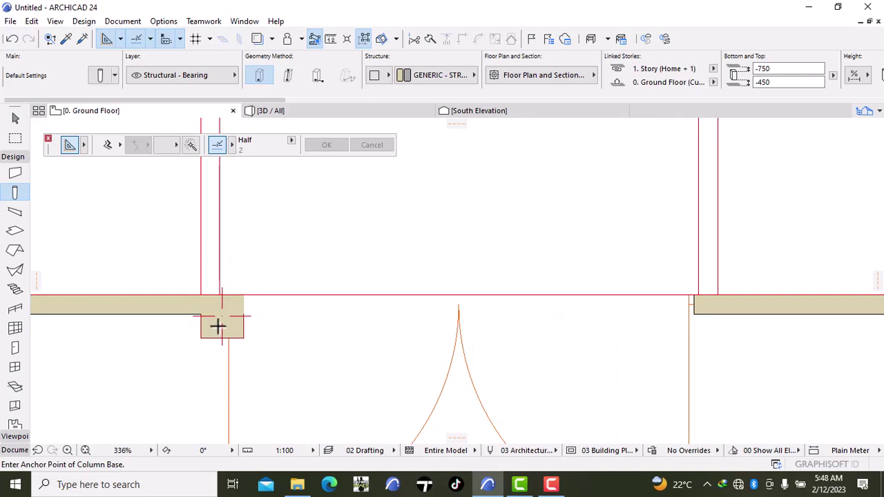
{"action": "middle_click_drag", "start_coordinate": [220, 330], "coordinate": [268, 346]}
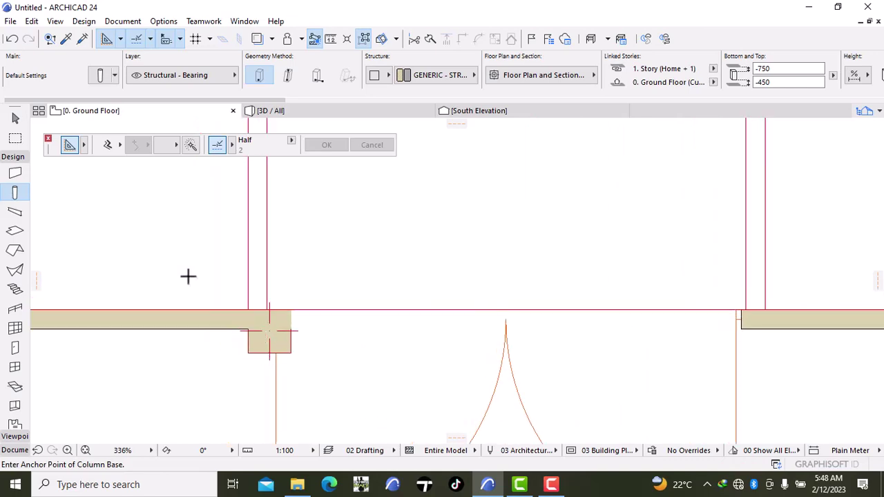
{"action": "left_click", "coordinate": [12, 38]}
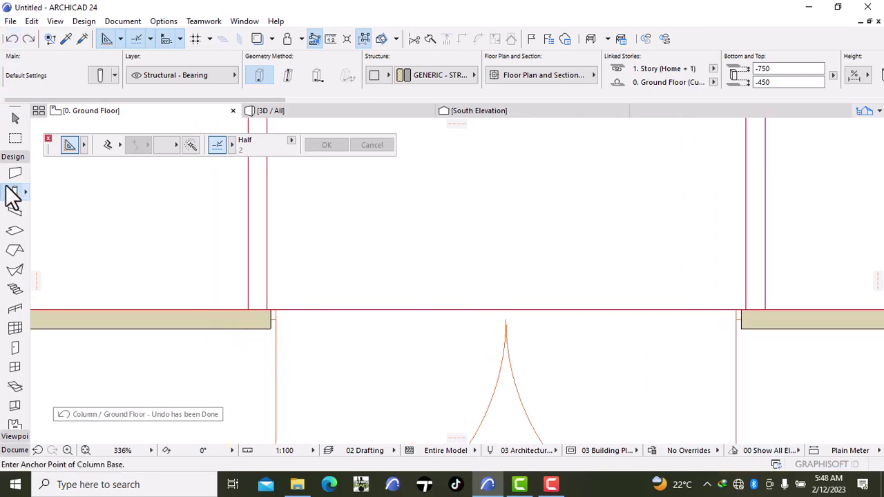
Recheck the column positioning settings and place columns at the right and left gate wall ends
{"action": "double_click", "coordinate": [13, 194]}
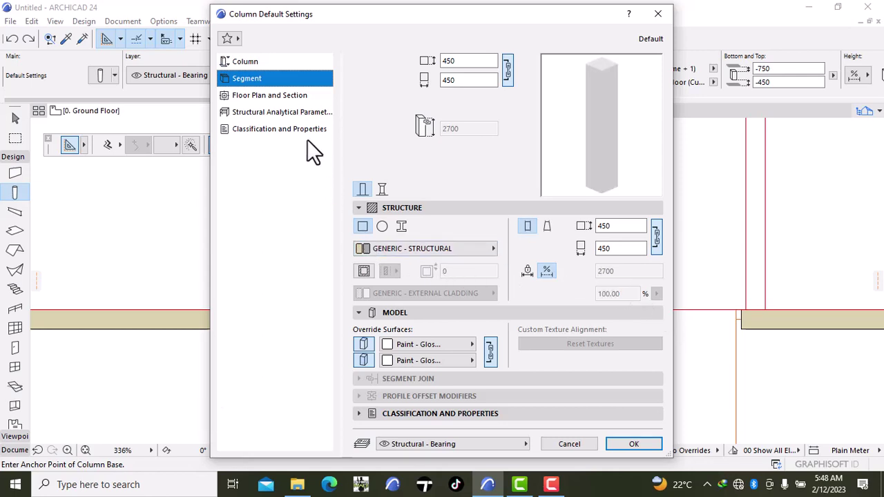
{"action": "left_click", "coordinate": [270, 62]}
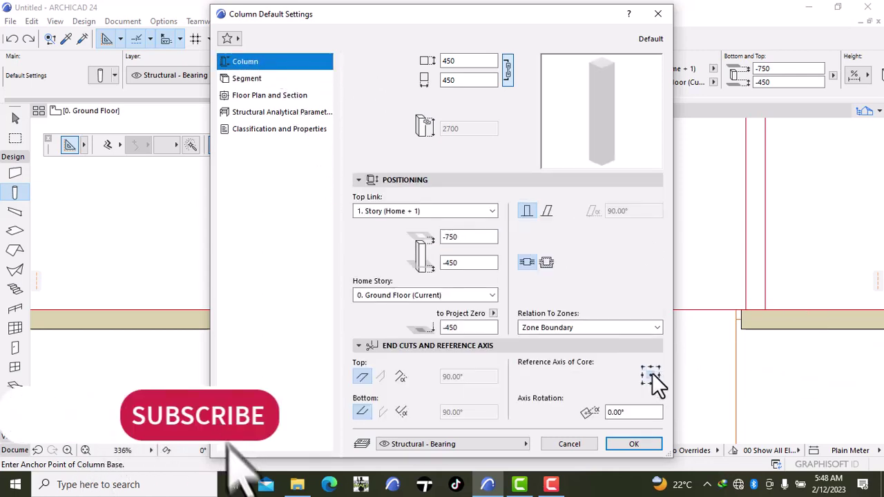
{"action": "left_click", "coordinate": [640, 444]}
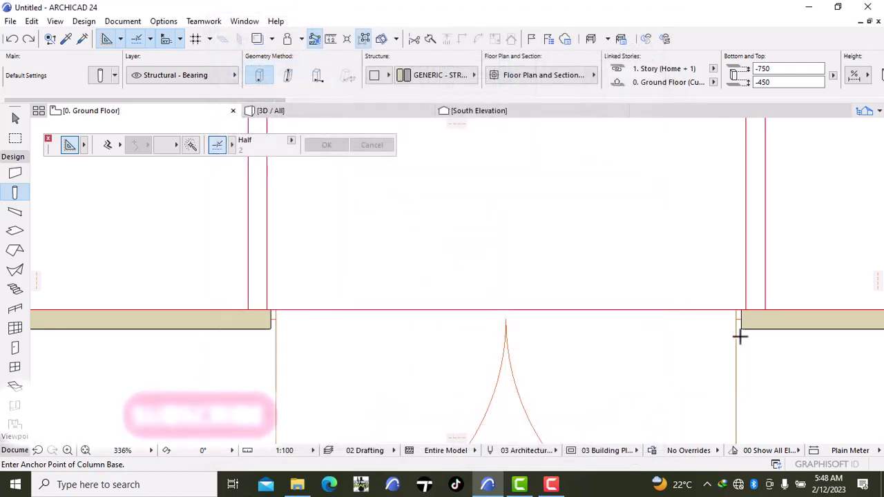
{"action": "left_click", "coordinate": [753, 318]}
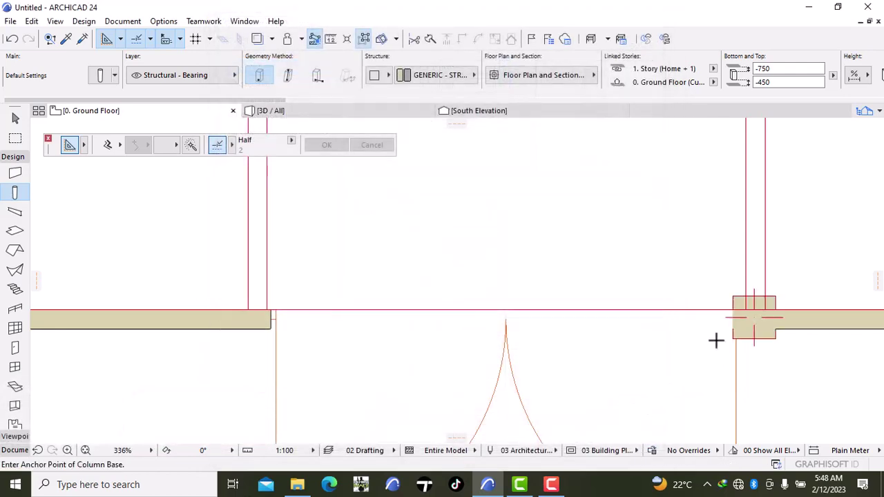
{"action": "left_click", "coordinate": [255, 318]}
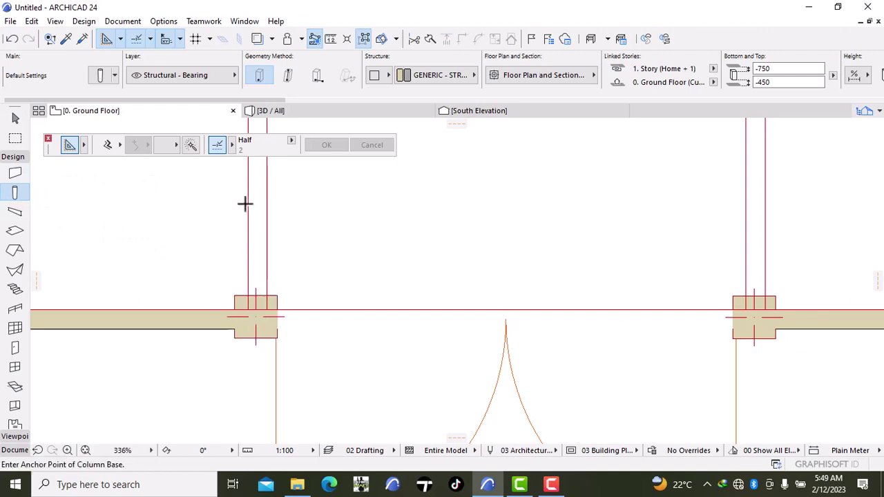
{"action": "left_click", "coordinate": [290, 113]}
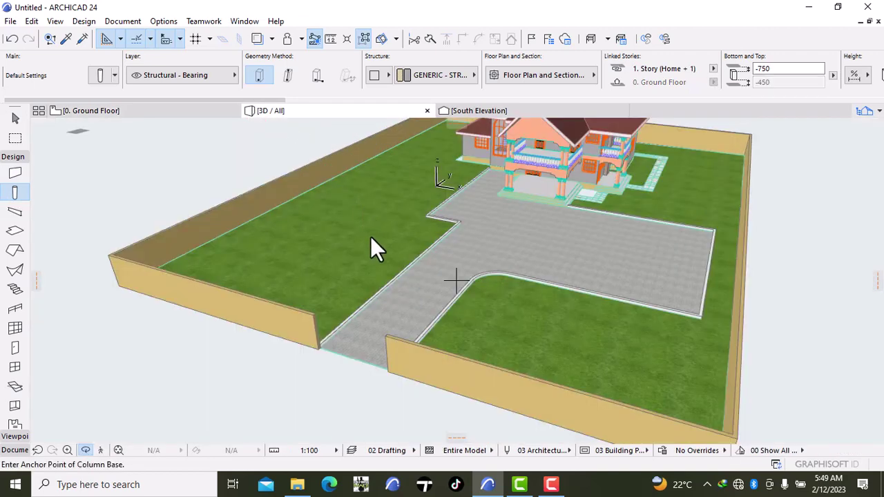
{"action": "scroll", "coordinate": [377, 274], "scroll_direction": "up", "scroll_amount": 5}
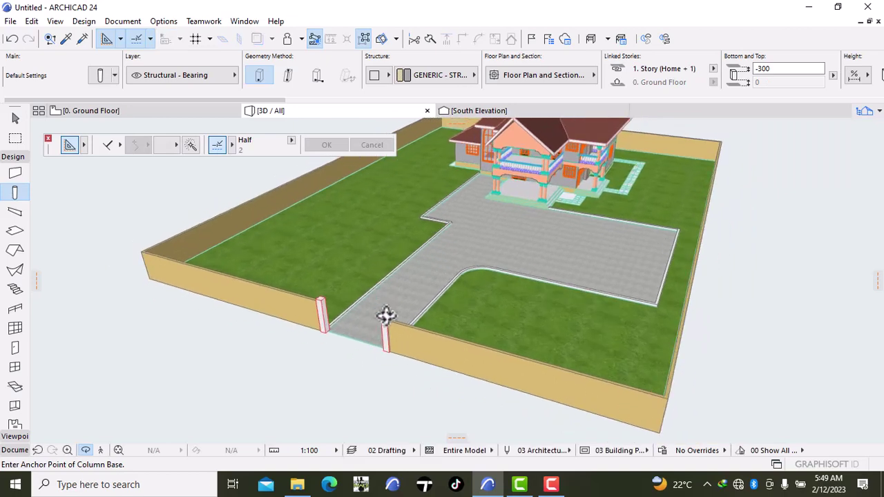
{"action": "scroll", "coordinate": [378, 322], "scroll_direction": "up", "scroll_amount": 4}
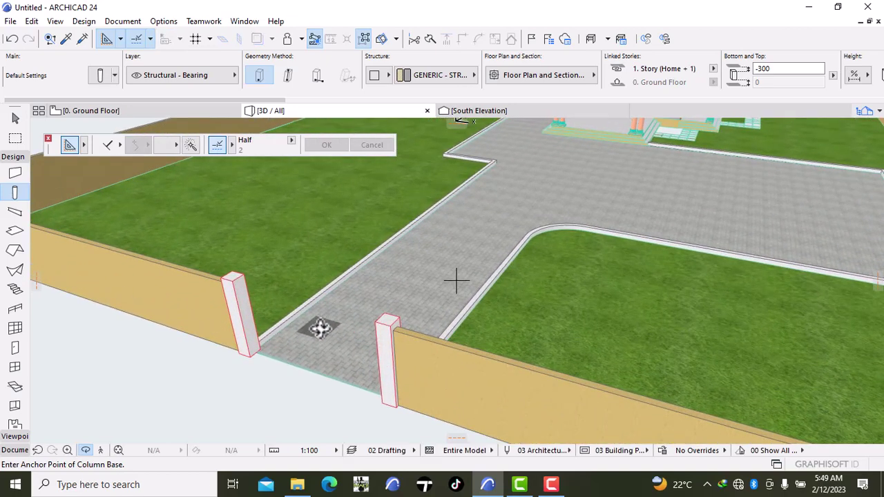
{"action": "left_click", "coordinate": [138, 111]}
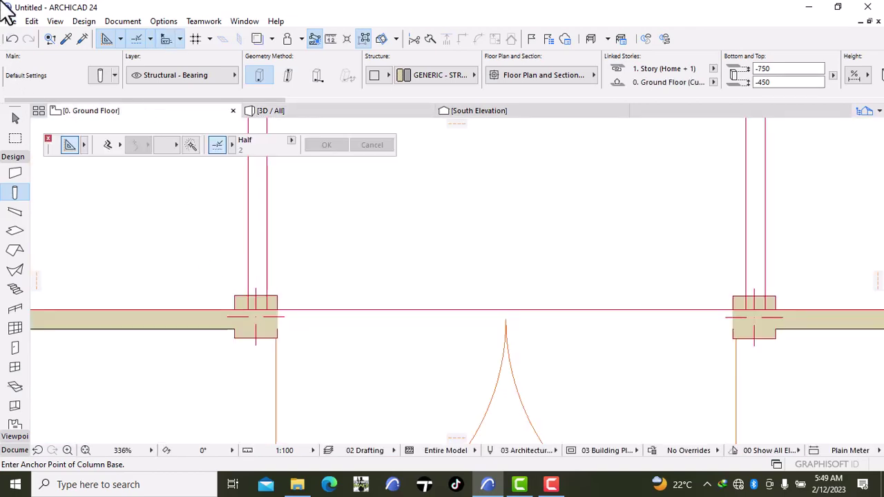
Undo the left gate column and bring the right gate column into view
{"action": "left_click", "coordinate": [12, 39]}
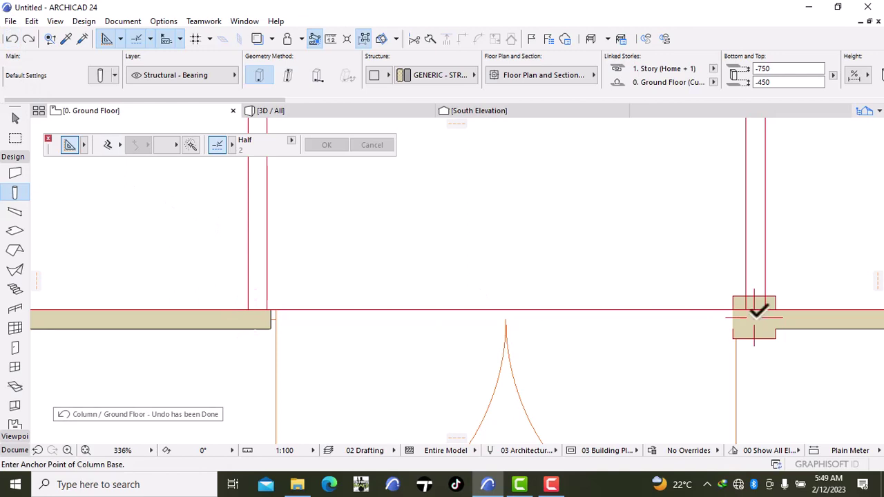
{"action": "scroll", "coordinate": [756, 314], "scroll_direction": "up", "scroll_amount": 3}
{"action": "middle_click_drag", "start_coordinate": [779, 340], "coordinate": [680, 329]}
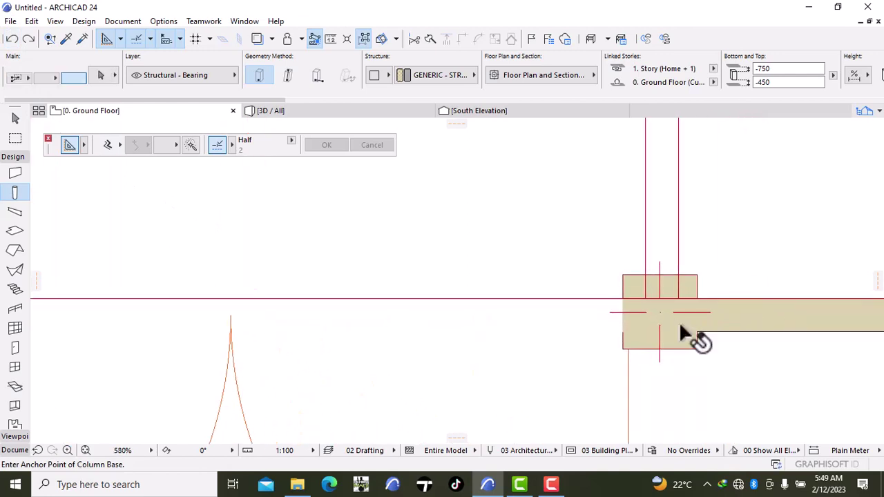
Move the right gate column slightly right with Ctrl+D so it sits on the wall end
{"action": "left_click", "coordinate": [688, 337], "text": "shift"}
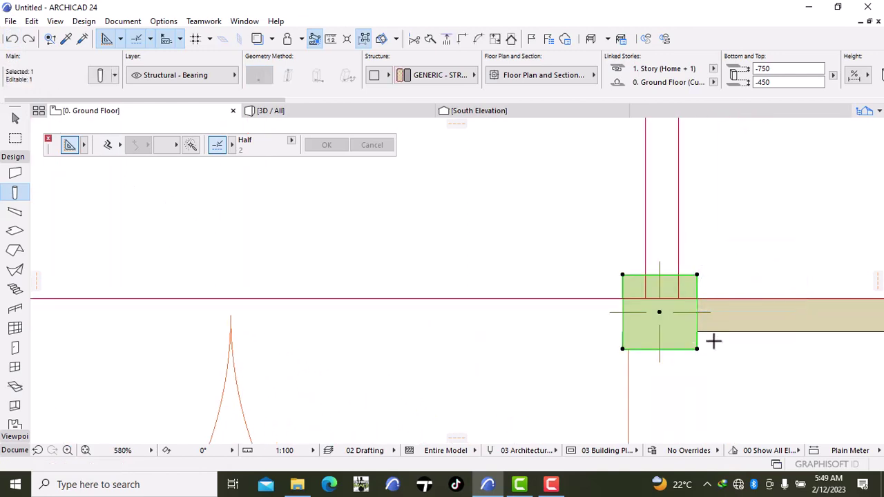
{"action": "key", "text": "ctrl+d"}
{"action": "left_click", "coordinate": [713, 341]}
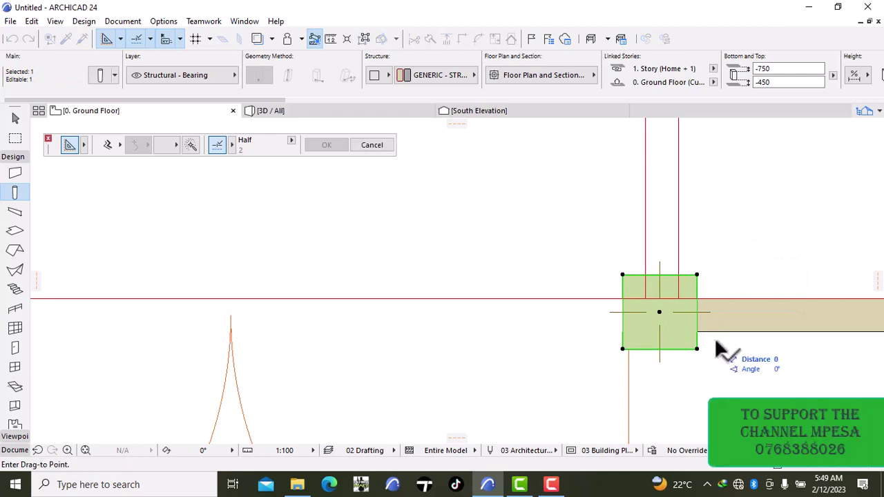
{"action": "left_click", "coordinate": [721, 341]}
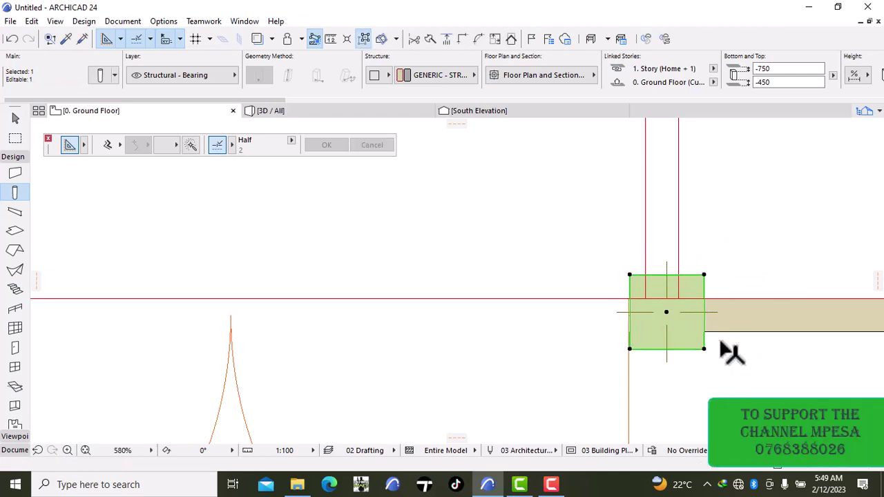
{"action": "key", "text": "Escape"}
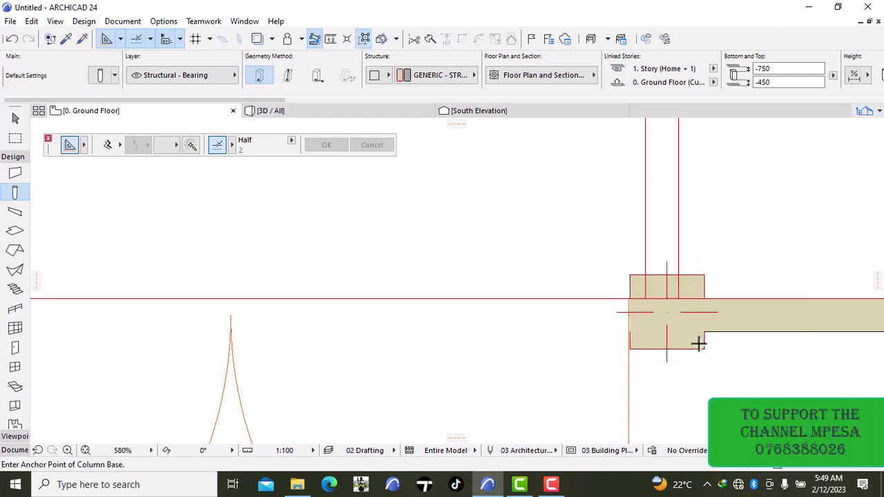
{"action": "scroll", "coordinate": [699, 344], "scroll_direction": "up", "scroll_amount": 2}
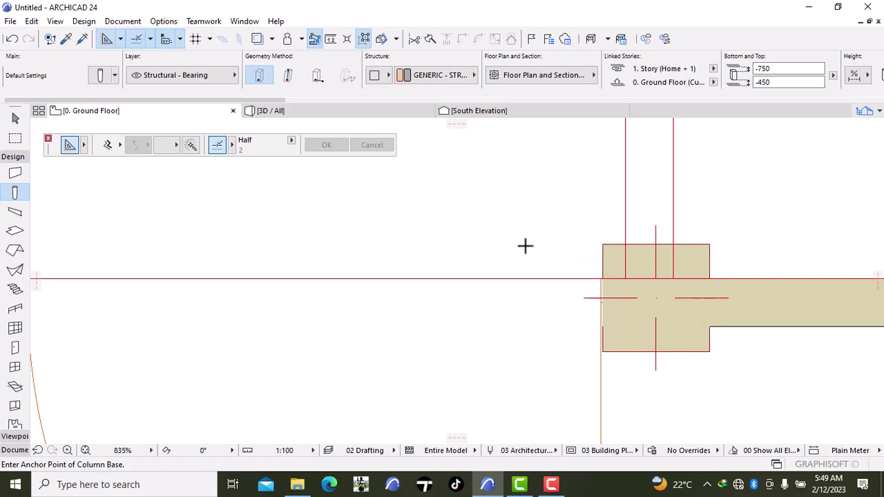
{"action": "left_click", "coordinate": [13, 450]}
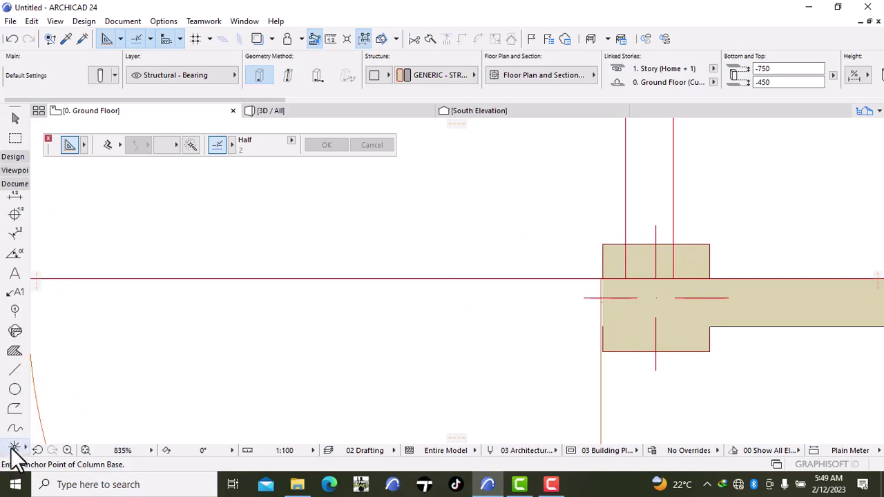
Trace a rectangle of lines around the gate column block
{"action": "left_click", "coordinate": [11, 372]}
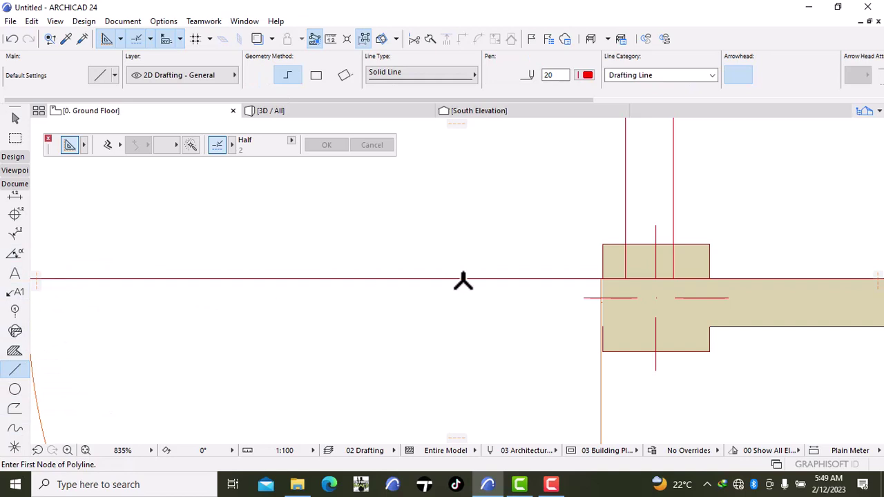
{"action": "left_click", "coordinate": [602, 245]}
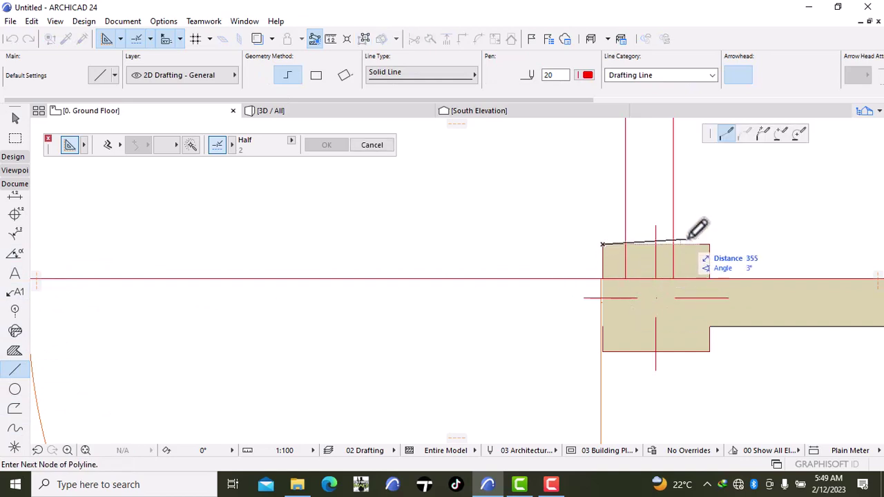
{"action": "left_click", "coordinate": [316, 74]}
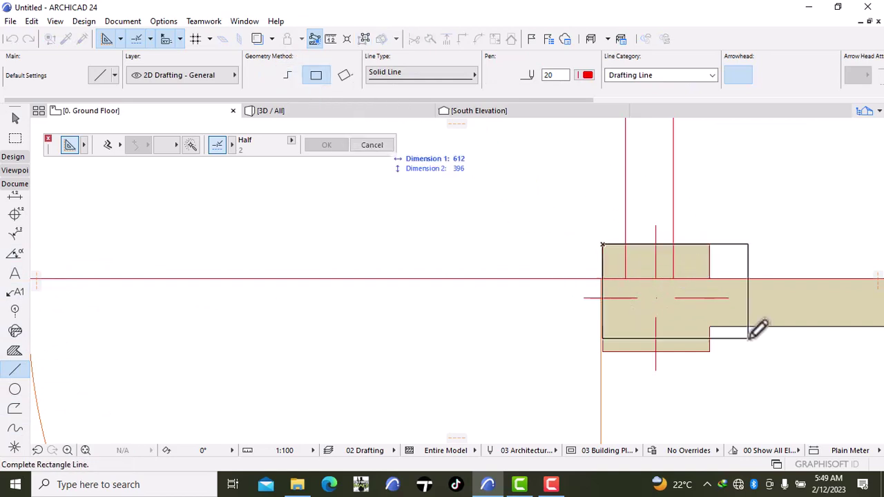
{"action": "left_click", "coordinate": [710, 350]}
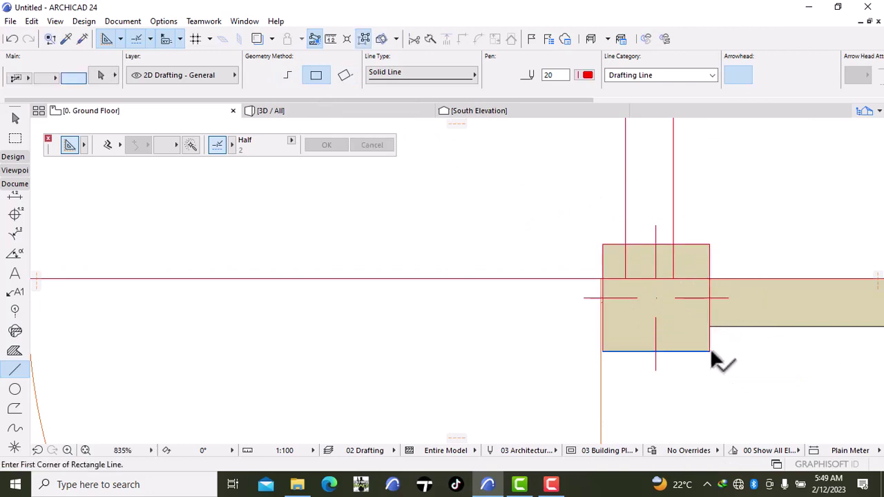
Group the rectangle's lines and offset all its edges 50 outward
{"action": "left_click", "coordinate": [363, 40]}
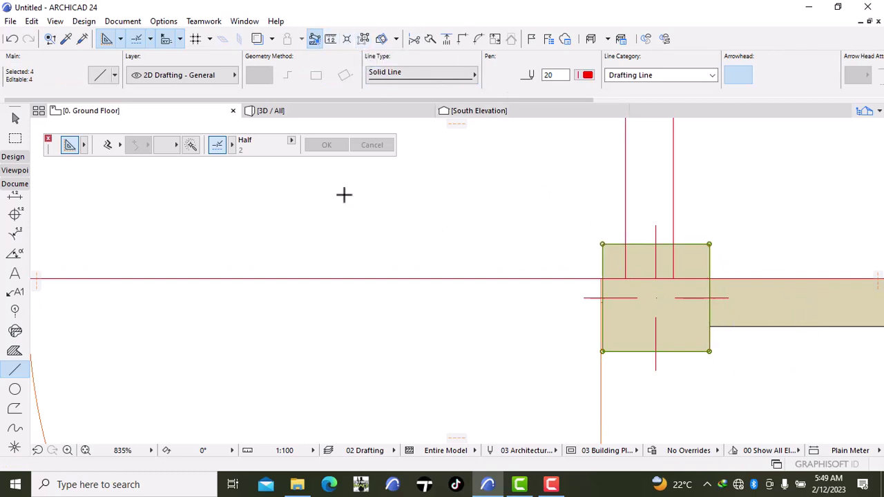
{"action": "left_click", "coordinate": [185, 146]}
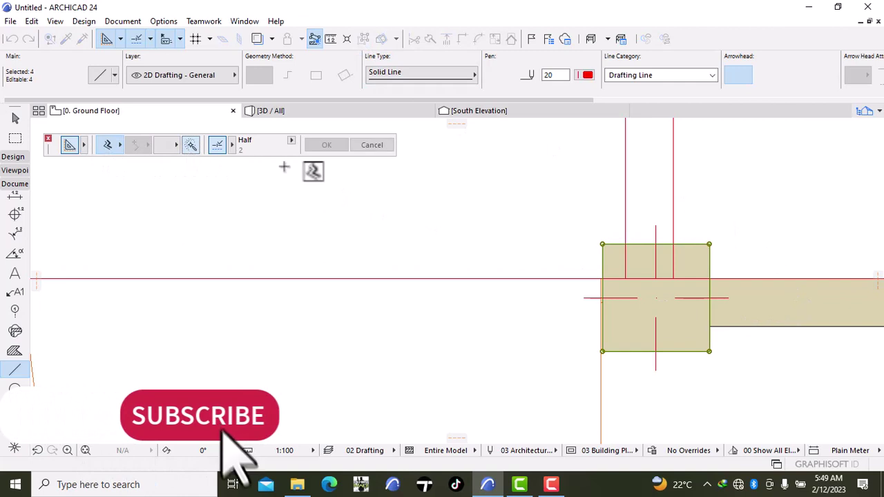
{"action": "left_click", "coordinate": [711, 246]}
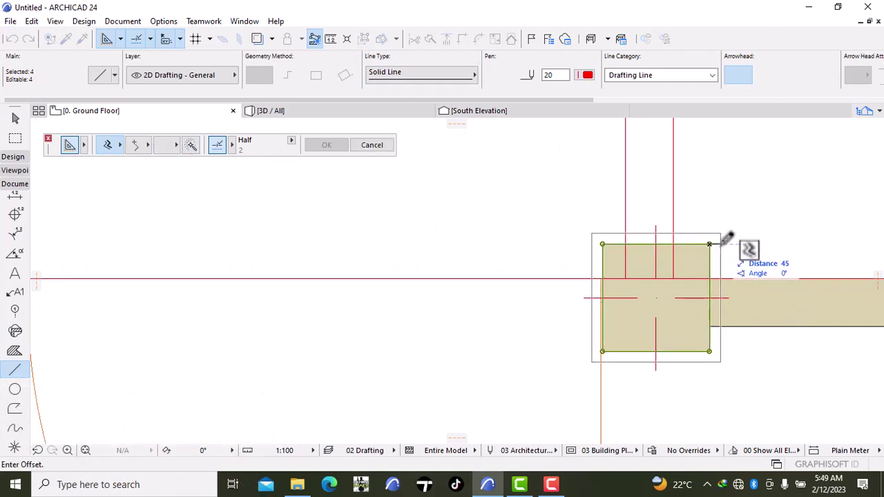
{"action": "type", "text": "5"}
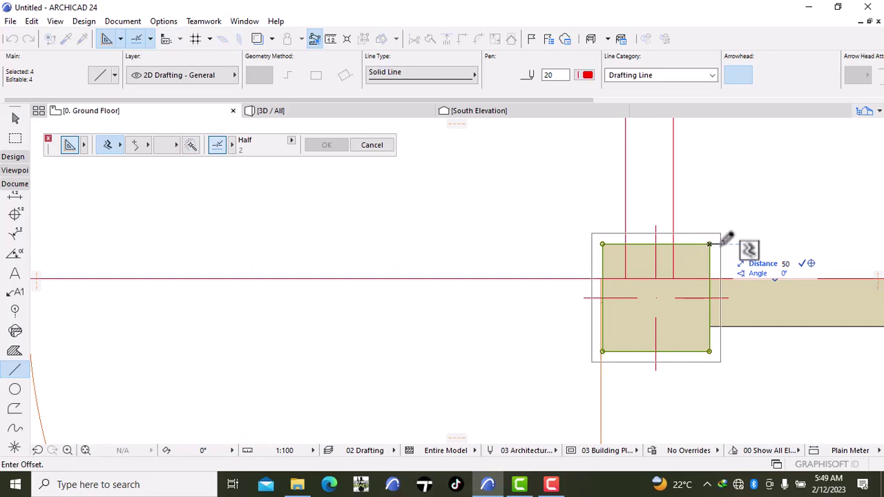
{"action": "key", "text": "Return"}
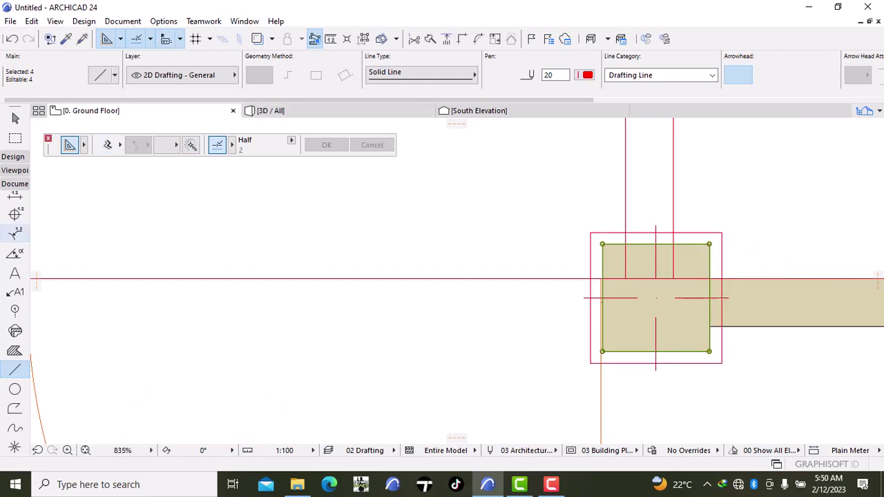
Give the Slab defaults Paint - Glossy White copy 22 surfaces and a 2250 top offset
{"action": "left_click", "coordinate": [12, 158]}
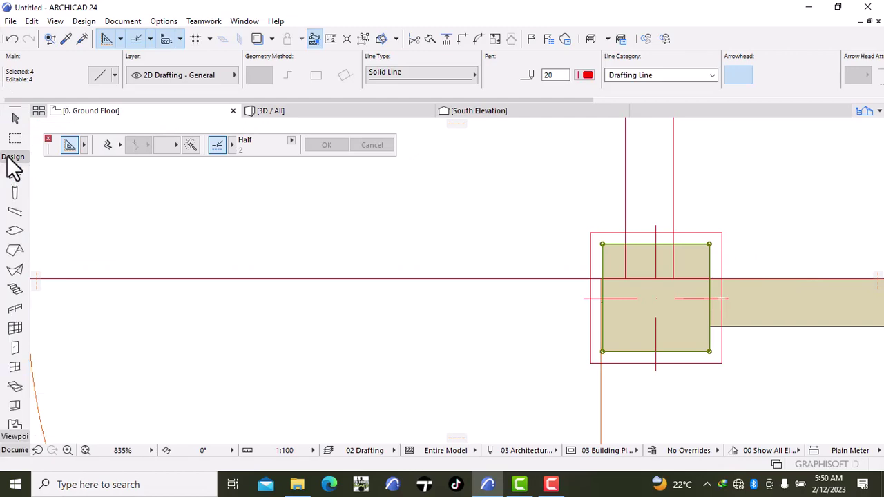
{"action": "double_click", "coordinate": [15, 231]}
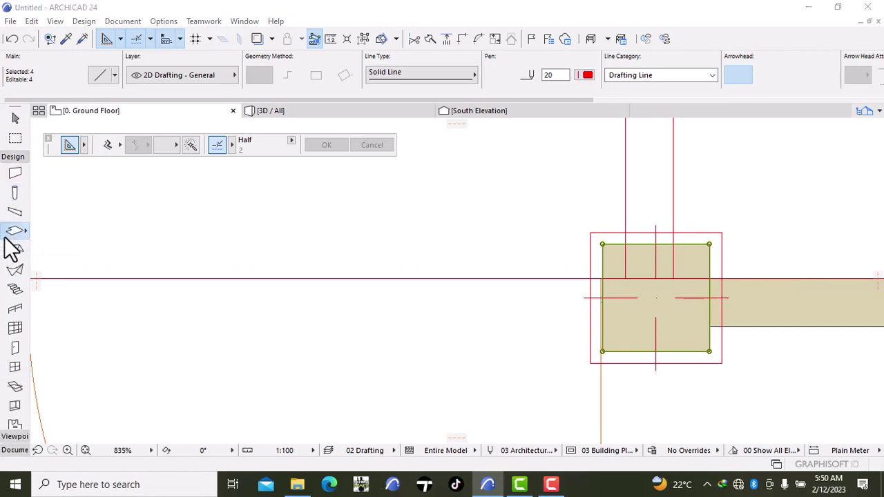
{"action": "left_click", "coordinate": [404, 271]}
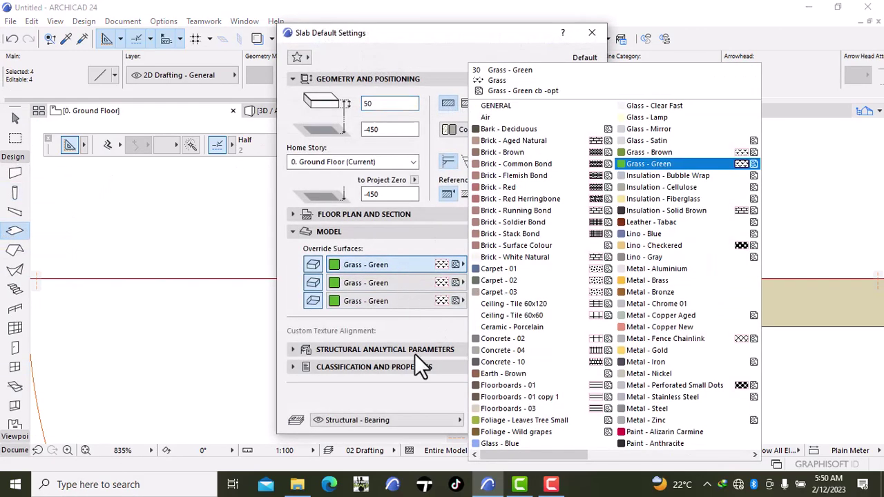
{"action": "scroll", "coordinate": [598, 346], "scroll_direction": "down", "scroll_amount": 5}
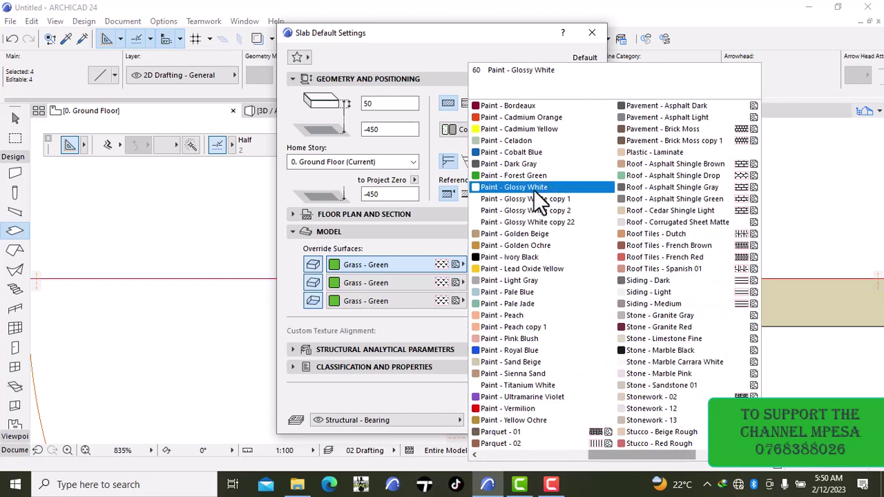
{"action": "left_click", "coordinate": [538, 232]}
{"action": "left_click", "coordinate": [391, 262]}
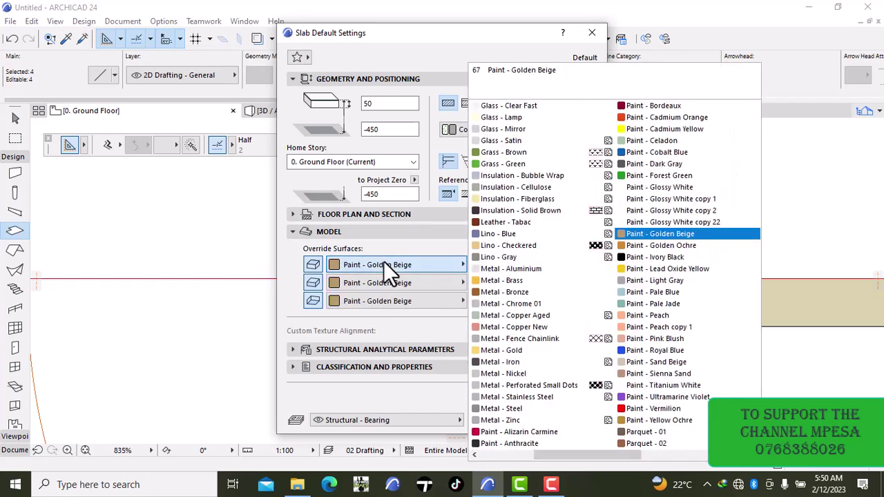
{"action": "left_click", "coordinate": [710, 221]}
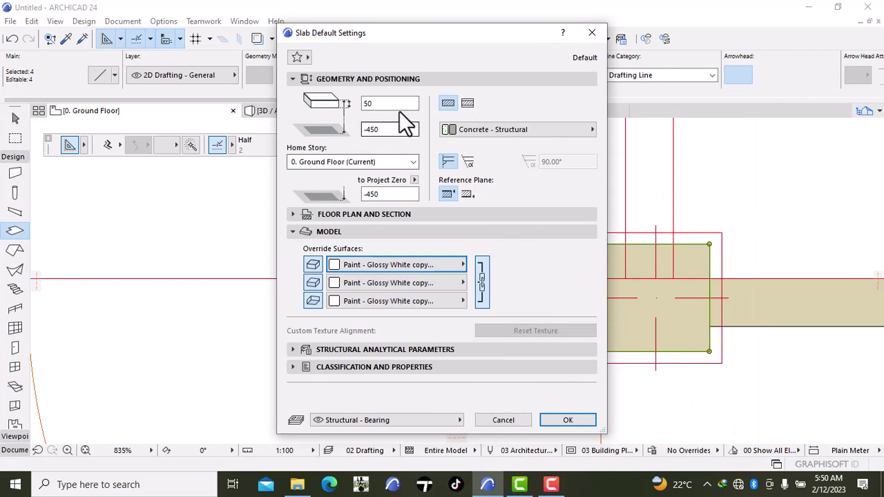
{"action": "left_click", "coordinate": [391, 194]}
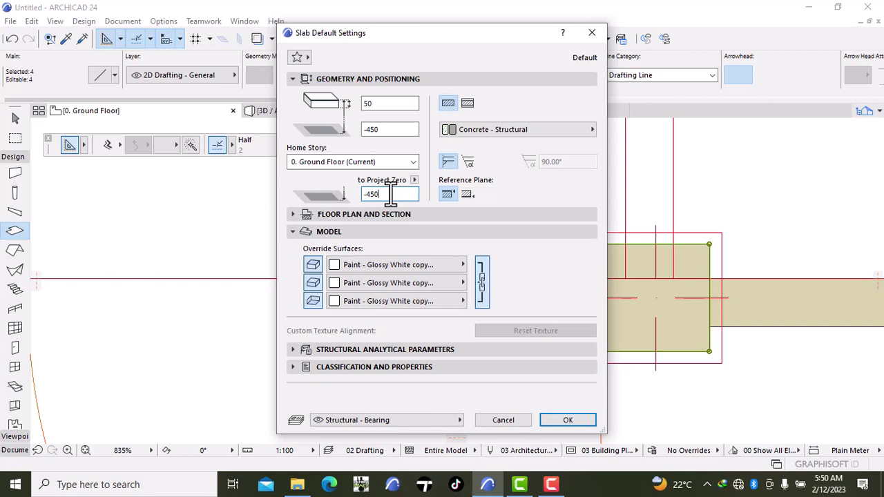
{"action": "left_click", "coordinate": [392, 132]}
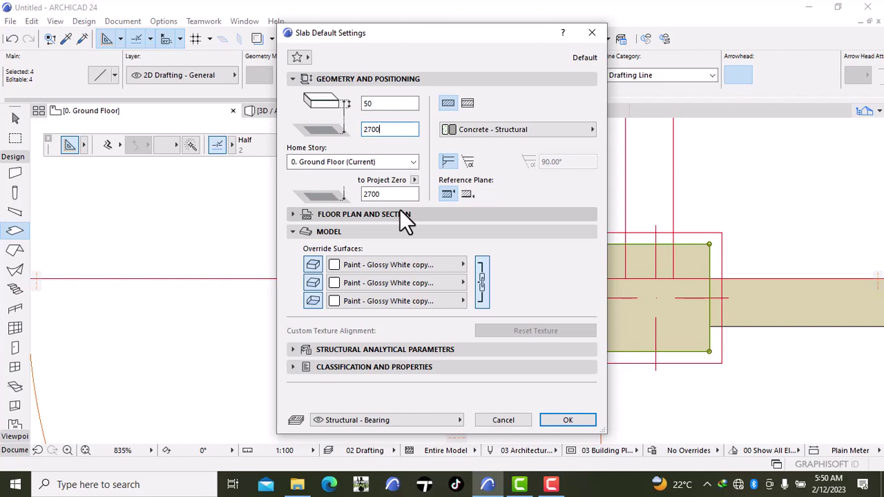
{"action": "key", "text": "BackSpace"}
{"action": "key", "text": "BackSpace"}
{"action": "key", "text": "BackSpace"}
{"action": "key", "text": "BackSpace"}
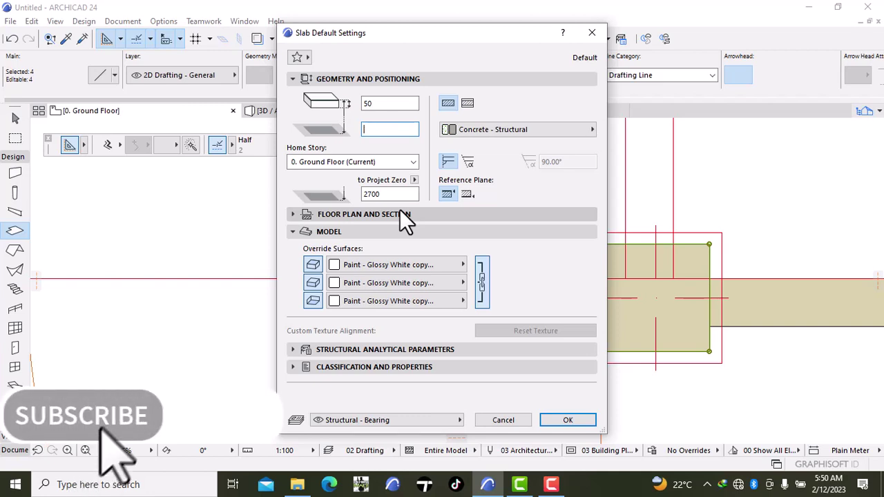
{"action": "type", "text": "2250"}
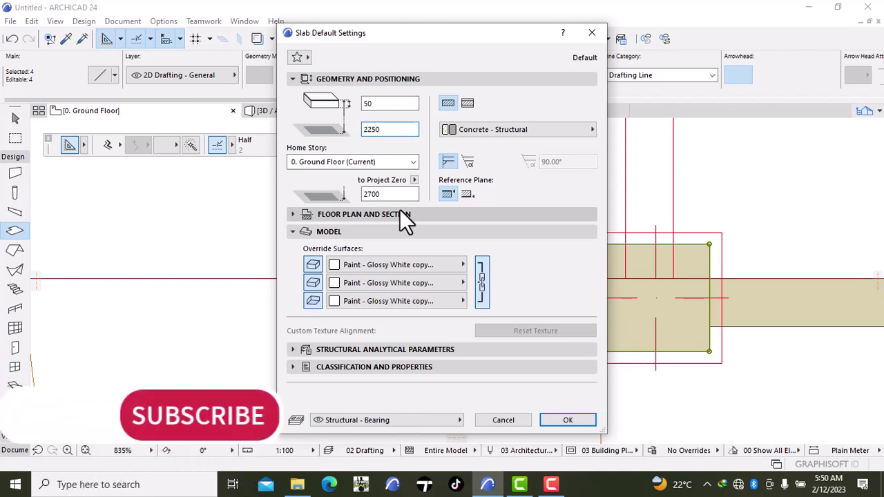
{"action": "left_click", "coordinate": [568, 420]}
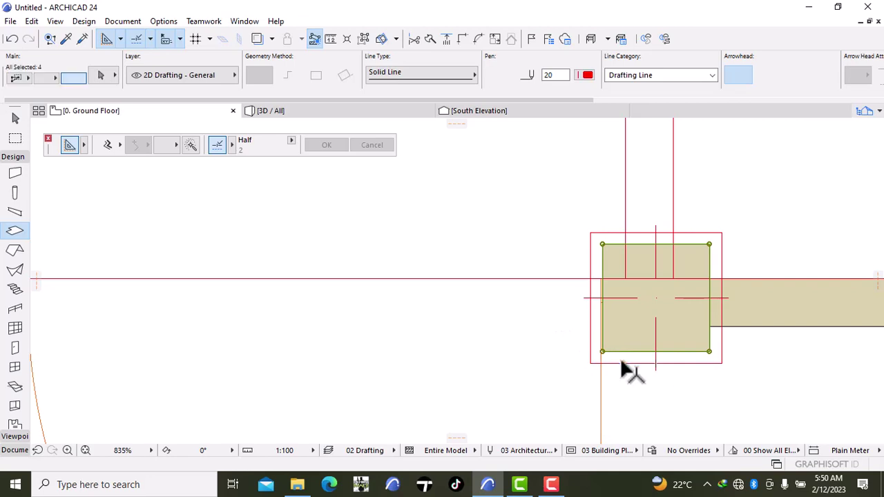
Clear the selection and enable the Magic Wand to trace a shape from the plan
{"action": "key", "text": "Escape"}
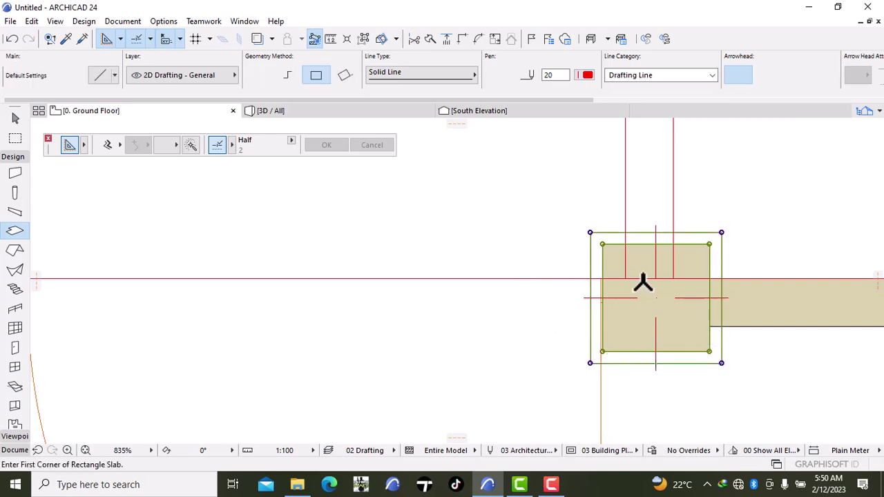
{"action": "key", "text": "Escape"}
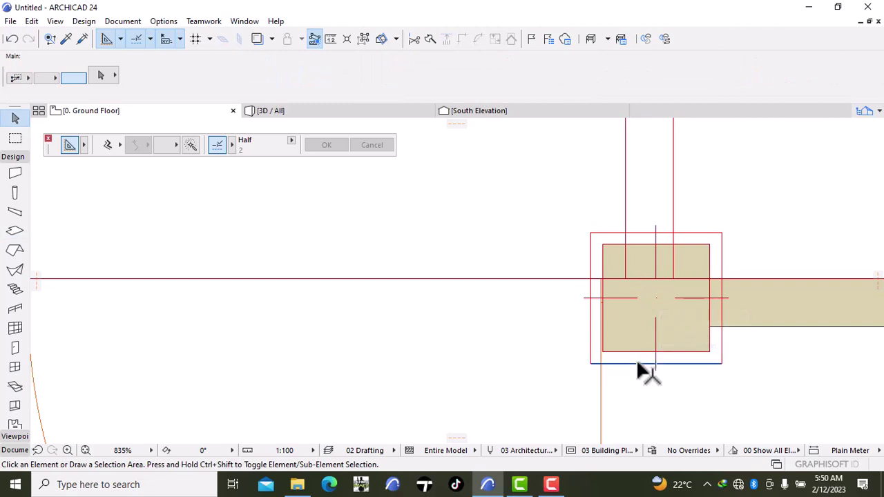
{"action": "left_click", "coordinate": [191, 144]}
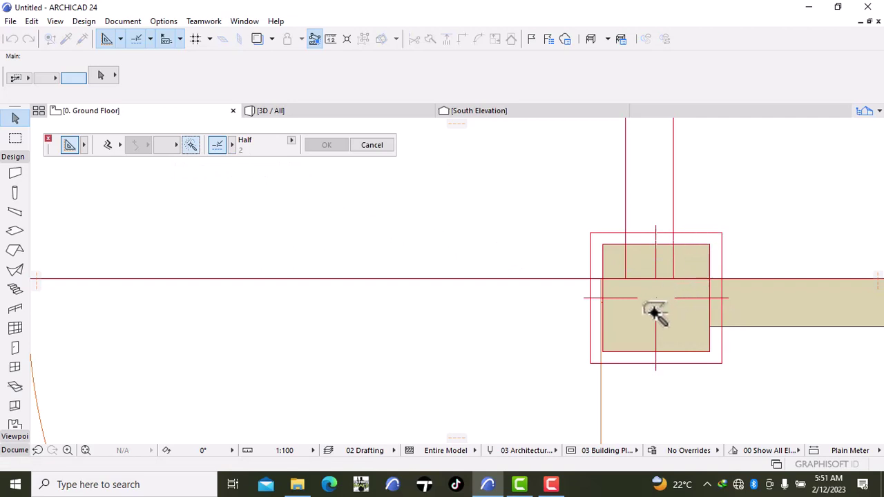
With the Slab tool, select the outer rectangle, abandon the edge offset, and switch to 3D
{"action": "left_click", "coordinate": [660, 315]}
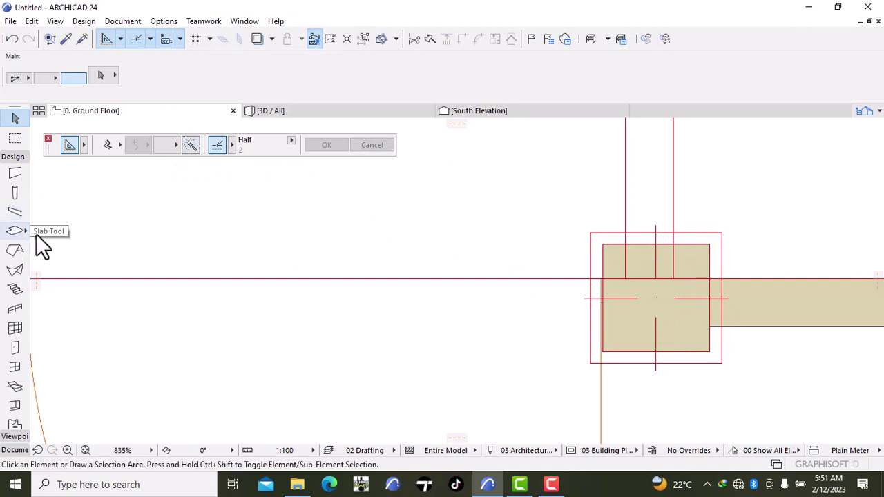
{"action": "left_click", "coordinate": [15, 231]}
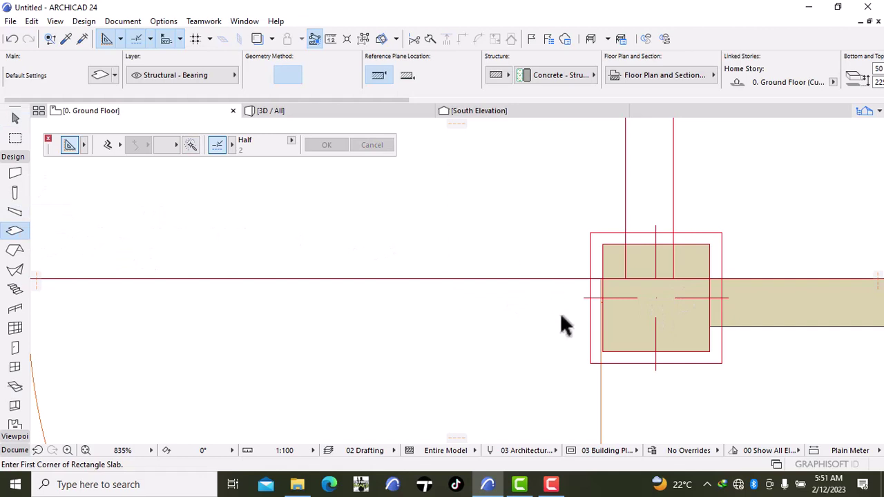
{"action": "left_click", "coordinate": [602, 363], "text": "shift"}
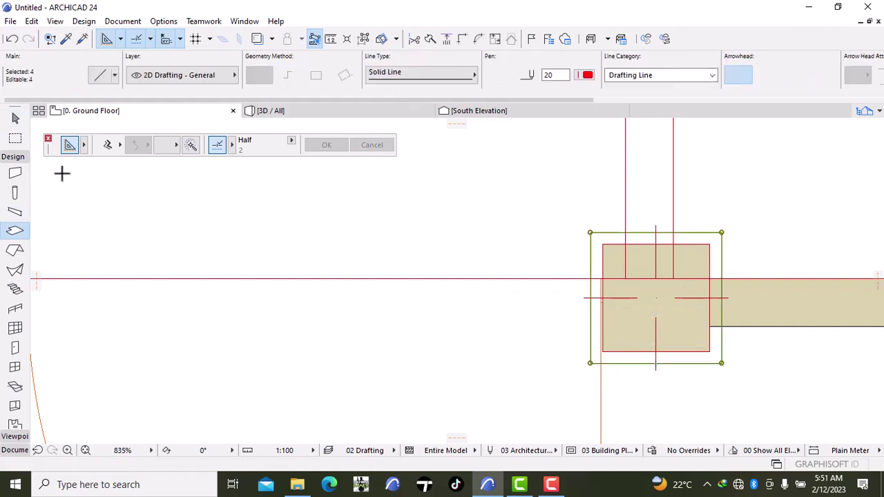
{"action": "left_click", "coordinate": [192, 146]}
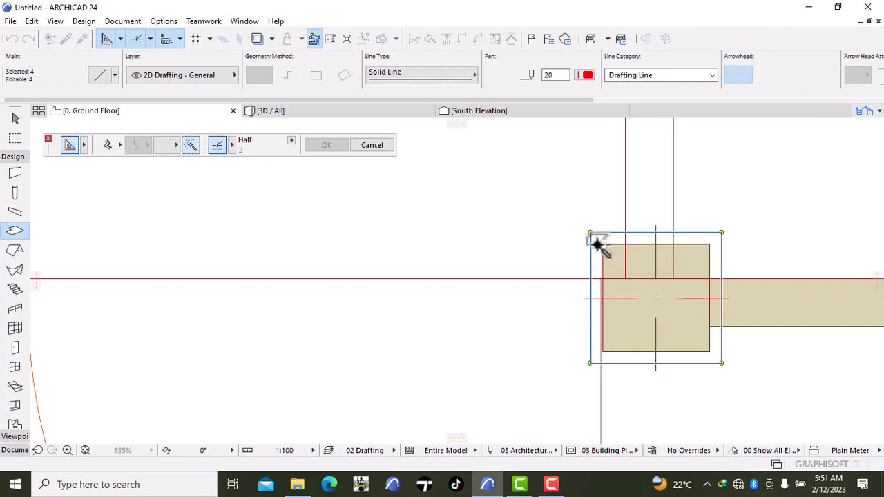
{"action": "key", "text": "Escape"}
{"action": "left_click", "coordinate": [283, 112]}
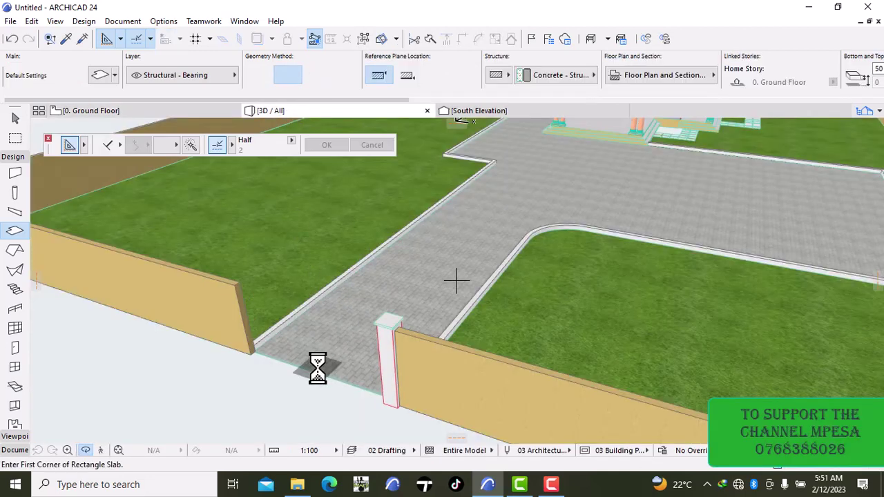
Draw a rectangular slab near the column in the 3D view from two corners
{"action": "right_click", "coordinate": [285, 396]}
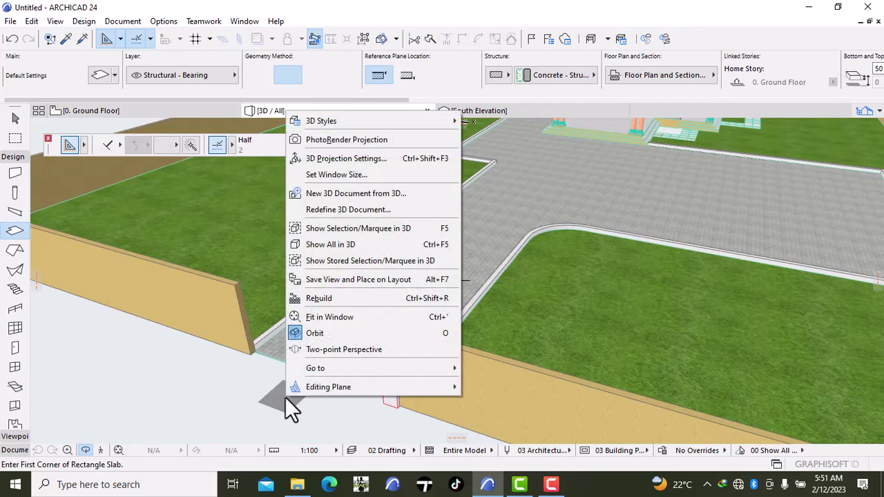
{"action": "left_click", "coordinate": [235, 406]}
{"action": "left_click", "coordinate": [235, 406]}
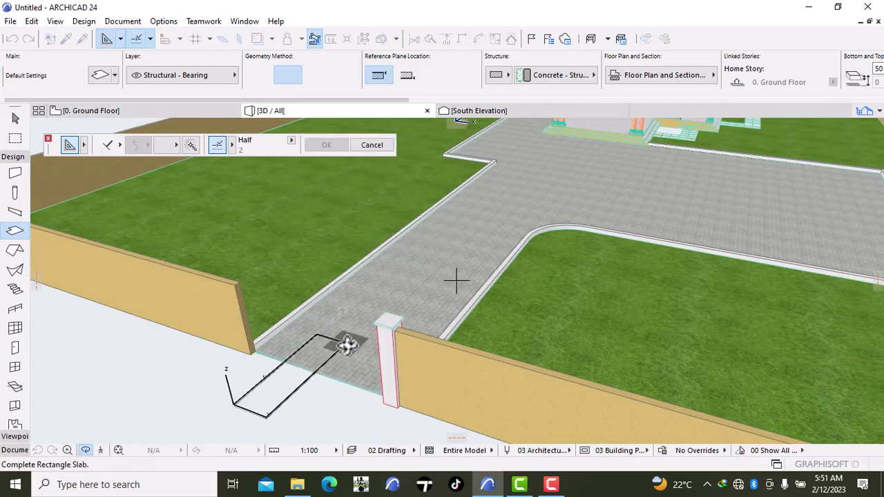
{"action": "left_click", "coordinate": [289, 405]}
Orbit to a front view of the house, then return to the 0. Ground Floor plan
{"action": "right_click", "coordinate": [273, 413]}
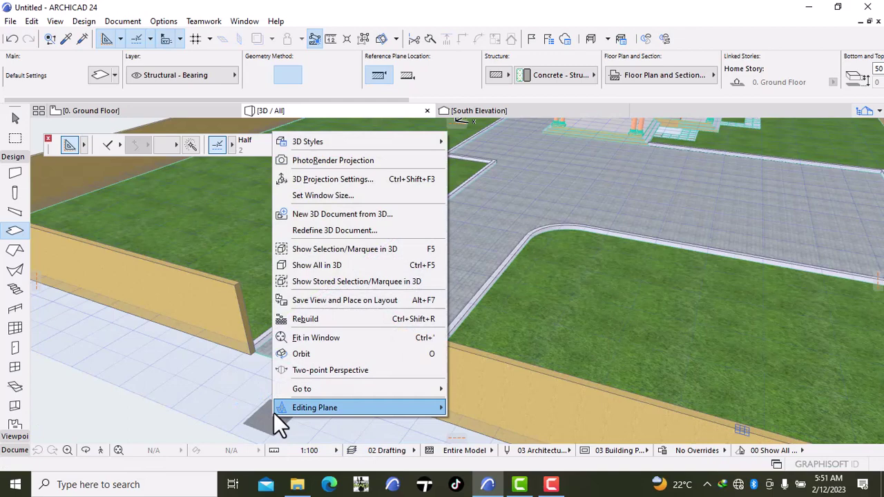
{"action": "left_click", "coordinate": [321, 348]}
{"action": "left_click_drag", "start_coordinate": [307, 394], "coordinate": [423, 349]}
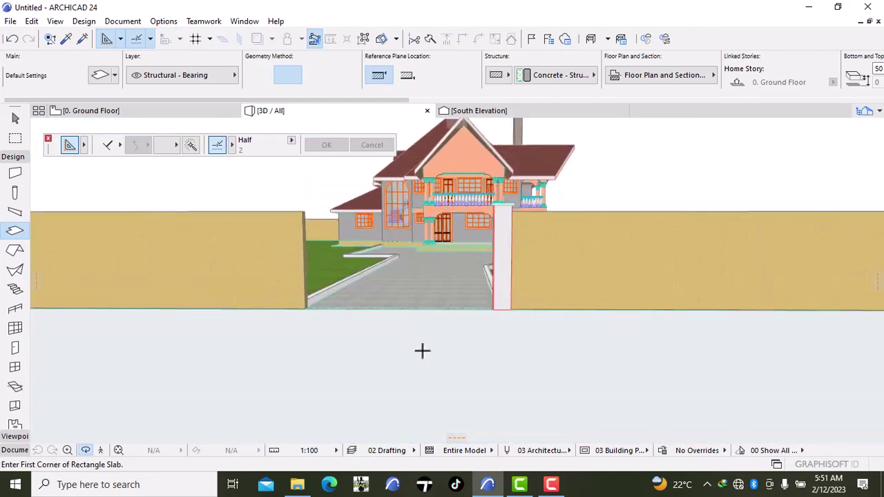
{"action": "scroll", "coordinate": [405, 357], "scroll_direction": "up", "scroll_amount": 2}
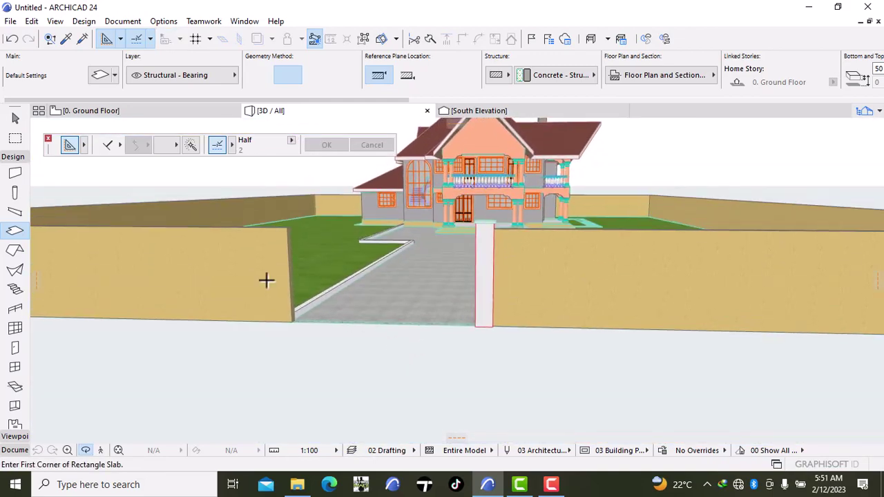
{"action": "left_click", "coordinate": [90, 111]}
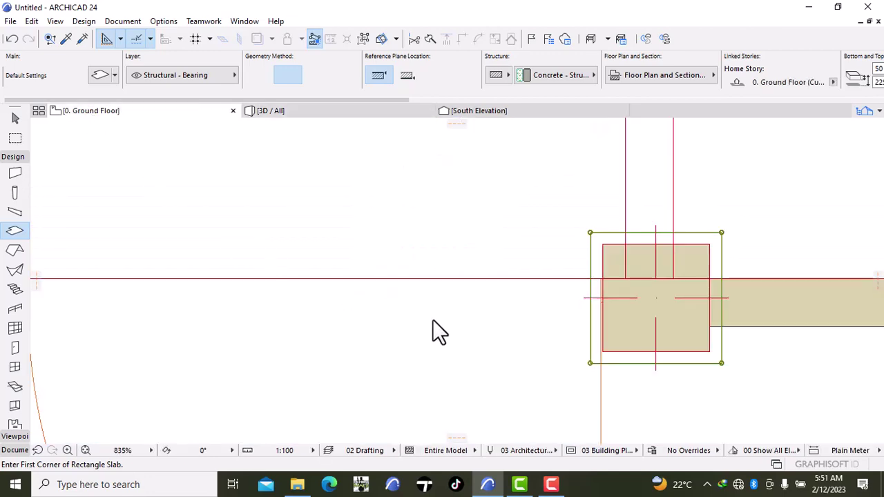
Undo the last slab and offset the pillar's square outline by 50 with the Line tool
{"action": "key", "text": "ctrl+a"}
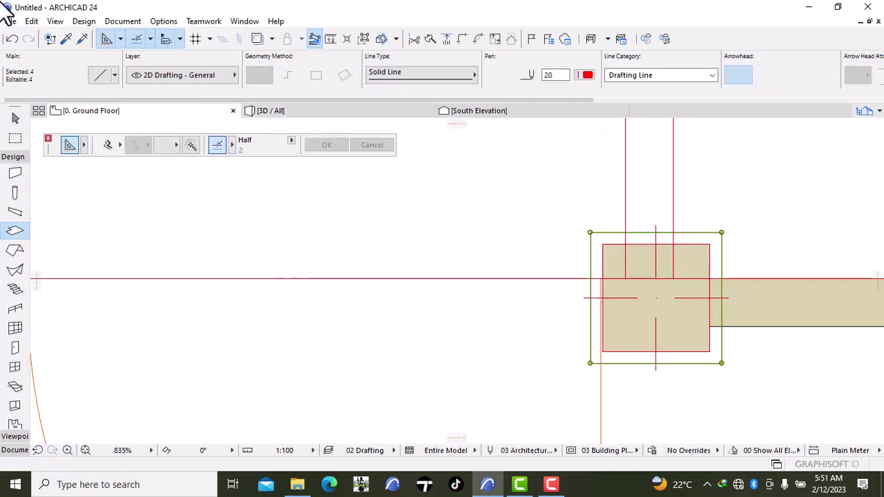
{"action": "left_click", "coordinate": [13, 39]}
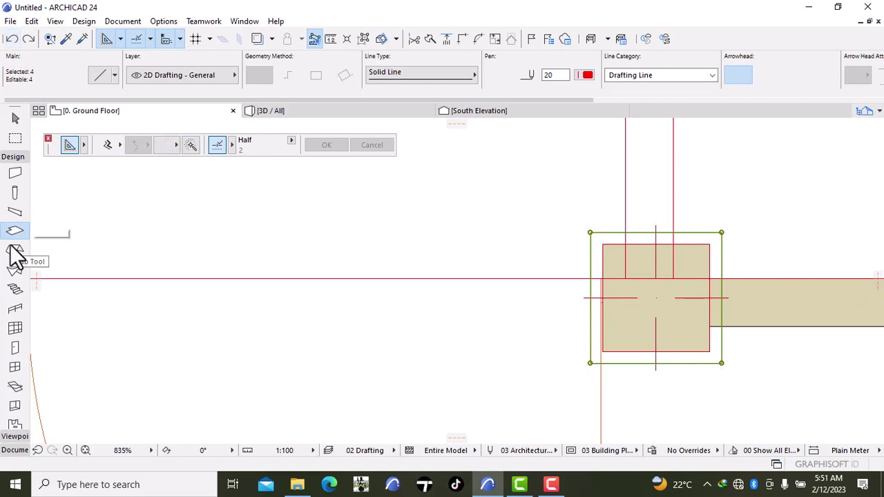
{"action": "left_click", "coordinate": [8, 450]}
{"action": "left_click", "coordinate": [14, 370]}
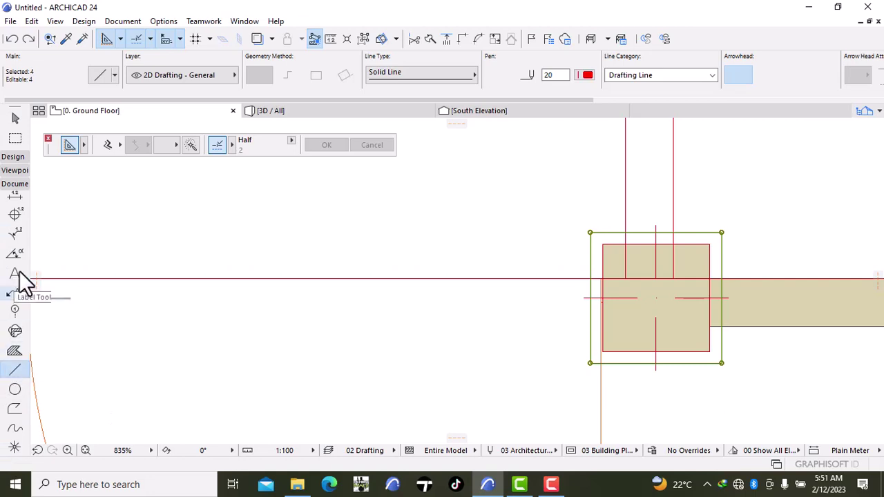
{"action": "left_click", "coordinate": [190, 146]}
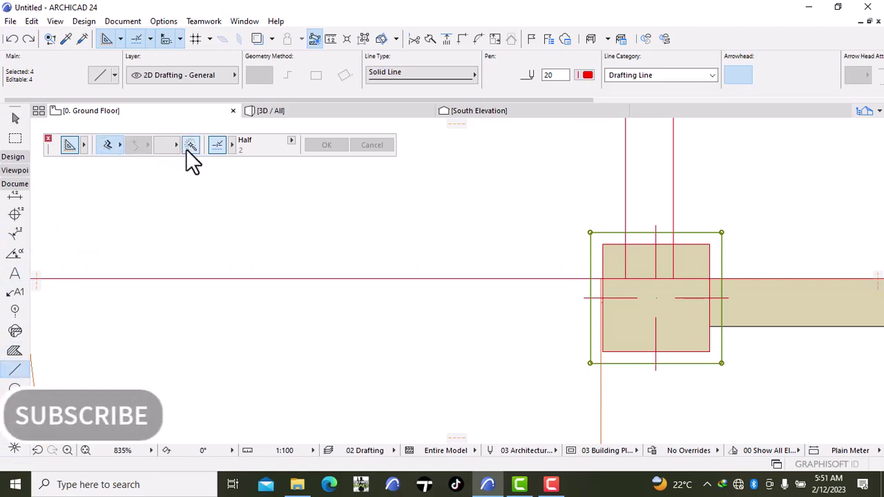
{"action": "left_click", "coordinate": [722, 233]}
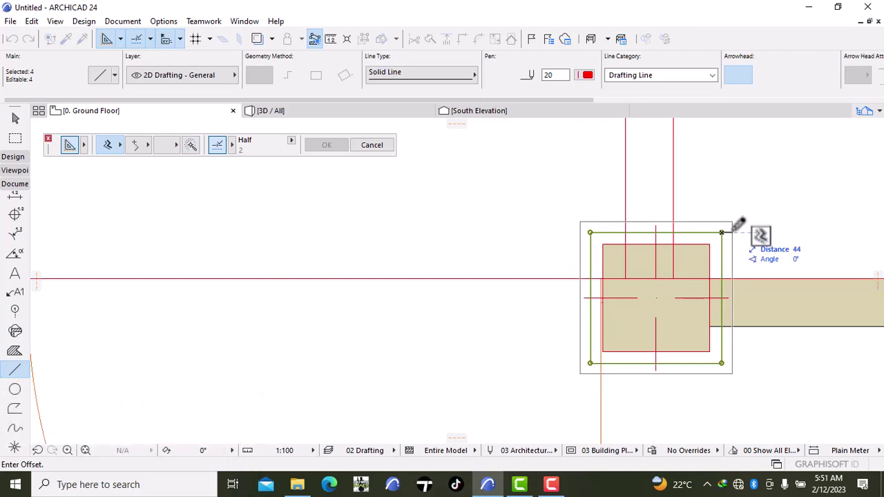
{"action": "type", "text": "1"}
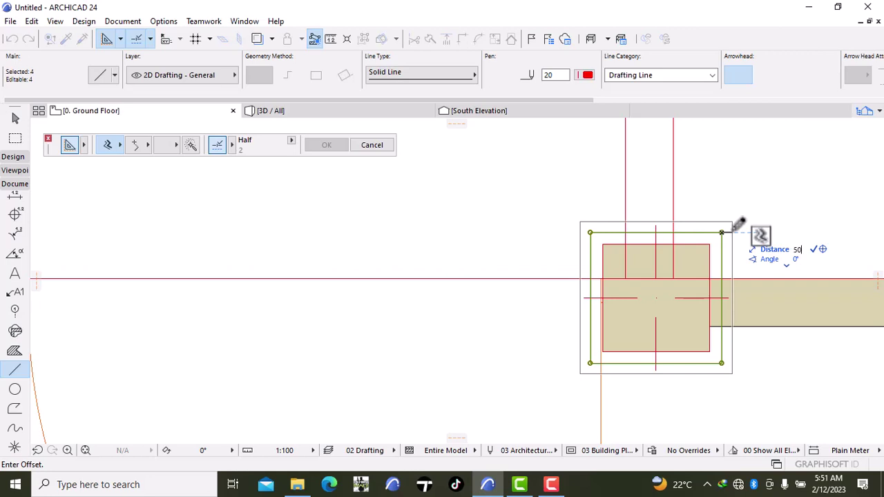
{"action": "key", "text": "Return"}
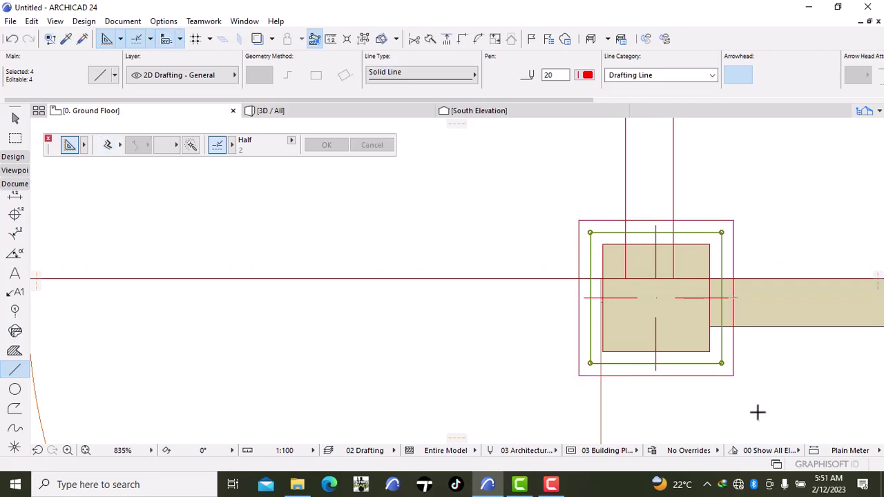
{"action": "key", "text": "Escape"}
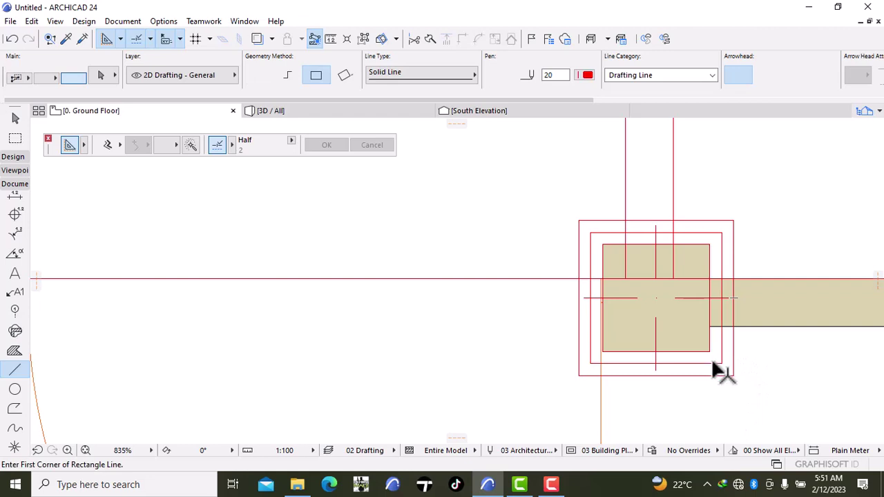
Delete the inner offset rectangle, magic-wand the outer outline into a slab, and view it in 3D
{"action": "left_click", "coordinate": [711, 363], "text": "shift"}
{"action": "key", "text": "Delete"}
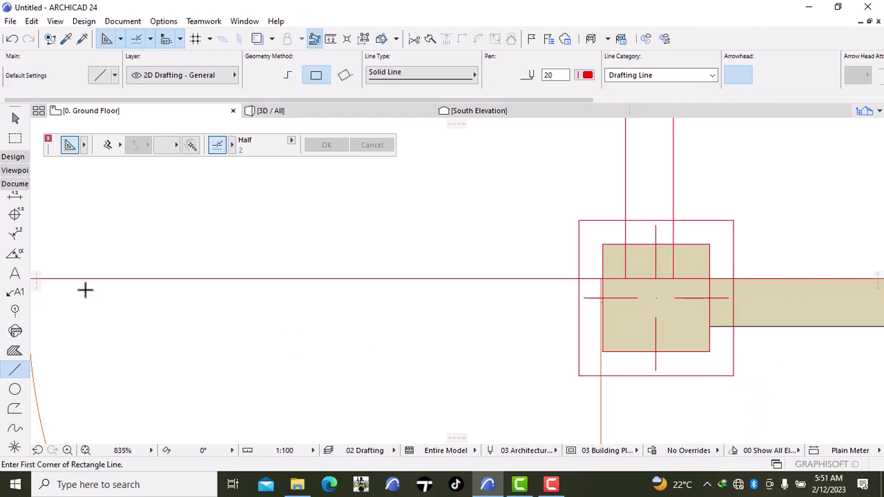
{"action": "left_click", "coordinate": [705, 376], "text": "shift"}
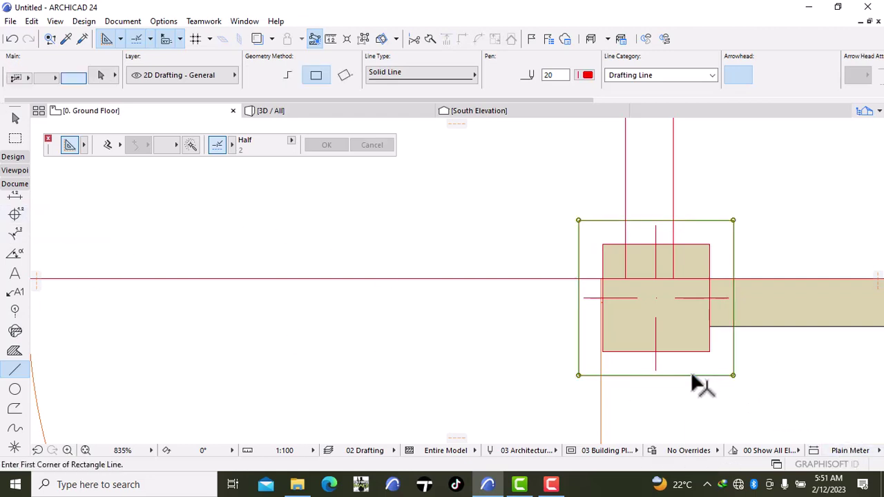
{"action": "left_click", "coordinate": [15, 157]}
{"action": "left_click", "coordinate": [15, 232]}
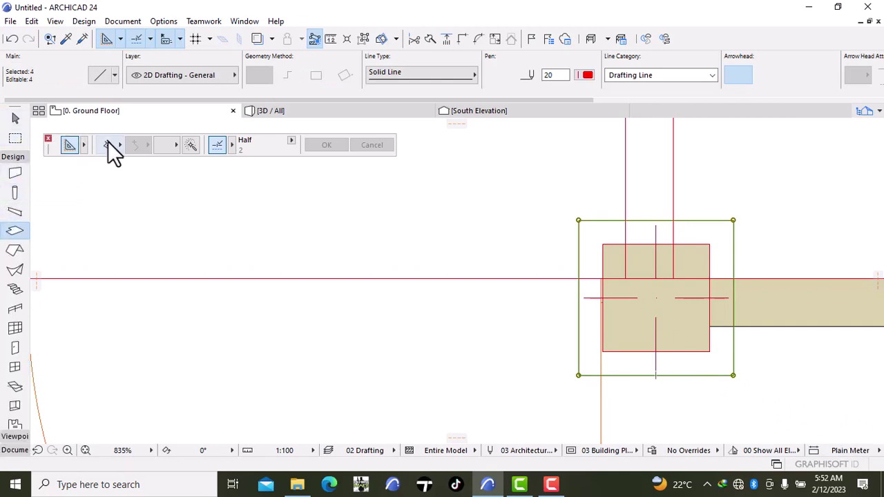
{"action": "left_click", "coordinate": [190, 144]}
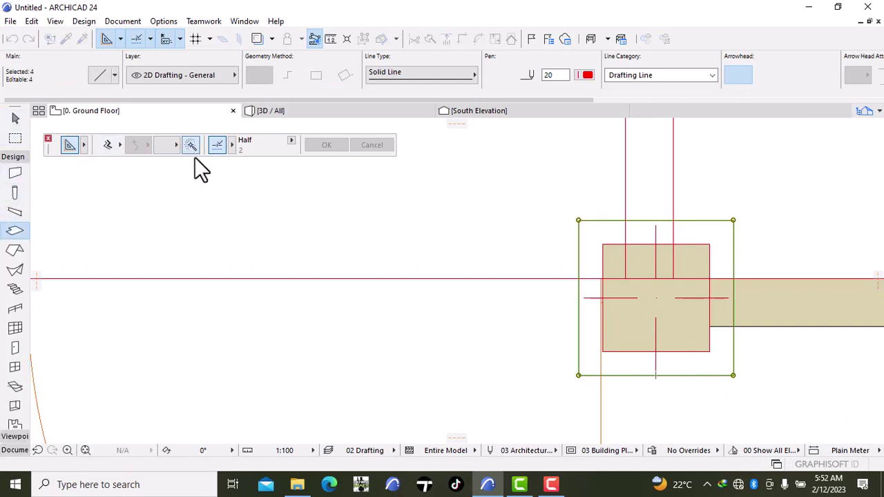
{"action": "left_click", "coordinate": [727, 375]}
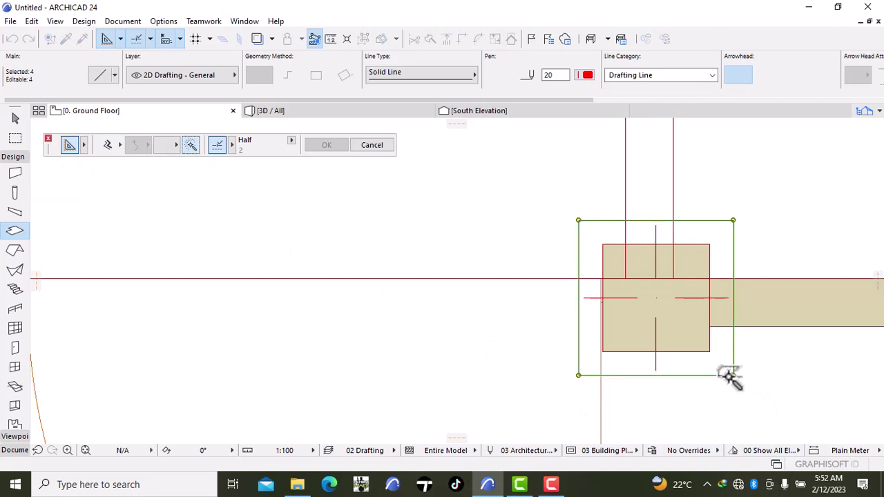
{"action": "left_click", "coordinate": [299, 111]}
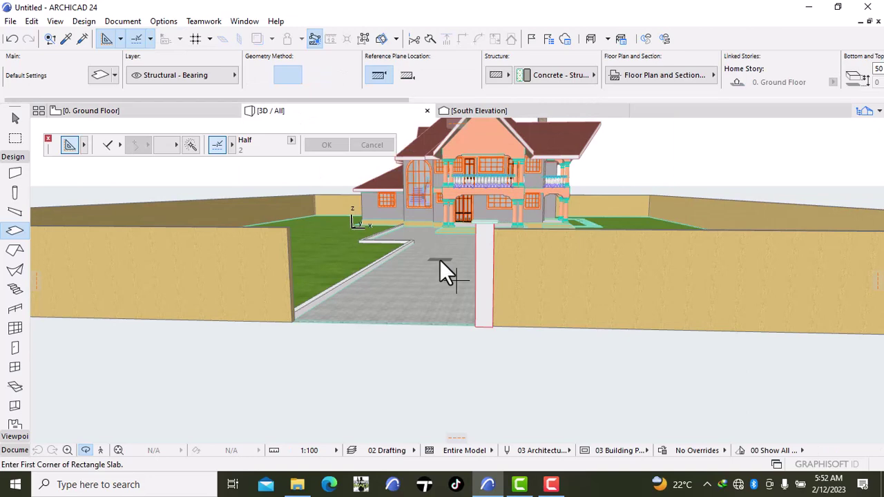
Try the 3D view options, undo the pillar slab, and zoom toward the entrance
{"action": "right_click", "coordinate": [425, 359]}
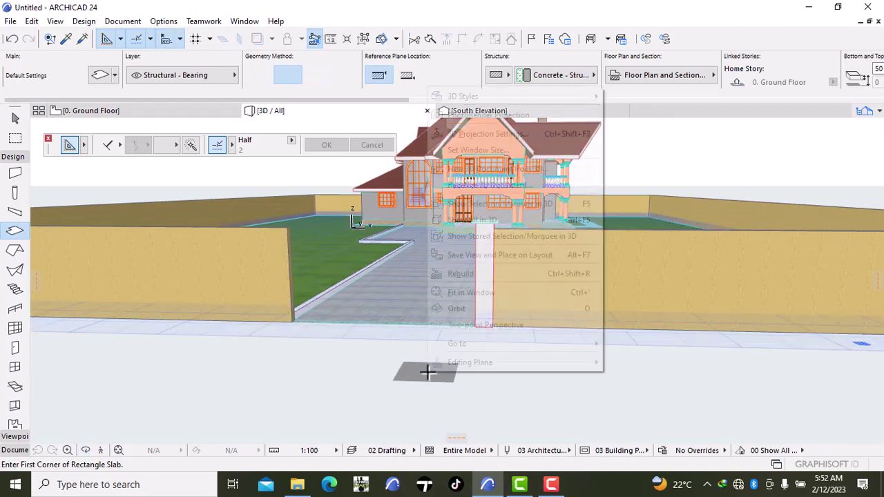
{"action": "left_click", "coordinate": [442, 299]}
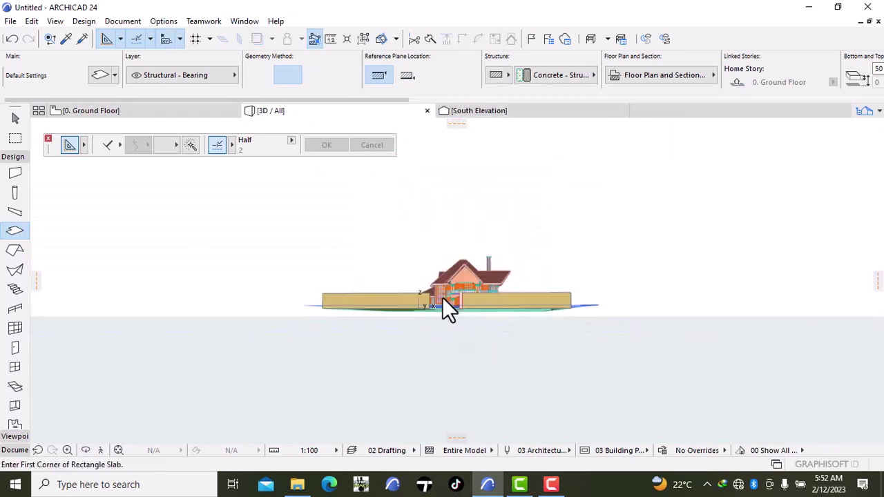
{"action": "key", "text": "Escape"}
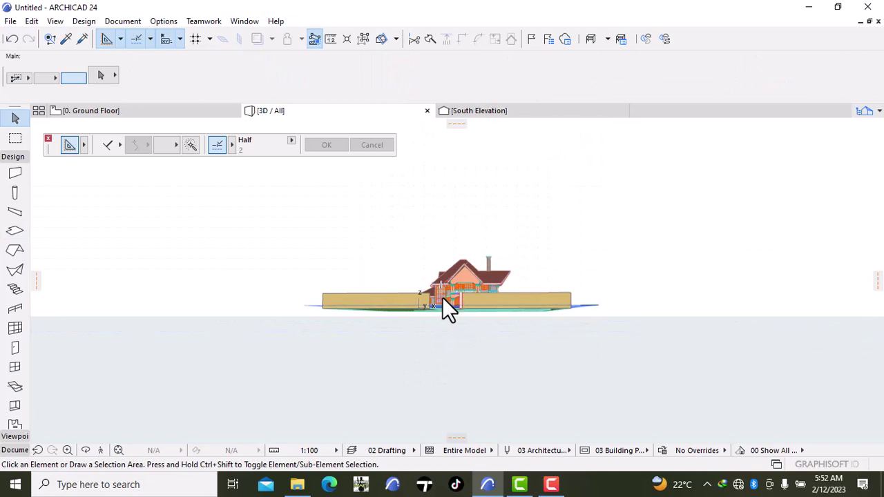
{"action": "left_click", "coordinate": [12, 38]}
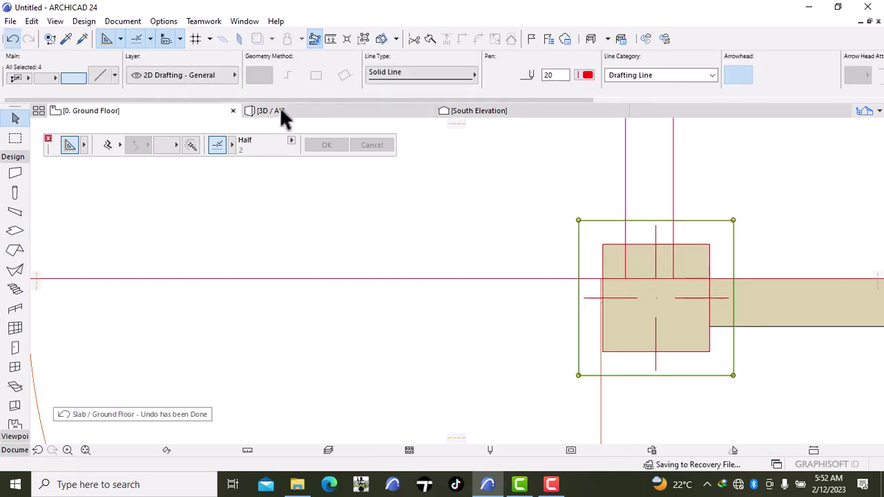
{"action": "left_click", "coordinate": [281, 112]}
{"action": "double_click", "coordinate": [447, 299]}
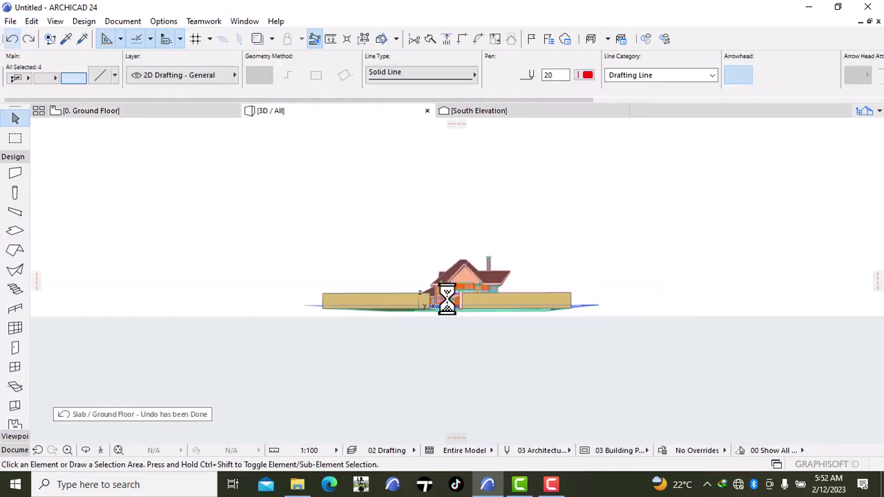
{"action": "scroll", "coordinate": [463, 301], "scroll_direction": "down", "scroll_amount": 8}
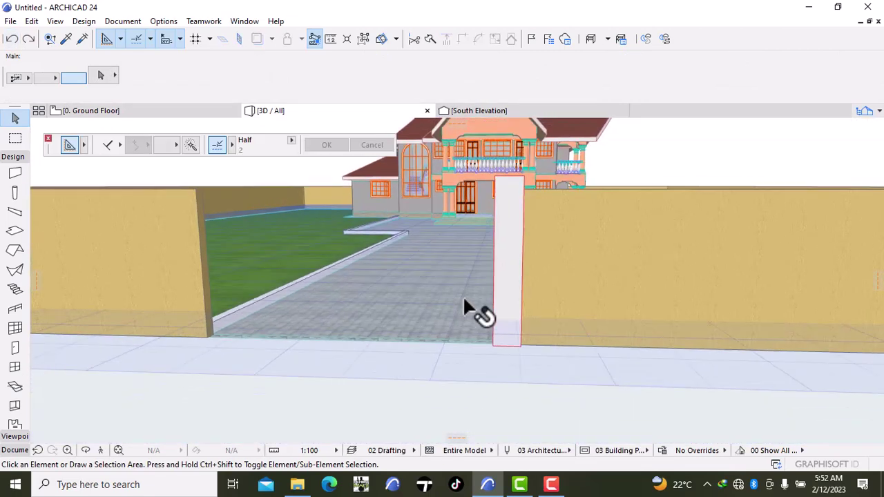
{"action": "scroll", "coordinate": [462, 302], "scroll_direction": "down", "scroll_amount": 2}
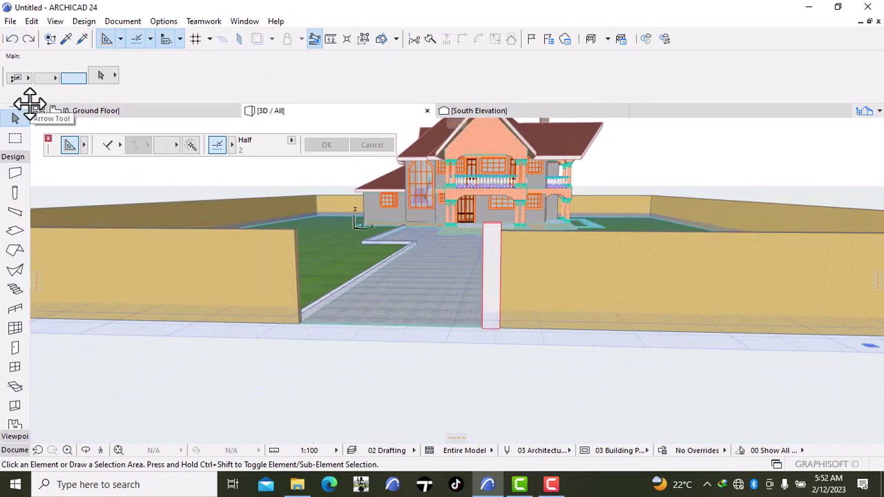
Redo the pillar slab, orbit to look down over the path, and return to the Ground Floor plan
{"action": "left_click", "coordinate": [29, 40]}
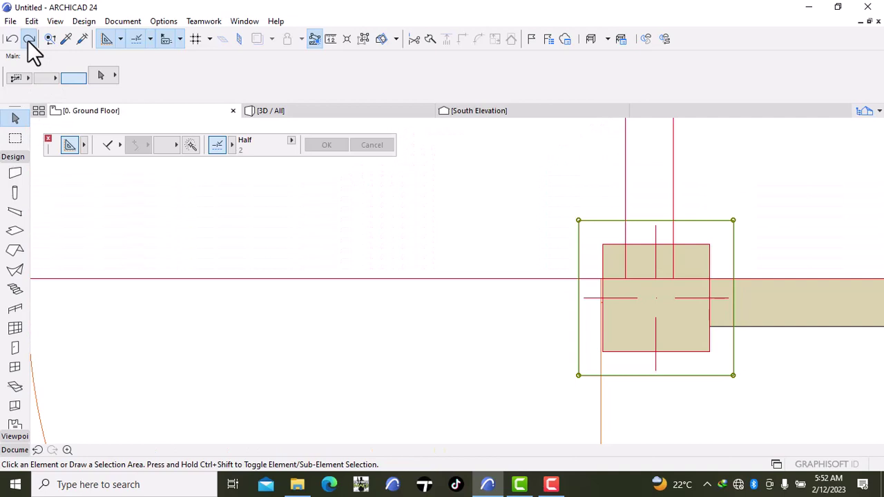
{"action": "left_click", "coordinate": [294, 112]}
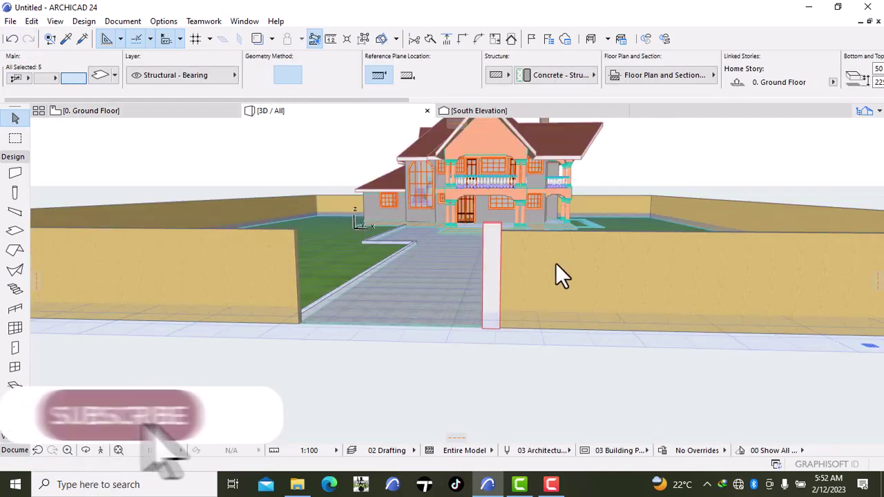
{"action": "double_click", "coordinate": [529, 269]}
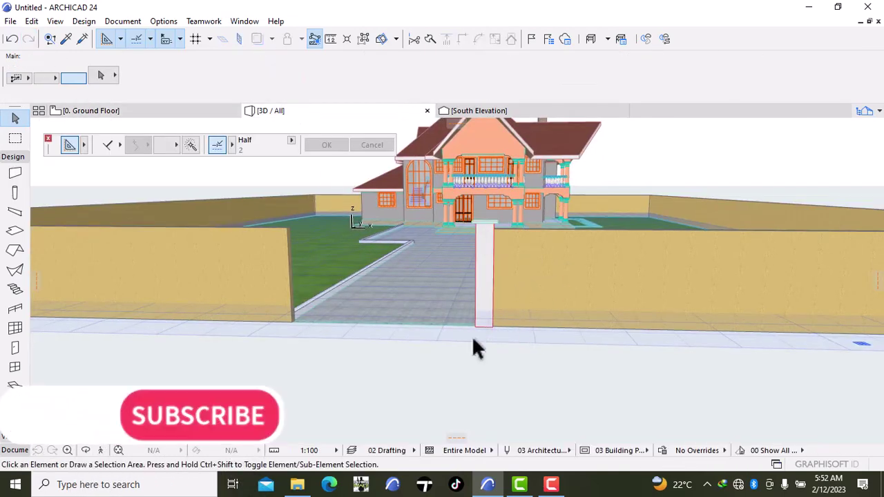
{"action": "right_click", "coordinate": [424, 362]}
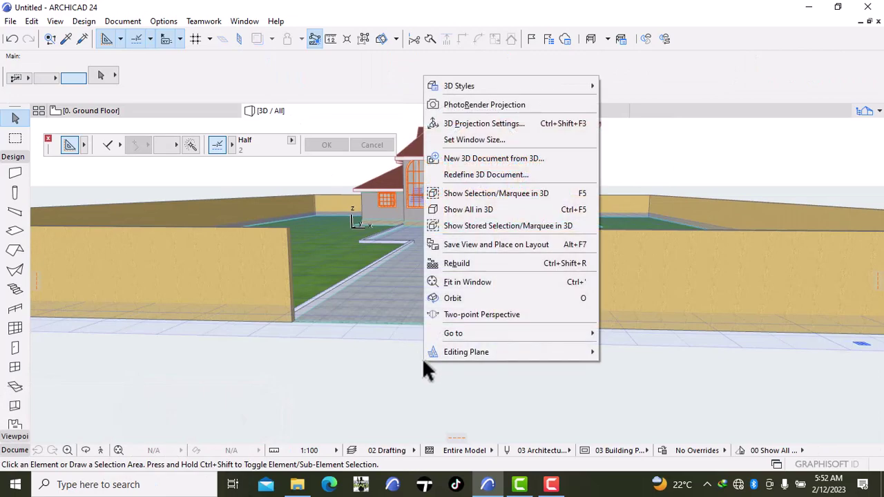
{"action": "left_click", "coordinate": [462, 298]}
{"action": "left_click_drag", "start_coordinate": [367, 346], "coordinate": [360, 365]}
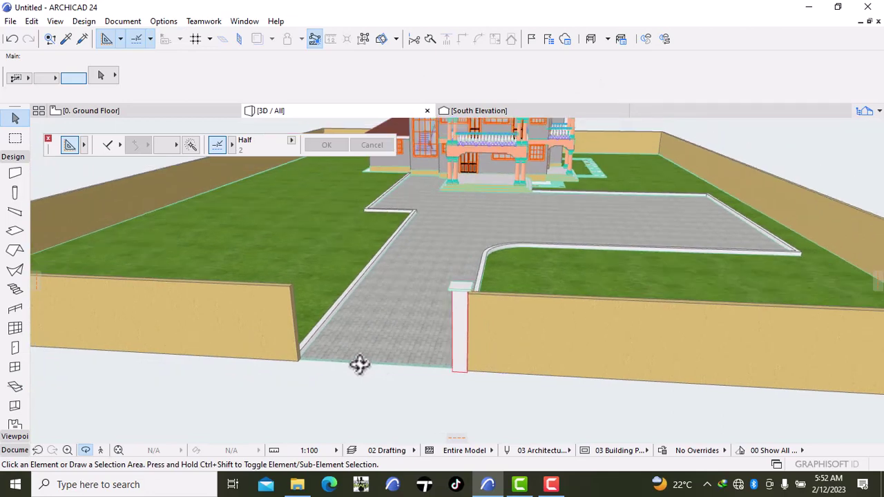
{"action": "left_click", "coordinate": [150, 113]}
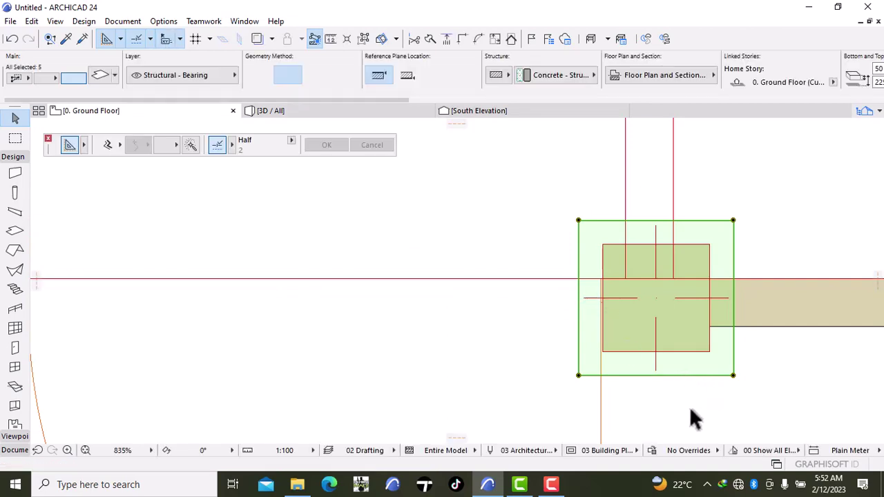
Select the pillar with its base and start dragging it from a reference point
{"action": "key", "text": "Escape"}
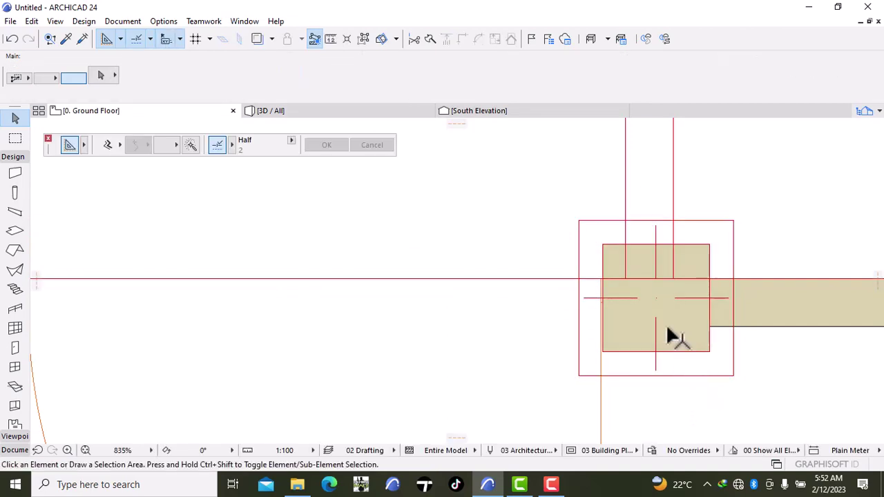
{"action": "left_click", "coordinate": [678, 348]}
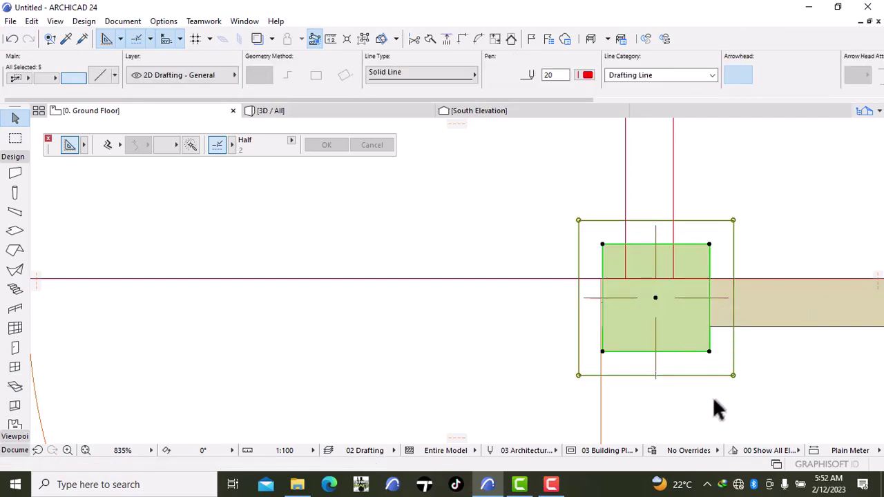
{"action": "key", "text": "ctrl+d"}
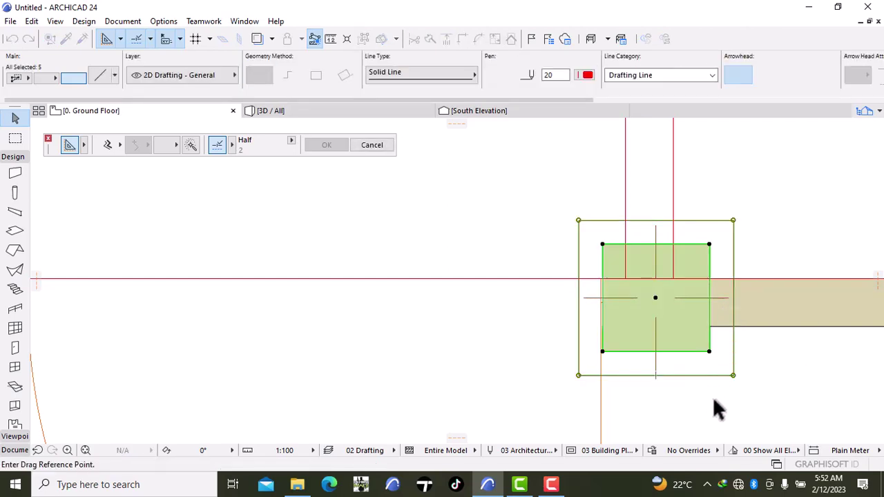
{"action": "left_click", "coordinate": [714, 399]}
Pan along the front wall and drop the column at its far right corner
{"action": "scroll", "coordinate": [718, 404], "scroll_direction": "down", "scroll_amount": 3}
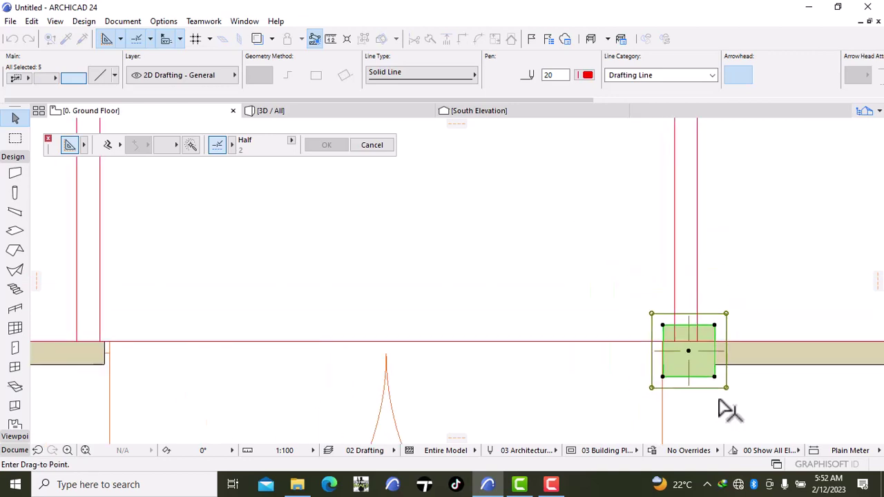
{"action": "scroll", "coordinate": [733, 393], "scroll_direction": "down", "scroll_amount": 2}
{"action": "middle_click_drag", "start_coordinate": [729, 394], "coordinate": [492, 401]}
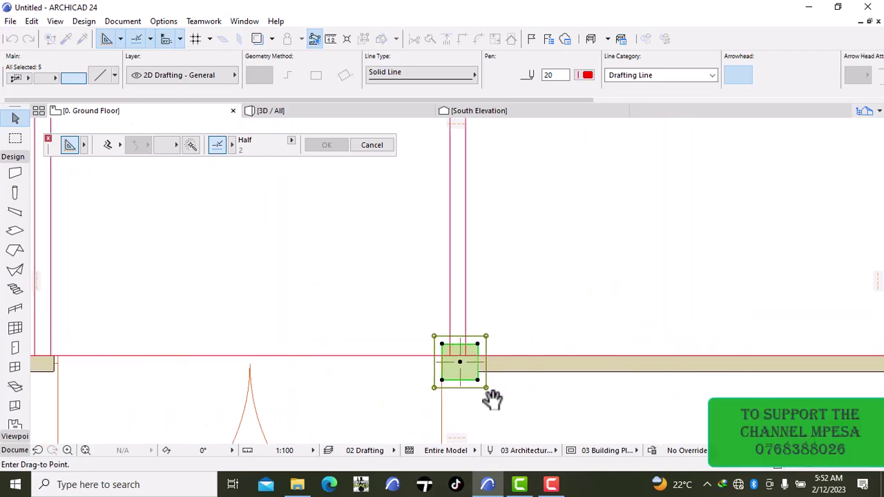
{"action": "scroll", "coordinate": [663, 404], "scroll_direction": "down", "scroll_amount": 2}
{"action": "scroll", "coordinate": [730, 375], "scroll_direction": "down", "scroll_amount": 1}
{"action": "middle_click_drag", "start_coordinate": [702, 394], "coordinate": [450, 401]}
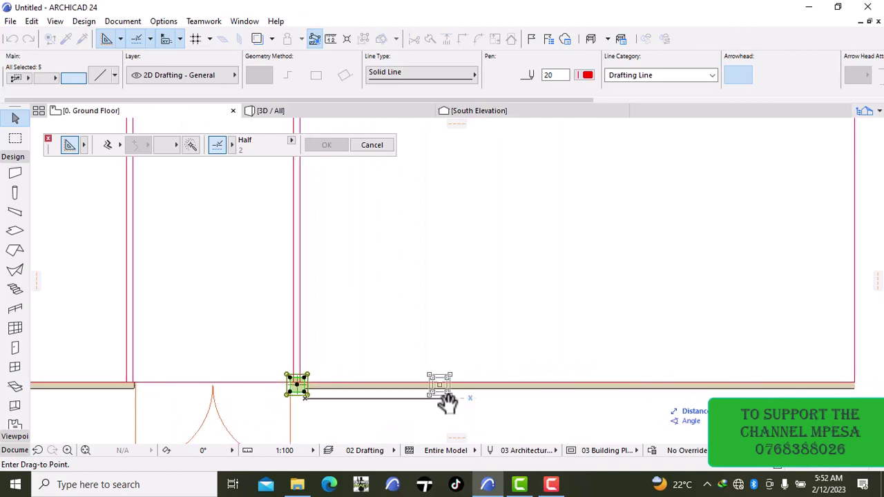
{"action": "scroll", "coordinate": [450, 401], "scroll_direction": "down", "scroll_amount": 1}
{"action": "scroll", "coordinate": [797, 391], "scroll_direction": "up", "scroll_amount": 1}
{"action": "middle_click_drag", "start_coordinate": [797, 391], "coordinate": [645, 391]}
{"action": "scroll", "coordinate": [760, 397], "scroll_direction": "up", "scroll_amount": 1}
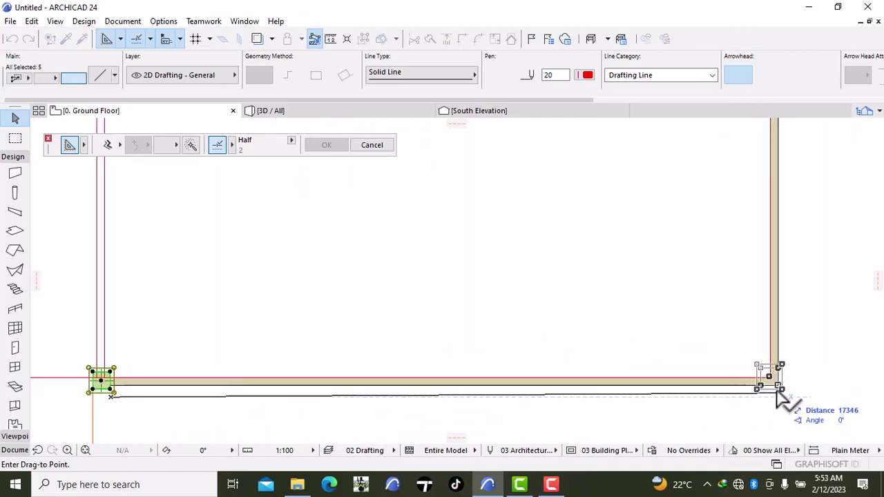
{"action": "scroll", "coordinate": [778, 393], "scroll_direction": "up", "scroll_amount": 2}
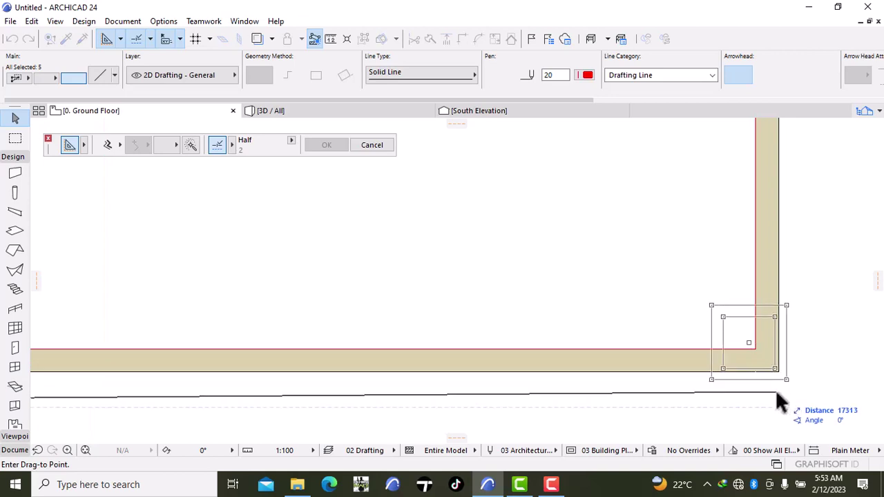
{"action": "left_click", "coordinate": [778, 396]}
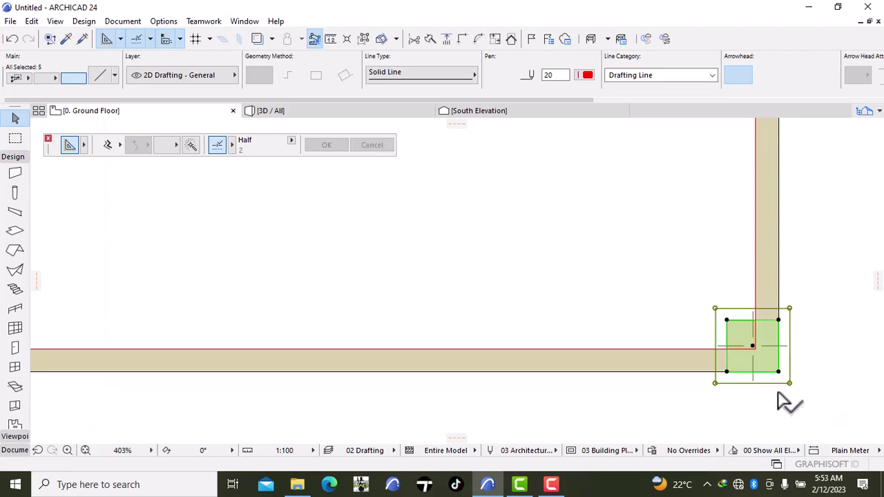
Zoom in on the right wall corner to inspect the placed column
{"action": "key", "text": "Escape"}
{"action": "scroll", "coordinate": [774, 395], "scroll_direction": "down", "scroll_amount": 4}
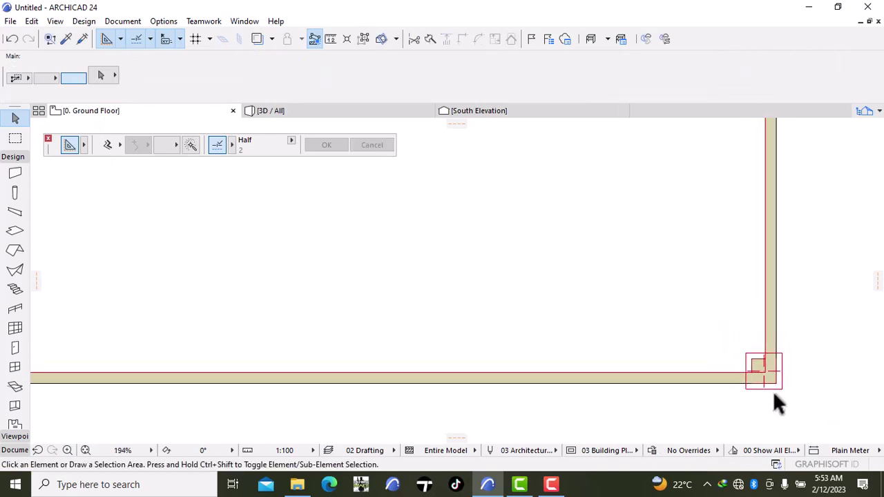
{"action": "scroll", "coordinate": [774, 394], "scroll_direction": "down", "scroll_amount": 15}
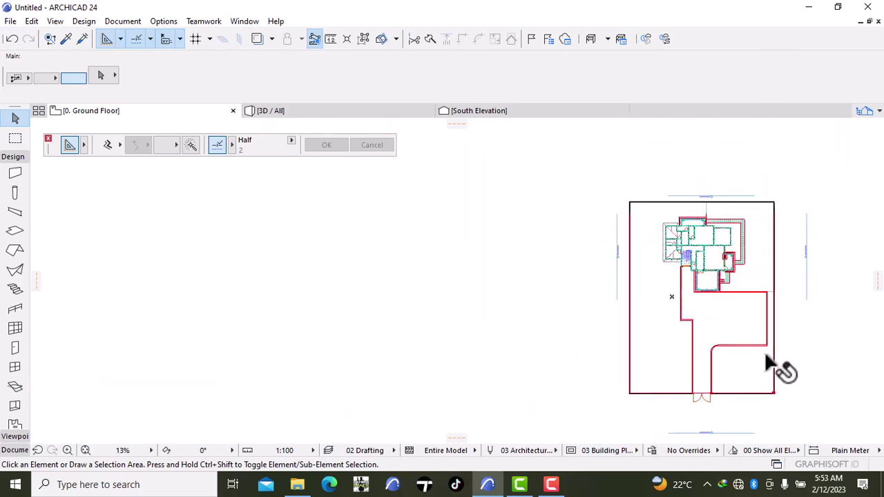
{"action": "scroll", "coordinate": [767, 363], "scroll_direction": "up", "scroll_amount": 6}
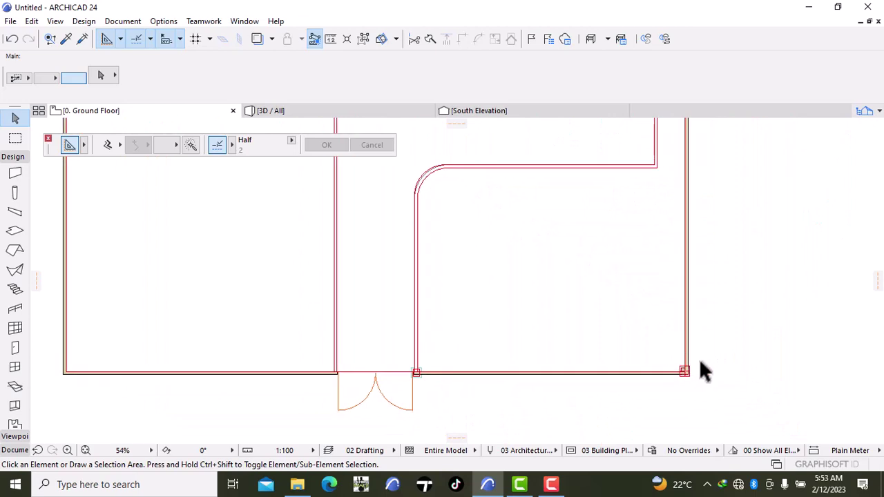
{"action": "scroll", "coordinate": [681, 373], "scroll_direction": "up", "scroll_amount": 4}
{"action": "scroll", "coordinate": [672, 377], "scroll_direction": "down", "scroll_amount": 8}
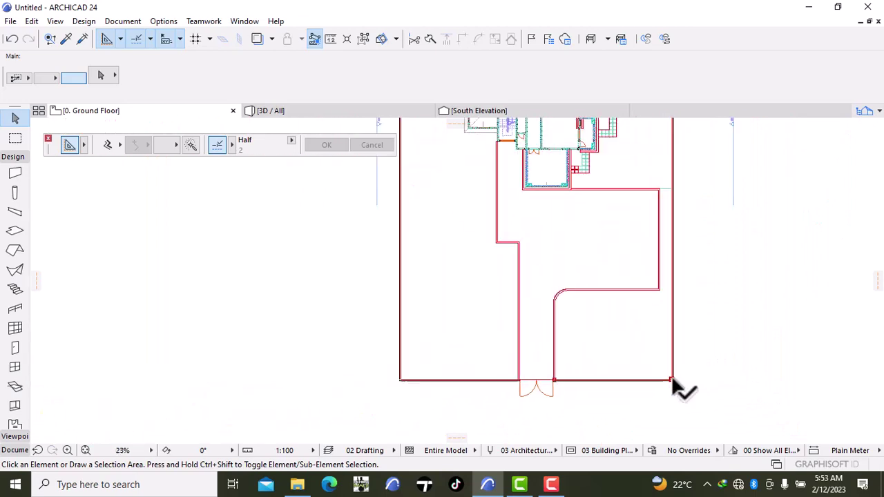
{"action": "scroll", "coordinate": [689, 267], "scroll_direction": "down", "scroll_amount": 3}
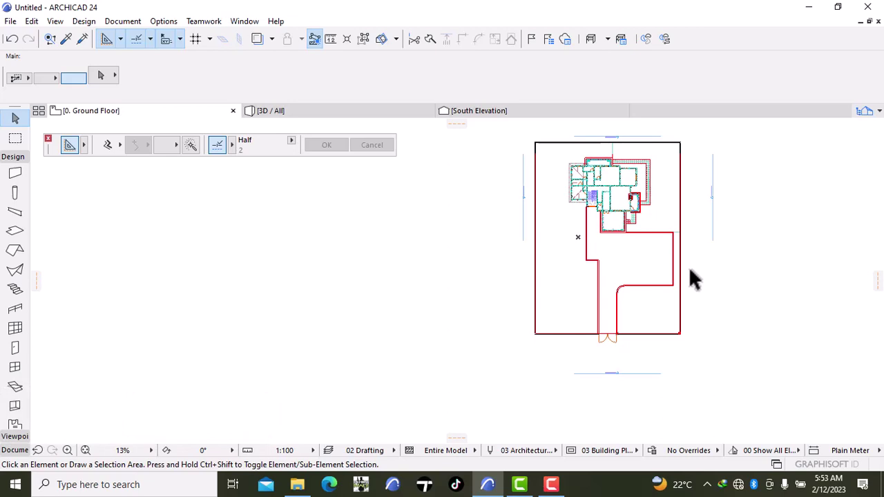
{"action": "scroll", "coordinate": [667, 343], "scroll_direction": "up", "scroll_amount": 6}
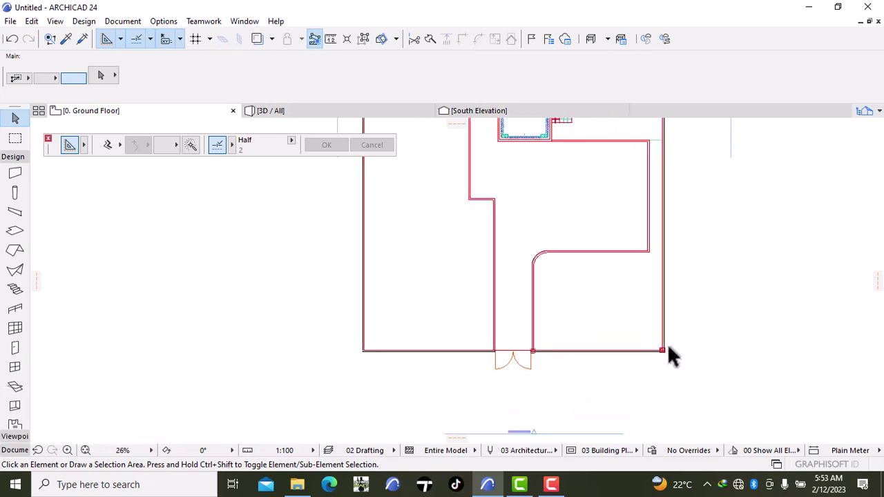
{"action": "scroll", "coordinate": [661, 346], "scroll_direction": "up", "scroll_amount": 6}
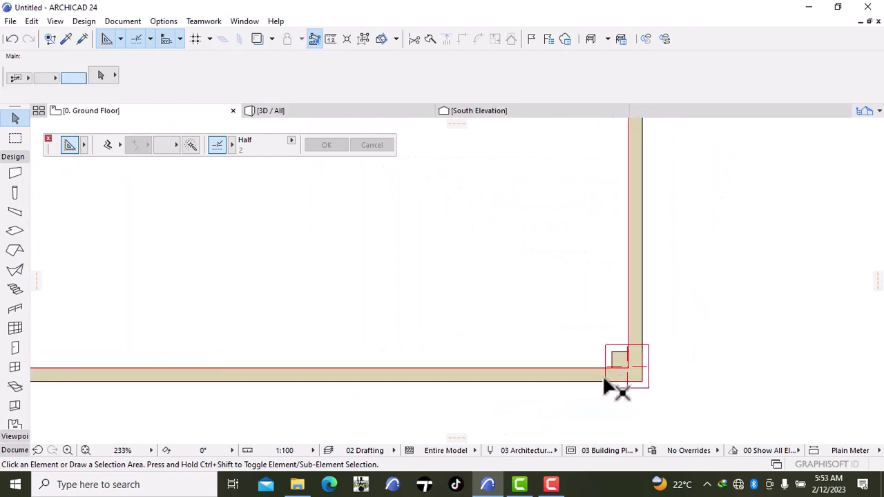
Select the corner column and its outlines, then undo the placement
{"action": "left_click", "coordinate": [663, 320]}
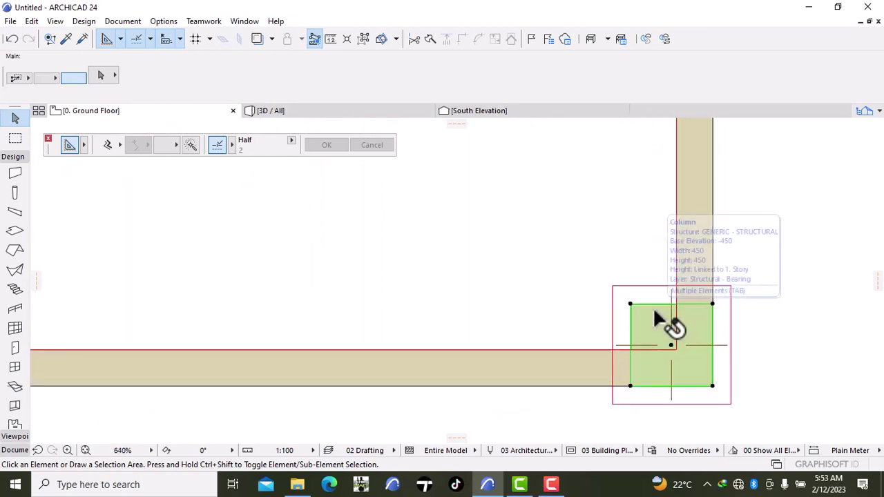
{"action": "left_click", "coordinate": [730, 292], "text": "shift"}
{"action": "left_click", "coordinate": [725, 321]}
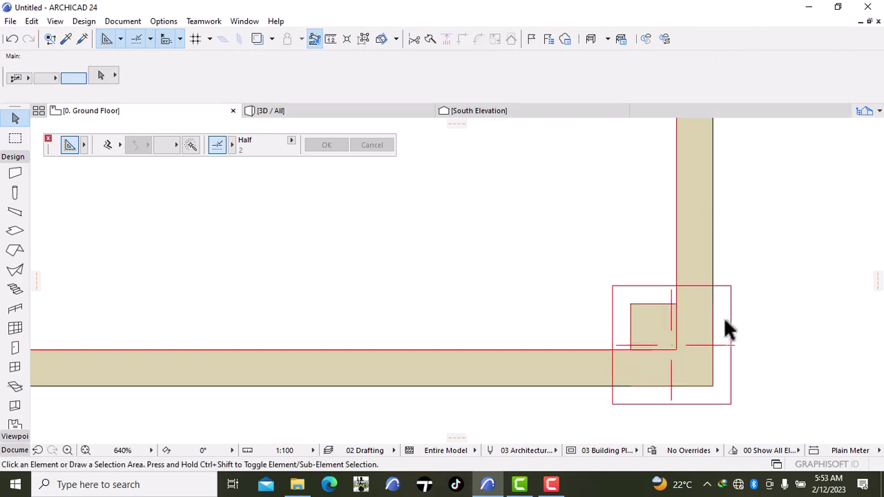
{"action": "left_click", "coordinate": [652, 318]}
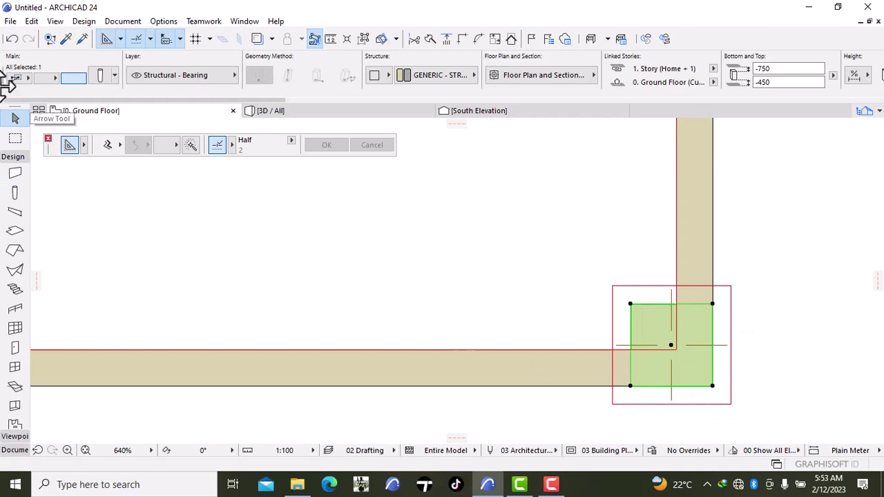
{"action": "left_click", "coordinate": [19, 43]}
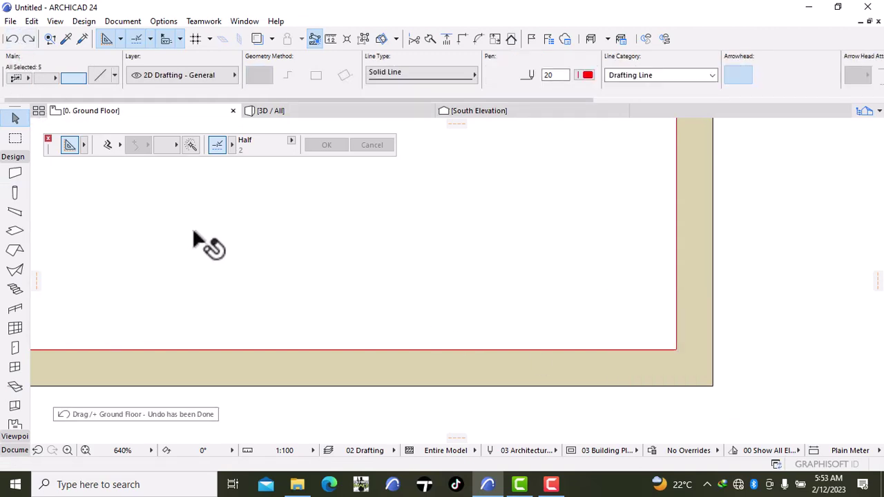
Select the column beside the door together with its cap slab
{"action": "scroll", "coordinate": [196, 242], "scroll_direction": "down", "scroll_amount": 3}
{"action": "middle_click_drag", "start_coordinate": [198, 246], "coordinate": [500, 326]}
{"action": "scroll", "coordinate": [344, 359], "scroll_direction": "down", "scroll_amount": 5}
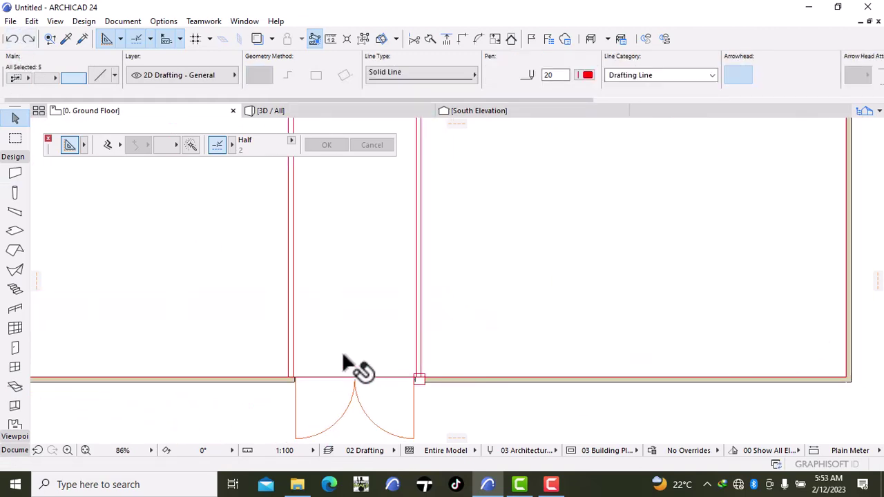
{"action": "scroll", "coordinate": [415, 380], "scroll_direction": "up", "scroll_amount": 5}
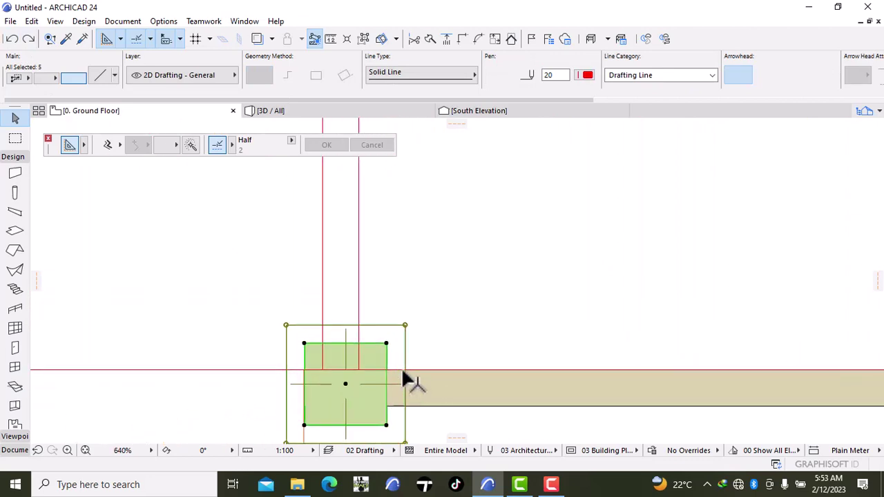
{"action": "key", "text": "Escape"}
{"action": "left_click", "coordinate": [384, 354]}
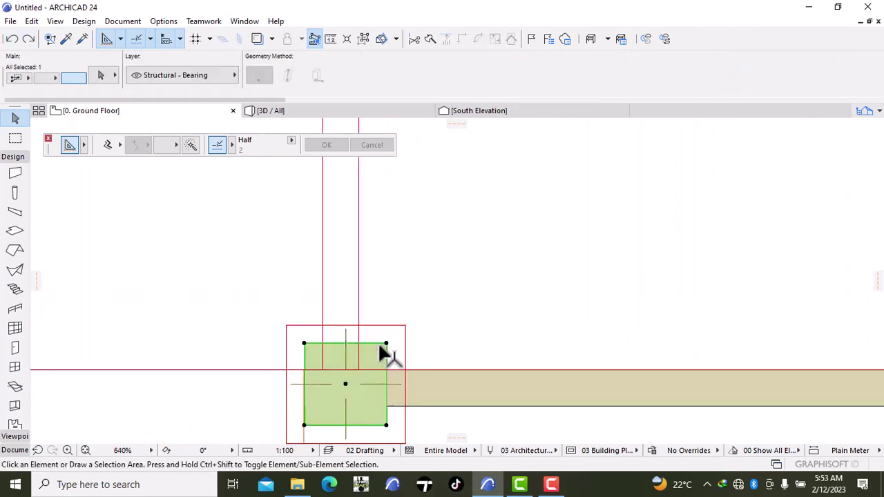
{"action": "left_click", "coordinate": [394, 339], "text": "shift"}
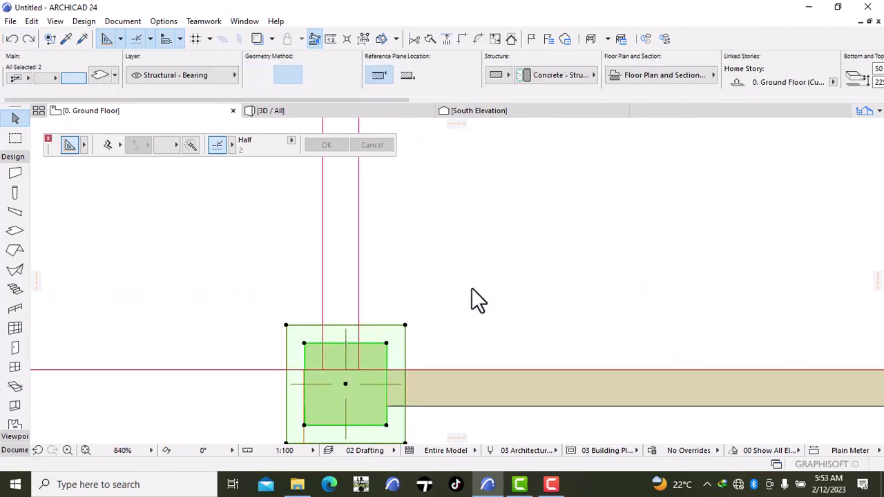
Start Drag a Copy, with the reference point at the column corner
{"action": "right_click", "coordinate": [473, 280]}
{"action": "mouse_move", "coordinate": [507, 265]}
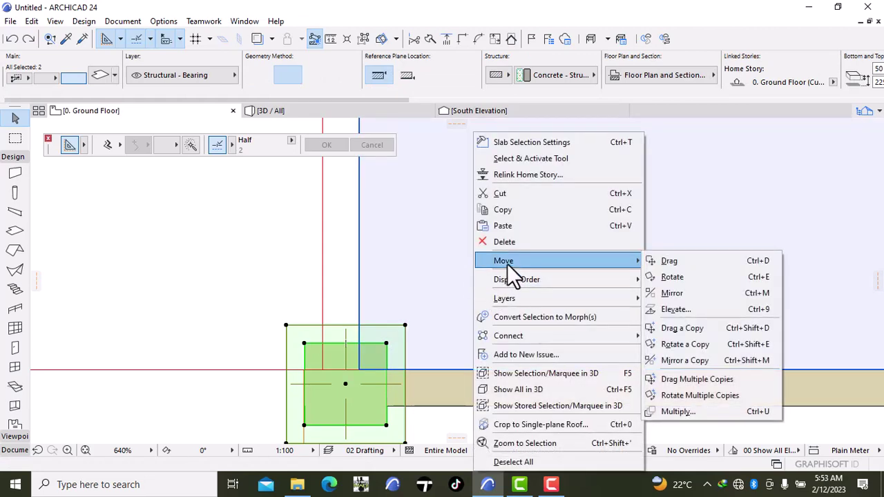
{"action": "left_click", "coordinate": [684, 329]}
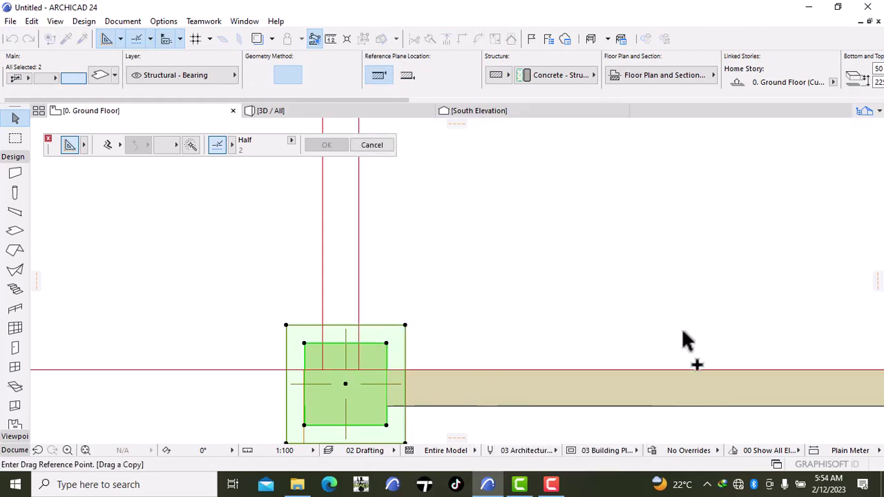
{"action": "left_click", "coordinate": [387, 425]}
Pan along the front wall and place the copy at the bottom-right wall corner
{"action": "scroll", "coordinate": [752, 400], "scroll_direction": "down", "scroll_amount": 3}
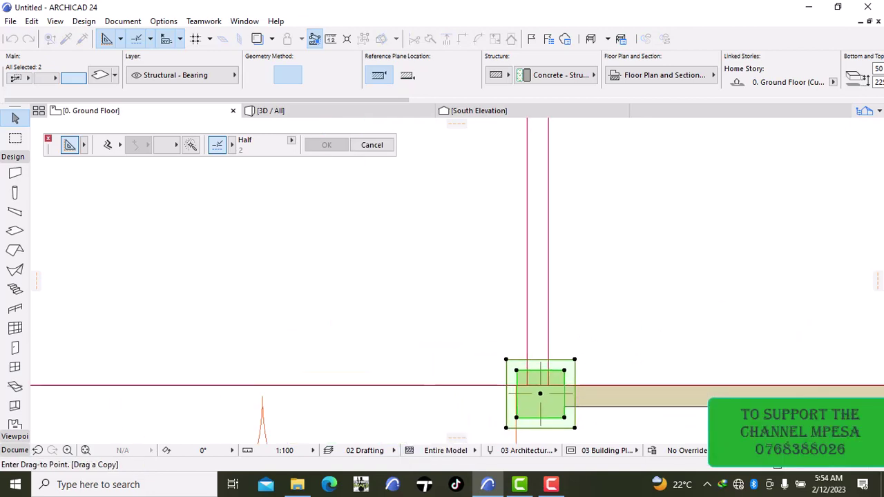
{"action": "middle_click_drag", "start_coordinate": [785, 407], "coordinate": [641, 406]}
{"action": "scroll", "coordinate": [646, 386], "scroll_direction": "right", "scroll_amount": 3, "text": "shift"}
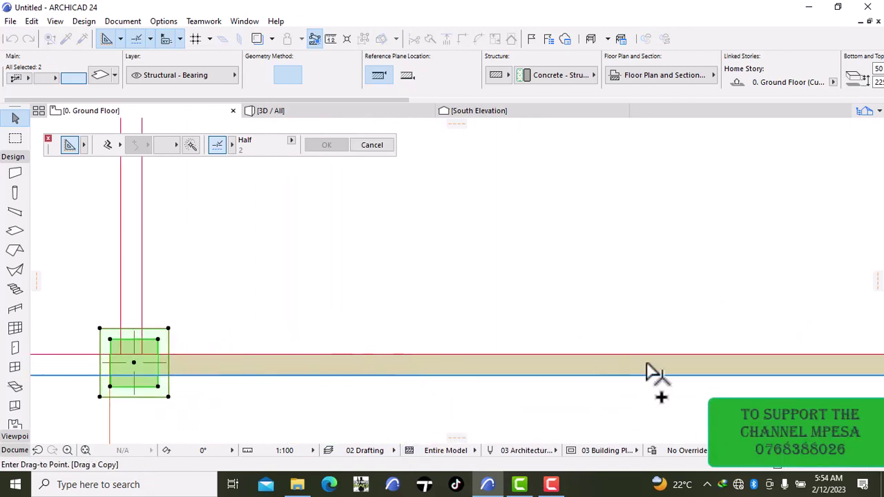
{"action": "scroll", "coordinate": [691, 371], "scroll_direction": "down", "scroll_amount": 3}
{"action": "middle_click_drag", "start_coordinate": [839, 371], "coordinate": [402, 375]}
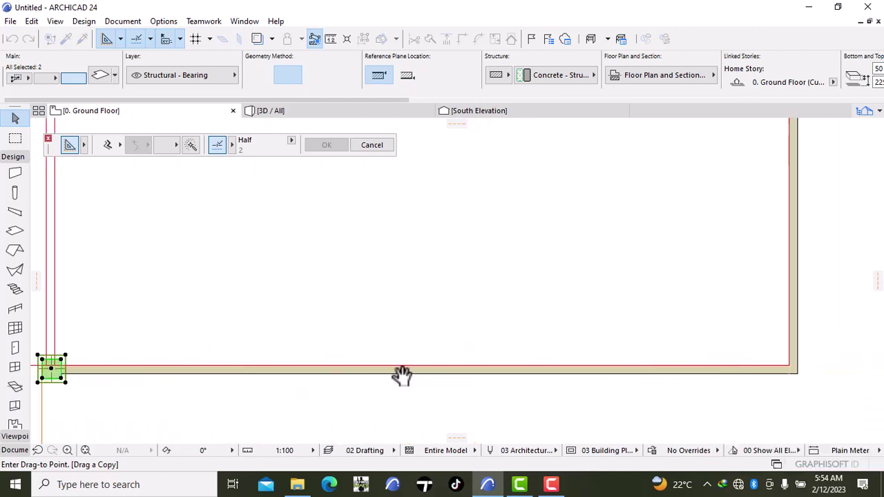
{"action": "left_click", "coordinate": [800, 377]}
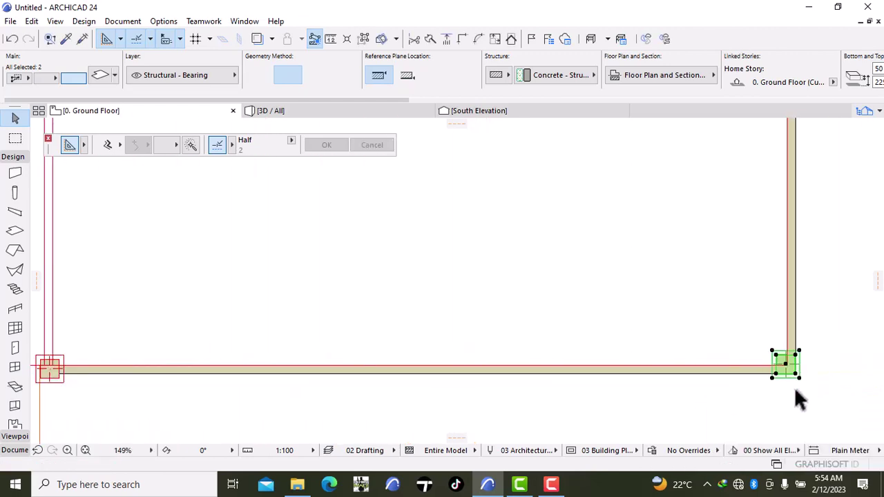
{"action": "scroll", "coordinate": [796, 391], "scroll_direction": "down", "scroll_amount": 3}
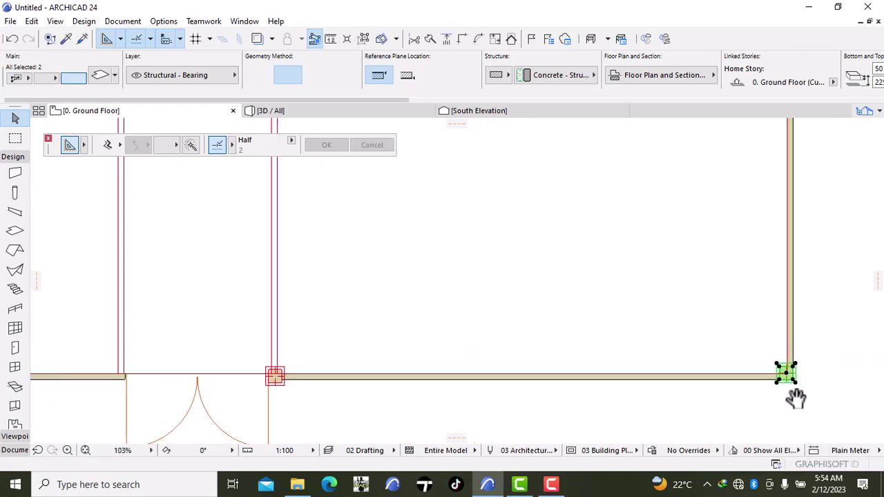
{"action": "middle_click_drag", "start_coordinate": [795, 400], "coordinate": [695, 405]}
{"action": "scroll", "coordinate": [696, 405], "scroll_direction": "down", "scroll_amount": 3}
Set Multiply to Drag with Distribute and 12 copies for the corner column and cap
{"action": "right_click", "coordinate": [747, 316]}
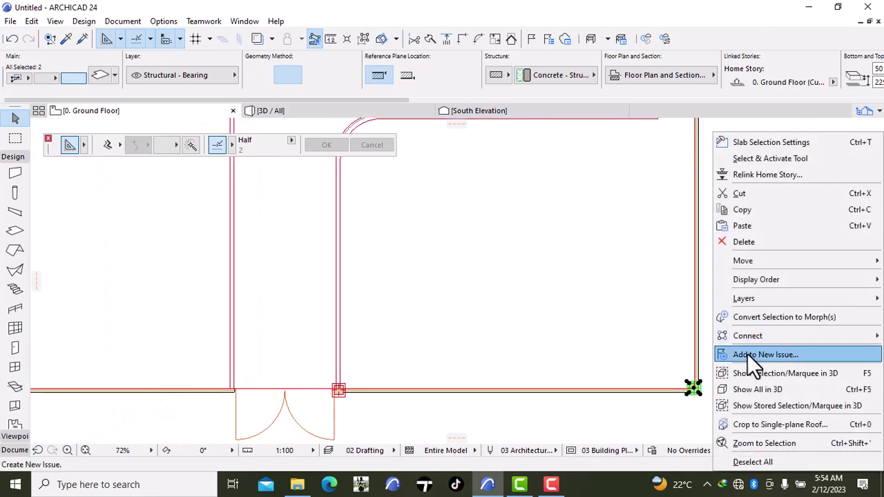
{"action": "mouse_move", "coordinate": [753, 263]}
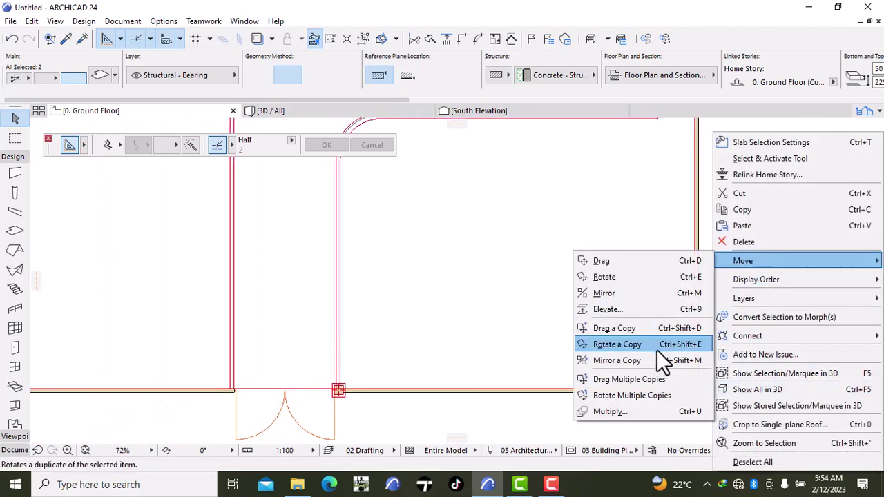
{"action": "left_click", "coordinate": [632, 411]}
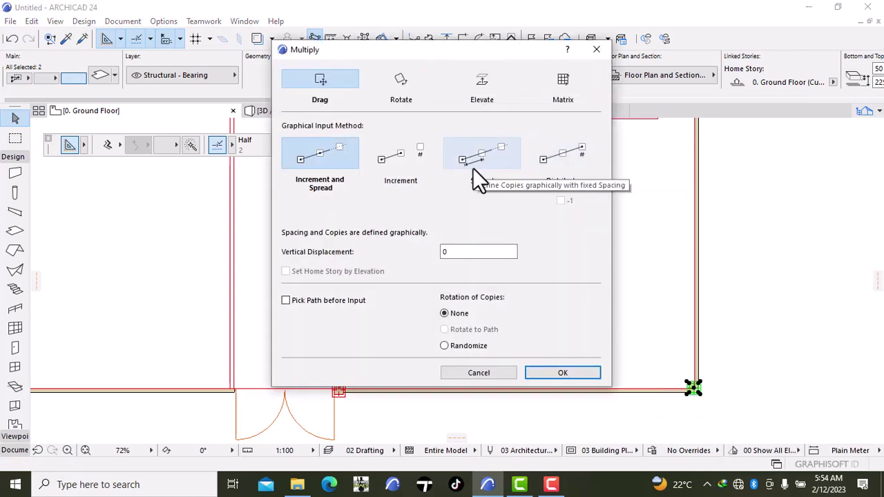
{"action": "left_click", "coordinate": [508, 168]}
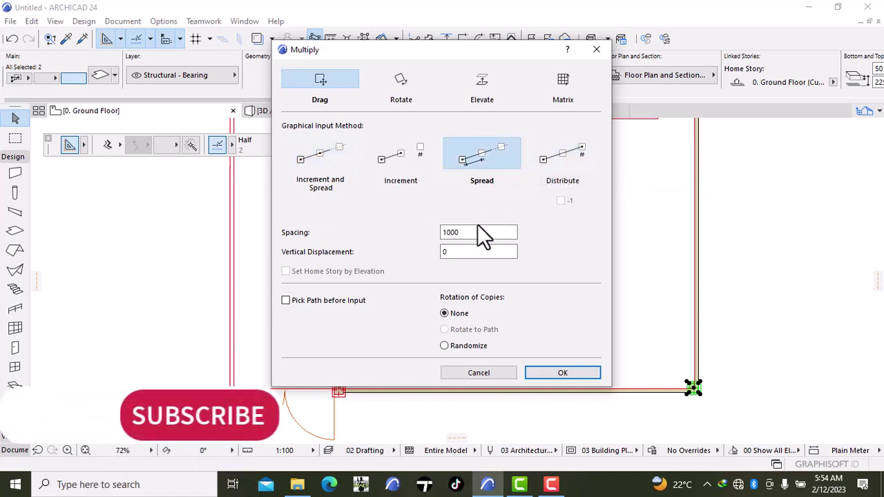
{"action": "left_click", "coordinate": [583, 169]}
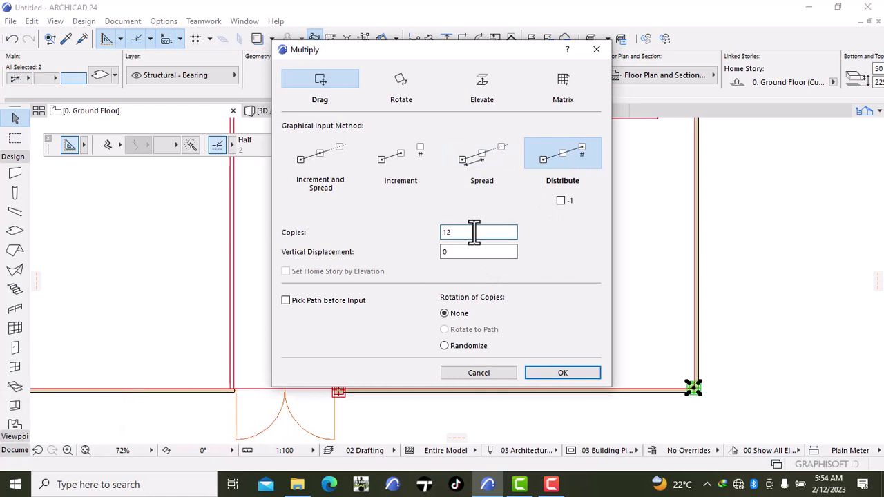
{"action": "left_click", "coordinate": [558, 372]}
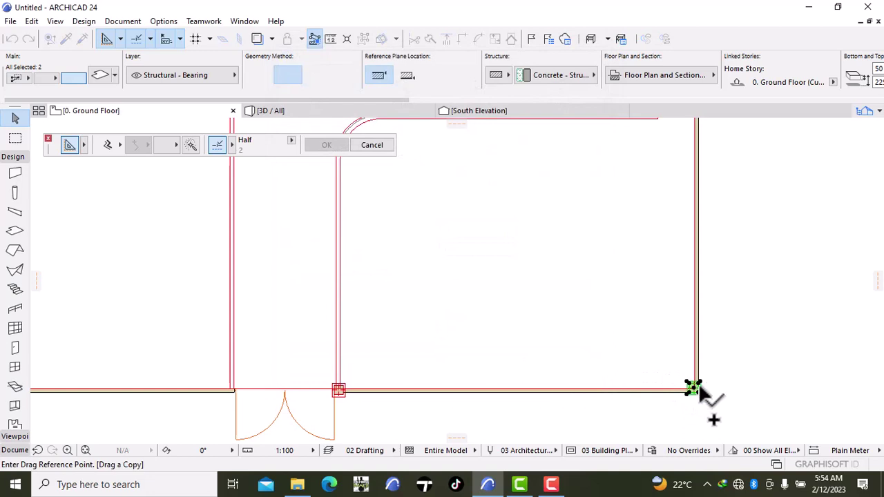
Distribute the copies from the corner column's hotspot up to the top-right wall corner
{"action": "scroll", "coordinate": [693, 389], "scroll_direction": "up", "scroll_amount": 4}
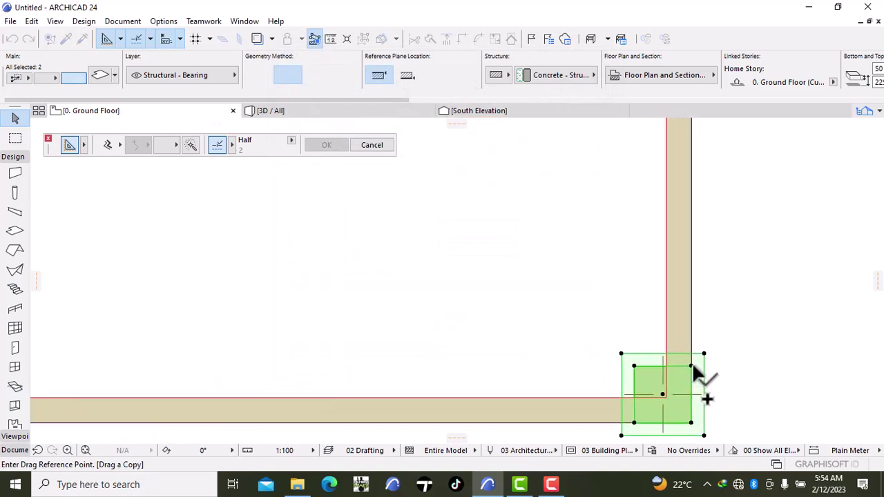
{"action": "left_click", "coordinate": [692, 366]}
{"action": "scroll", "coordinate": [694, 296], "scroll_direction": "down", "scroll_amount": 10}
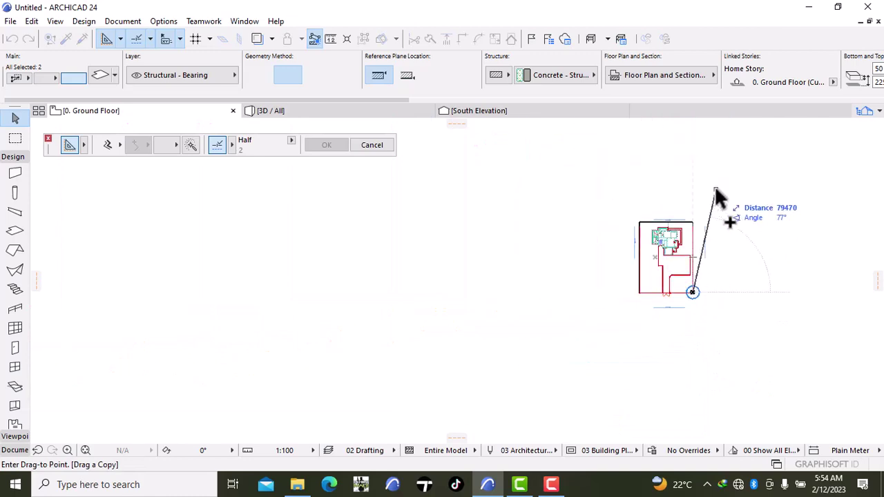
{"action": "scroll", "coordinate": [701, 231], "scroll_direction": "up", "scroll_amount": 6}
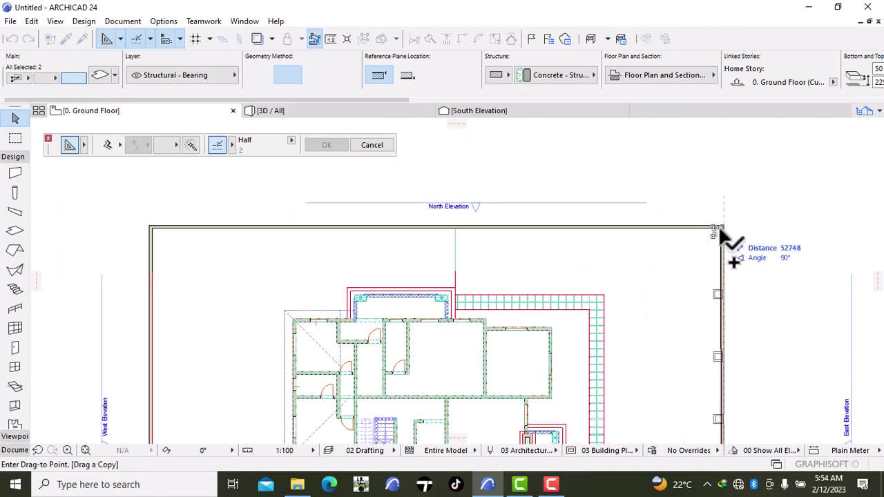
{"action": "scroll", "coordinate": [724, 231], "scroll_direction": "up", "scroll_amount": 5}
{"action": "scroll", "coordinate": [734, 228], "scroll_direction": "up", "scroll_amount": 3}
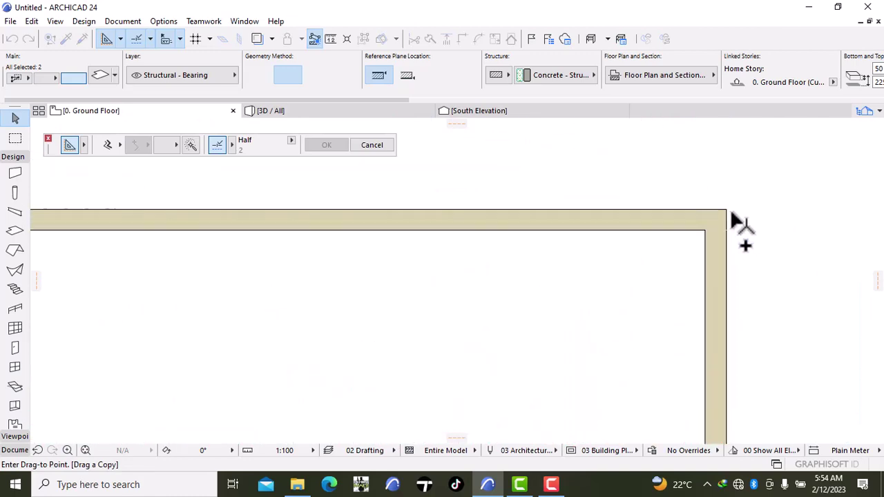
{"action": "left_click", "coordinate": [727, 217]}
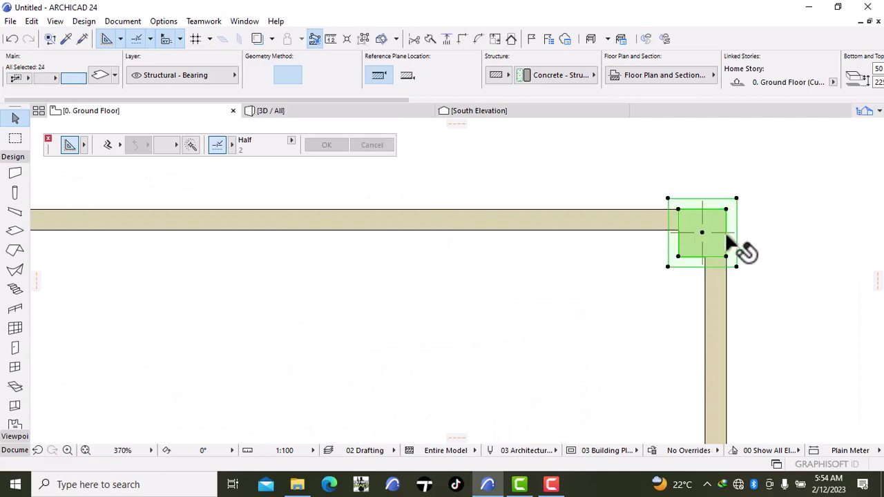
{"action": "scroll", "coordinate": [745, 254], "scroll_direction": "down", "scroll_amount": 5}
{"action": "scroll", "coordinate": [749, 269], "scroll_direction": "down", "scroll_amount": 8}
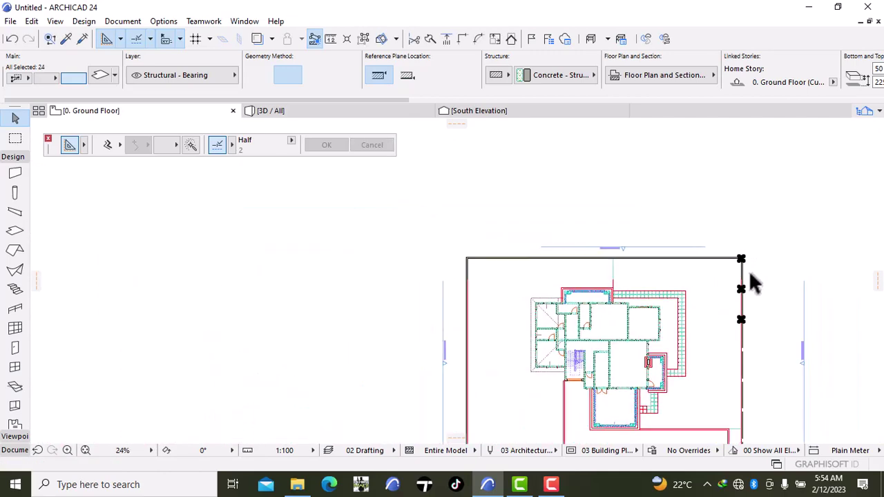
{"action": "scroll", "coordinate": [749, 284], "scroll_direction": "down", "scroll_amount": 1}
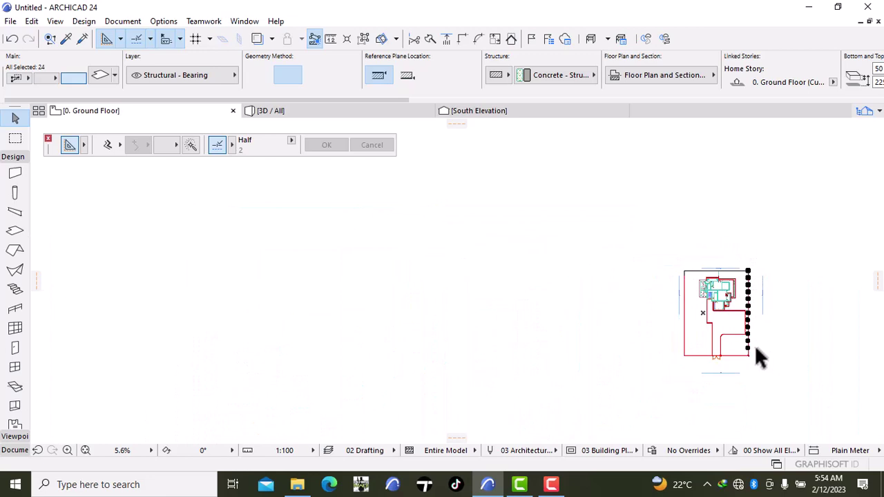
{"action": "scroll", "coordinate": [758, 354], "scroll_direction": "up", "scroll_amount": 4}
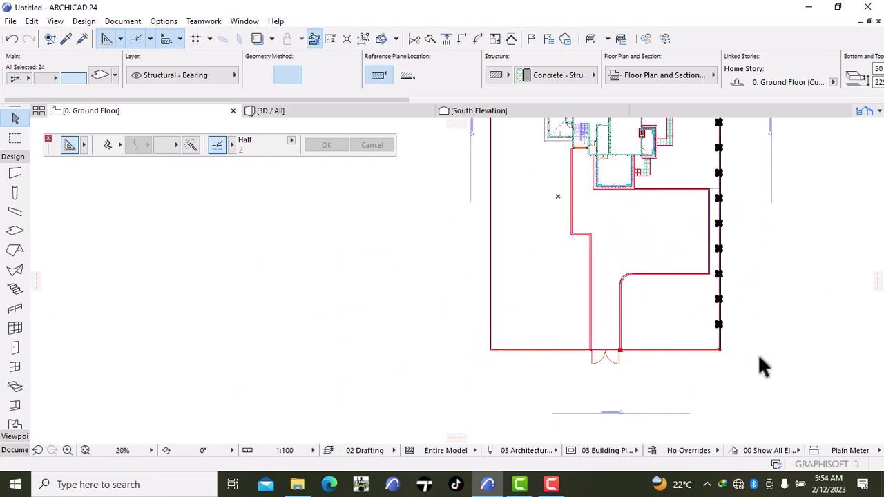
Clear the selection and select the column beside the gate together with its cap slab
{"action": "left_click", "coordinate": [759, 354]}
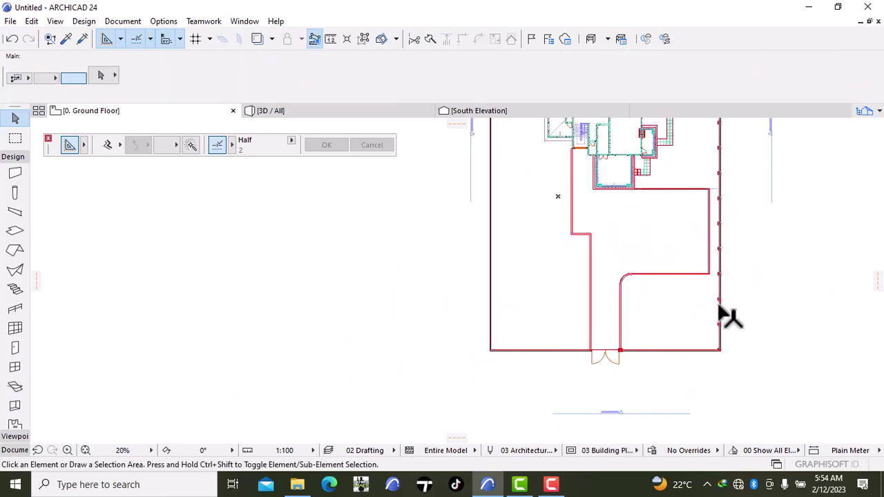
{"action": "scroll", "coordinate": [659, 347], "scroll_direction": "up", "scroll_amount": 3}
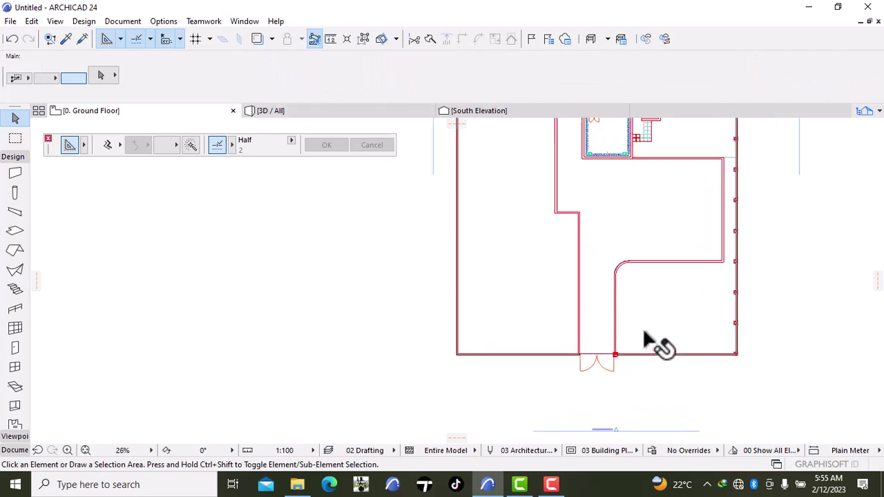
{"action": "middle_click_drag", "start_coordinate": [648, 422], "coordinate": [681, 399]}
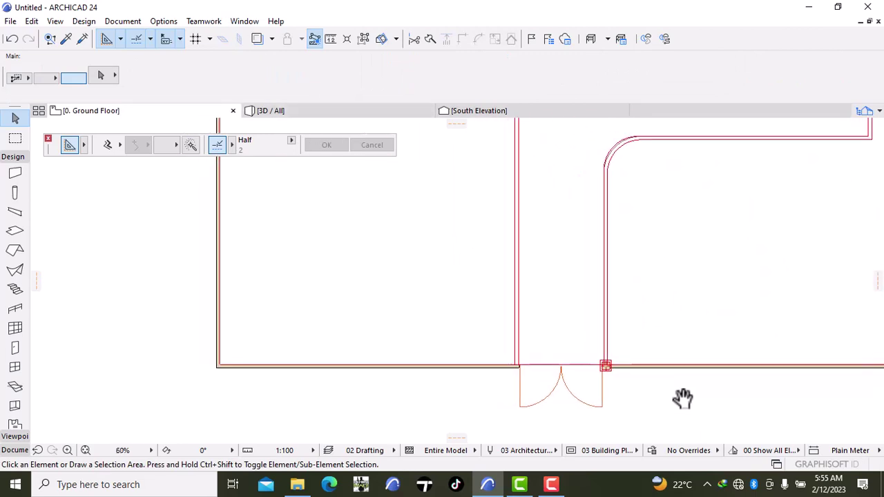
{"action": "scroll", "coordinate": [677, 400], "scroll_direction": "up", "scroll_amount": 2}
{"action": "scroll", "coordinate": [573, 354], "scroll_direction": "up", "scroll_amount": 3}
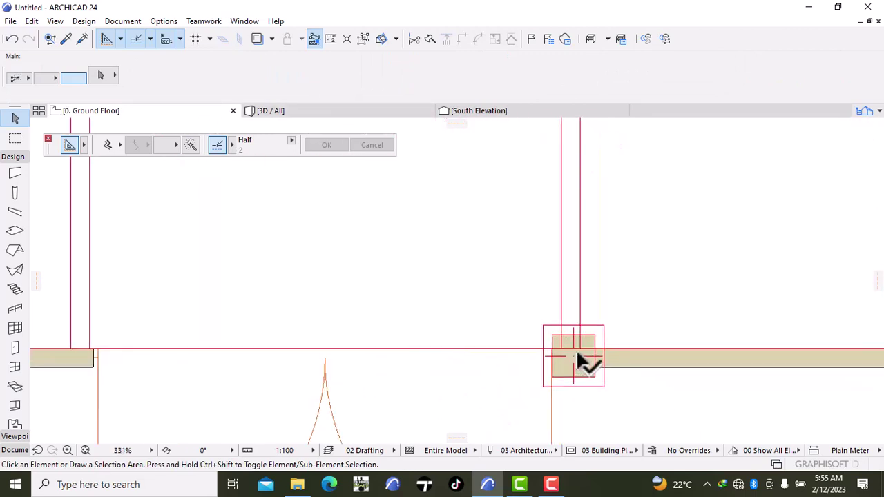
{"action": "left_click", "coordinate": [584, 353]}
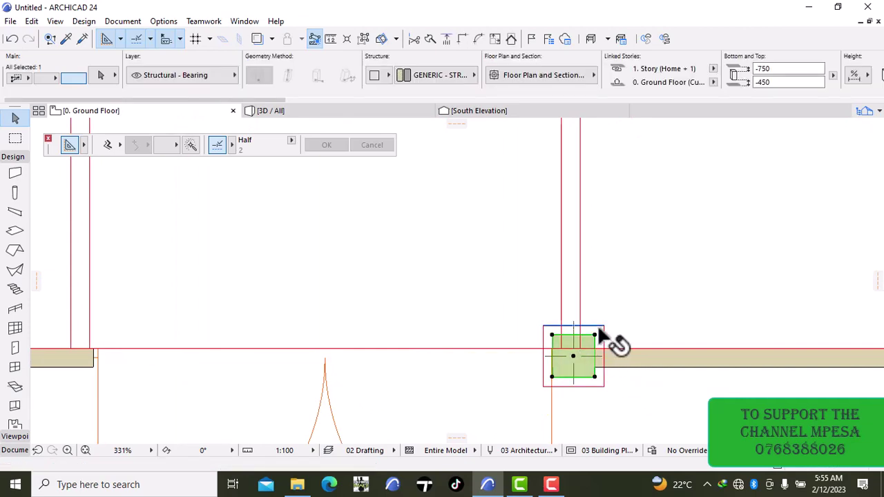
{"action": "scroll", "coordinate": [605, 340], "scroll_direction": "up", "scroll_amount": 2}
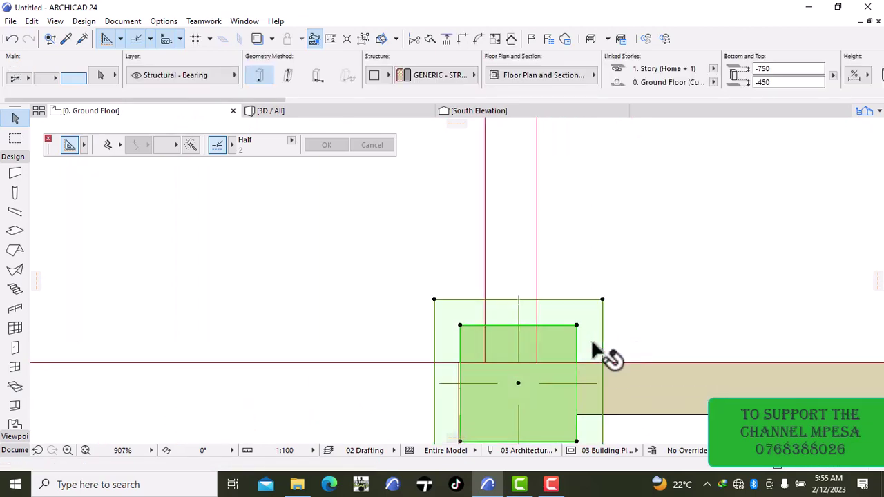
{"action": "left_click", "coordinate": [592, 351], "text": "shift"}
{"action": "scroll", "coordinate": [667, 308], "scroll_direction": "down", "scroll_amount": 5}
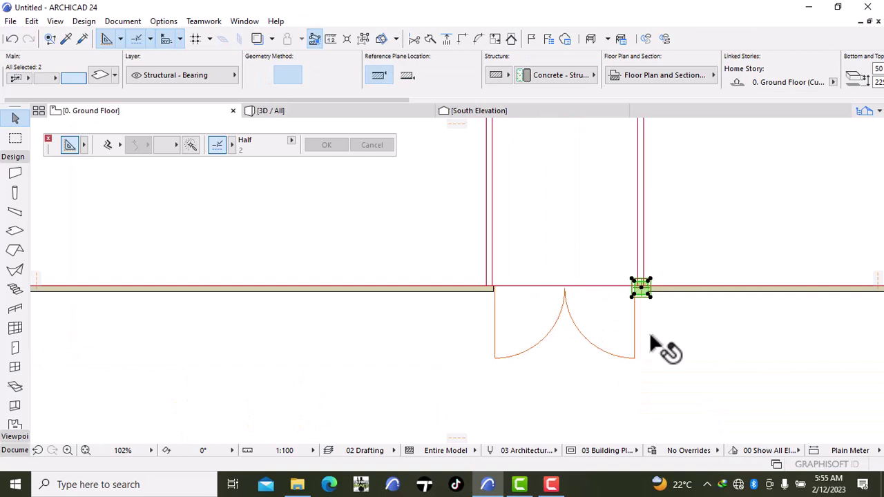
Drag-copy the capped column, using the column as reference, to the bottom-left wall corner
{"action": "key", "text": "ctrl+d"}
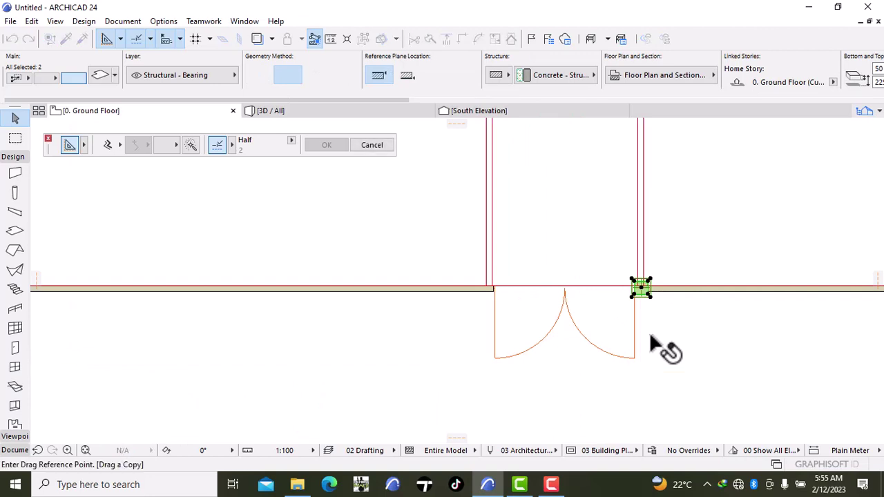
{"action": "scroll", "coordinate": [667, 307], "scroll_direction": "up", "scroll_amount": 3}
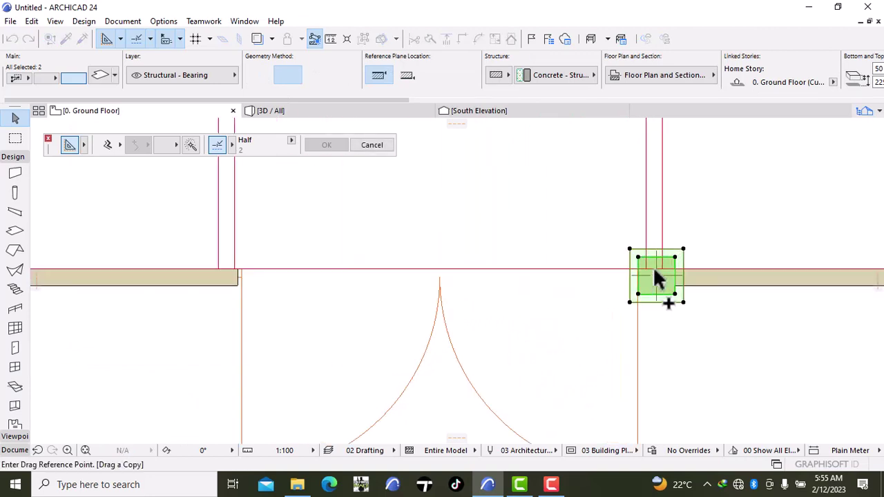
{"action": "left_click", "coordinate": [650, 297]}
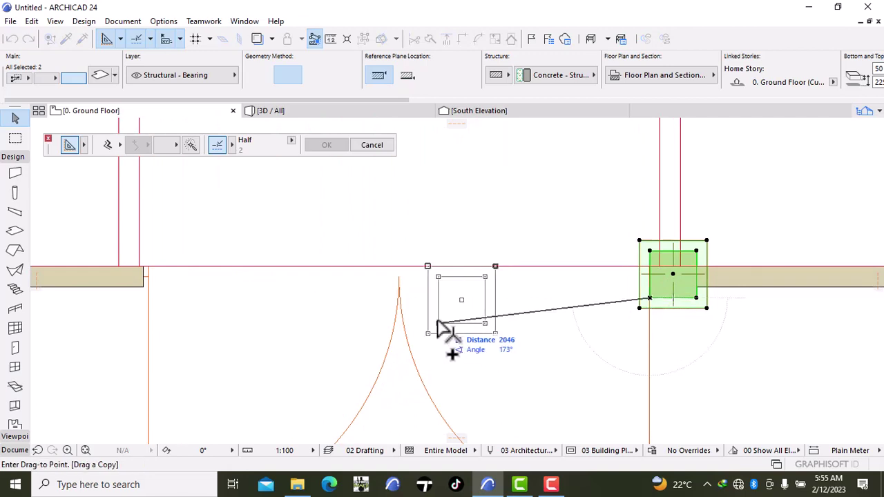
{"action": "scroll", "coordinate": [373, 332], "scroll_direction": "down", "scroll_amount": 4}
{"action": "middle_click_drag", "start_coordinate": [359, 330], "coordinate": [324, 367]}
{"action": "scroll", "coordinate": [324, 367], "scroll_direction": "up", "scroll_amount": 2}
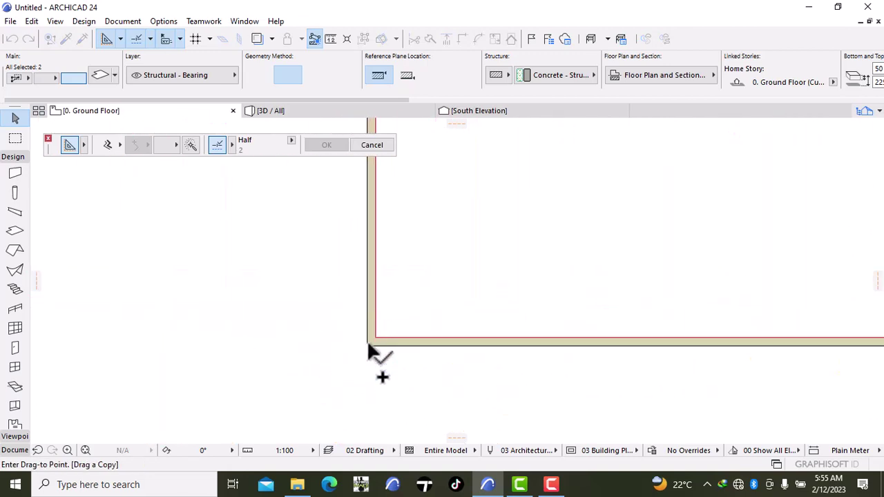
{"action": "scroll", "coordinate": [369, 349], "scroll_direction": "up", "scroll_amount": 2}
{"action": "scroll", "coordinate": [368, 344], "scroll_direction": "up", "scroll_amount": 1}
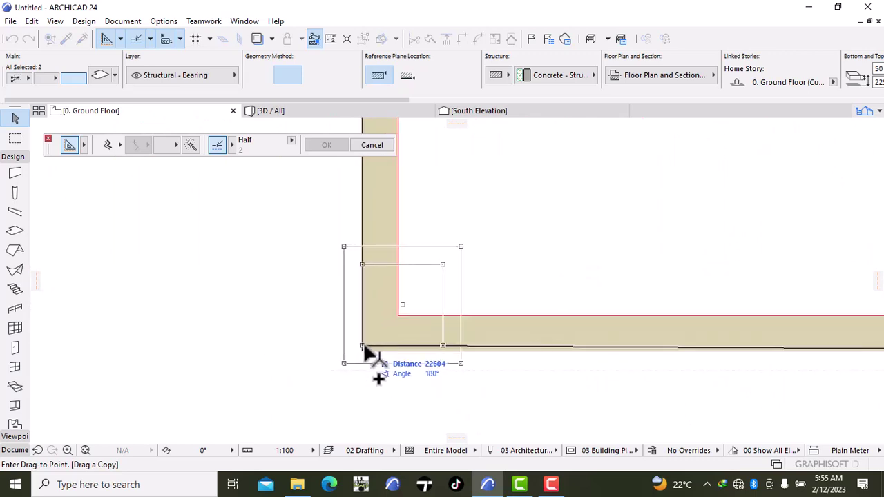
{"action": "left_click", "coordinate": [365, 352]}
{"action": "scroll", "coordinate": [377, 376], "scroll_direction": "down", "scroll_amount": 5}
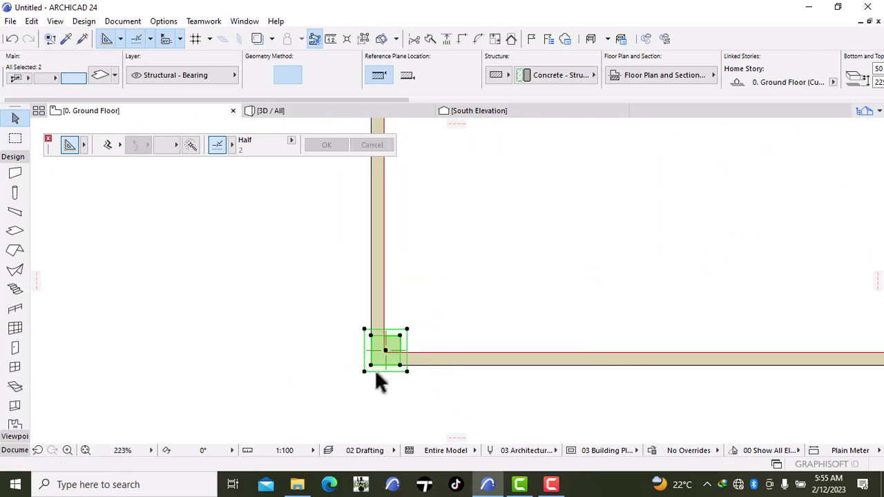
{"action": "scroll", "coordinate": [408, 378], "scroll_direction": "down", "scroll_amount": 4}
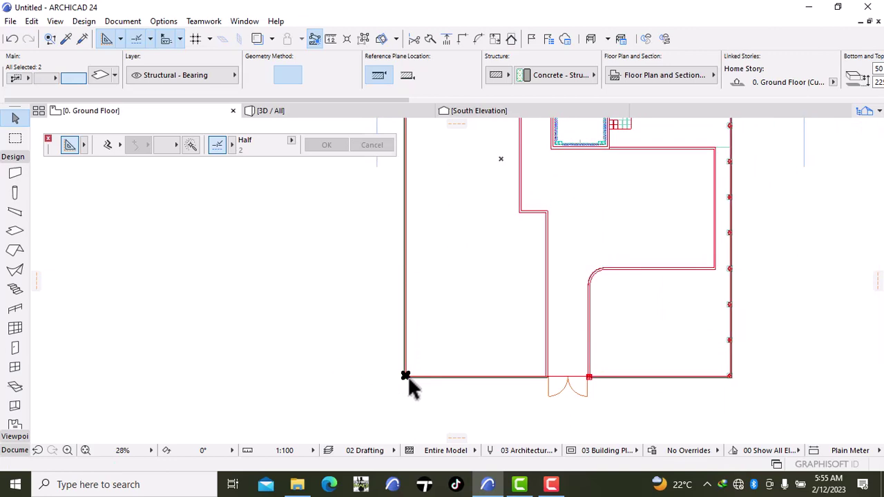
{"action": "scroll", "coordinate": [409, 379], "scroll_direction": "up", "scroll_amount": 4}
Multiply the bottom-left capped column along the left boundary wall to its top-left corner
{"action": "right_click", "coordinate": [340, 376]}
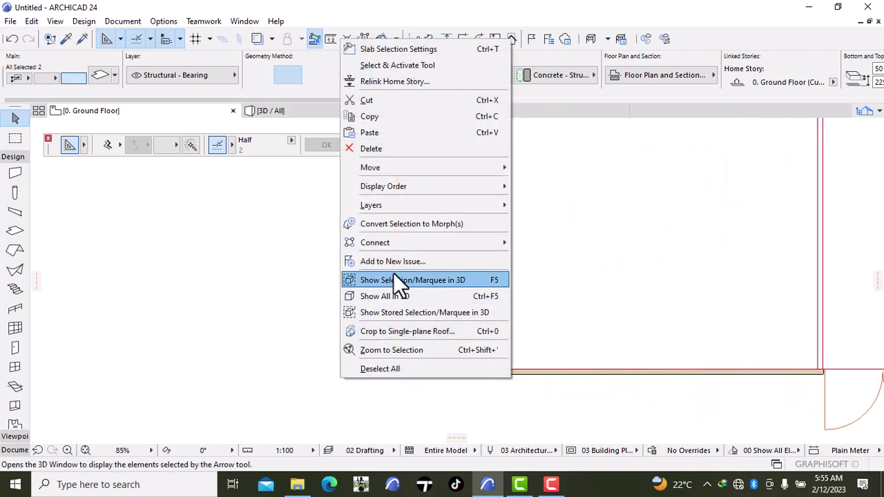
{"action": "mouse_move", "coordinate": [452, 167]}
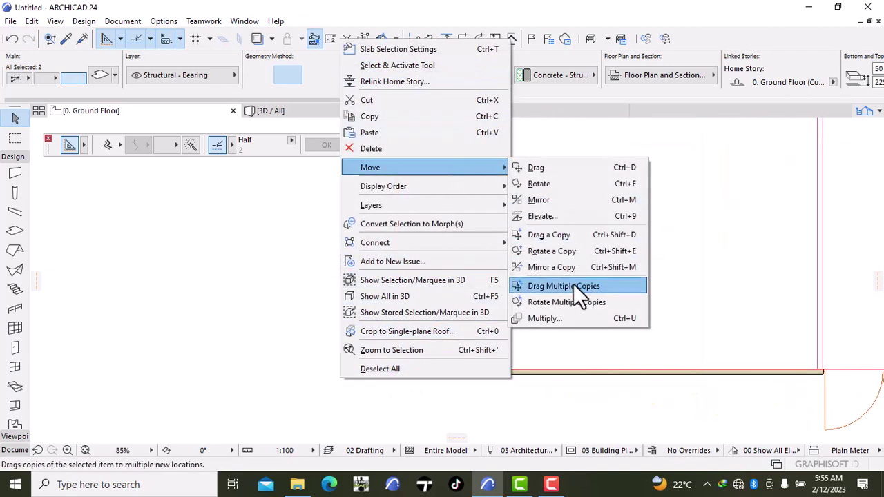
{"action": "left_click", "coordinate": [546, 319]}
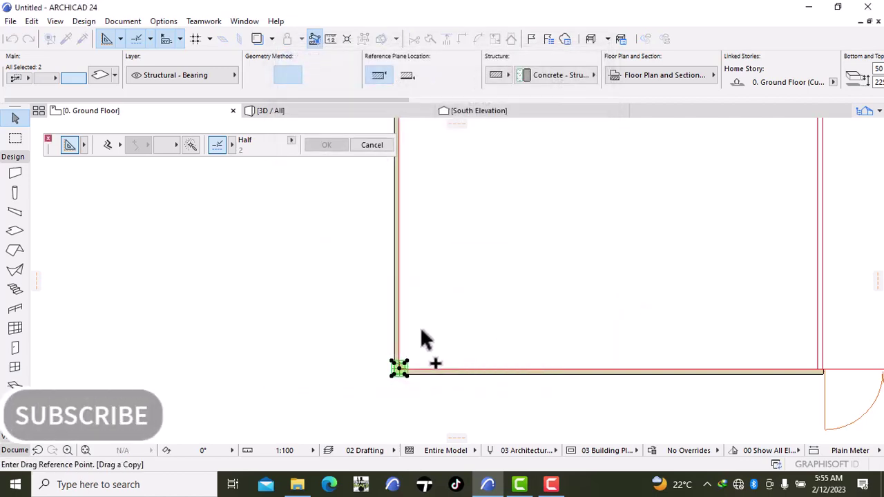
{"action": "scroll", "coordinate": [412, 336], "scroll_direction": "up", "scroll_amount": 3}
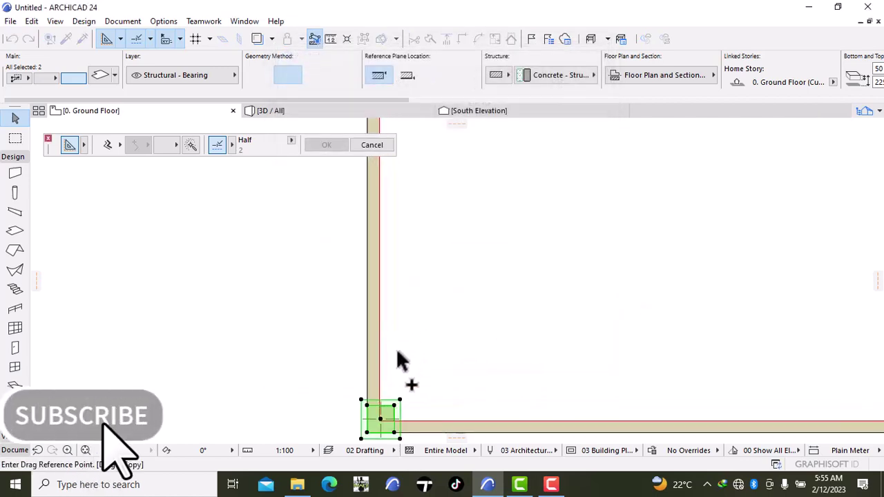
{"action": "left_click", "coordinate": [374, 412]}
{"action": "scroll", "coordinate": [371, 314], "scroll_direction": "down", "scroll_amount": 5}
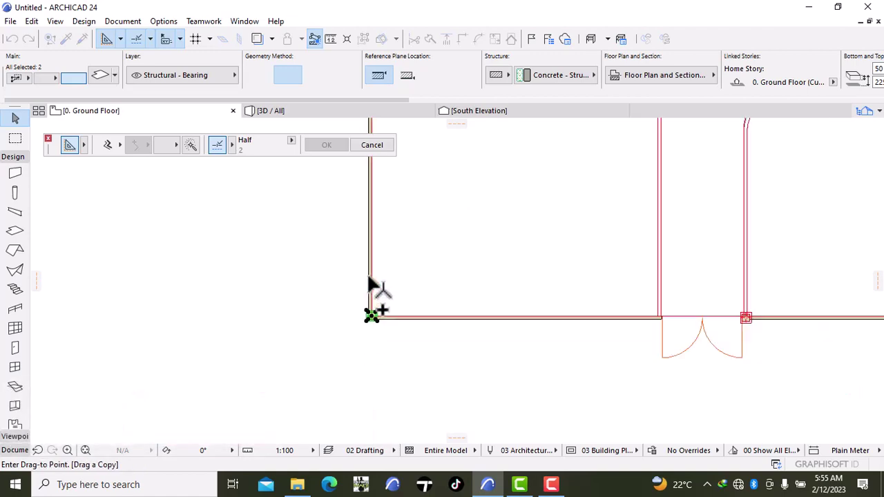
{"action": "middle_click_drag", "start_coordinate": [371, 283], "coordinate": [387, 434]}
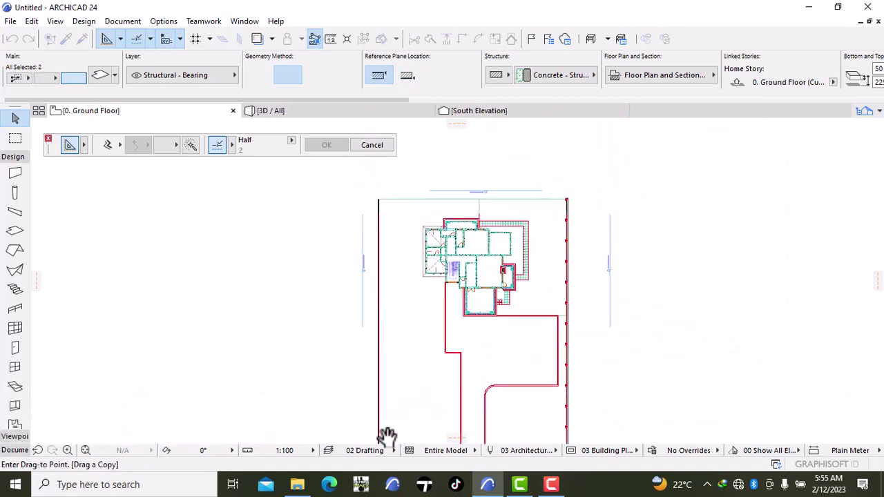
{"action": "scroll", "coordinate": [381, 256], "scroll_direction": "down", "scroll_amount": 1}
{"action": "scroll", "coordinate": [381, 223], "scroll_direction": "up", "scroll_amount": 4}
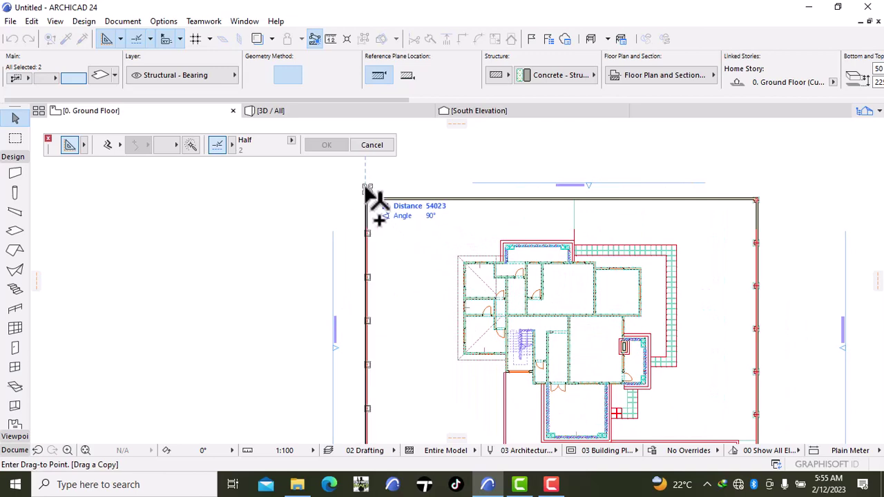
{"action": "scroll", "coordinate": [359, 200], "scroll_direction": "up", "scroll_amount": 4}
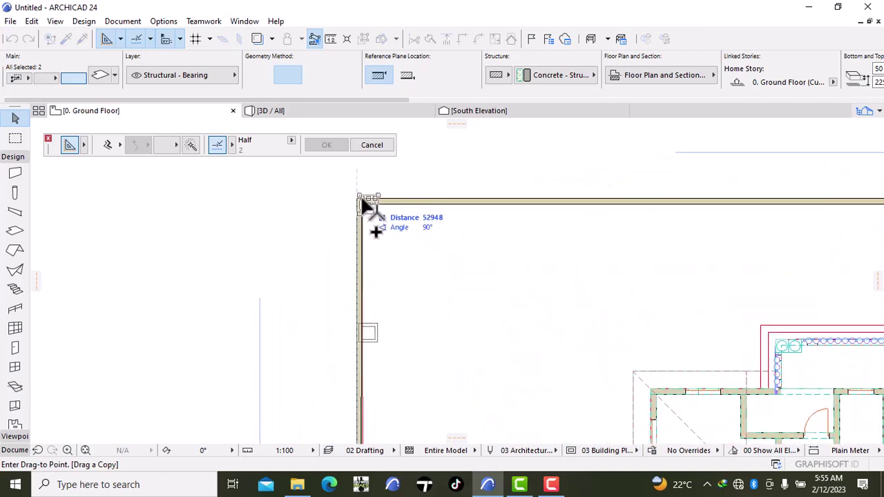
{"action": "scroll", "coordinate": [358, 200], "scroll_direction": "up", "scroll_amount": 4}
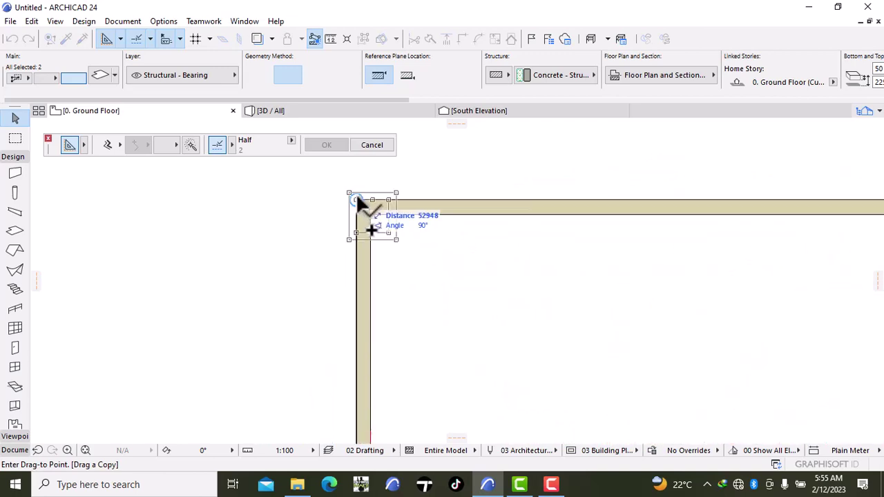
{"action": "left_click", "coordinate": [357, 198]}
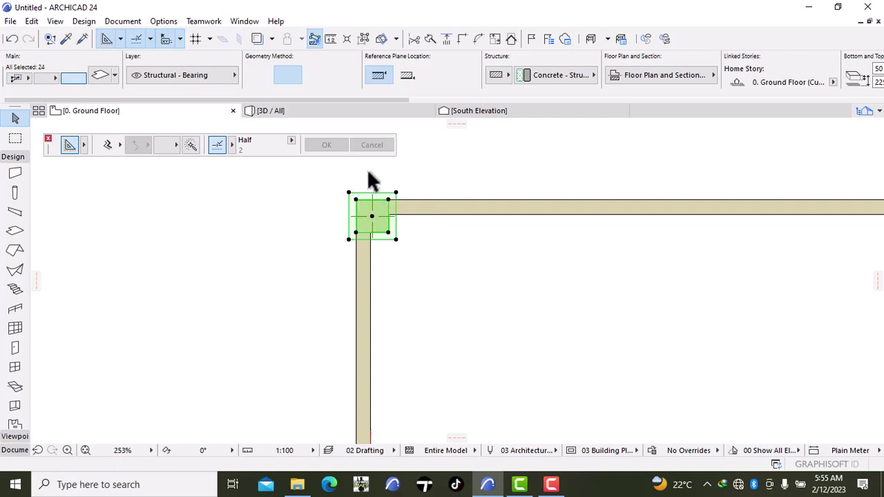
Check the new column copies in the 3D view, then return to the Ground Floor plan
{"action": "left_click", "coordinate": [331, 111]}
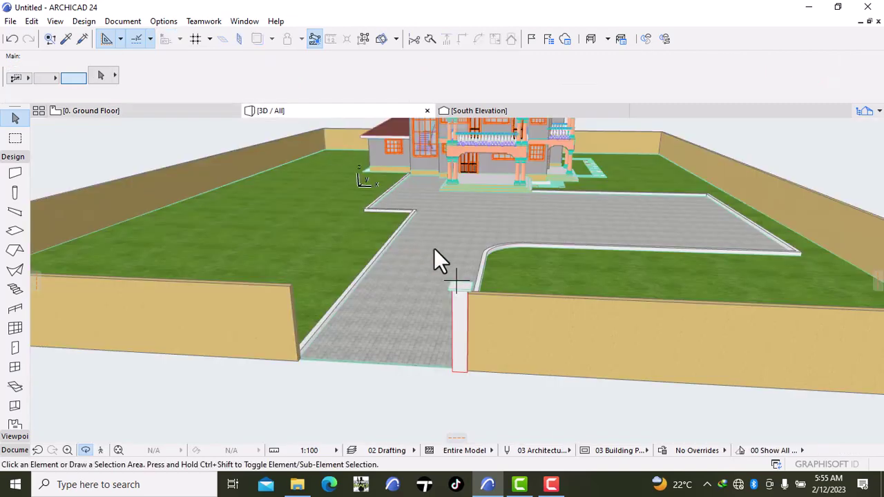
{"action": "scroll", "coordinate": [435, 250], "scroll_direction": "down", "scroll_amount": 5}
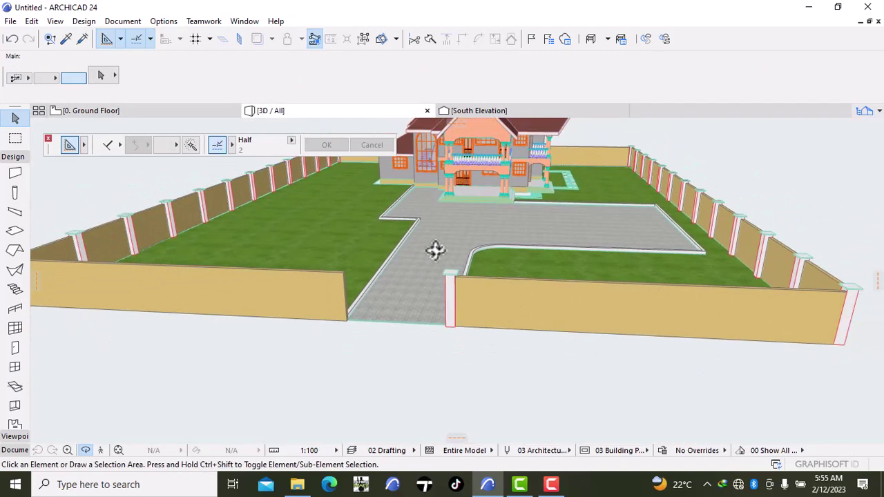
{"action": "scroll", "coordinate": [435, 250], "scroll_direction": "down", "scroll_amount": 1}
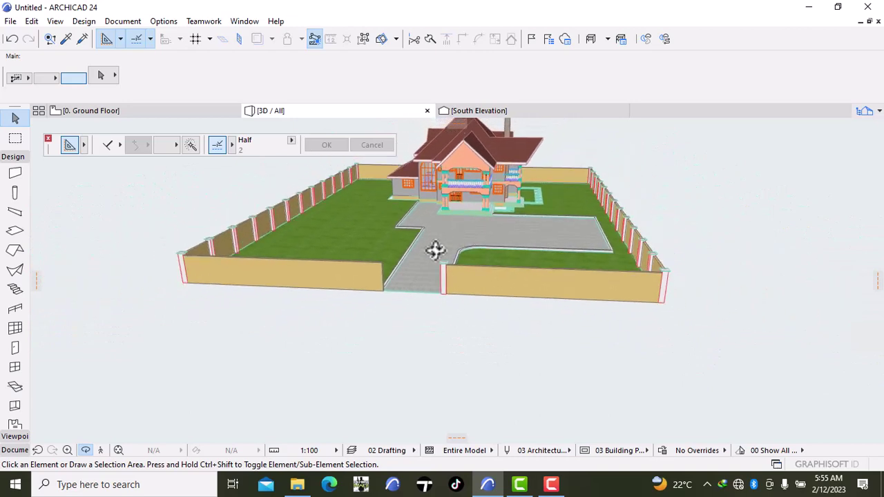
{"action": "left_click", "coordinate": [113, 113]}
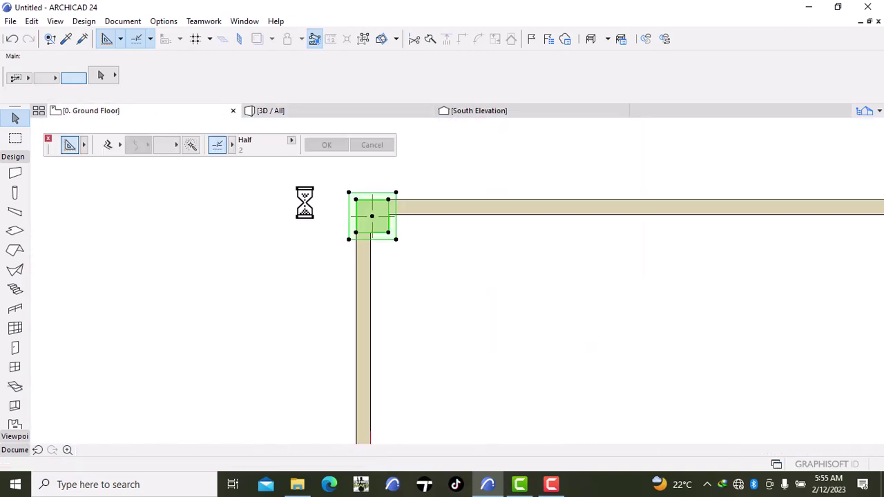
Clear the selection and select the top-left corner column with its cap slab
{"action": "key", "text": "ctrl+a"}
{"action": "scroll", "coordinate": [413, 231], "scroll_direction": "down", "scroll_amount": 3}
{"action": "scroll", "coordinate": [412, 238], "scroll_direction": "up", "scroll_amount": 1}
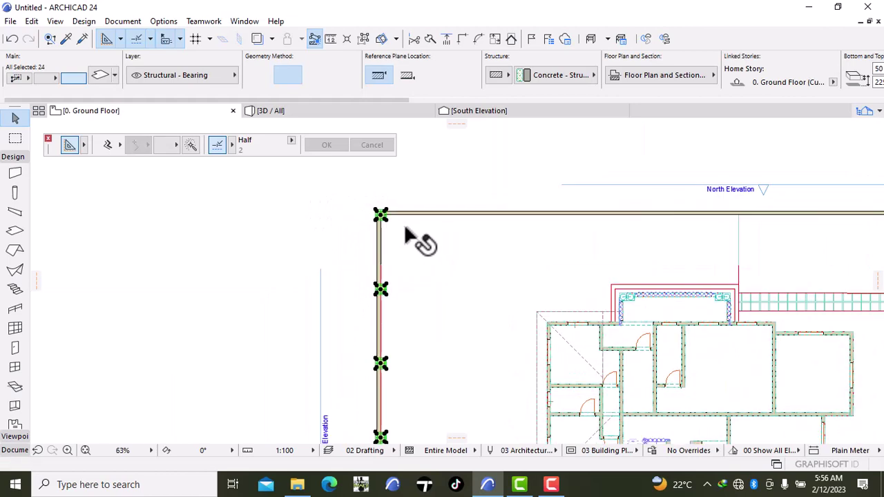
{"action": "scroll", "coordinate": [387, 237], "scroll_direction": "up", "scroll_amount": 4}
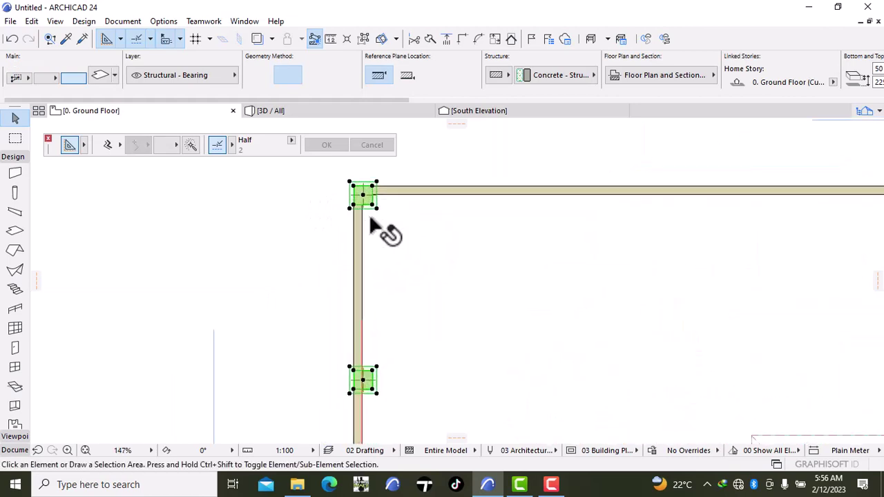
{"action": "left_click", "coordinate": [373, 228]}
{"action": "middle_click_drag", "start_coordinate": [375, 223], "coordinate": [375, 289]}
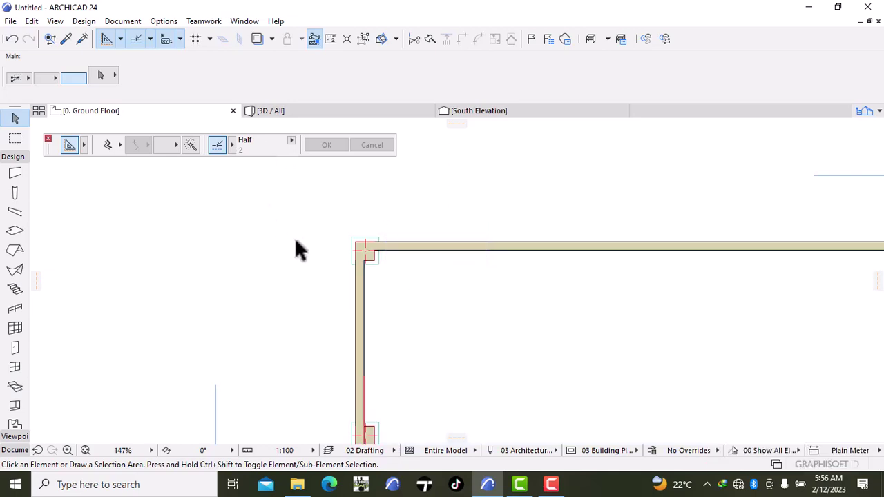
{"action": "scroll", "coordinate": [306, 276], "scroll_direction": "up", "scroll_amount": 3}
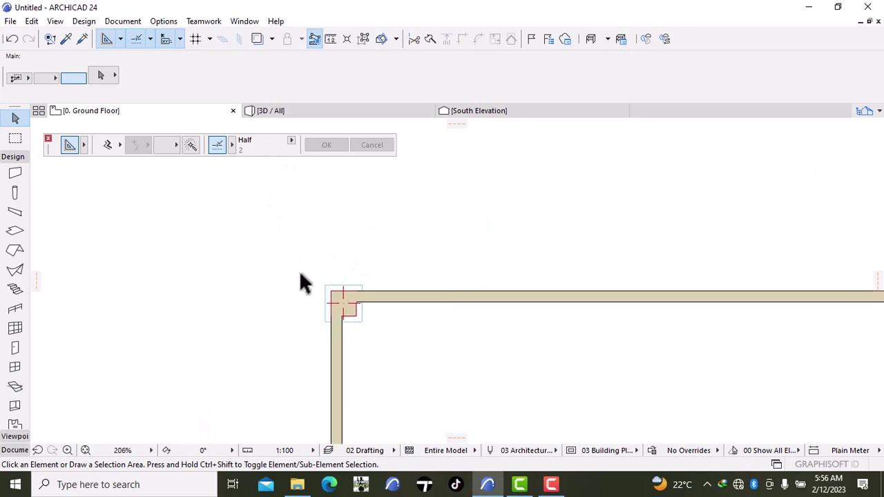
{"action": "scroll", "coordinate": [300, 274], "scroll_direction": "up", "scroll_amount": 2}
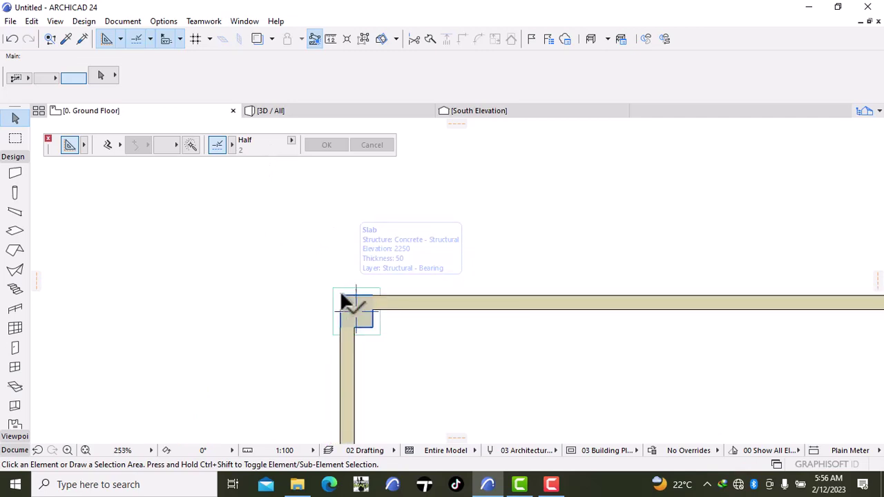
{"action": "left_click", "coordinate": [341, 293]}
Set Multiply to Drag with Distribute and 15 copies, and confirm
{"action": "scroll", "coordinate": [340, 292], "scroll_direction": "up", "scroll_amount": 10}
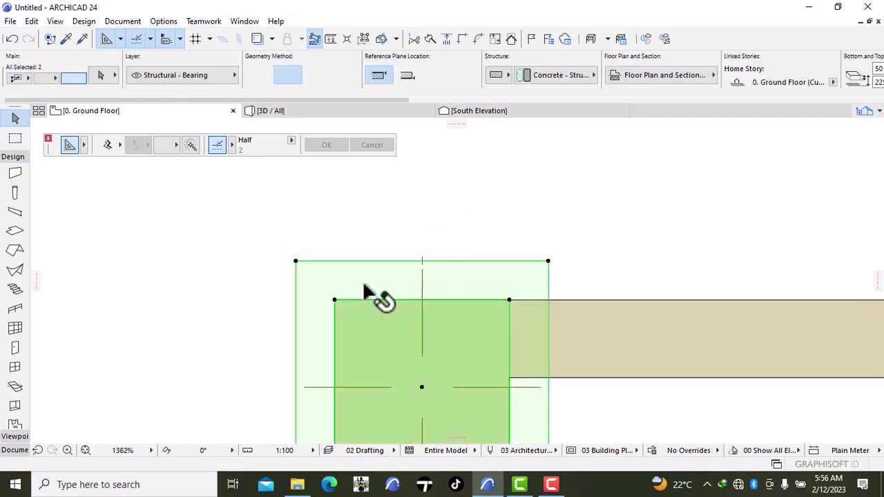
{"action": "scroll", "coordinate": [366, 290], "scroll_direction": "down", "scroll_amount": 8}
{"action": "right_click", "coordinate": [549, 193]}
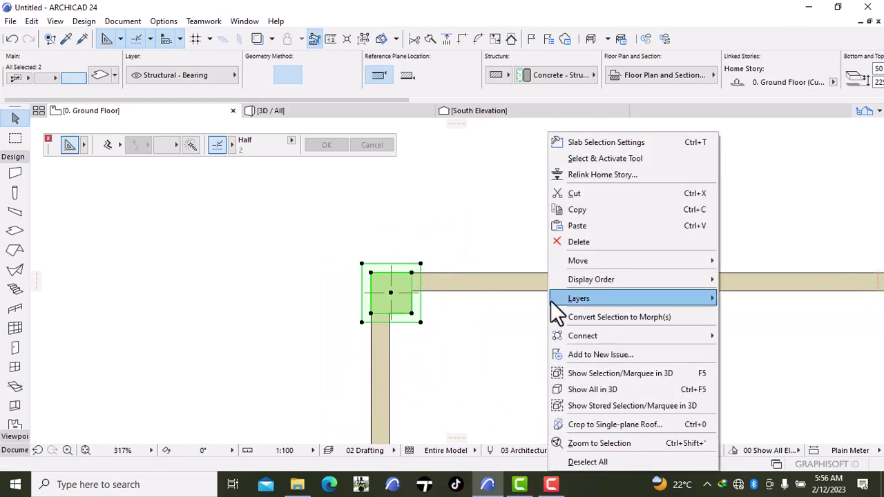
{"action": "mouse_move", "coordinate": [574, 262]}
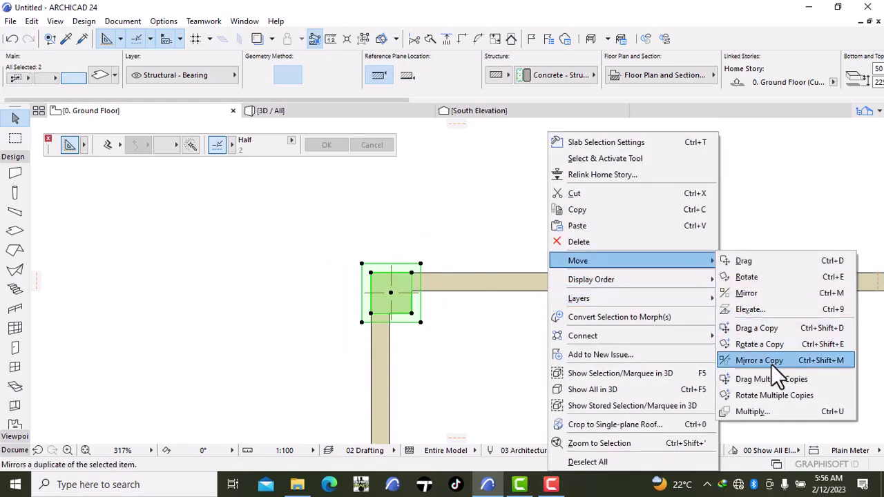
{"action": "left_click", "coordinate": [753, 412]}
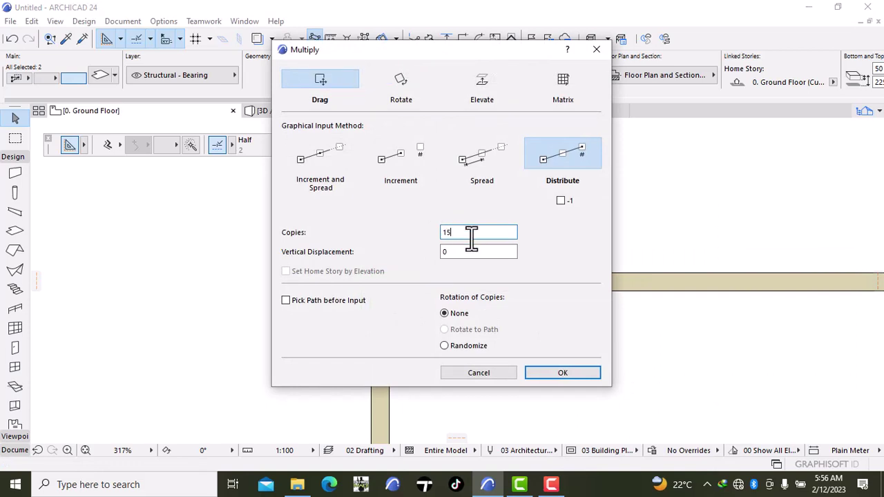
{"action": "left_click", "coordinate": [561, 374]}
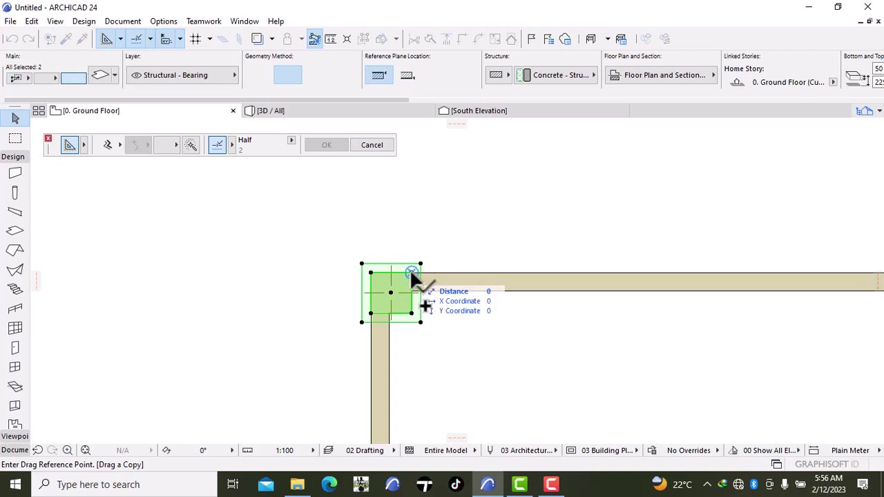
Pick the reference point and far-corner end point to distribute copies along the north wall
{"action": "left_click", "coordinate": [410, 269]}
{"action": "scroll", "coordinate": [641, 284], "scroll_direction": "down", "scroll_amount": 3}
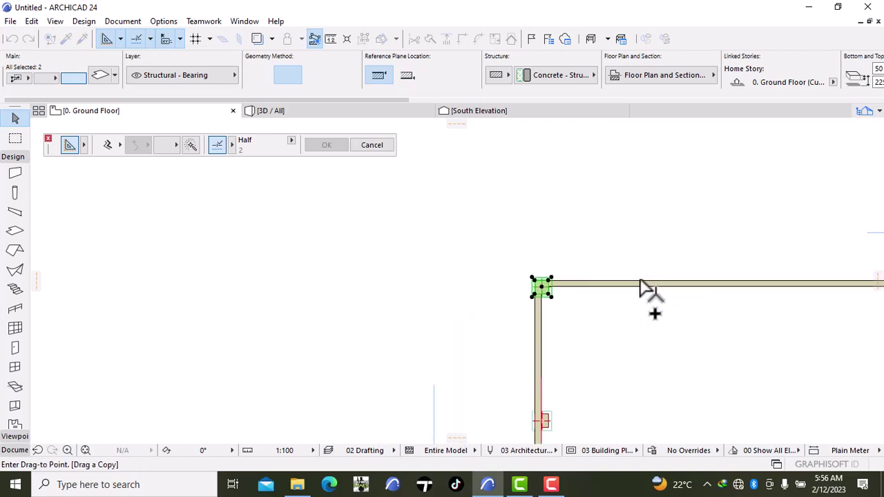
{"action": "middle_click_drag", "start_coordinate": [643, 287], "coordinate": [187, 300]}
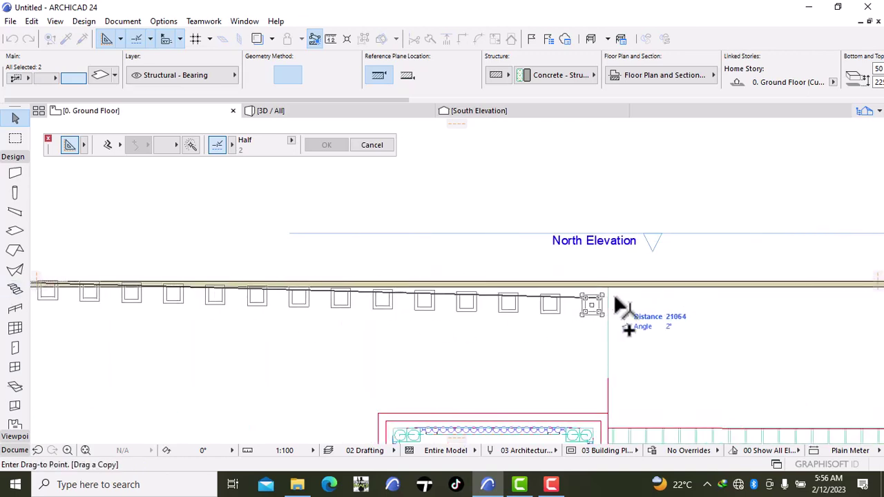
{"action": "middle_click_drag", "start_coordinate": [783, 300], "coordinate": [196, 321]}
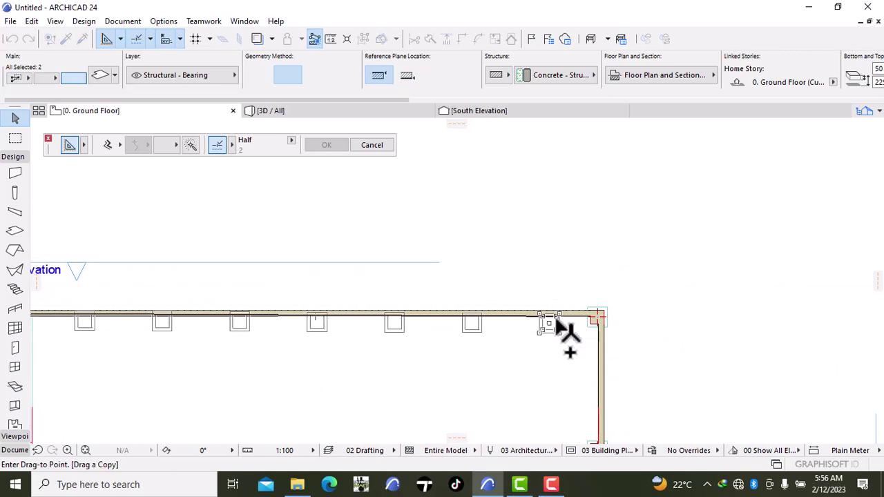
{"action": "left_click", "coordinate": [557, 316]}
Delete the top-right corner column, then undo the deletion
{"action": "scroll", "coordinate": [546, 319], "scroll_direction": "up", "scroll_amount": 2}
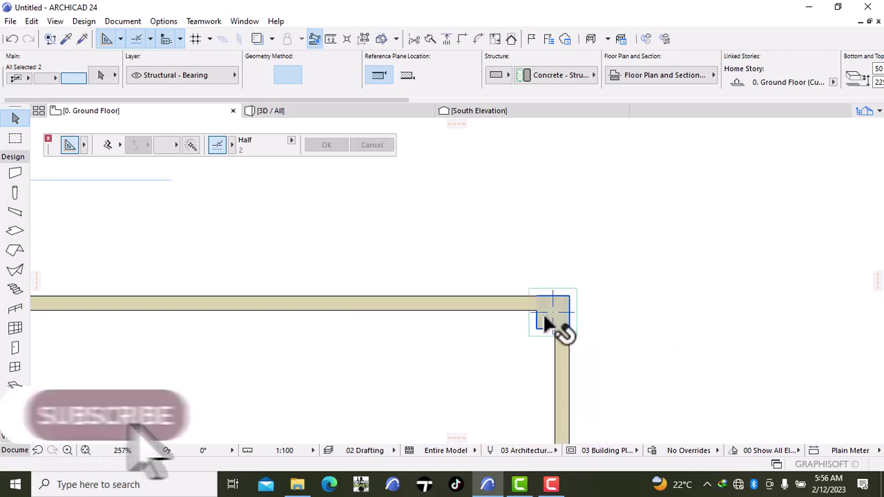
{"action": "left_click", "coordinate": [561, 328]}
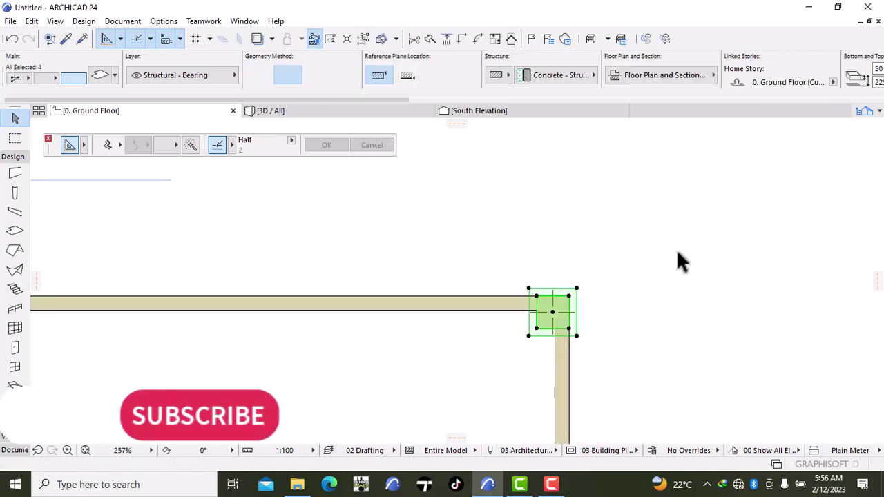
{"action": "key", "text": "Delete"}
{"action": "scroll", "coordinate": [667, 259], "scroll_direction": "down", "scroll_amount": 4}
{"action": "scroll", "coordinate": [667, 268], "scroll_direction": "down", "scroll_amount": 5}
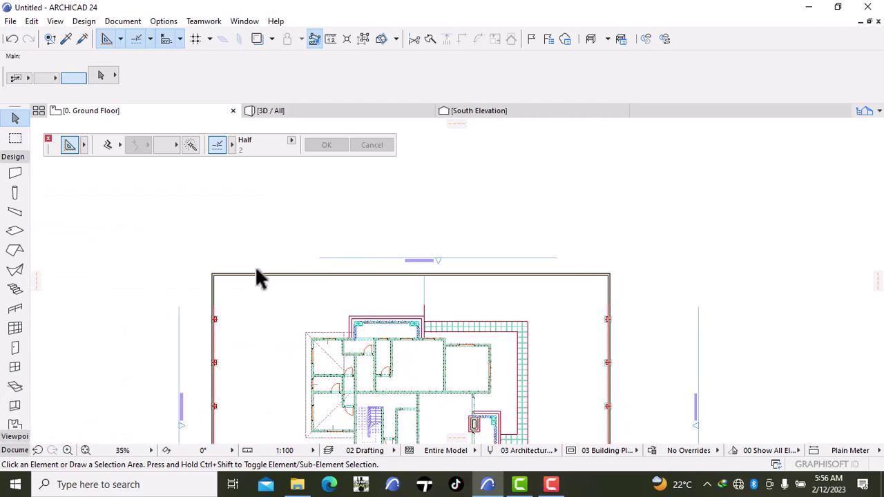
{"action": "scroll", "coordinate": [127, 248], "scroll_direction": "up", "scroll_amount": 3}
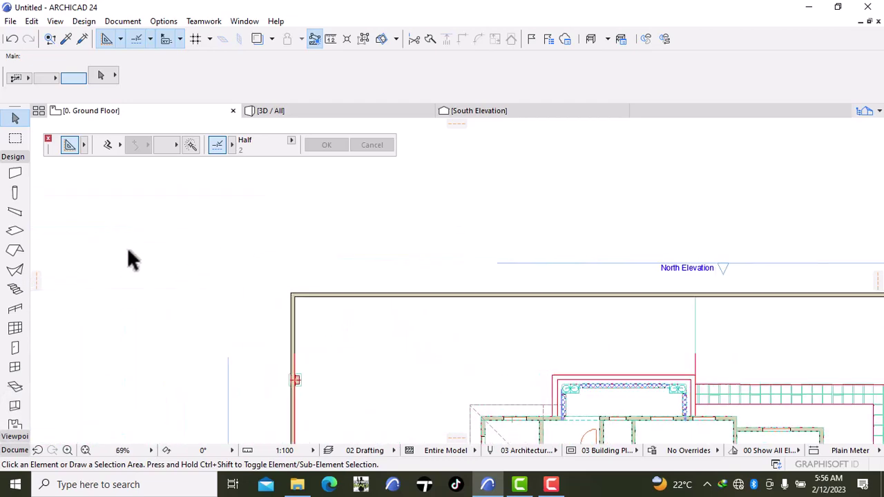
{"action": "left_click", "coordinate": [12, 39]}
{"action": "scroll", "coordinate": [605, 335], "scroll_direction": "down", "scroll_amount": 3}
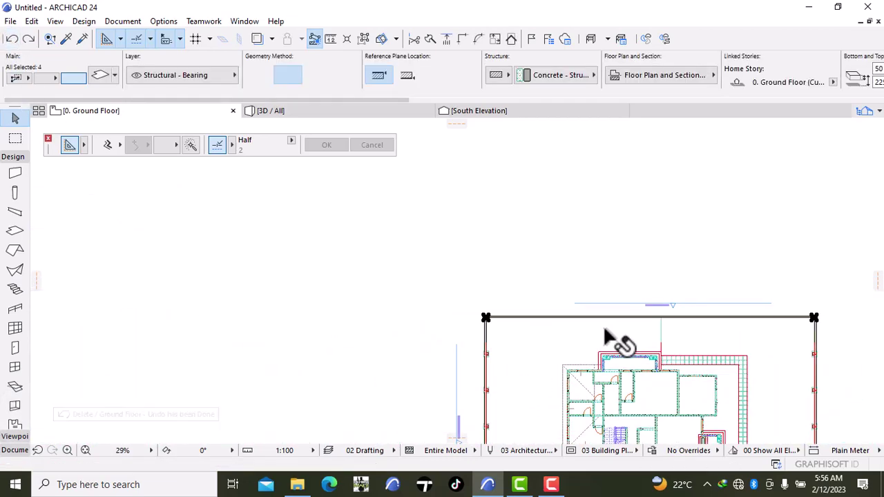
Clear the selection and reselect the top-left corner column
{"action": "left_click", "coordinate": [784, 340]}
{"action": "scroll", "coordinate": [805, 318], "scroll_direction": "up", "scroll_amount": 6}
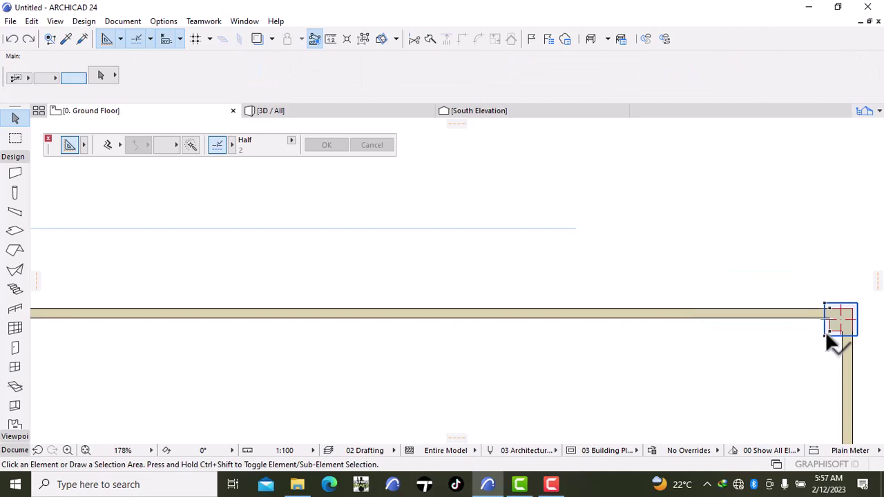
{"action": "scroll", "coordinate": [829, 385], "scroll_direction": "up", "scroll_amount": 3}
{"action": "middle_click_drag", "start_coordinate": [829, 384], "coordinate": [642, 352]}
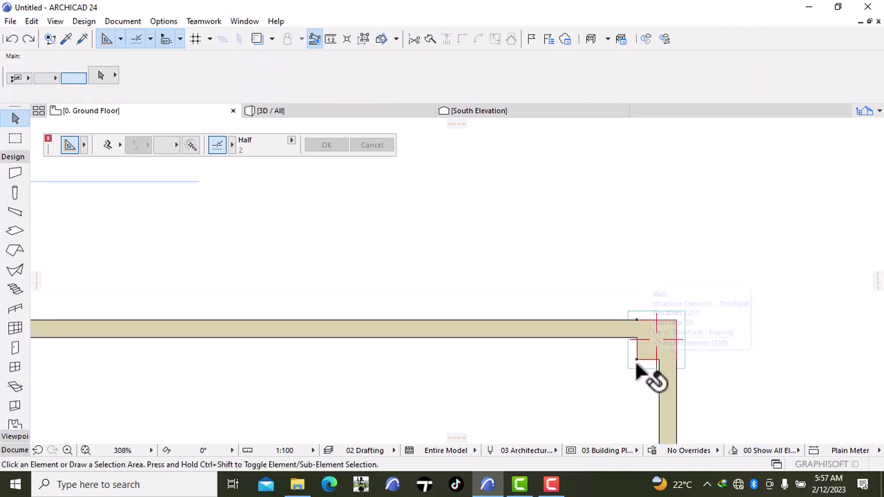
{"action": "left_click", "coordinate": [656, 344]}
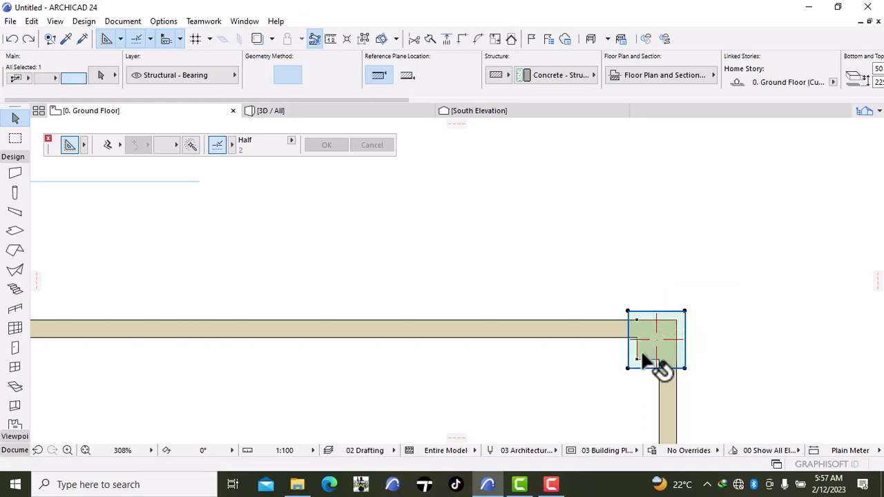
{"action": "left_click", "coordinate": [640, 358], "text": "shift"}
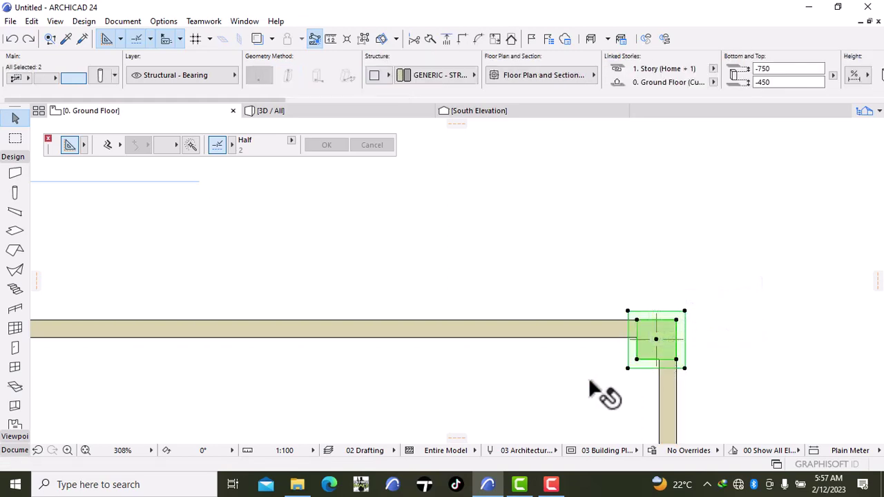
{"action": "left_click", "coordinate": [589, 377]}
{"action": "scroll", "coordinate": [606, 394], "scroll_direction": "down", "scroll_amount": 6}
{"action": "middle_click_drag", "start_coordinate": [606, 394], "coordinate": [785, 370]}
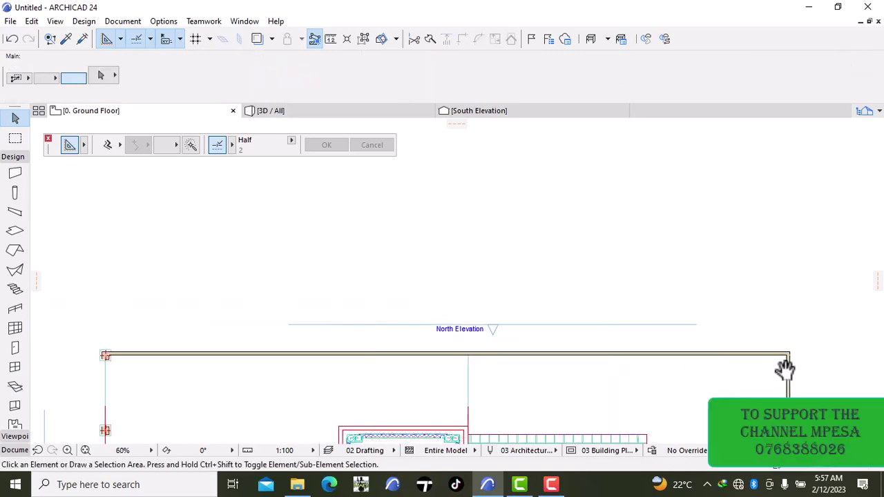
{"action": "middle_click_drag", "start_coordinate": [103, 354], "coordinate": [172, 361]}
{"action": "scroll", "coordinate": [166, 369], "scroll_direction": "up", "scroll_amount": 4}
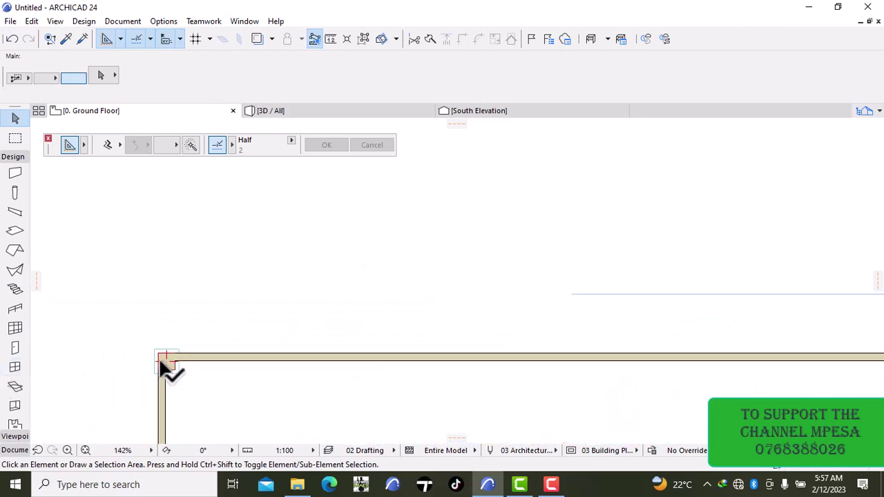
{"action": "scroll", "coordinate": [166, 364], "scroll_direction": "up", "scroll_amount": 10}
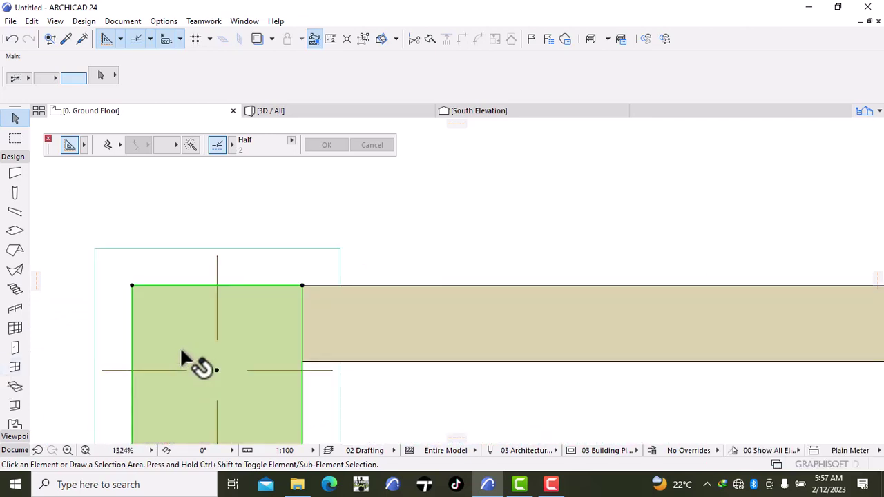
{"action": "left_click", "coordinate": [180, 347]}
Add the cap slab to the selection and confirm the Multiply distribute settings
{"action": "left_click", "coordinate": [293, 243], "text": "shift"}
{"action": "right_click", "coordinate": [511, 228]}
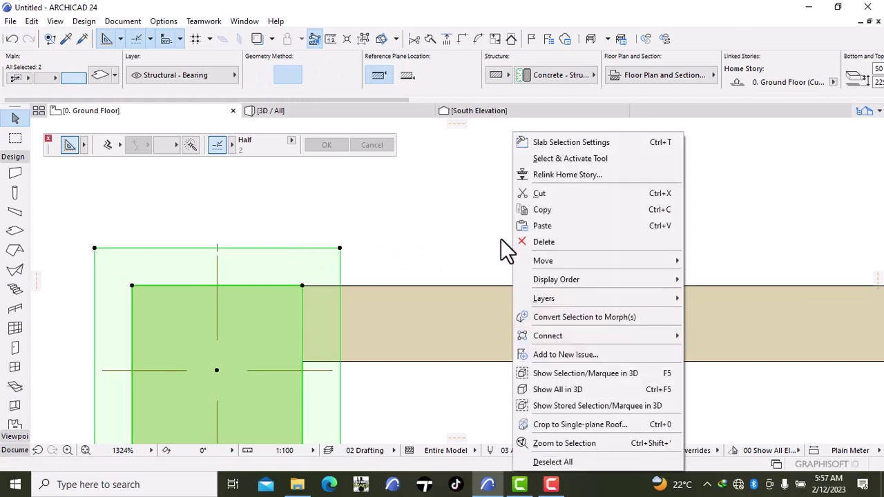
{"action": "mouse_move", "coordinate": [543, 260]}
{"action": "left_click", "coordinate": [773, 412]}
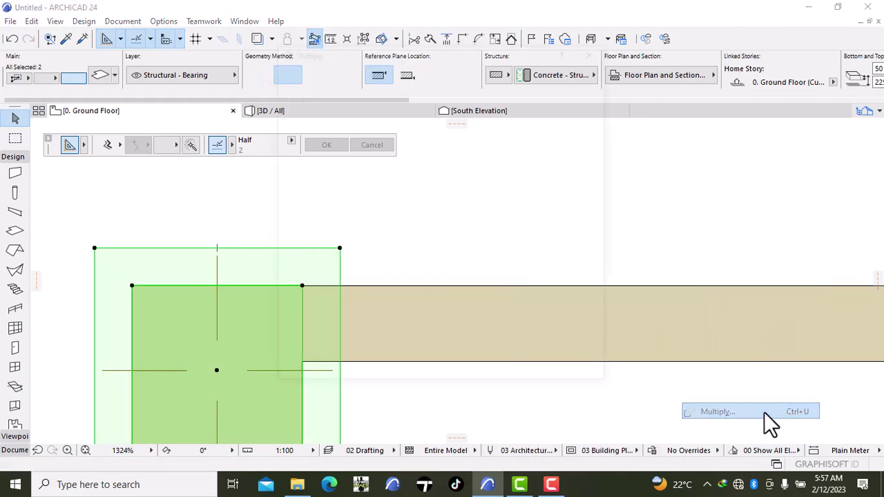
{"action": "left_click", "coordinate": [550, 370]}
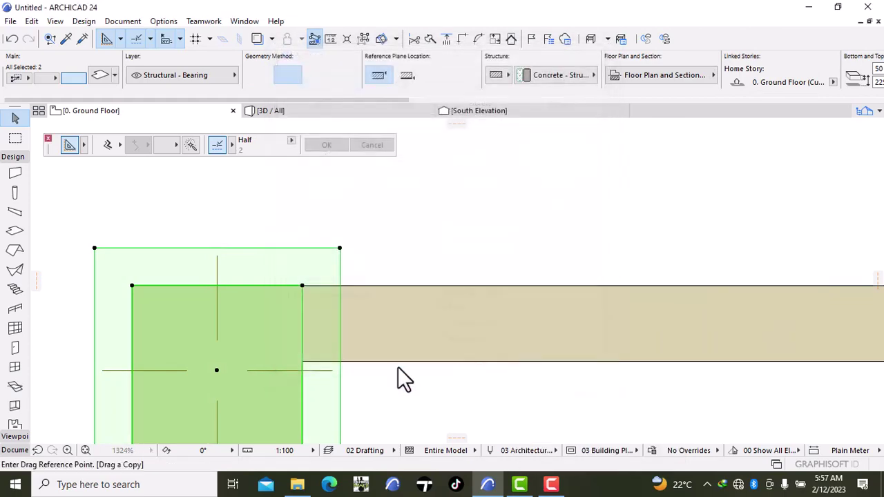
Distribute the capped column copies along the top boundary wall to its far corner, then view 3D
{"action": "left_click", "coordinate": [302, 286]}
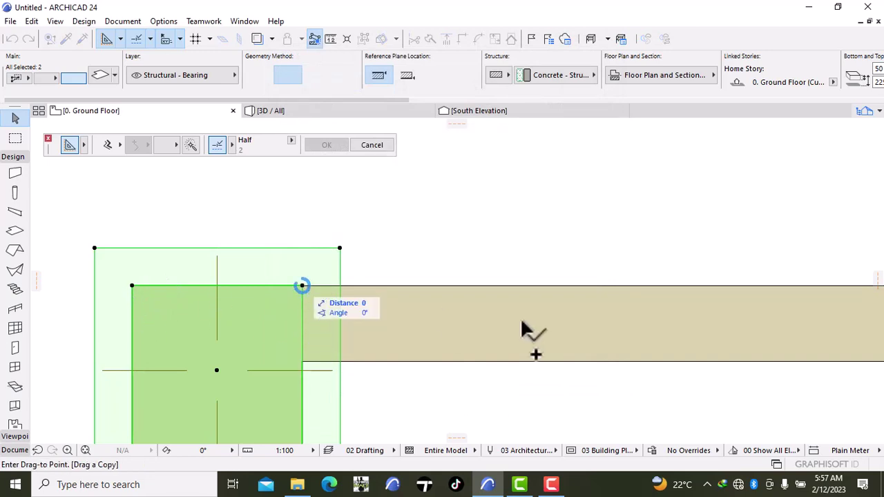
{"action": "scroll", "coordinate": [588, 324], "scroll_direction": "down", "scroll_amount": 3}
{"action": "scroll", "coordinate": [589, 324], "scroll_direction": "down", "scroll_amount": 2}
{"action": "middle_click_drag", "start_coordinate": [730, 322], "coordinate": [256, 352]}
{"action": "scroll", "coordinate": [359, 306], "scroll_direction": "down", "scroll_amount": 3}
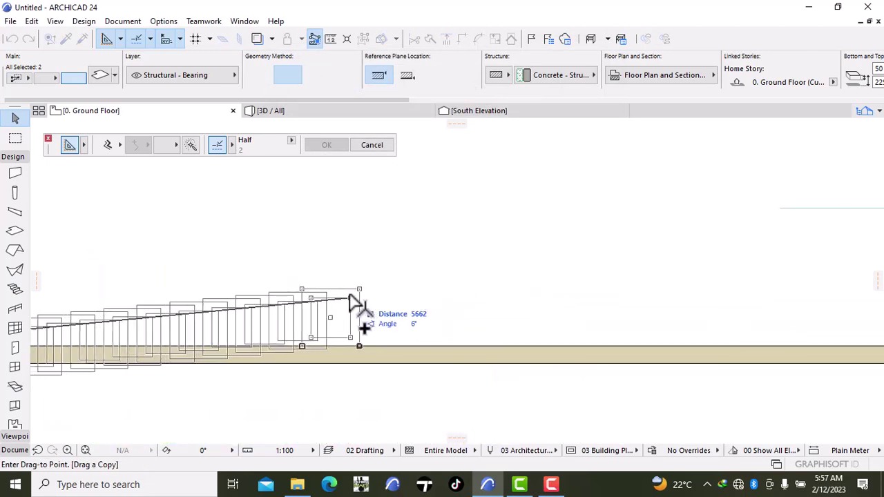
{"action": "middle_click_drag", "start_coordinate": [628, 332], "coordinate": [262, 348]}
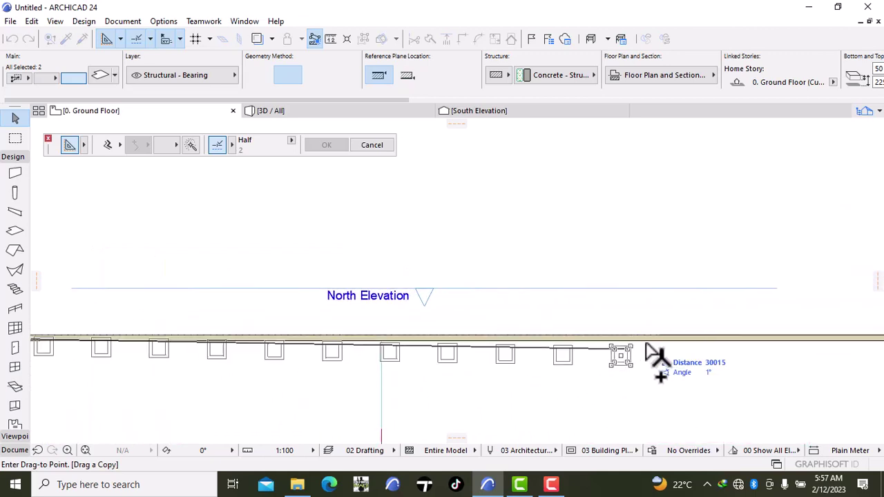
{"action": "middle_click_drag", "start_coordinate": [652, 355], "coordinate": [267, 366]}
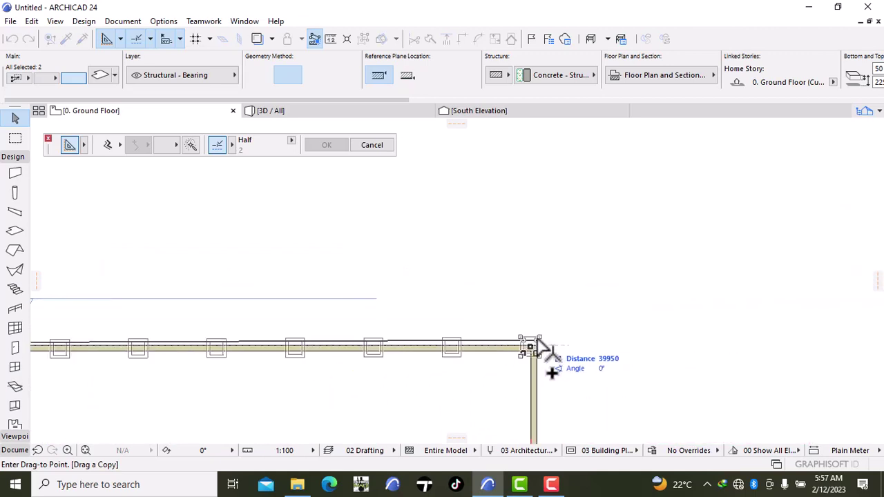
{"action": "scroll", "coordinate": [534, 343], "scroll_direction": "up", "scroll_amount": 4}
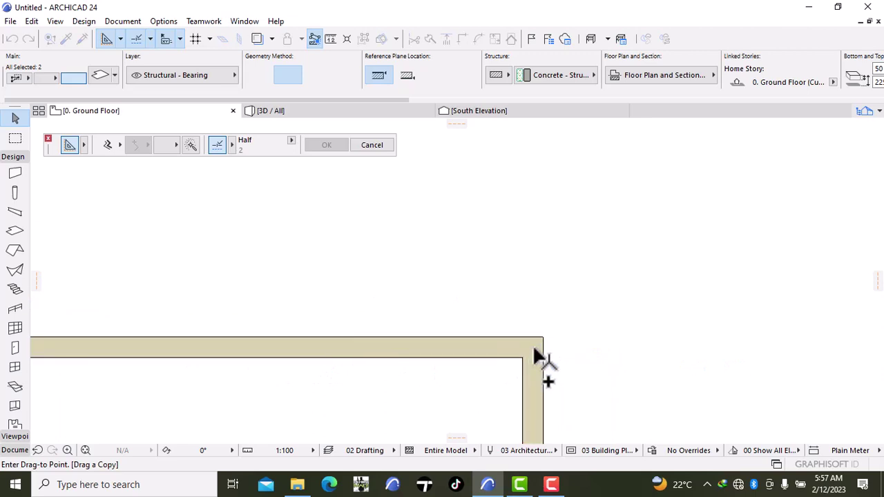
{"action": "left_click", "coordinate": [543, 340]}
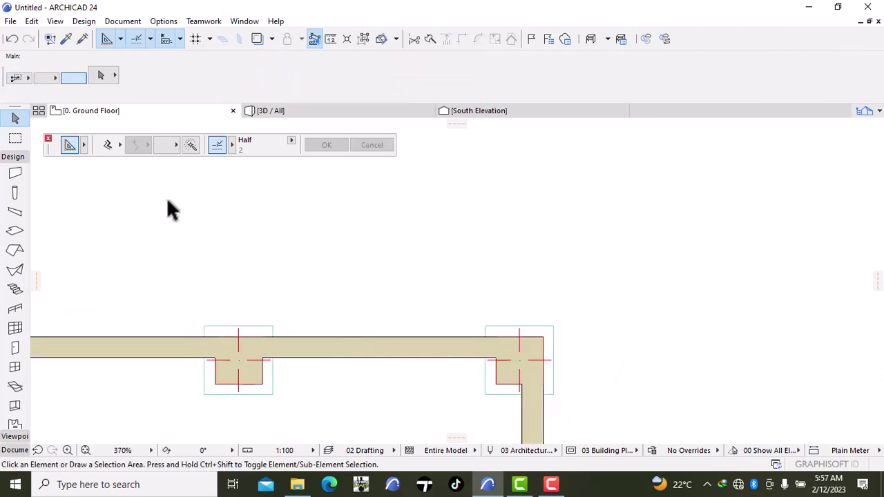
{"action": "left_click", "coordinate": [276, 111]}
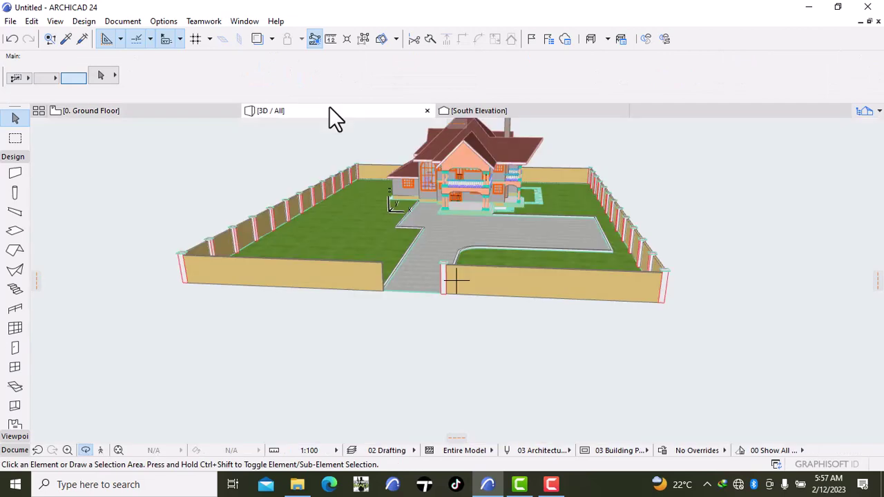
Zoom the 3D view to inspect the columned walls, then switch to the Ground Floor plan
{"action": "left_click", "coordinate": [358, 255]}
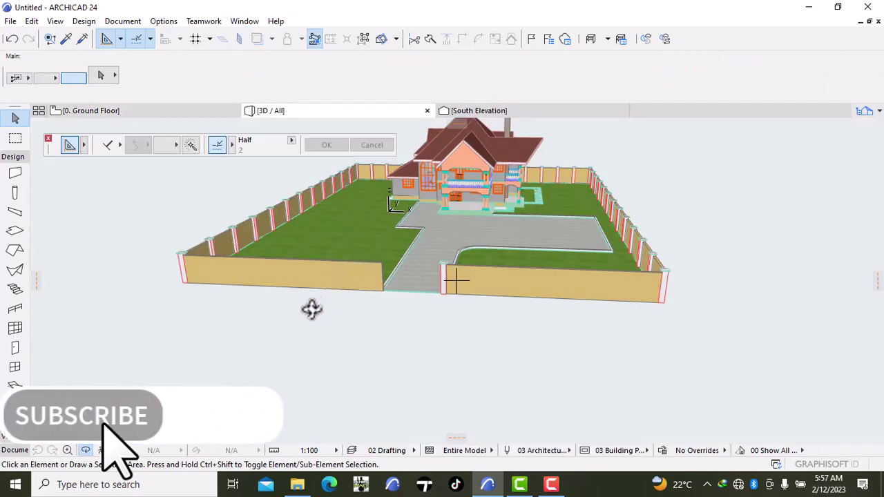
{"action": "scroll", "coordinate": [318, 304], "scroll_direction": "up", "scroll_amount": 5}
{"action": "scroll", "coordinate": [311, 310], "scroll_direction": "down", "scroll_amount": 3}
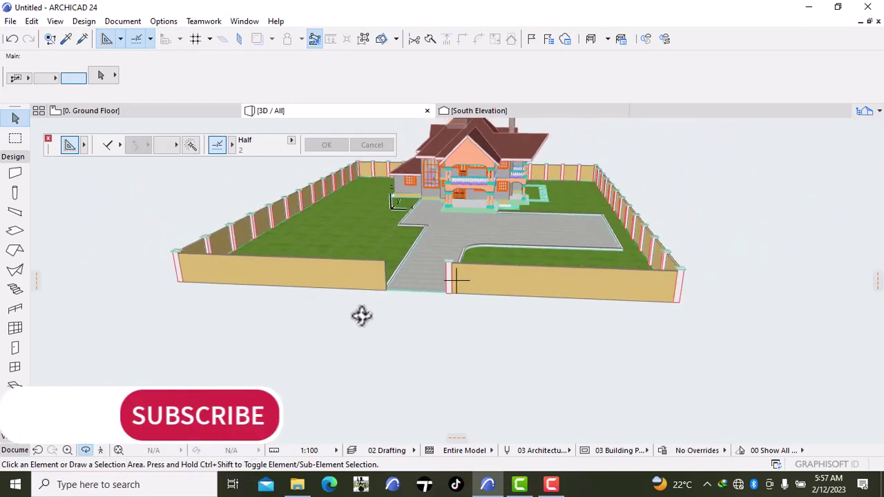
{"action": "scroll", "coordinate": [360, 315], "scroll_direction": "up", "scroll_amount": 3}
{"action": "mouse_move", "coordinate": [111, 115]}
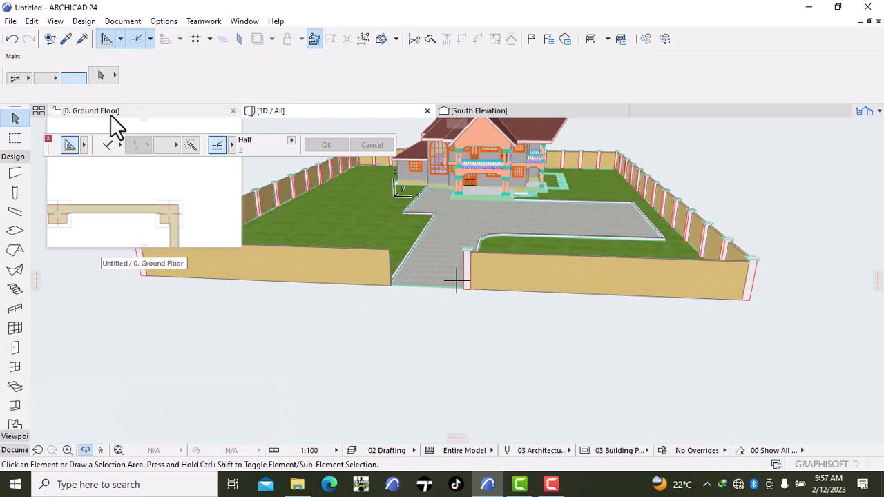
{"action": "left_click", "coordinate": [111, 115]}
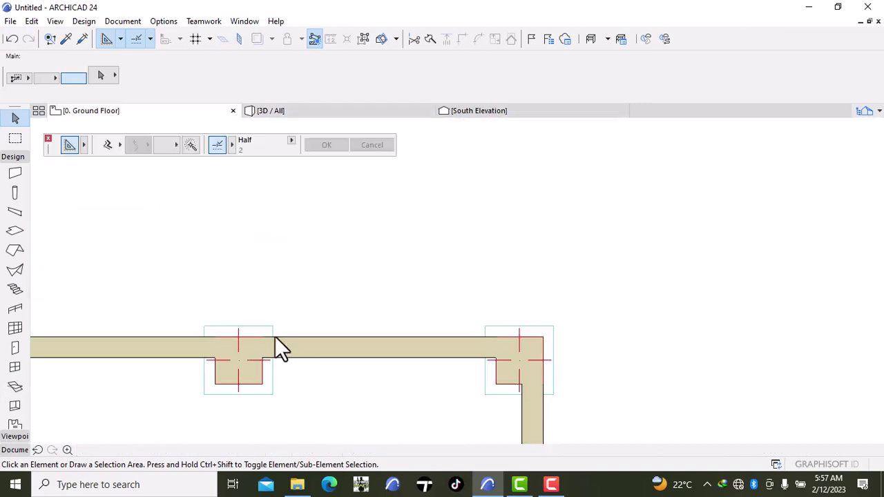
Return to 3D, orbit to a higher frontal view of the walls, then go back to Ground Floor
{"action": "scroll", "coordinate": [275, 336], "scroll_direction": "down", "scroll_amount": 5}
{"action": "left_click", "coordinate": [273, 114]}
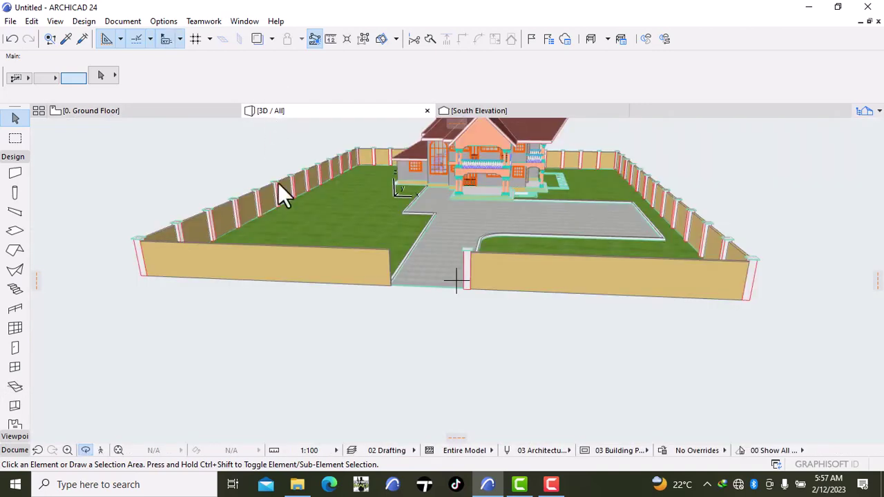
{"action": "scroll", "coordinate": [165, 234], "scroll_direction": "up", "scroll_amount": 5}
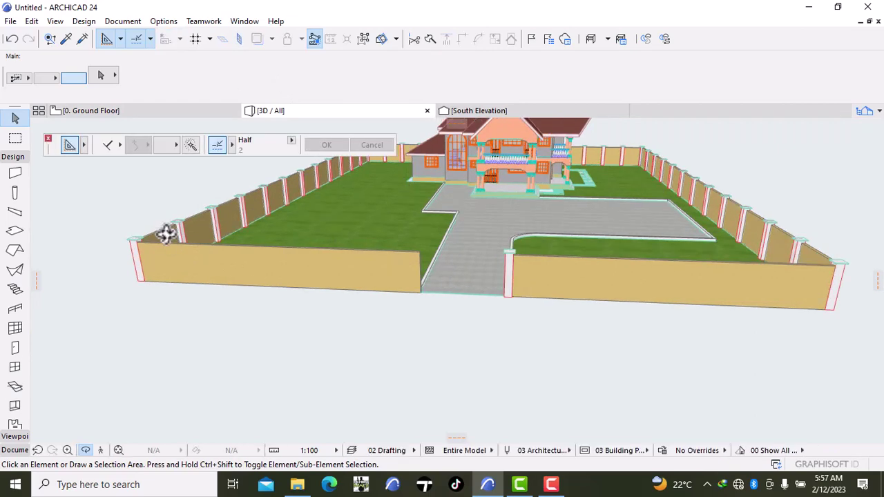
{"action": "scroll", "coordinate": [164, 234], "scroll_direction": "up", "scroll_amount": 3}
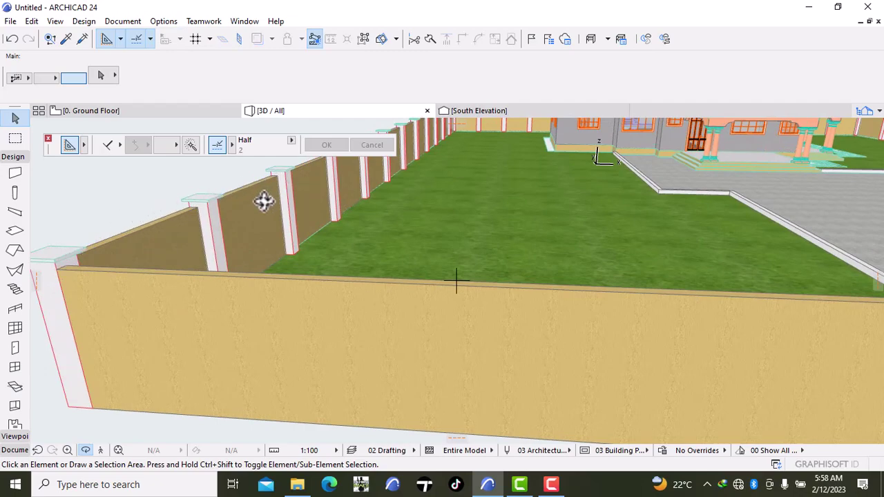
{"action": "scroll", "coordinate": [264, 201], "scroll_direction": "down", "scroll_amount": 4}
{"action": "scroll", "coordinate": [353, 232], "scroll_direction": "down", "scroll_amount": 3}
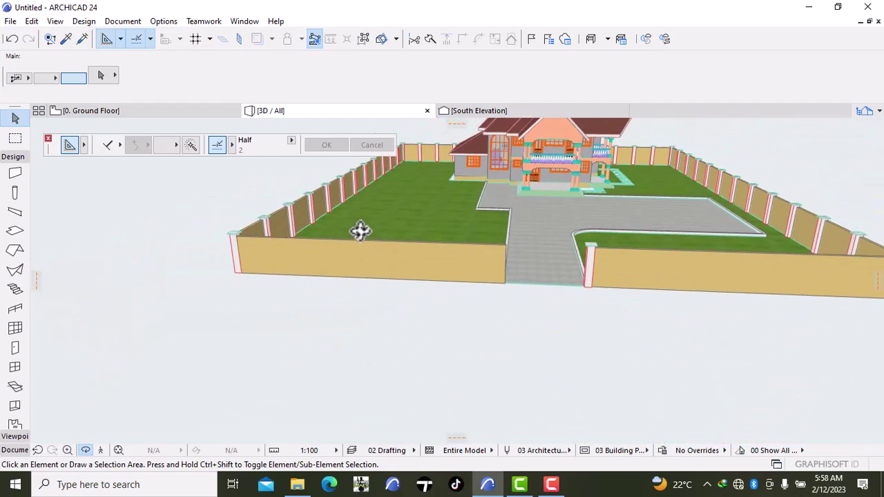
{"action": "middle_click_drag", "start_coordinate": [364, 241], "coordinate": [246, 353], "text": "shift"}
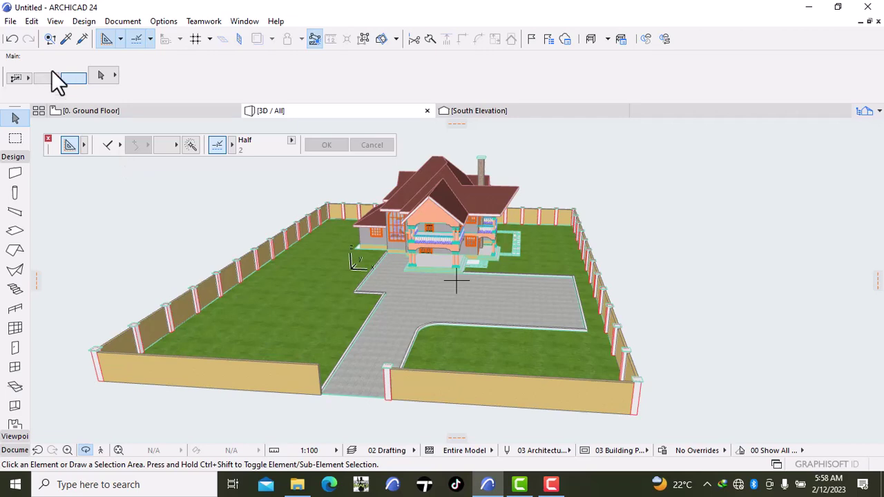
{"action": "left_click", "coordinate": [94, 110]}
Pan the Ground Floor plan to bring the gate pillar and garage door into view
{"action": "key", "text": "m"}
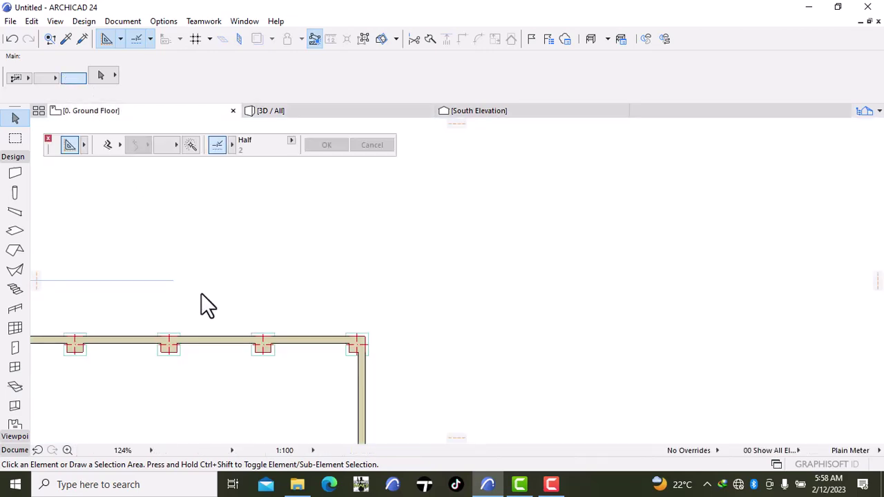
{"action": "scroll", "coordinate": [197, 308], "scroll_direction": "down", "scroll_amount": 5}
{"action": "scroll", "coordinate": [191, 339], "scroll_direction": "down", "scroll_amount": 4}
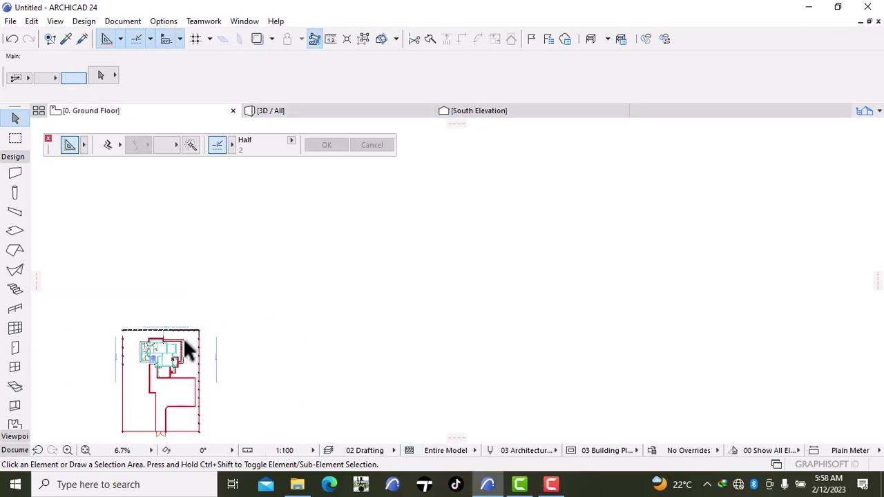
{"action": "middle_click_drag", "start_coordinate": [189, 351], "coordinate": [242, 228]}
{"action": "scroll", "coordinate": [227, 341], "scroll_direction": "up", "scroll_amount": 7}
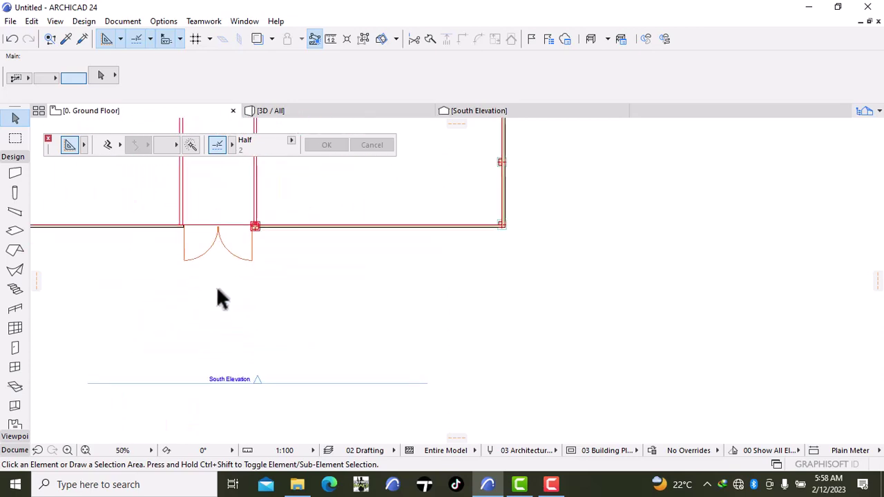
{"action": "middle_click_drag", "start_coordinate": [216, 286], "coordinate": [204, 328]}
{"action": "scroll", "coordinate": [207, 325], "scroll_direction": "up", "scroll_amount": 4}
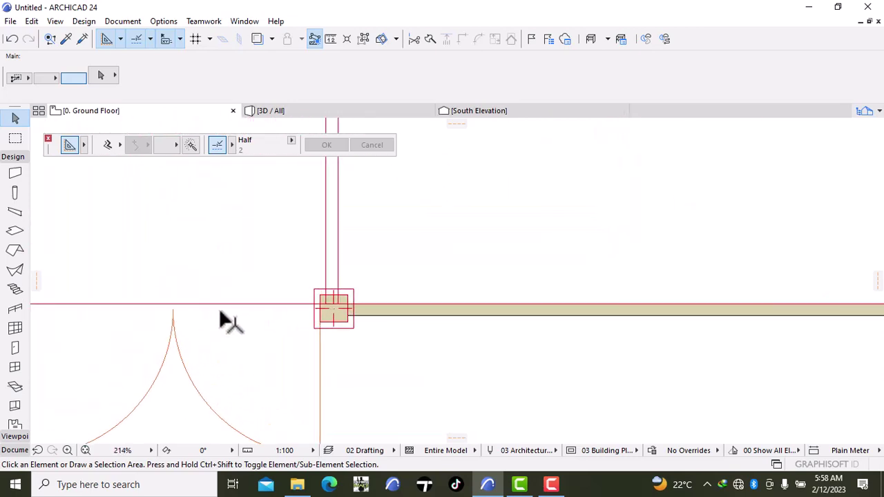
Open the Surfaces dialog via Options > Element Attributes > Surfaces
{"action": "left_click", "coordinate": [163, 20]}
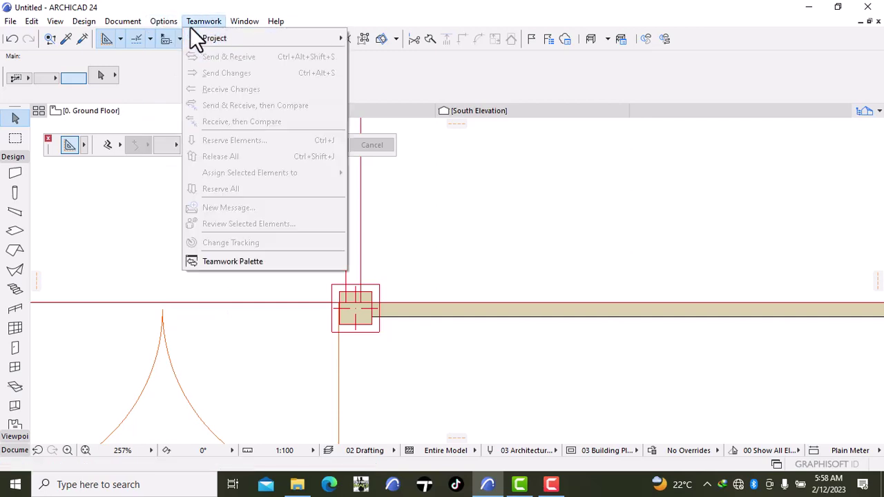
{"action": "mouse_move", "coordinate": [184, 35]}
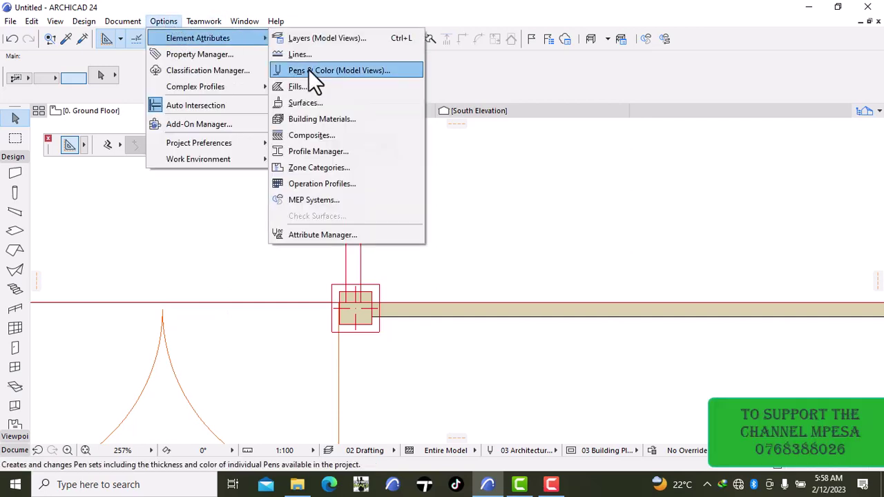
{"action": "left_click", "coordinate": [358, 102]}
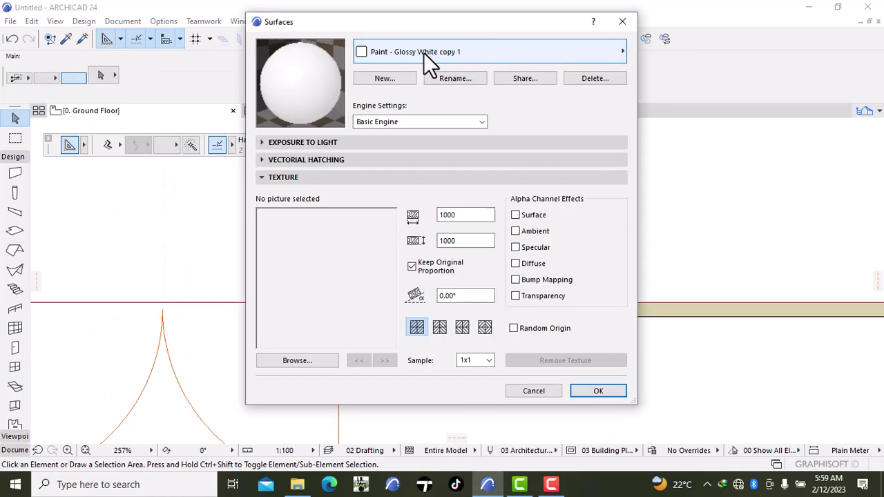
Pick Stone - Sandstone 01, duplicate it as a New Surface, and clear the default name
{"action": "left_click", "coordinate": [424, 52]}
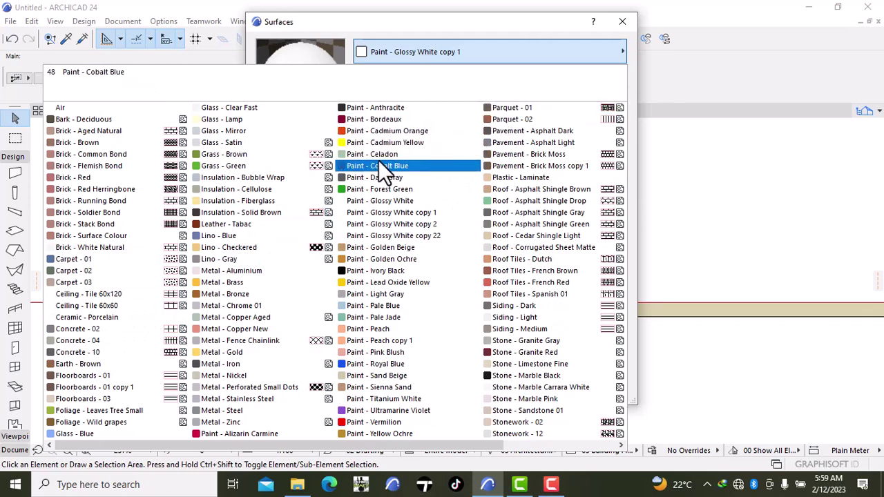
{"action": "left_click", "coordinate": [528, 410]}
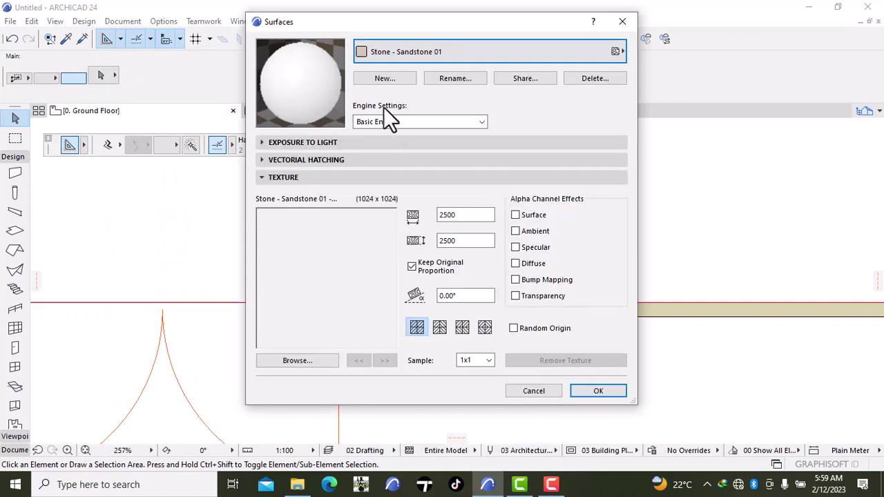
{"action": "left_click", "coordinate": [377, 77]}
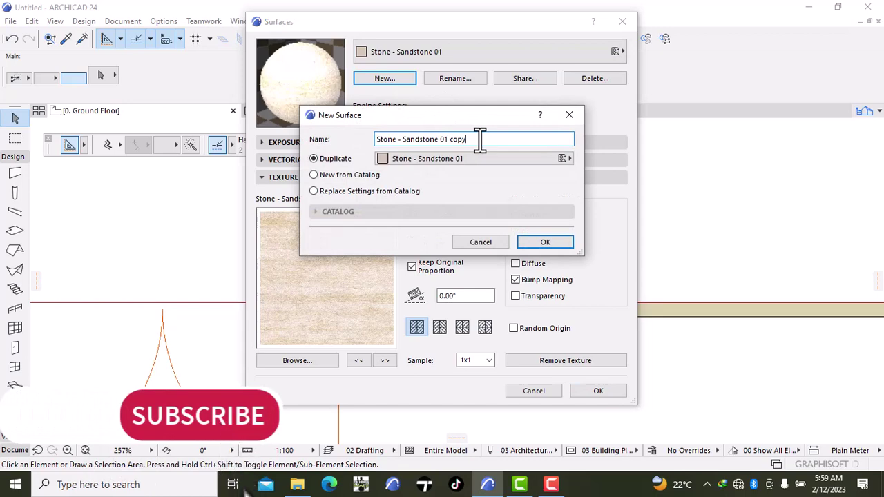
{"action": "key", "text": "BackSpace"}
{"action": "key", "text": "BackSpace"}
{"action": "key", "text": "BackSpace"}
{"action": "key", "text": "BackSpace"}
{"action": "key", "text": "BackSpace"}
{"action": "key", "text": "BackSpace"}
{"action": "key", "text": "BackSpace"}
{"action": "key", "text": "BackSpace"}
{"action": "key", "text": "BackSpace"}
{"action": "key", "text": "BackSpace"}
{"action": "key", "text": "BackSpace"}
{"action": "key", "text": "BackSpace"}
{"action": "key", "text": "BackSpace"}
{"action": "key", "text": "BackSpace"}
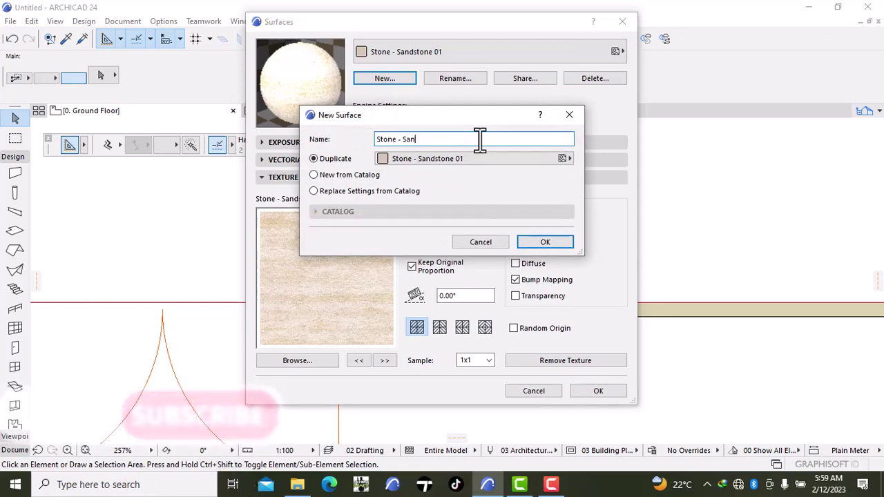
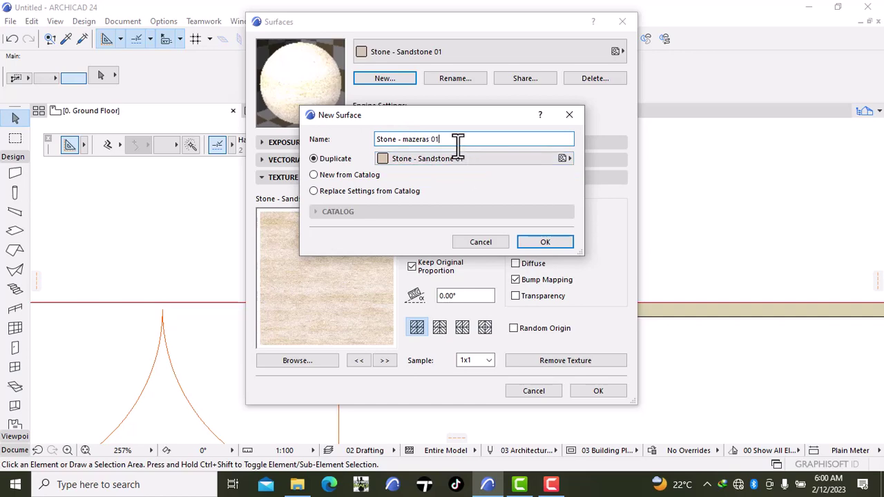
Confirm the new Stone - mazeras 01 surface and browse to the ARCHICAD TEXTURES folder
{"action": "left_click", "coordinate": [551, 243]}
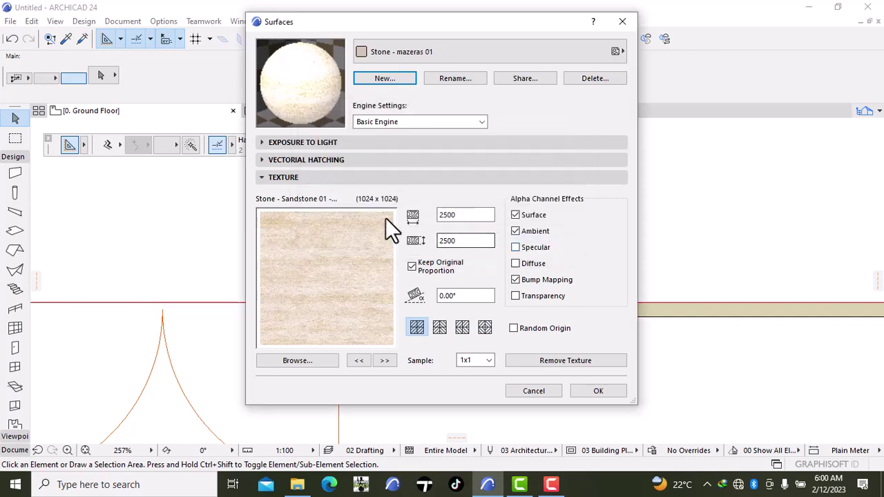
{"action": "left_click", "coordinate": [283, 362]}
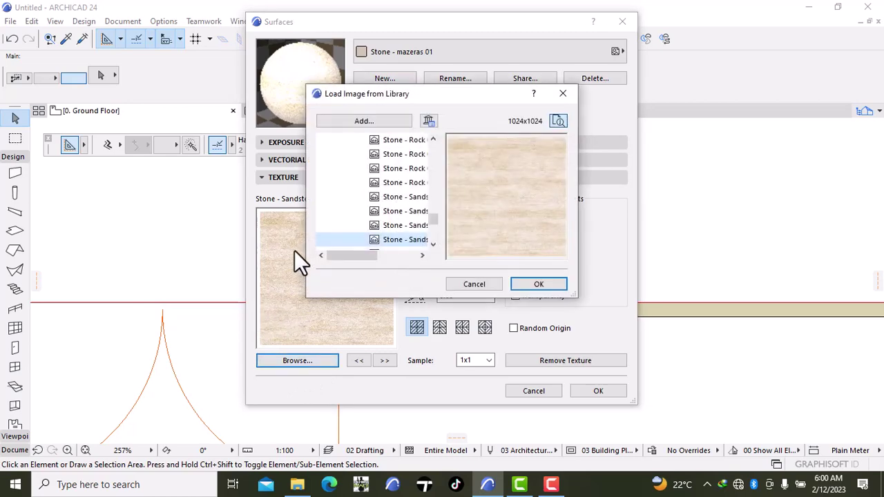
{"action": "left_click", "coordinate": [378, 118]}
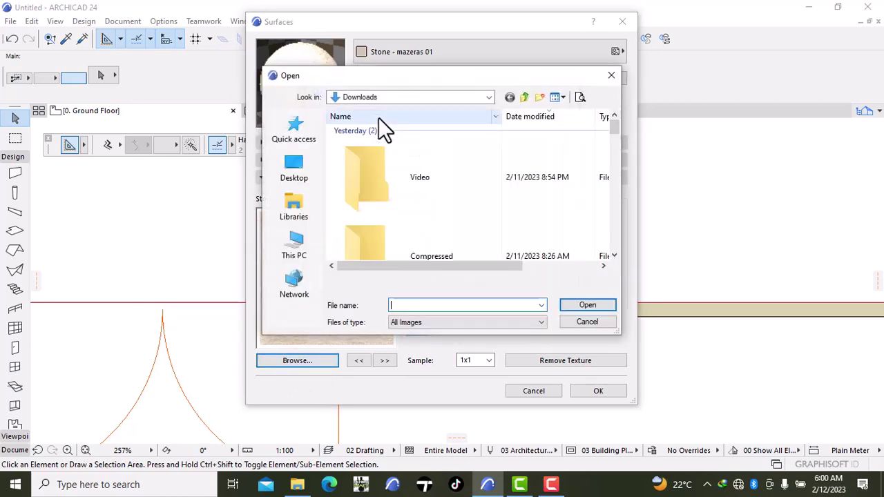
{"action": "left_click", "coordinate": [295, 240]}
{"action": "double_click", "coordinate": [370, 209]}
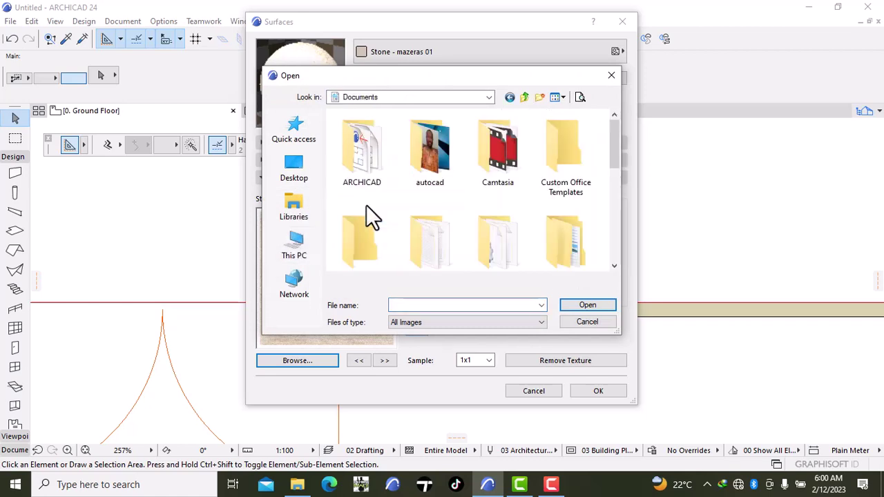
{"action": "double_click", "coordinate": [364, 174]}
{"action": "left_click", "coordinate": [364, 177]}
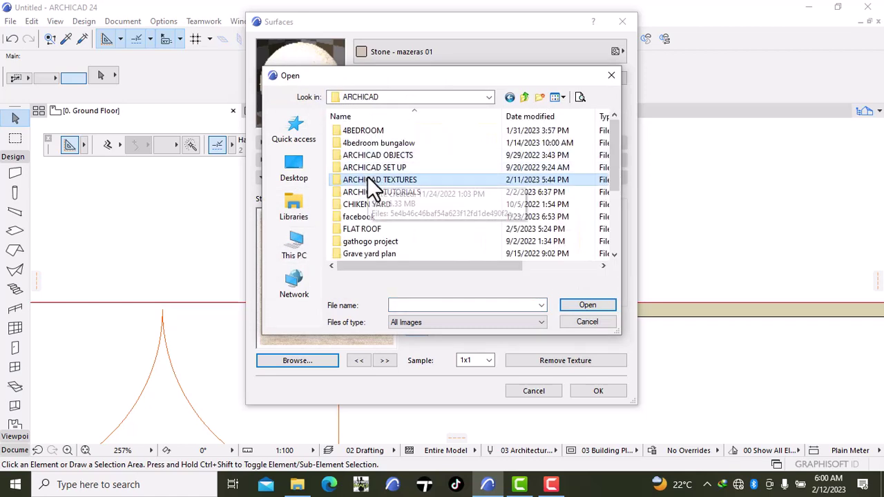
{"action": "double_click", "coordinate": [369, 180]}
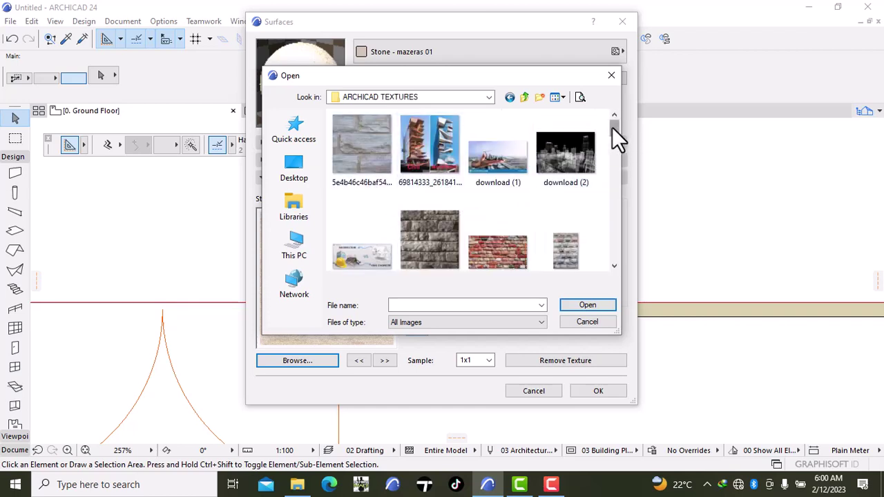
Load OIP 4.jpg as the surface's brick texture, sized 2500 by 2500
{"action": "left_click_drag", "start_coordinate": [614, 130], "coordinate": [607, 197]}
{"action": "left_click", "coordinate": [560, 208]}
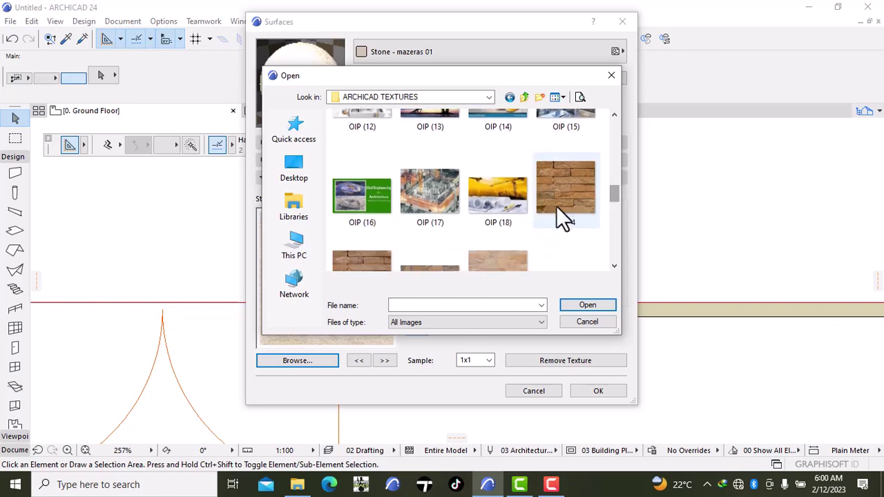
{"action": "left_click", "coordinate": [460, 307]}
{"action": "key", "text": "BackSpace"}
{"action": "type", "text": "4"}
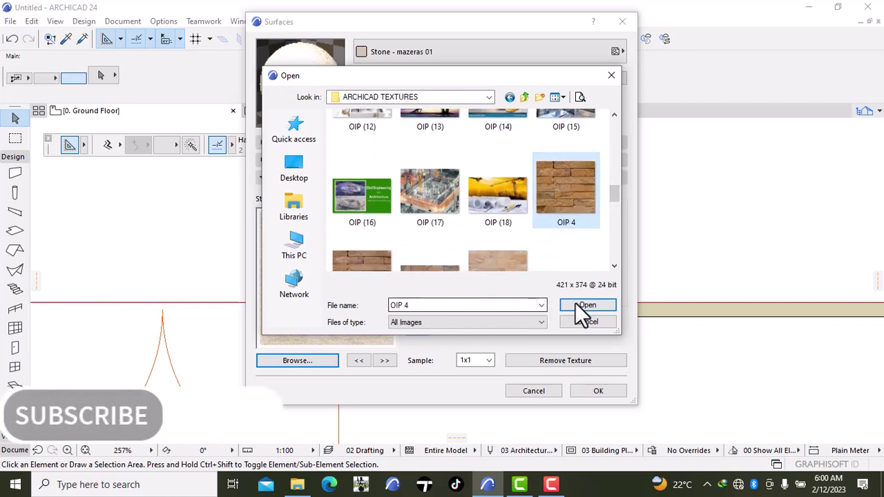
{"action": "left_click", "coordinate": [578, 302]}
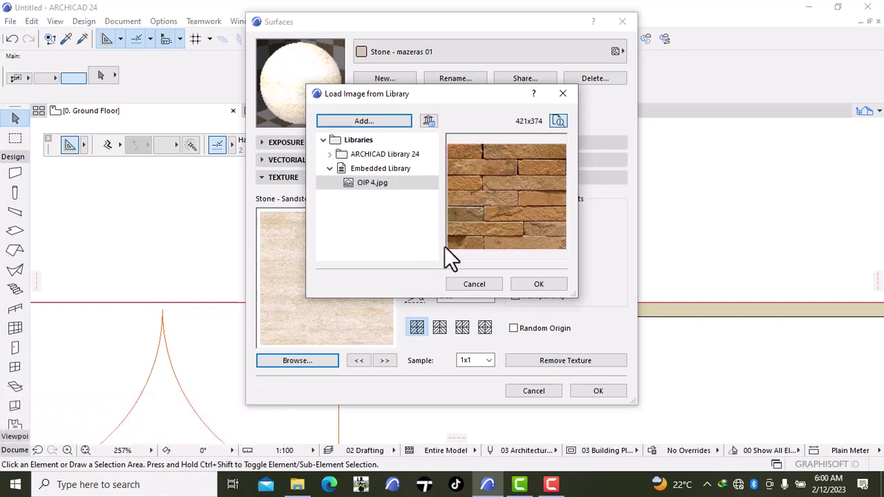
{"action": "left_click", "coordinate": [538, 284]}
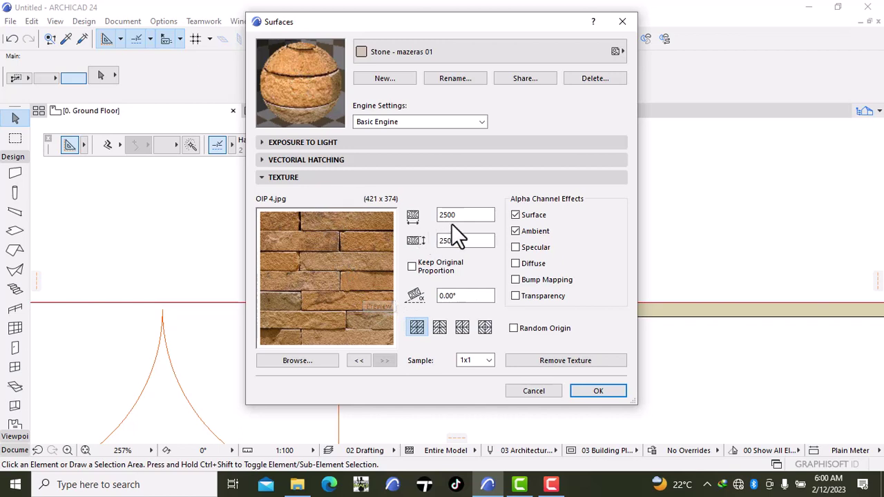
Change the Stone - mazeras 01 texture width and height to 1000
{"action": "left_click", "coordinate": [475, 215]}
{"action": "key", "text": "Tab"}
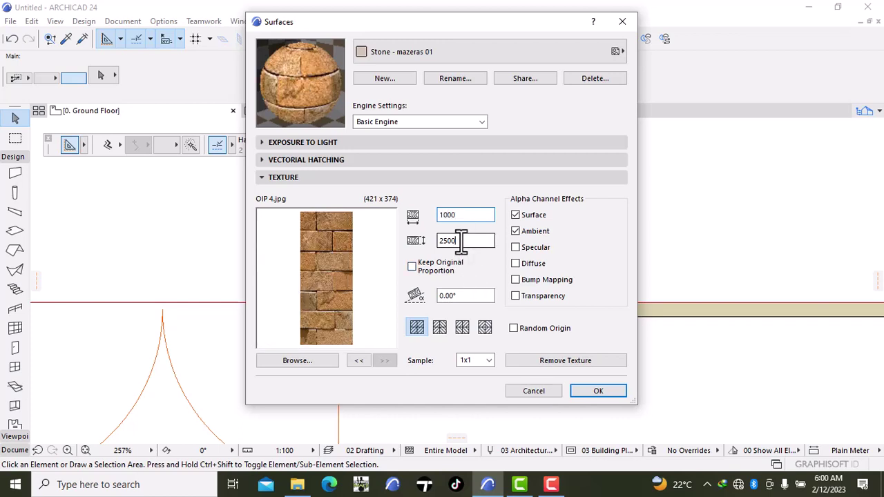
{"action": "left_click", "coordinate": [461, 241]}
{"action": "key", "text": "BackSpace"}
{"action": "key", "text": "BackSpace"}
{"action": "key", "text": "BackSpace"}
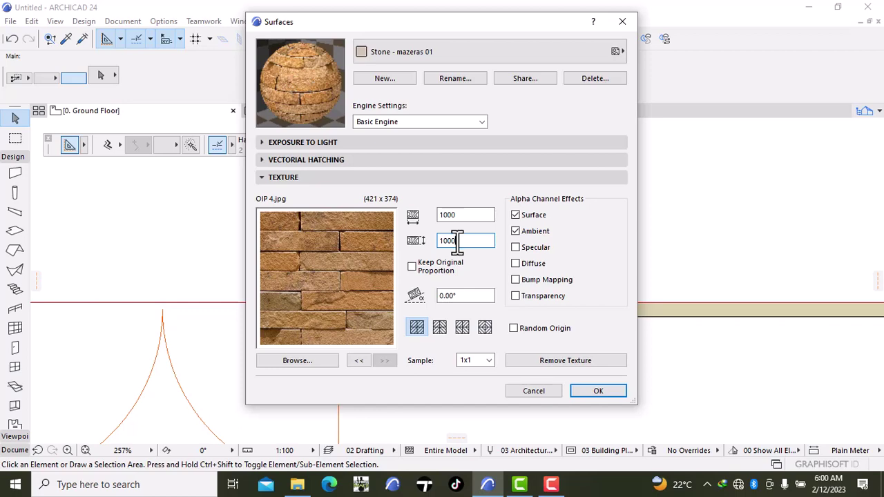
Save the surface and set both override surfaces of the wall-end gate column to Stone - mazeras 01
{"action": "left_click", "coordinate": [589, 390]}
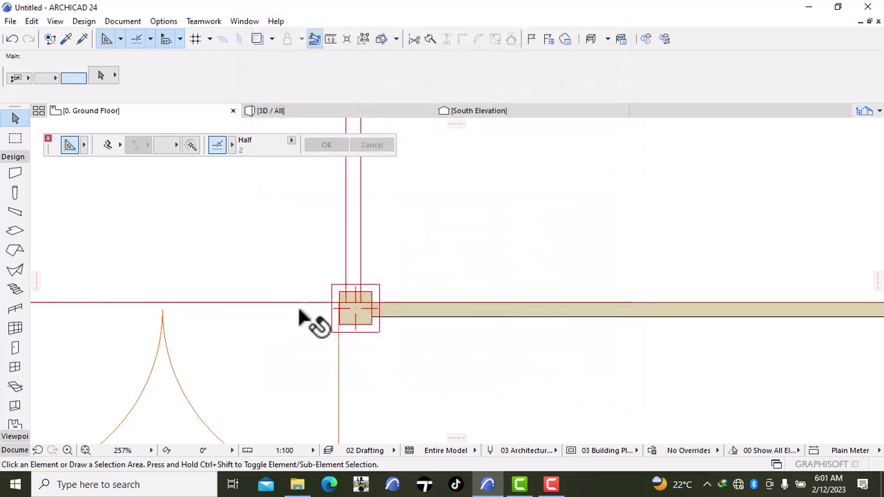
{"action": "scroll", "coordinate": [342, 300], "scroll_direction": "up", "scroll_amount": 3}
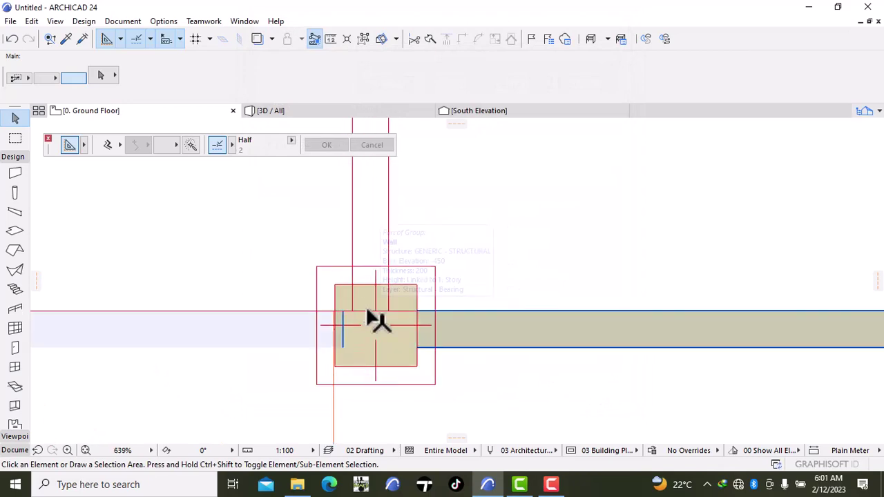
{"action": "left_click", "coordinate": [378, 353]}
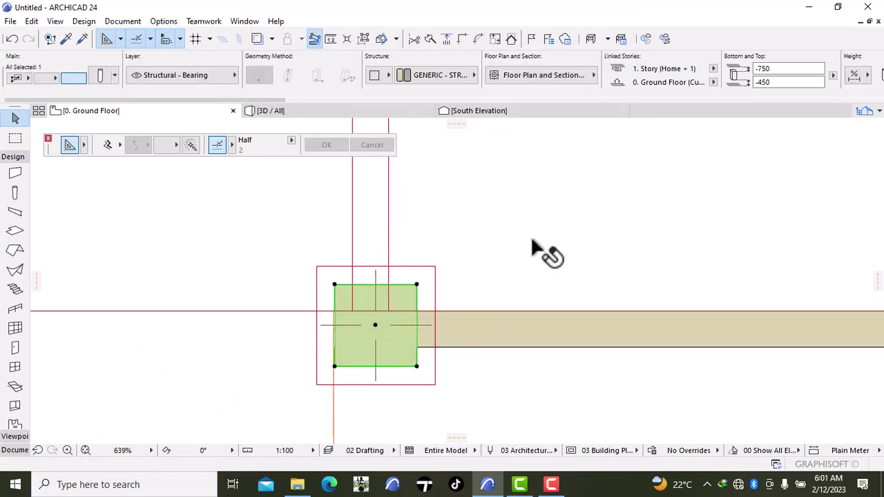
{"action": "key", "text": "ctrl+t"}
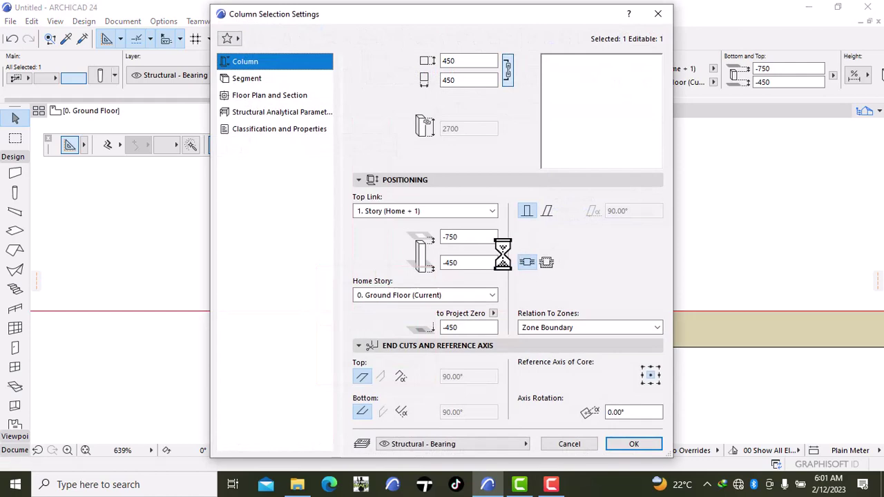
{"action": "left_click", "coordinate": [256, 78]}
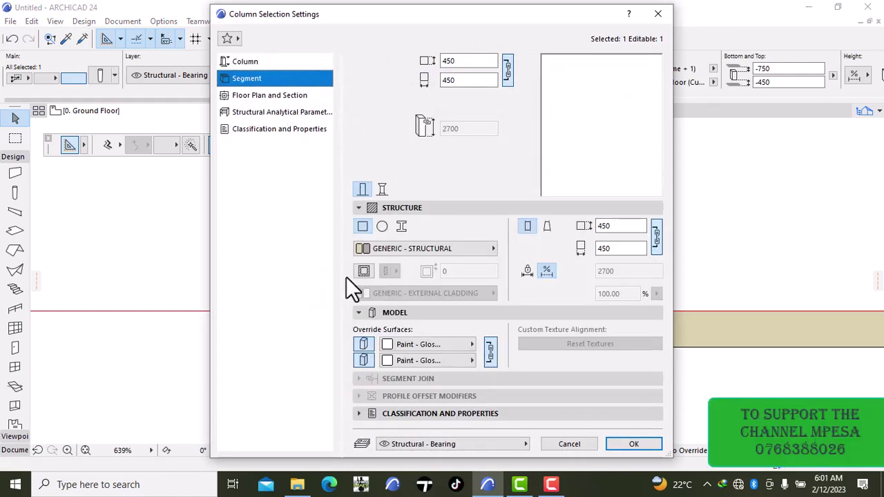
{"action": "left_click", "coordinate": [406, 345]}
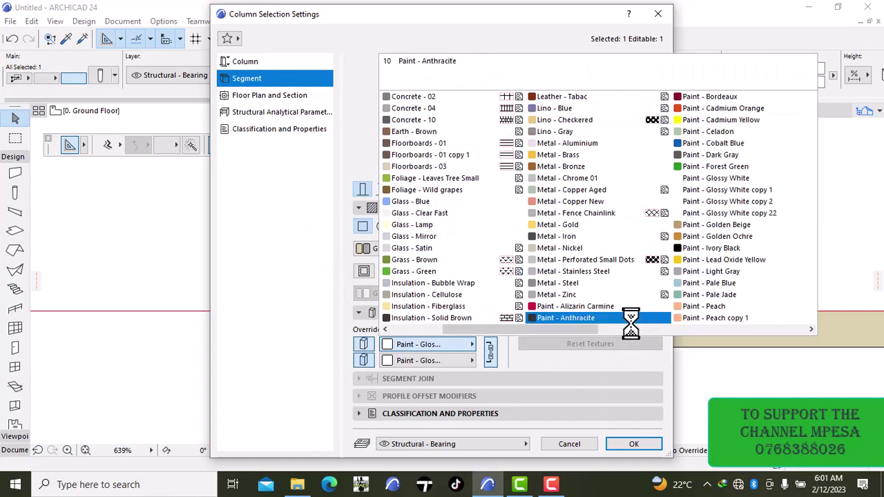
{"action": "scroll", "coordinate": [631, 324], "scroll_direction": "down", "scroll_amount": 2}
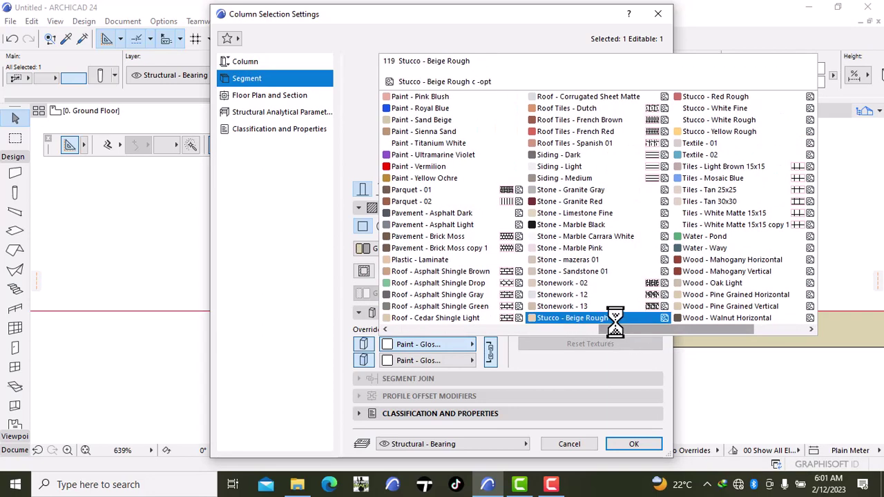
{"action": "left_click", "coordinate": [577, 260]}
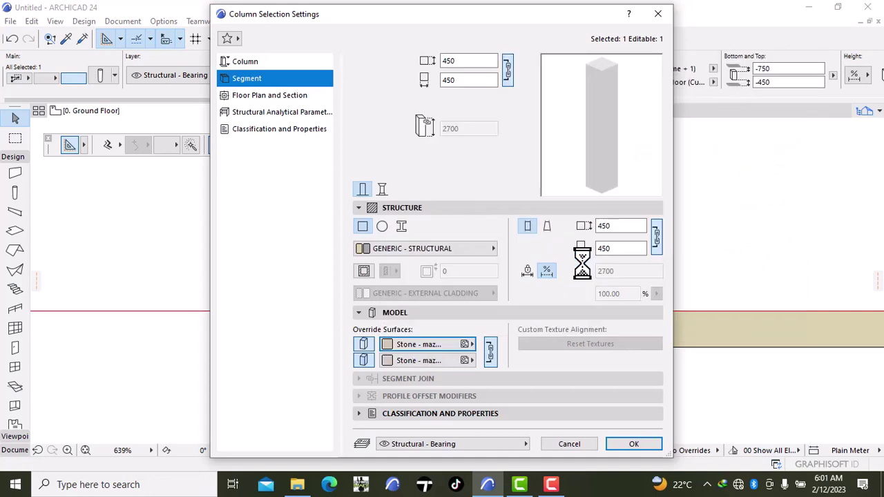
{"action": "left_click", "coordinate": [636, 445]}
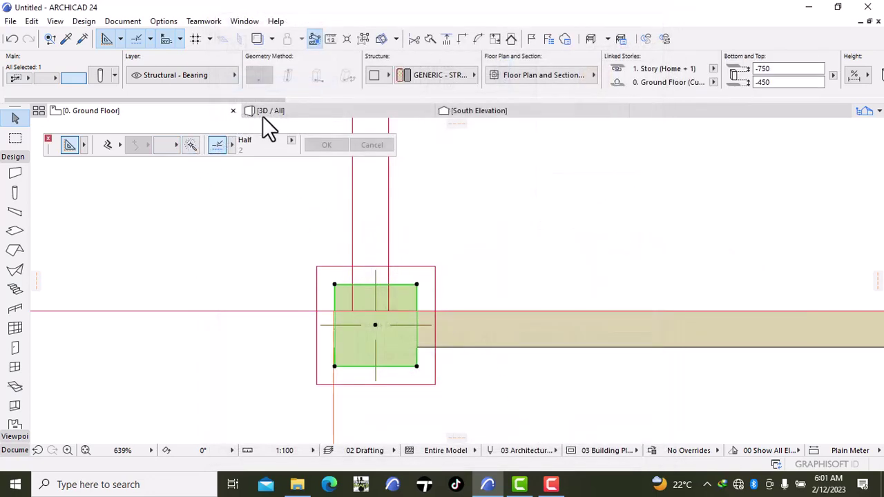
Show the model in 3D and orbit to view the brick-clad gate column from the side
{"action": "left_click", "coordinate": [268, 115]}
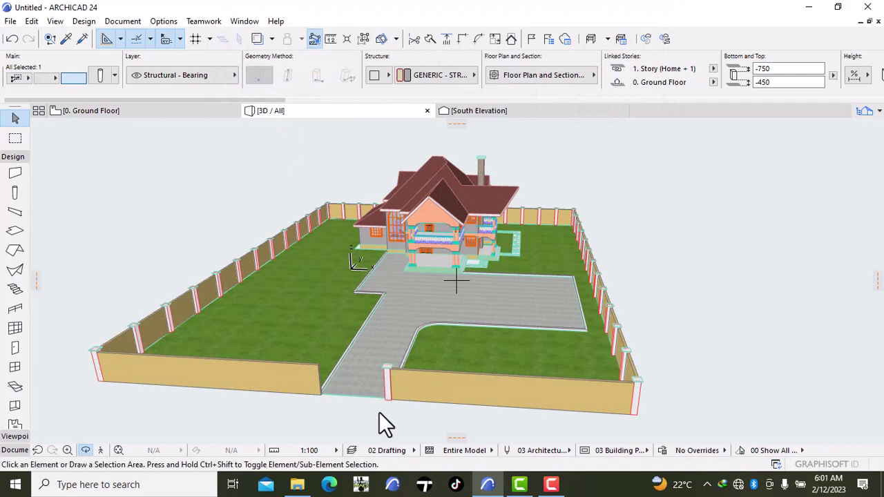
{"action": "key", "text": "ctrl+d"}
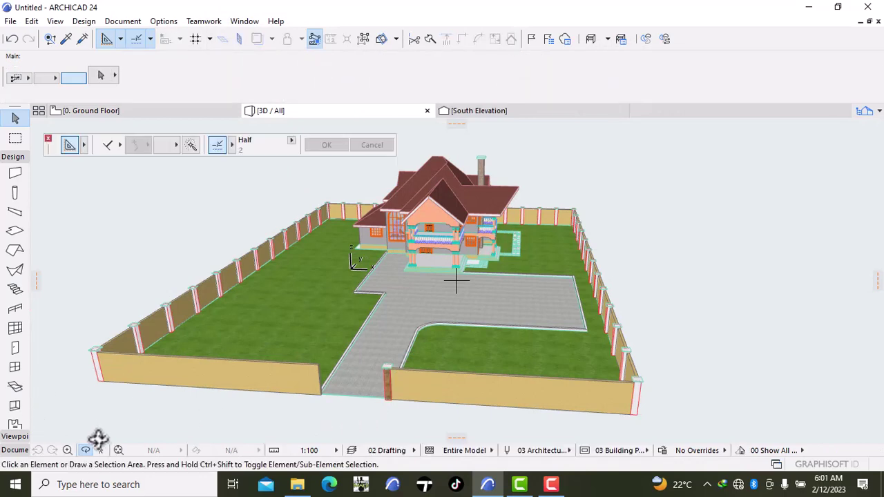
{"action": "scroll", "coordinate": [415, 423], "scroll_direction": "up", "scroll_amount": 4}
{"action": "scroll", "coordinate": [386, 406], "scroll_direction": "up", "scroll_amount": 3}
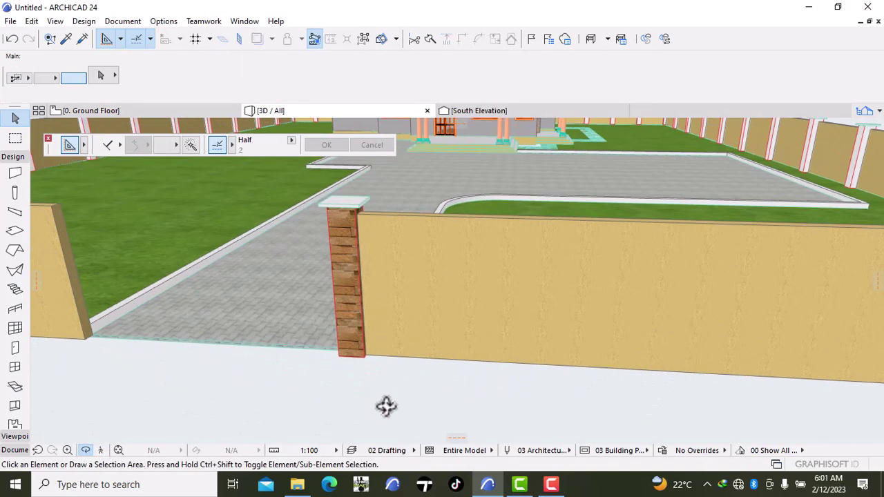
{"action": "scroll", "coordinate": [373, 406], "scroll_direction": "up", "scroll_amount": 4}
{"action": "scroll", "coordinate": [360, 406], "scroll_direction": "down", "scroll_amount": 3}
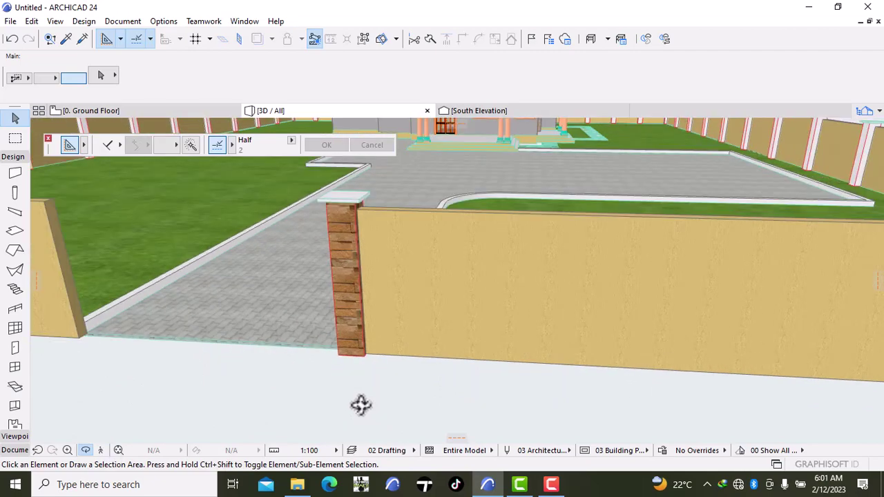
{"action": "right_click", "coordinate": [277, 393]}
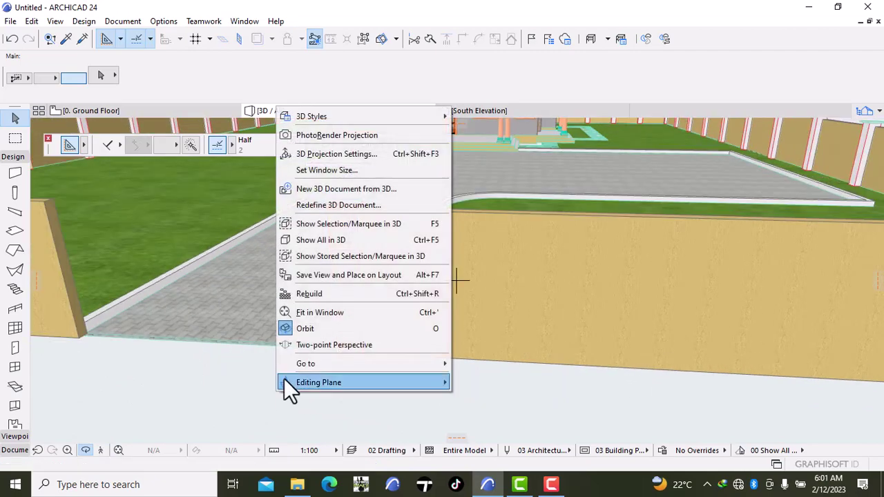
{"action": "left_click", "coordinate": [229, 349]}
{"action": "left_click_drag", "start_coordinate": [228, 353], "coordinate": [339, 343]}
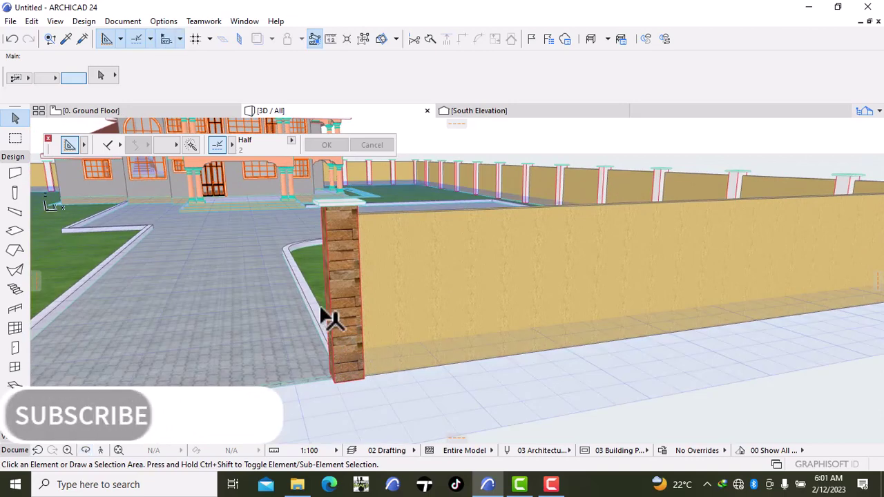
Resize the Stone - mazeras 01 brick texture to 700 by 700 in the Surfaces settings
{"action": "left_click", "coordinate": [162, 21]}
{"action": "mouse_move", "coordinate": [180, 33]}
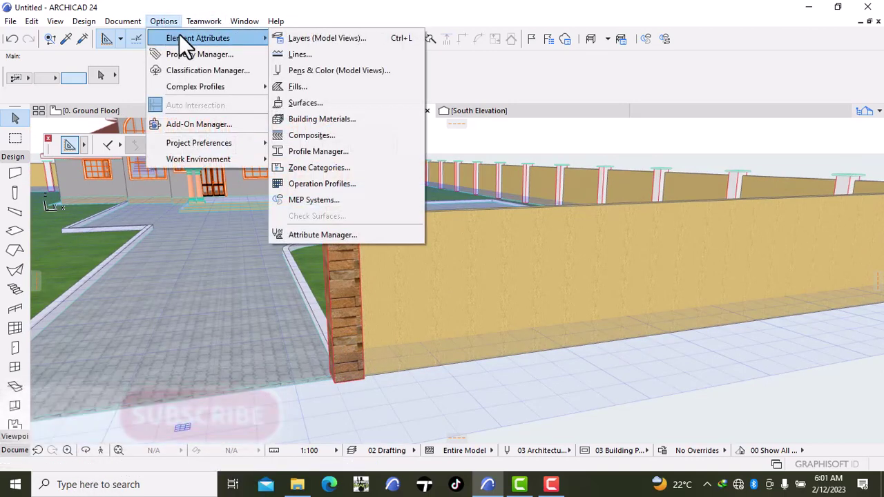
{"action": "left_click", "coordinate": [326, 100]}
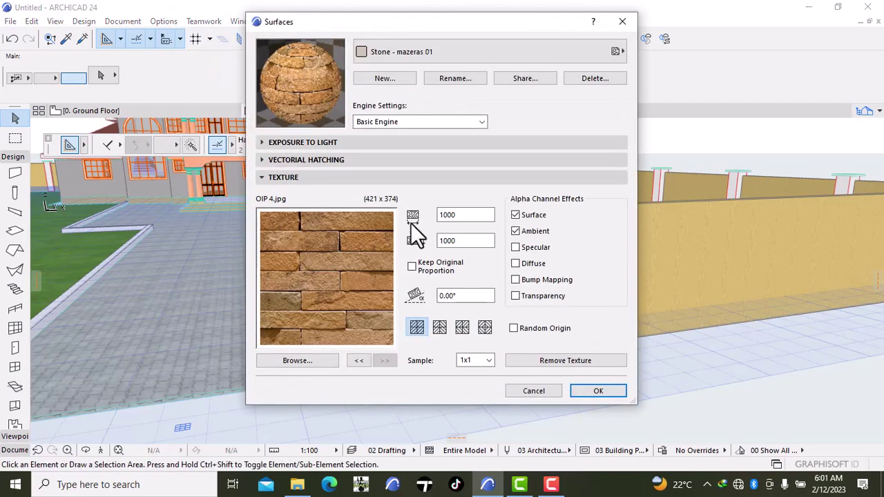
{"action": "left_click", "coordinate": [467, 214]}
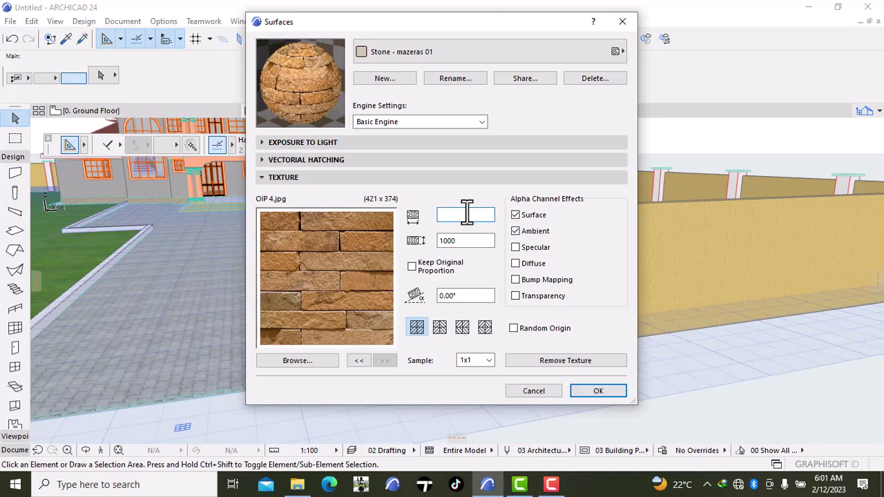
{"action": "type", "text": "700"}
{"action": "double_click", "coordinate": [468, 241]}
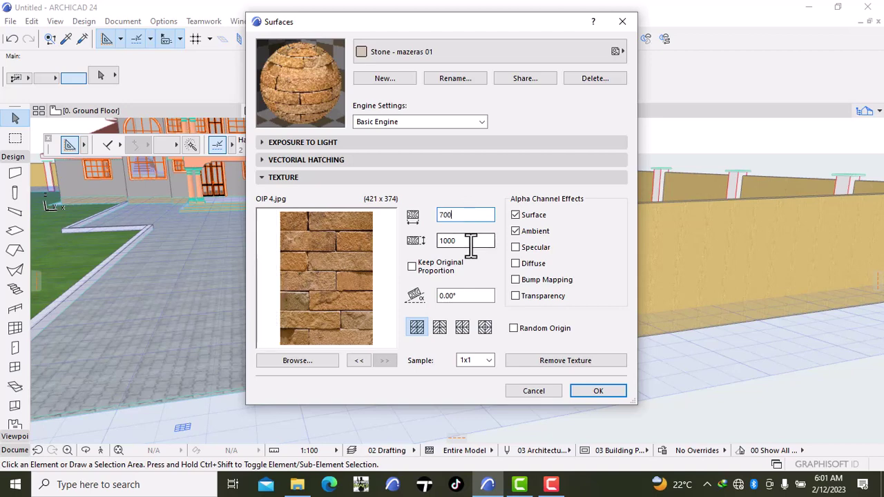
{"action": "type", "text": "100"}
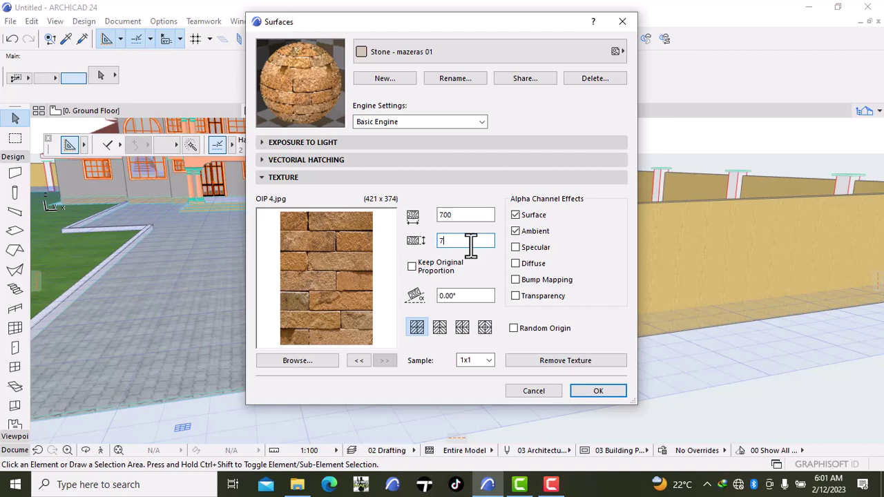
{"action": "type", "text": "00"}
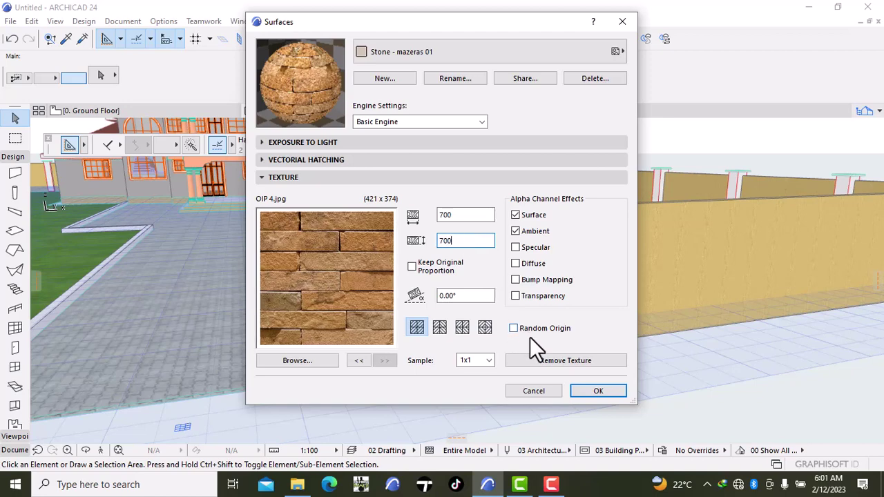
{"action": "left_click", "coordinate": [585, 390]}
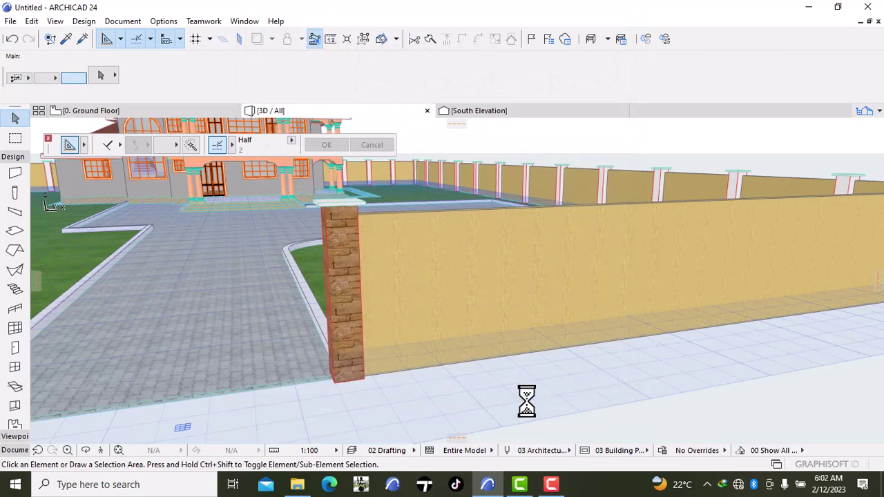
{"action": "left_click", "coordinate": [525, 396]}
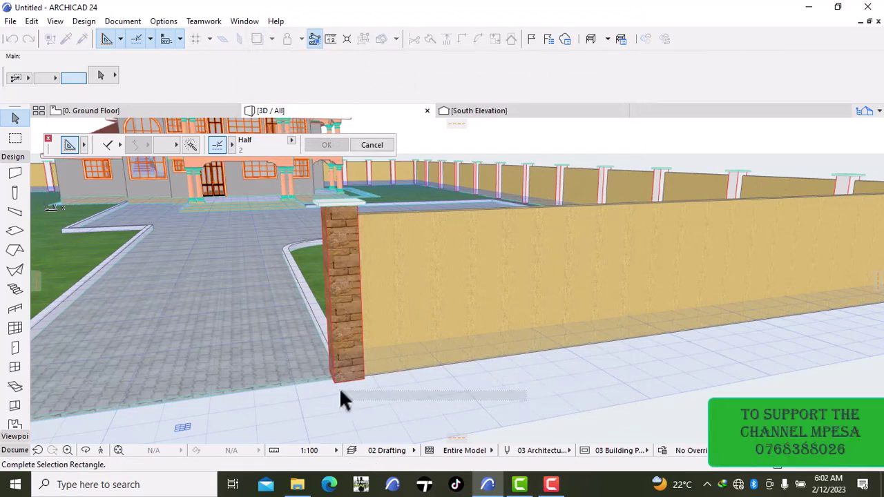
{"action": "left_click", "coordinate": [377, 384]}
{"action": "middle_click_drag", "start_coordinate": [309, 350], "coordinate": [312, 360], "text": "shift"}
{"action": "scroll", "coordinate": [312, 360], "scroll_direction": "up", "scroll_amount": 2}
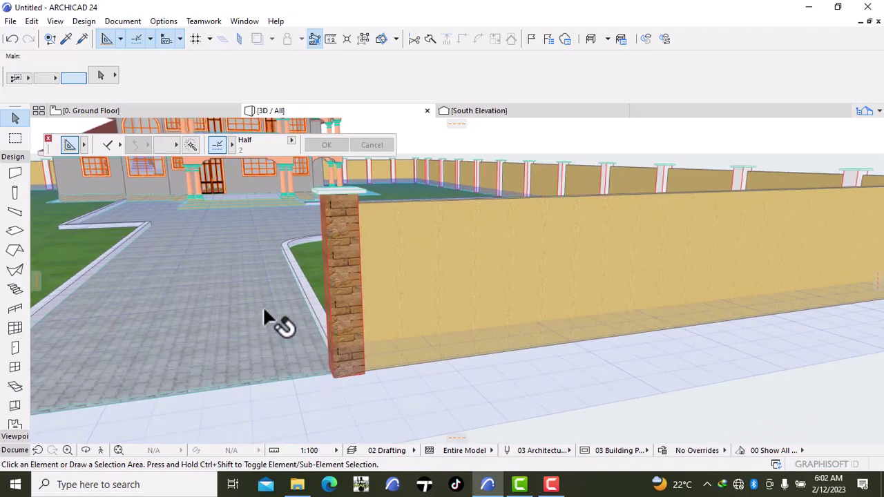
{"action": "scroll", "coordinate": [238, 277], "scroll_direction": "up", "scroll_amount": 3}
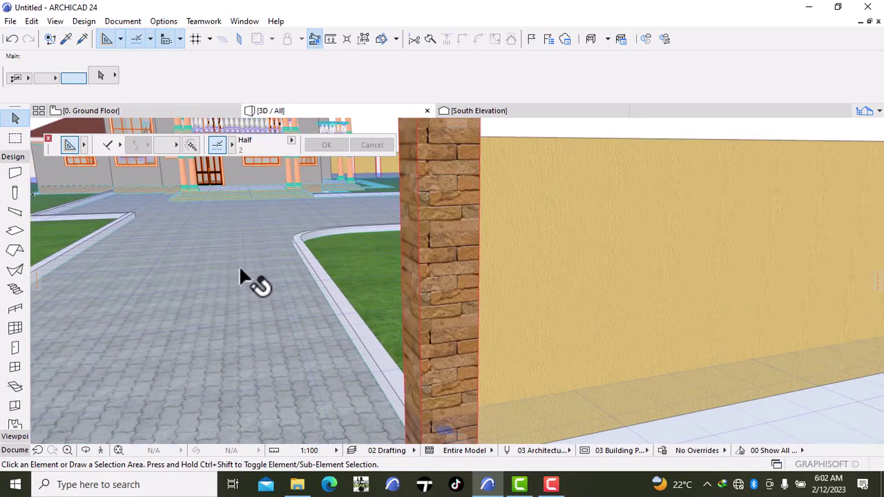
{"action": "scroll", "coordinate": [260, 263], "scroll_direction": "down", "scroll_amount": 4}
{"action": "scroll", "coordinate": [260, 264], "scroll_direction": "down", "scroll_amount": 3}
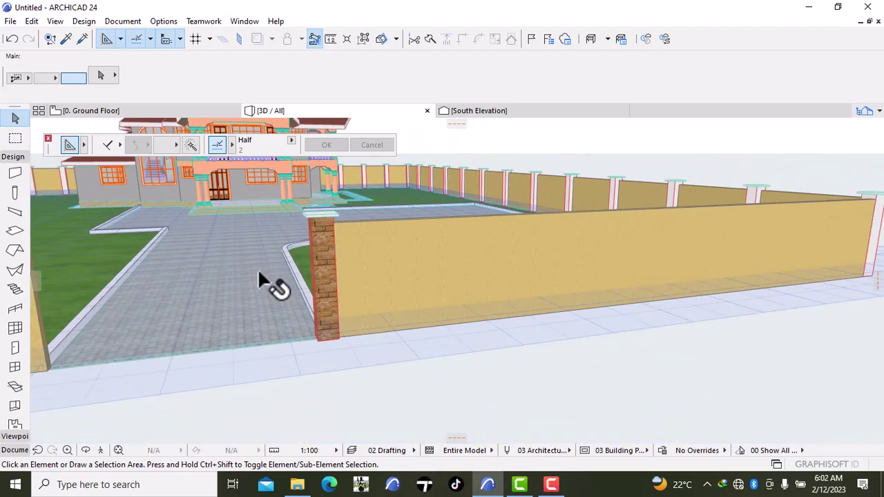
{"action": "middle_click_drag", "start_coordinate": [259, 305], "coordinate": [253, 318]}
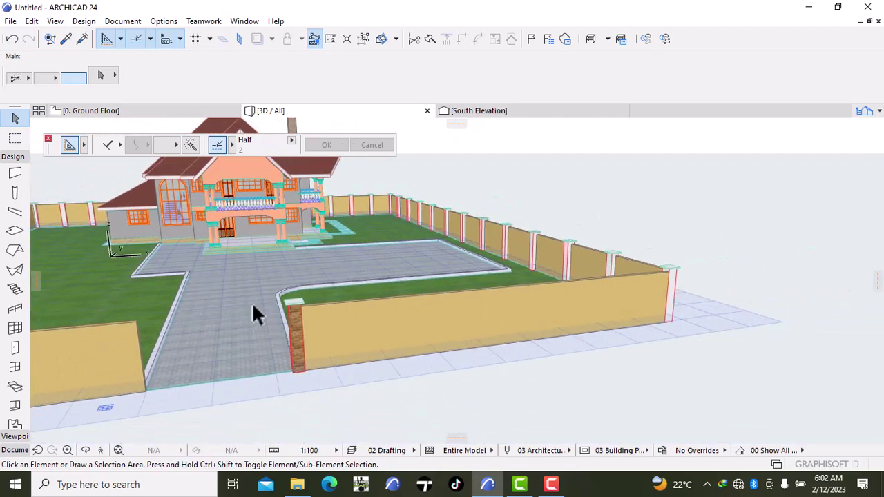
{"action": "middle_click_drag", "start_coordinate": [315, 337], "coordinate": [263, 315]}
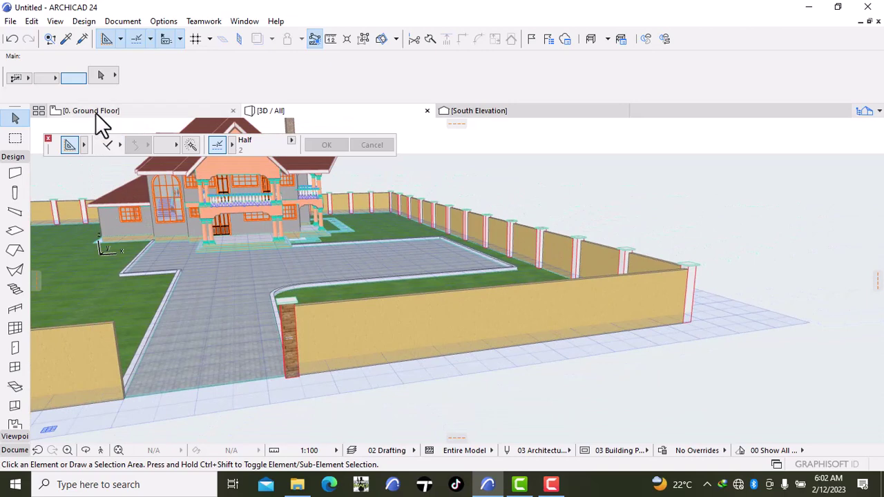
Return to the Ground Floor plan, deselect the column and open the default Lamp settings
{"action": "left_click", "coordinate": [95, 112]}
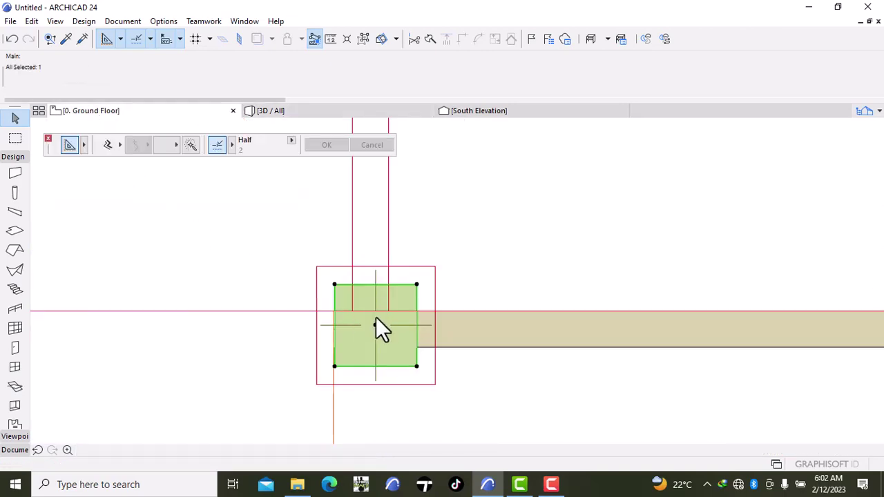
{"action": "left_click", "coordinate": [473, 362]}
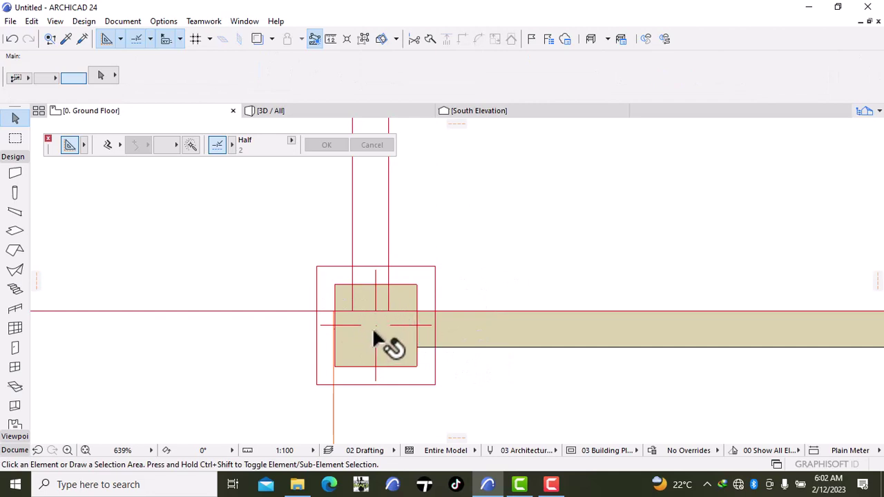
{"action": "left_click", "coordinate": [15, 449]}
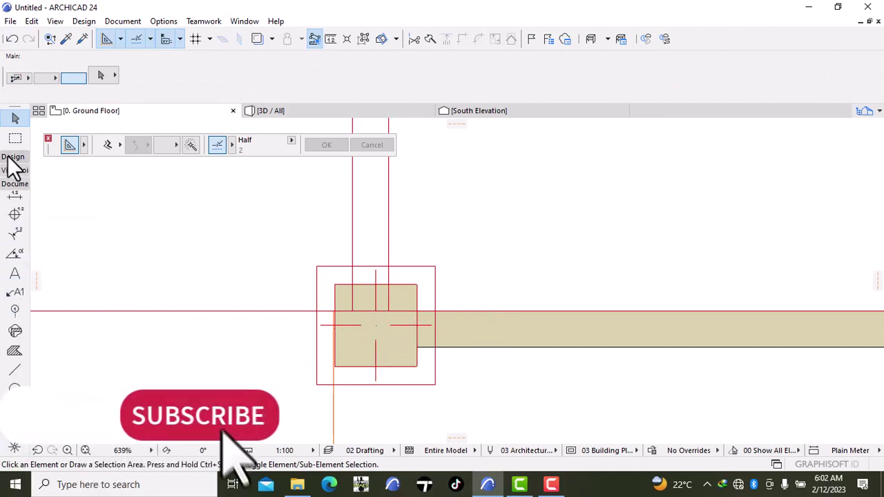
{"action": "left_click", "coordinate": [14, 184]}
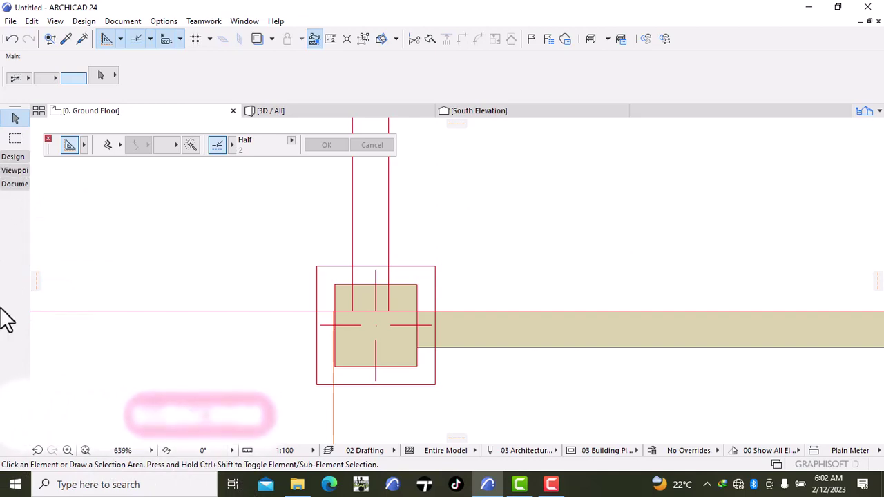
{"action": "left_click", "coordinate": [12, 157]}
{"action": "scroll", "coordinate": [14, 276], "scroll_direction": "down", "scroll_amount": 3}
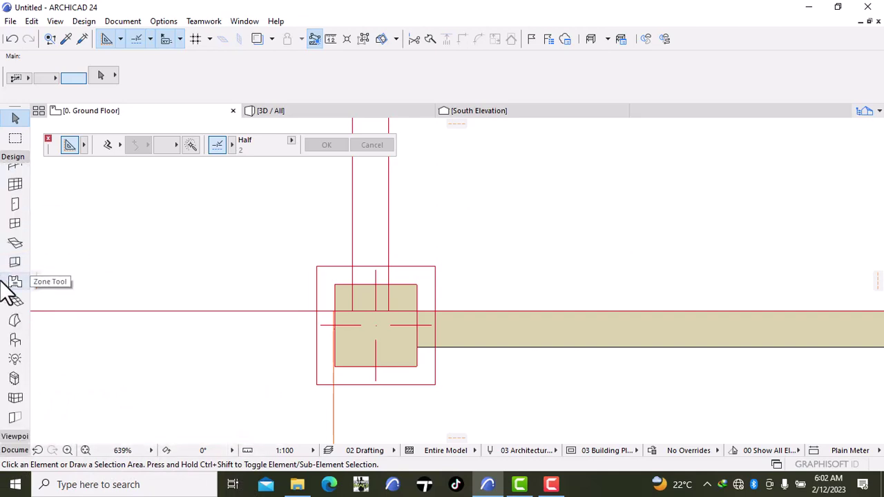
{"action": "left_click", "coordinate": [15, 359]}
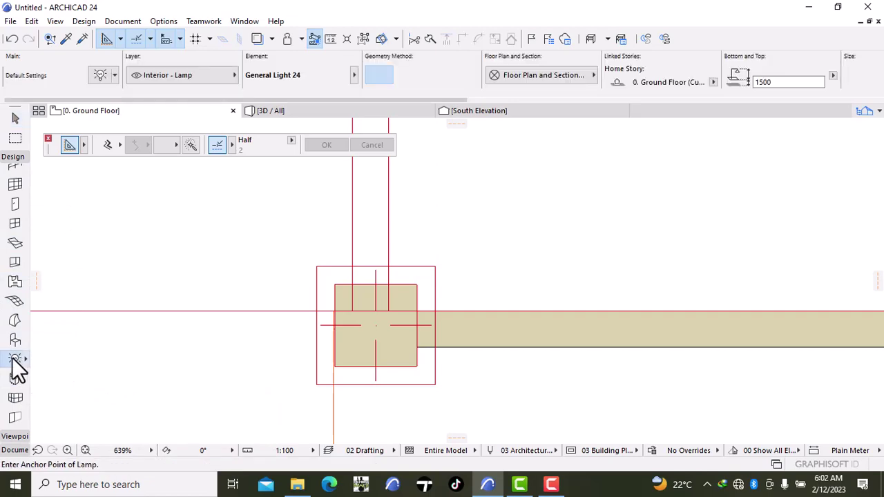
{"action": "double_click", "coordinate": [16, 360]}
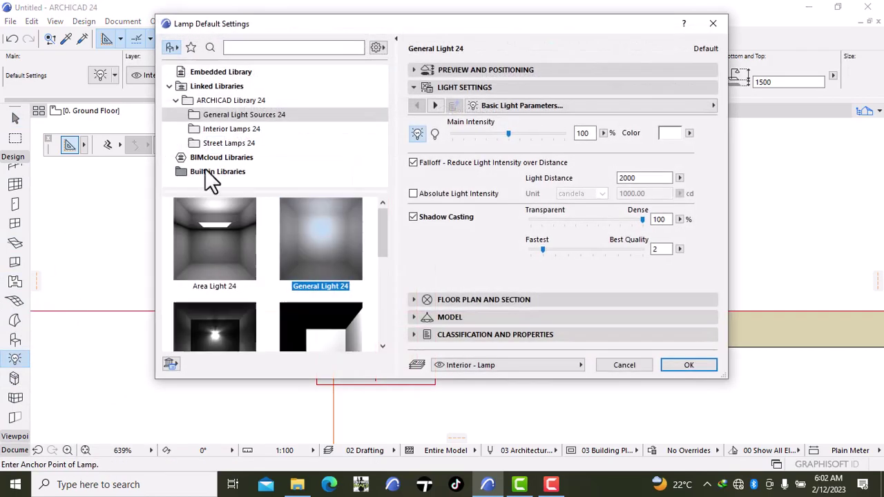
Choose Street Lamp 04 24 with 1300 total height and 1500 elevation
{"action": "left_click", "coordinate": [278, 47]}
{"action": "type", "text": "s"}
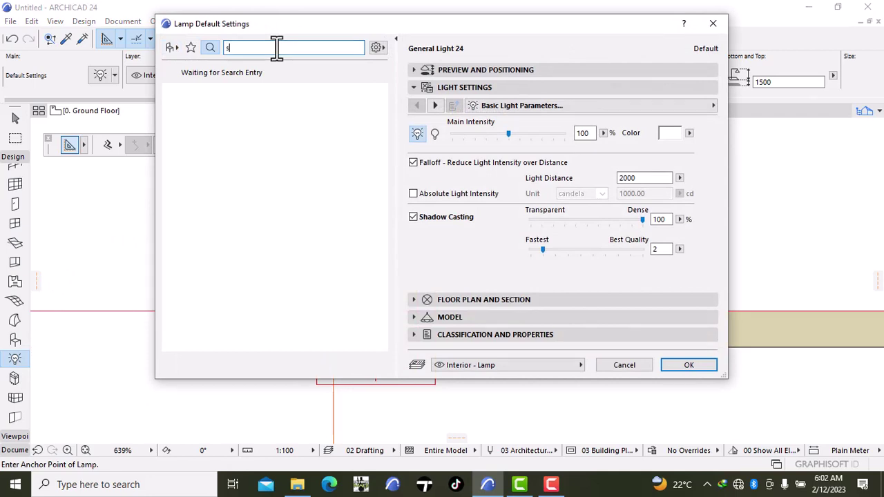
{"action": "type", "text": "tr"}
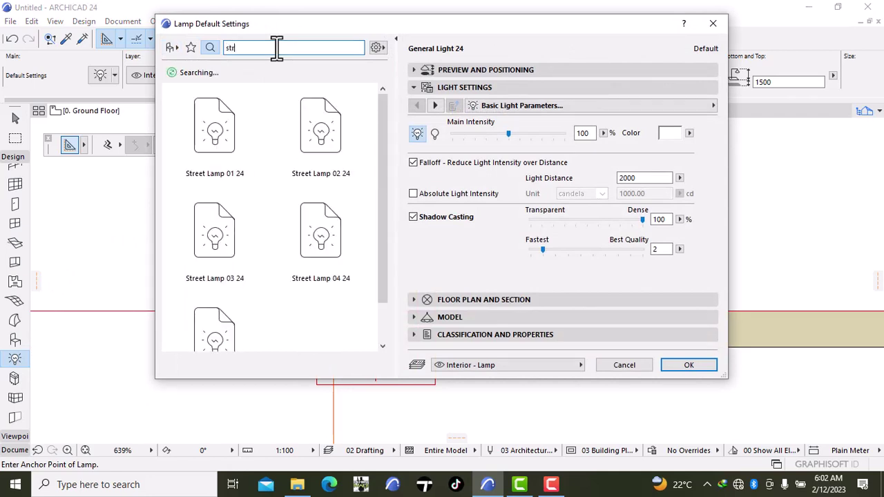
{"action": "type", "text": "ee"}
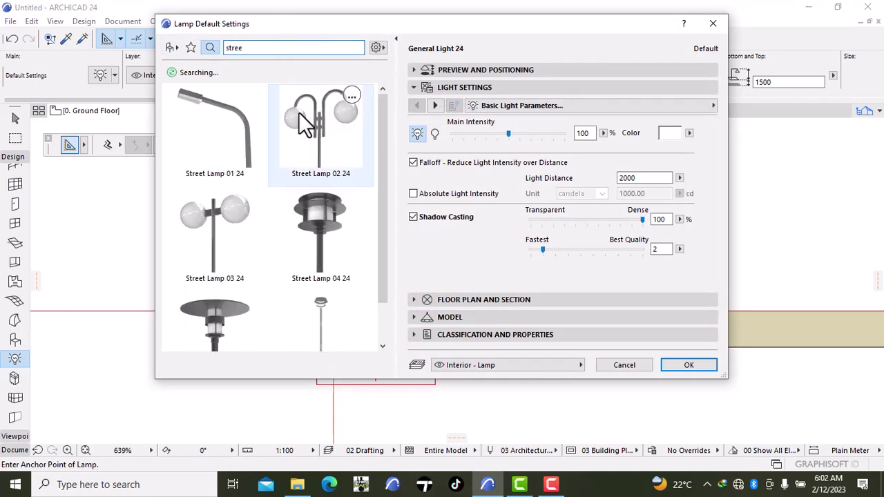
{"action": "left_click", "coordinate": [338, 245]}
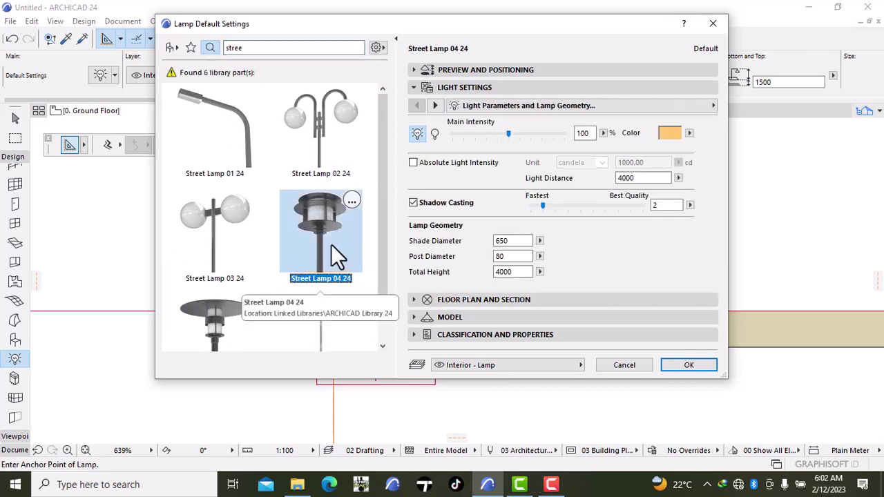
{"action": "left_click_drag", "start_coordinate": [379, 227], "coordinate": [378, 276]}
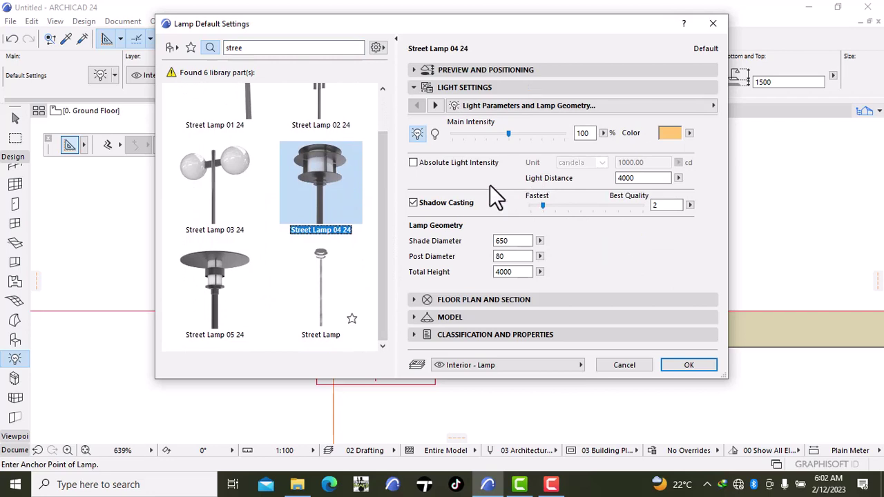
{"action": "left_click", "coordinate": [520, 272]}
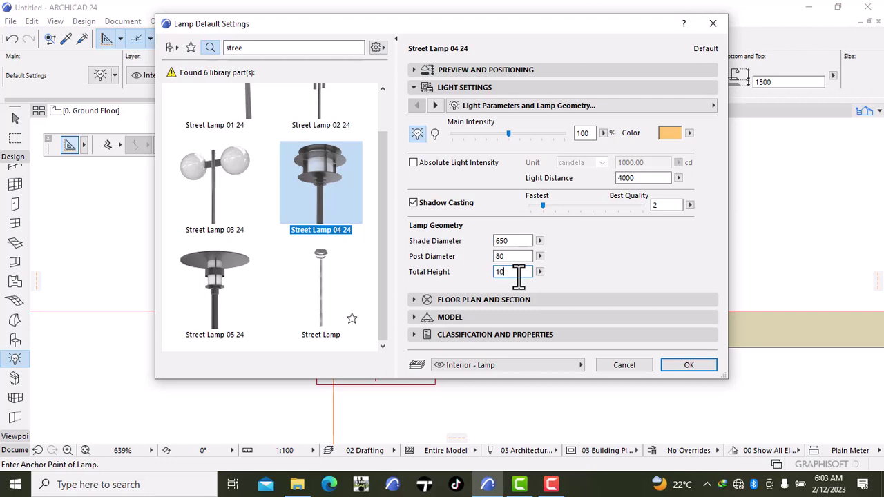
{"action": "key", "text": "BackSpace"}
{"action": "key", "text": "BackSpace"}
{"action": "key", "text": "BackSpace"}
{"action": "type", "text": "300"}
{"action": "key", "text": "Return"}
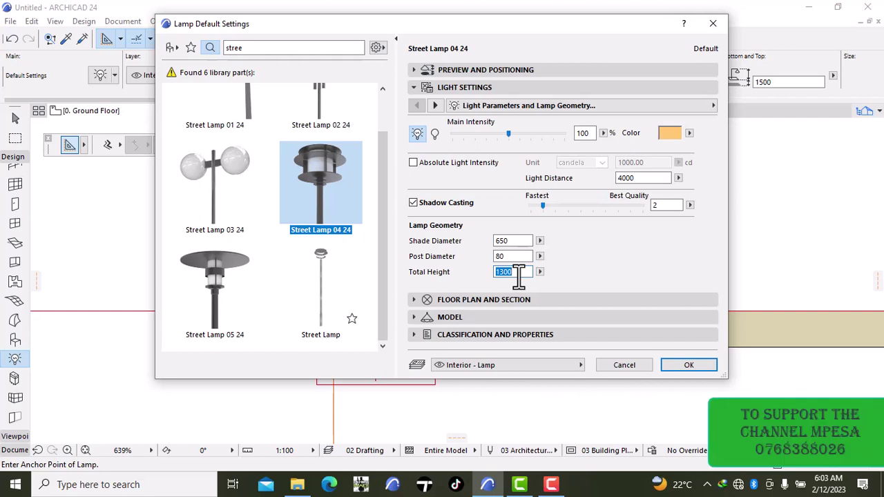
{"action": "left_click", "coordinate": [514, 68]}
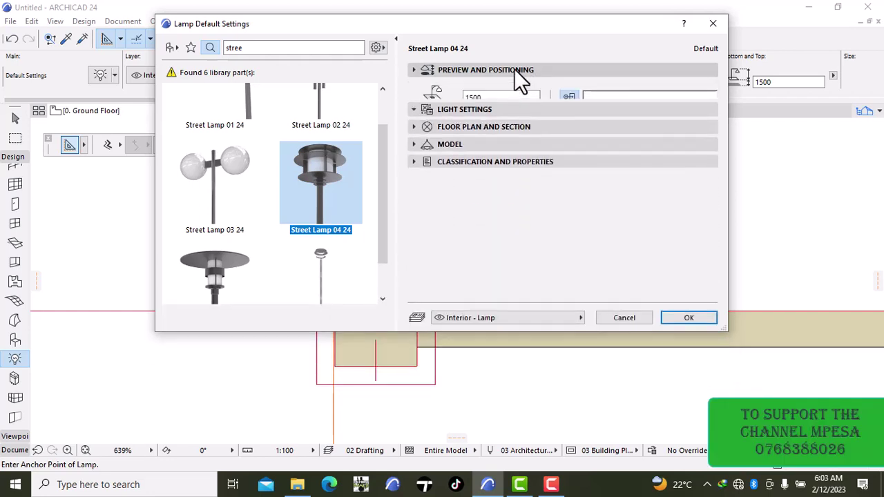
{"action": "left_click", "coordinate": [491, 163]}
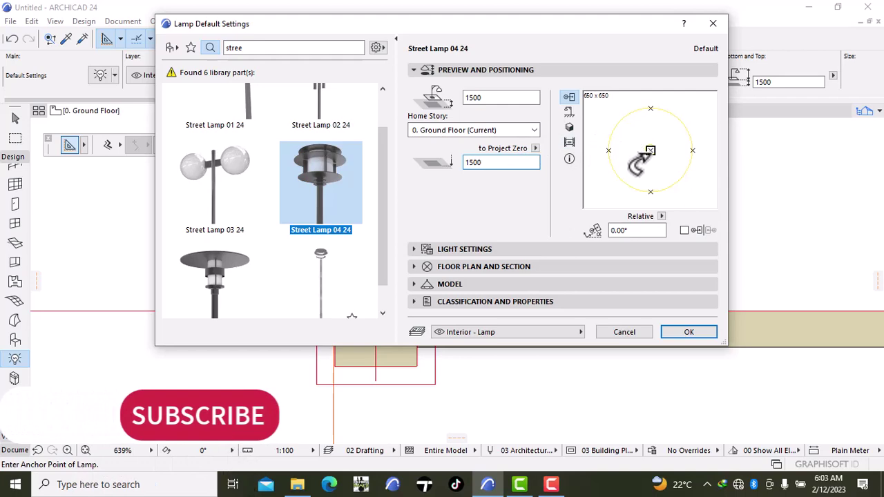
{"action": "left_click", "coordinate": [697, 333]}
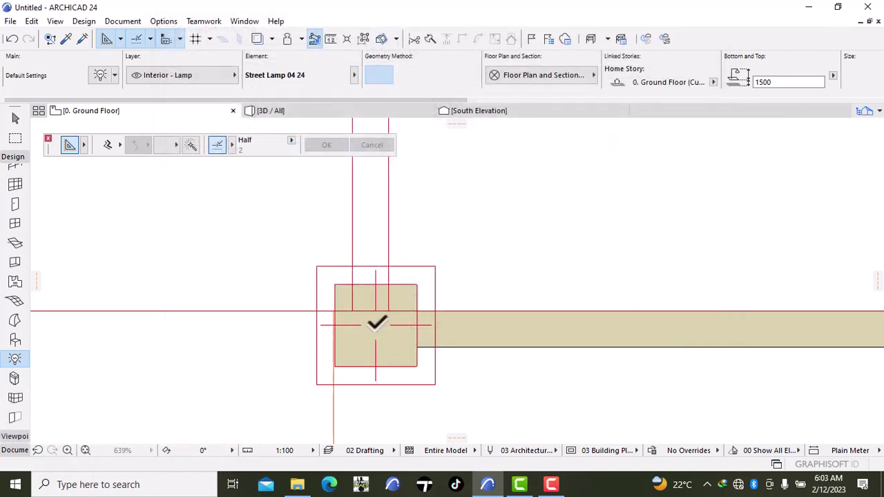
Place the street lamp at the gate column centre and check it in 3D
{"action": "left_click", "coordinate": [375, 326]}
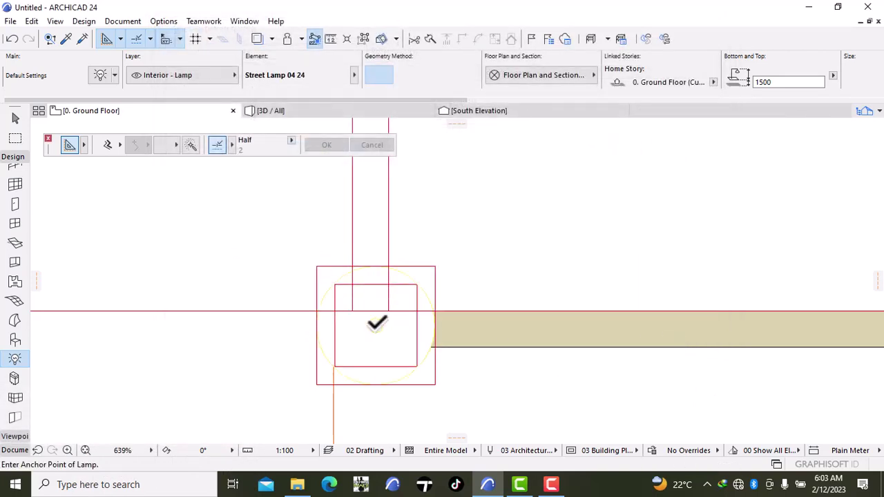
{"action": "left_click", "coordinate": [297, 110]}
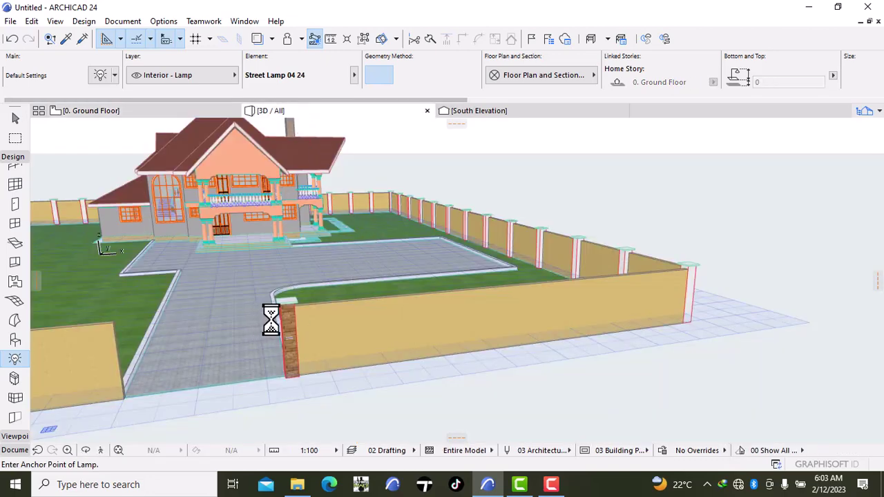
{"action": "scroll", "coordinate": [282, 311], "scroll_direction": "up", "scroll_amount": 4}
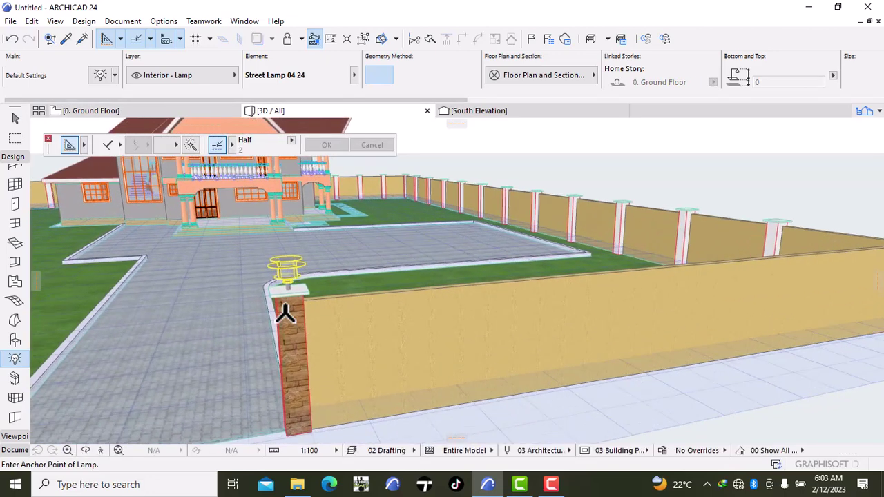
{"action": "scroll", "coordinate": [284, 315], "scroll_direction": "down", "scroll_amount": 4}
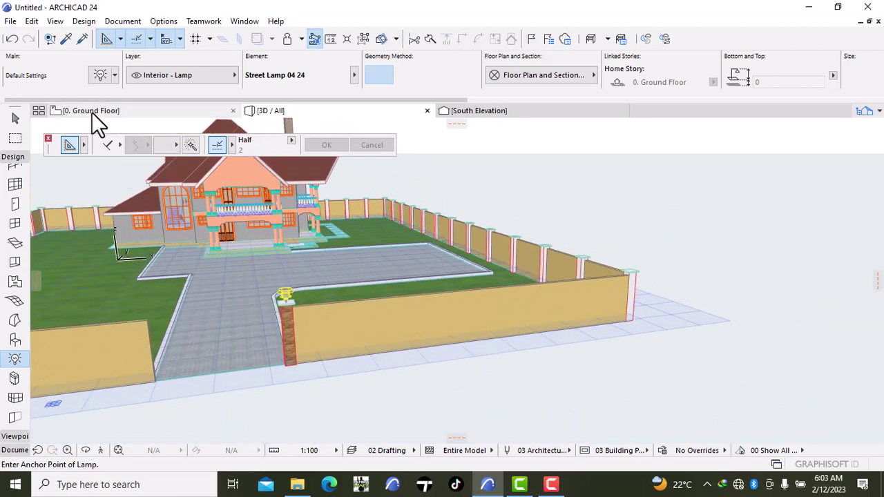
On the Ground Floor plan, place a street lamp on the other pillar's centre
{"action": "left_click", "coordinate": [91, 112]}
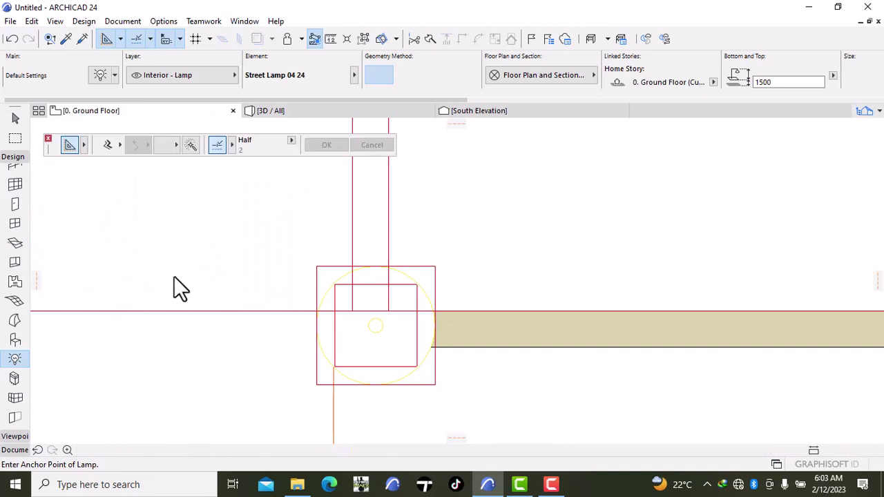
{"action": "scroll", "coordinate": [173, 277], "scroll_direction": "down", "scroll_amount": 5}
{"action": "middle_click_drag", "start_coordinate": [184, 286], "coordinate": [369, 372]}
{"action": "scroll", "coordinate": [408, 347], "scroll_direction": "up", "scroll_amount": 3}
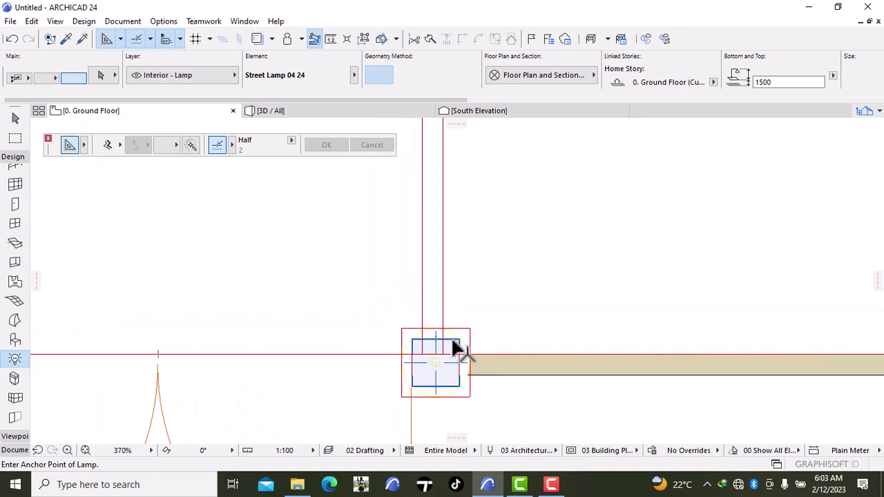
{"action": "left_click", "coordinate": [438, 356]}
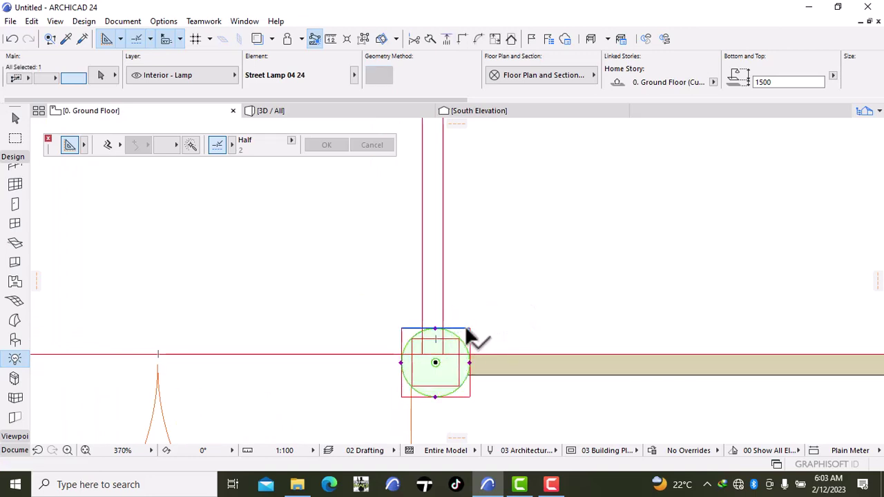
Select only the brick gate column beneath the lamp on the right of the opening
{"action": "left_click", "coordinate": [462, 338], "text": "shift"}
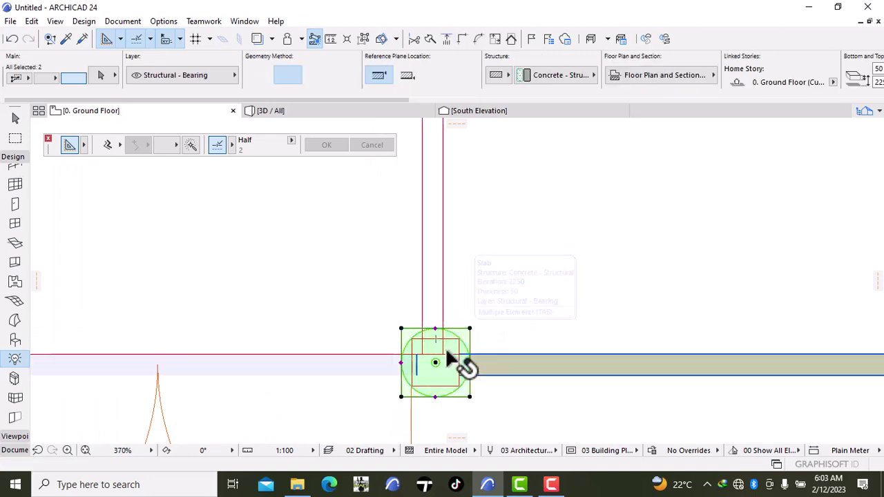
{"action": "scroll", "coordinate": [456, 352], "scroll_direction": "up", "scroll_amount": 7}
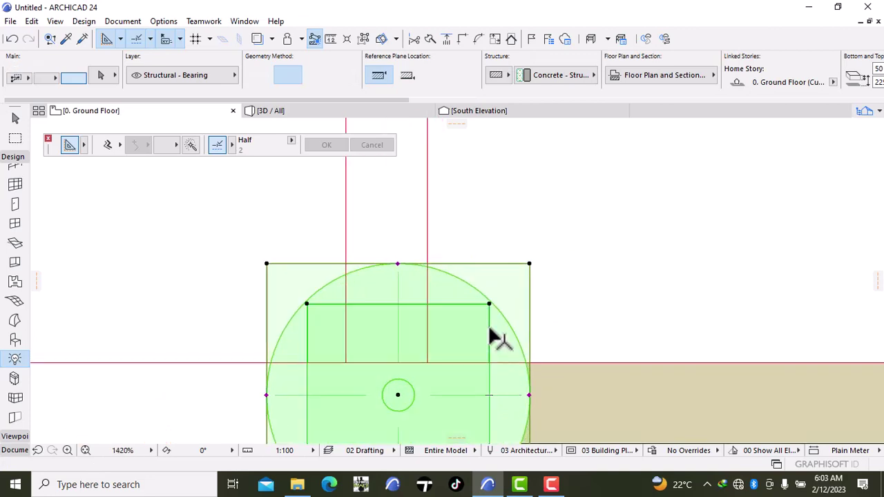
{"action": "left_click", "coordinate": [488, 336]}
{"action": "scroll", "coordinate": [485, 334], "scroll_direction": "down", "scroll_amount": 10}
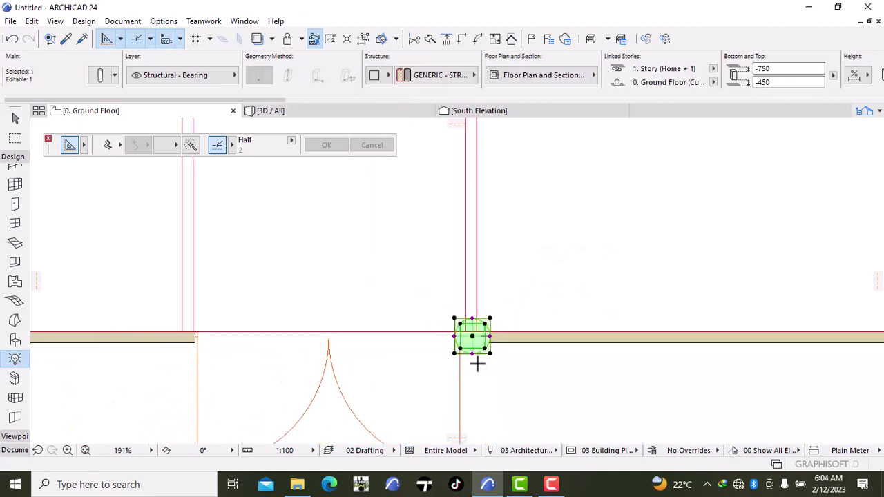
Drag a copy of the lamp-topped column to the left side of the driveway opening
{"action": "right_click", "coordinate": [486, 374]}
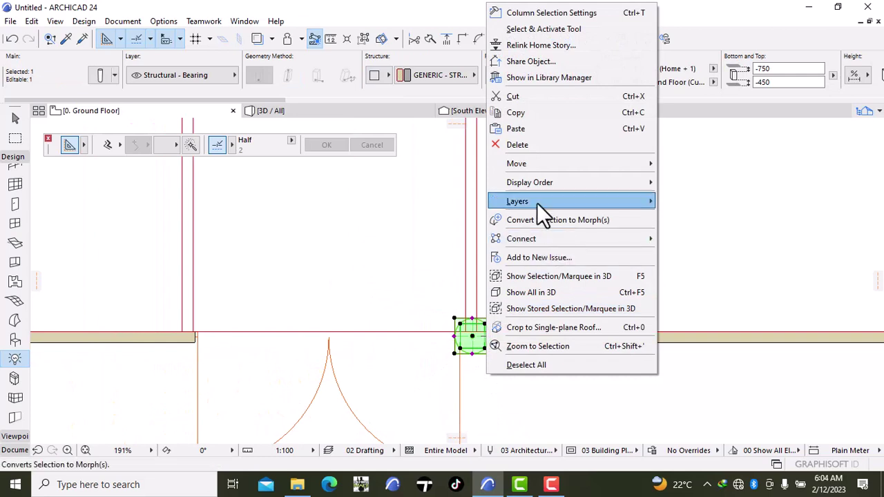
{"action": "mouse_move", "coordinate": [518, 159]}
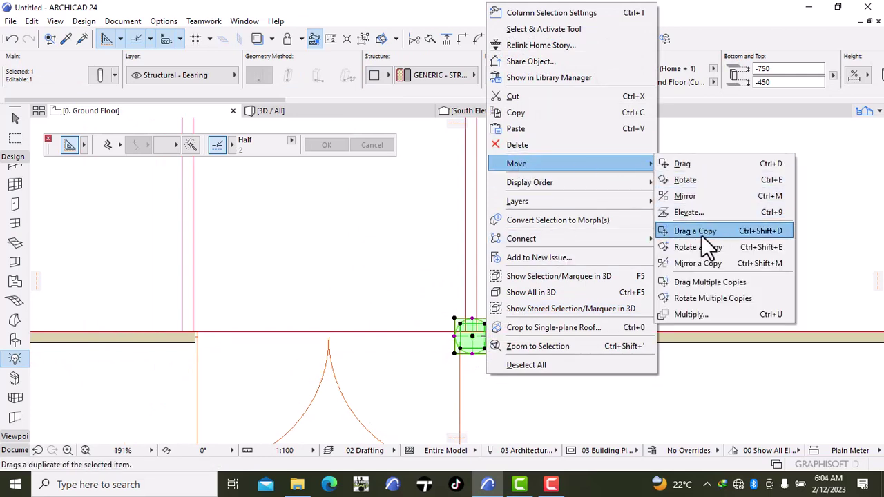
{"action": "left_click", "coordinate": [684, 264]}
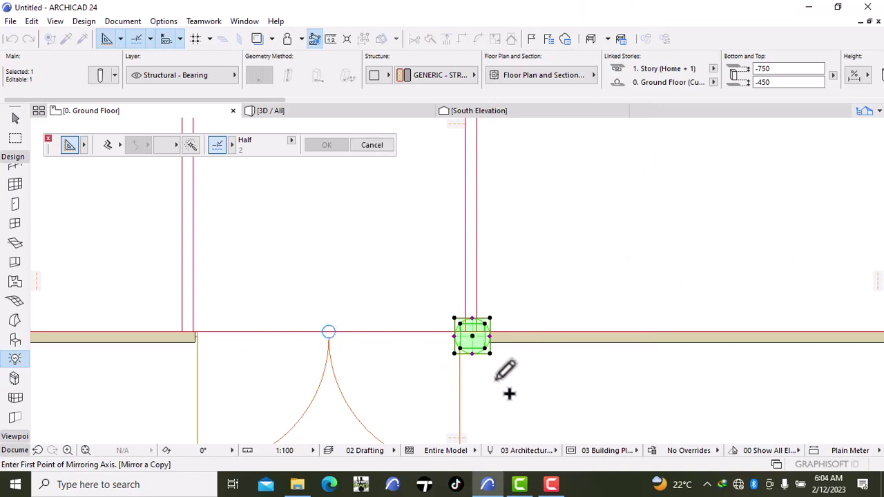
{"action": "key", "text": "Escape"}
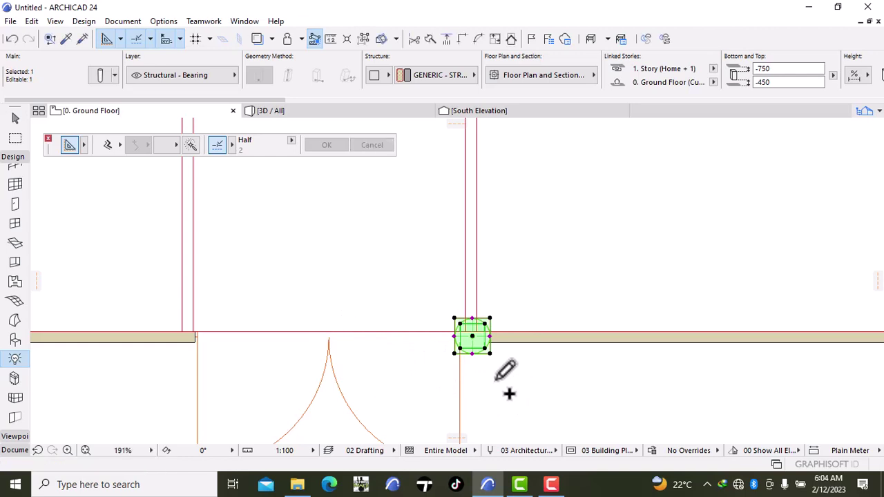
{"action": "key", "text": "ctrl+shift+d"}
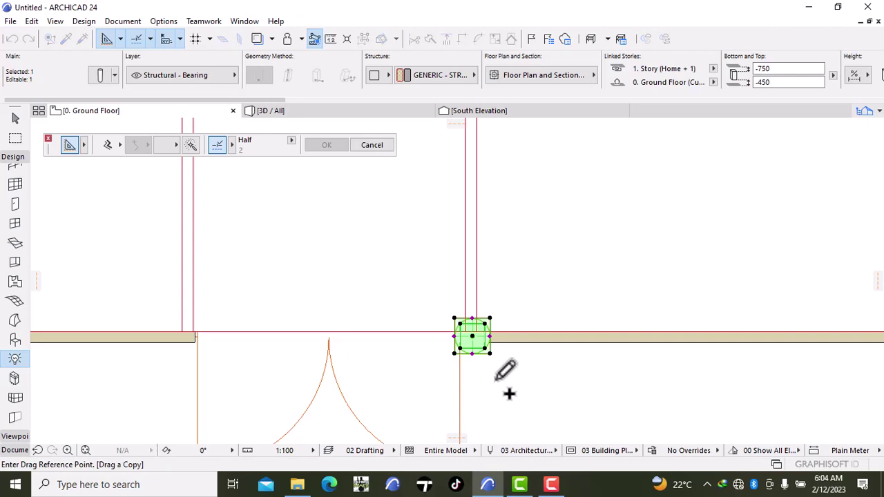
{"action": "left_click", "coordinate": [472, 337]}
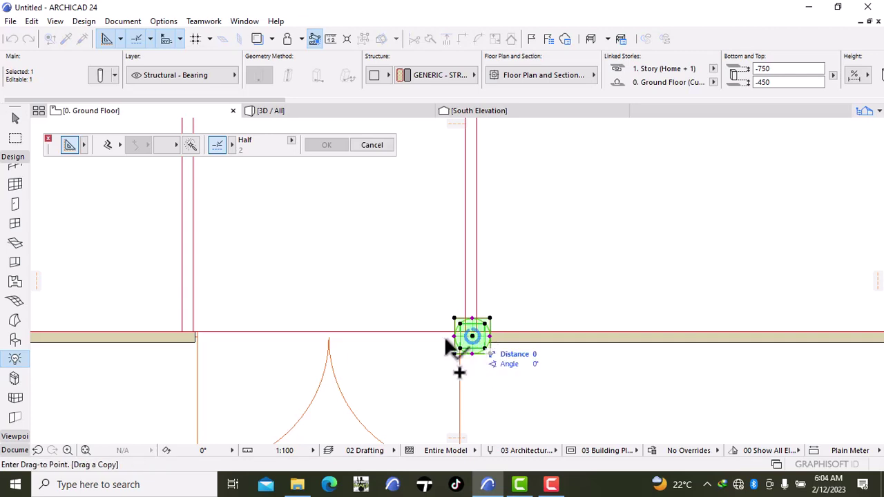
{"action": "left_click", "coordinate": [184, 339]}
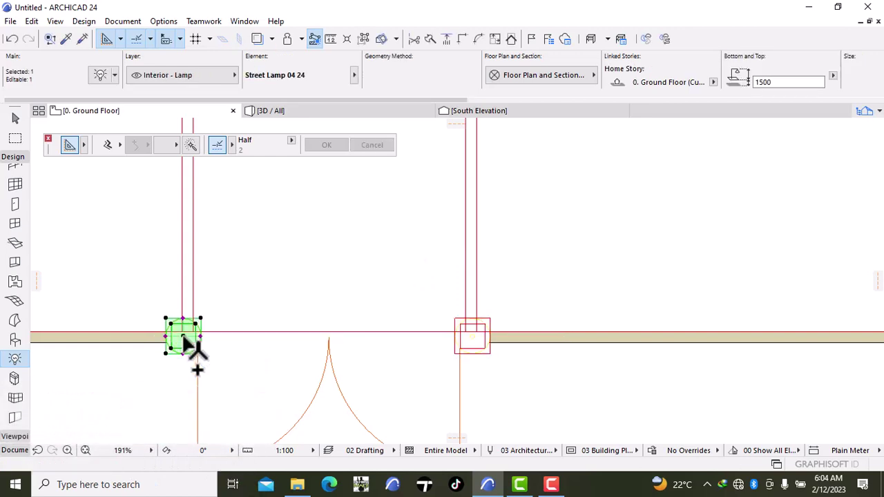
{"action": "key", "text": "Escape"}
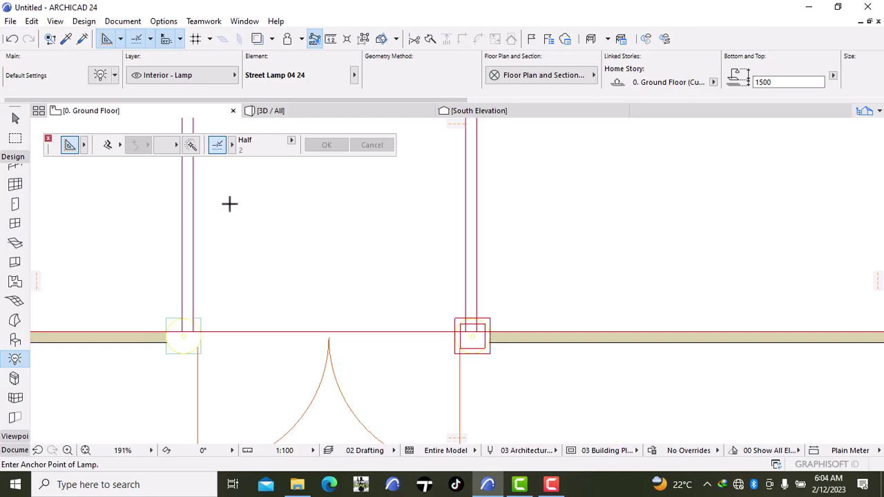
View both lamp-topped brick pillars in 3D from a higher angle
{"action": "left_click", "coordinate": [271, 112]}
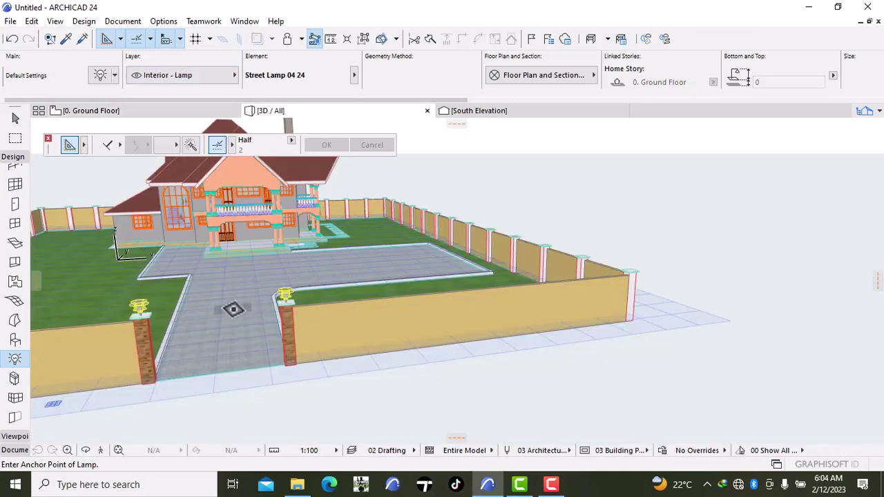
{"action": "scroll", "coordinate": [233, 339], "scroll_direction": "up", "scroll_amount": 5}
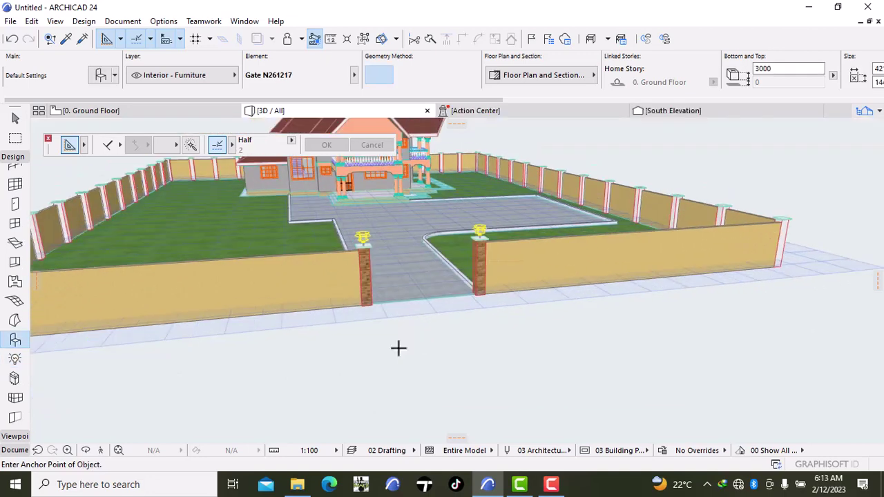
{"action": "scroll", "coordinate": [398, 347], "scroll_direction": "up", "scroll_amount": 2}
{"action": "middle_click_drag", "start_coordinate": [398, 347], "coordinate": [395, 385], "text": "shift"}
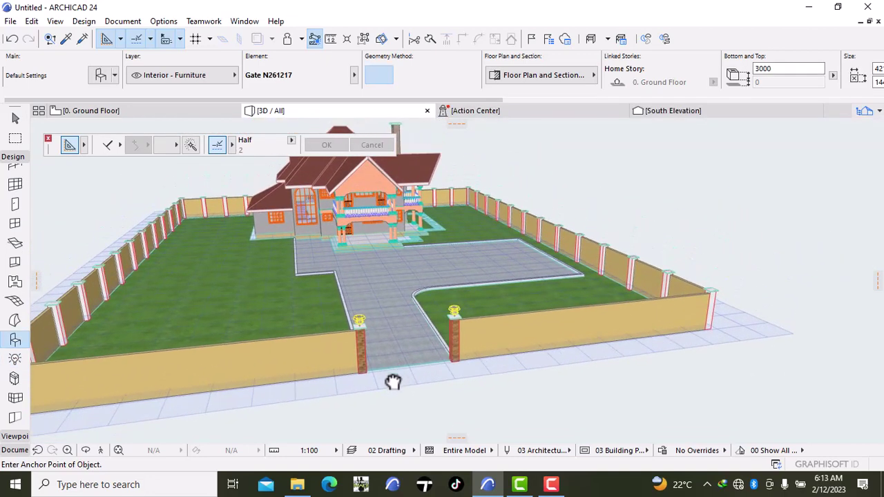
{"action": "scroll", "coordinate": [359, 341], "scroll_direction": "down", "scroll_amount": 3}
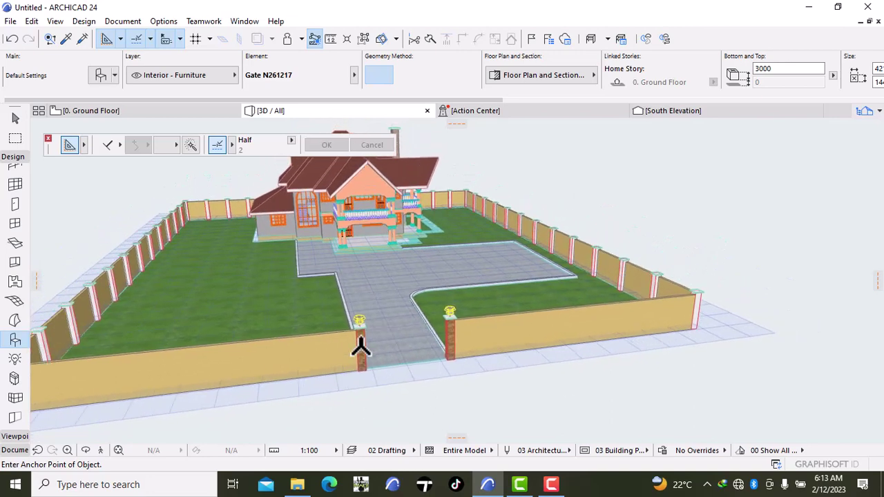
{"action": "scroll", "coordinate": [359, 347], "scroll_direction": "up", "scroll_amount": 3}
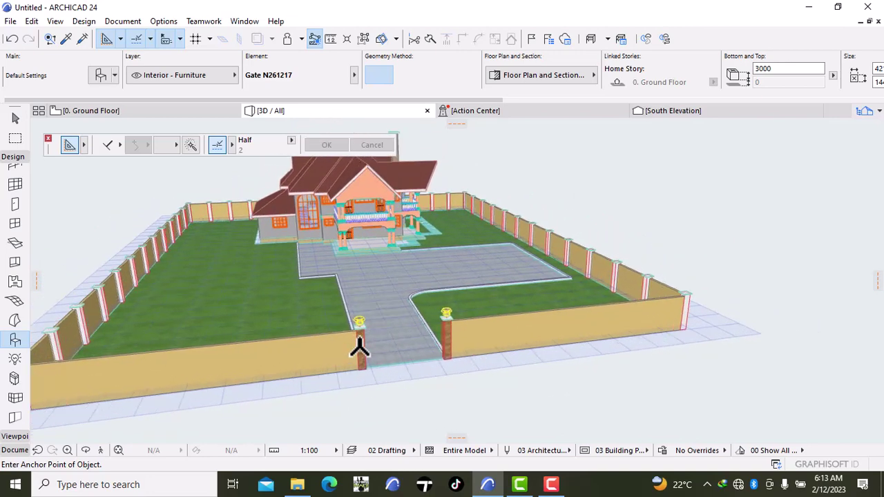
{"action": "scroll", "coordinate": [359, 347], "scroll_direction": "up", "scroll_amount": 3}
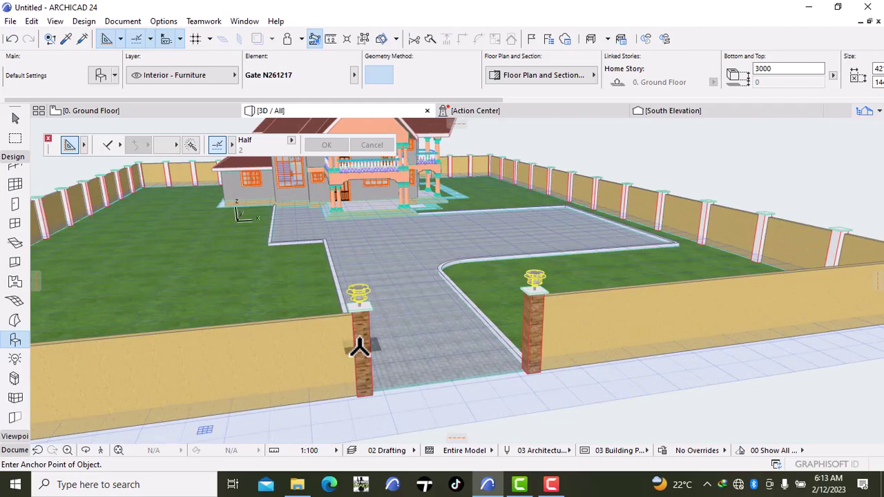
{"action": "scroll", "coordinate": [360, 348], "scroll_direction": "down", "scroll_amount": 4}
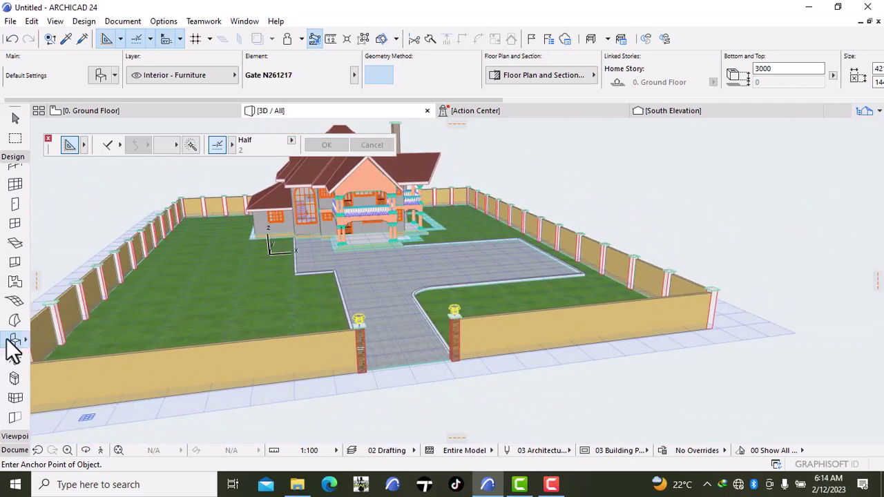
Load the Gate N261217 object file as the default object
{"action": "double_click", "coordinate": [27, 327]}
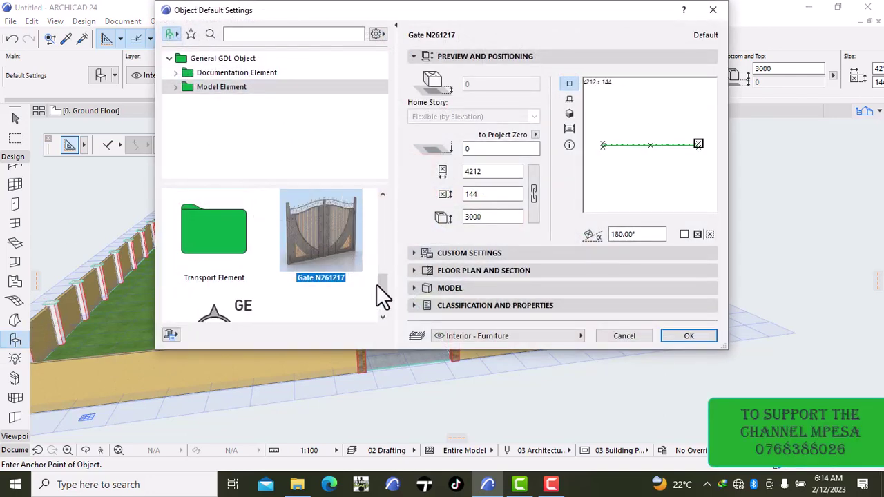
{"action": "mouse_move", "coordinate": [379, 287]}
{"action": "left_mouse_down"}
{"action": "mouse_move", "coordinate": [387, 213]}
{"action": "mouse_move", "coordinate": [386, 299]}
{"action": "mouse_move", "coordinate": [384, 281]}
{"action": "left_mouse_up"}
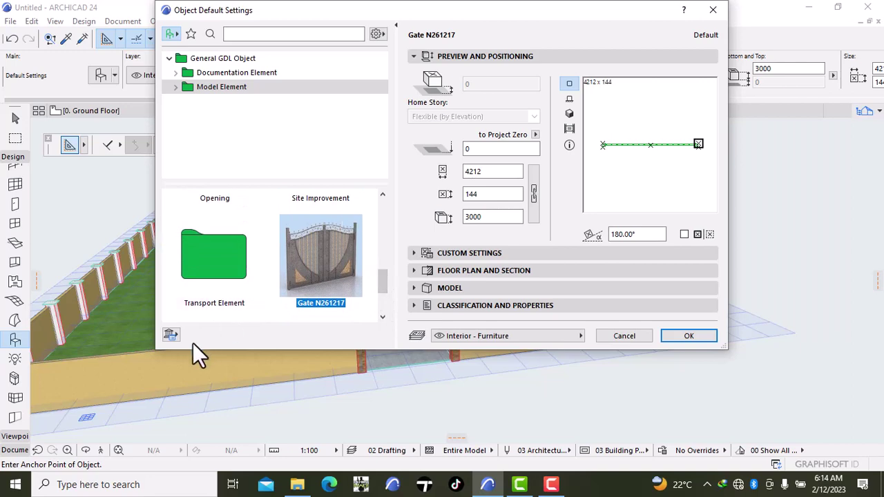
{"action": "left_click", "coordinate": [171, 335]}
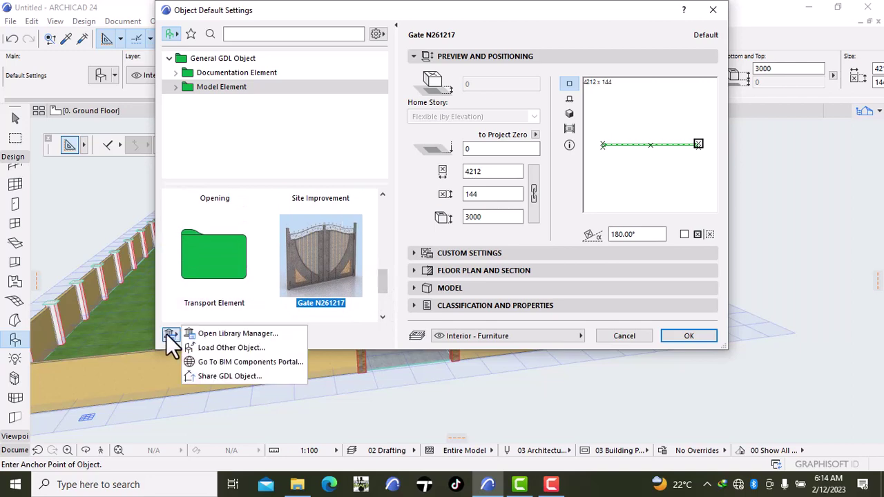
{"action": "left_click", "coordinate": [228, 346]}
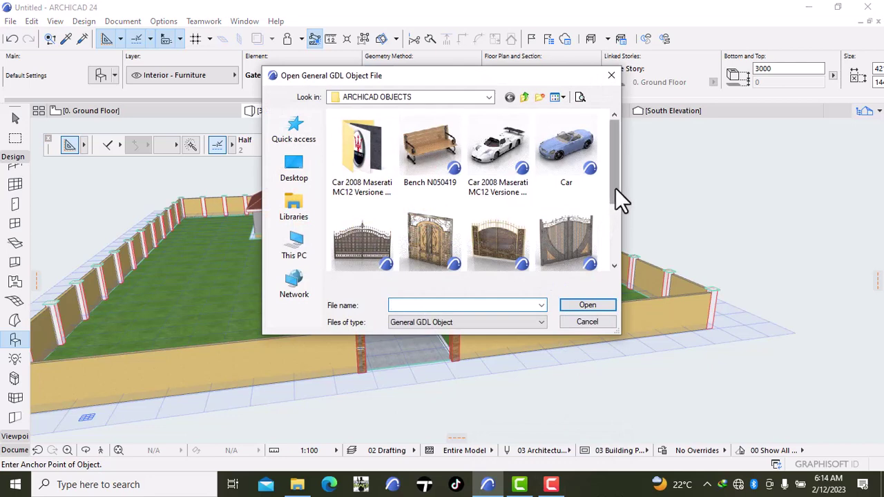
{"action": "left_click_drag", "start_coordinate": [616, 188], "coordinate": [601, 212]}
{"action": "left_click", "coordinate": [570, 208]}
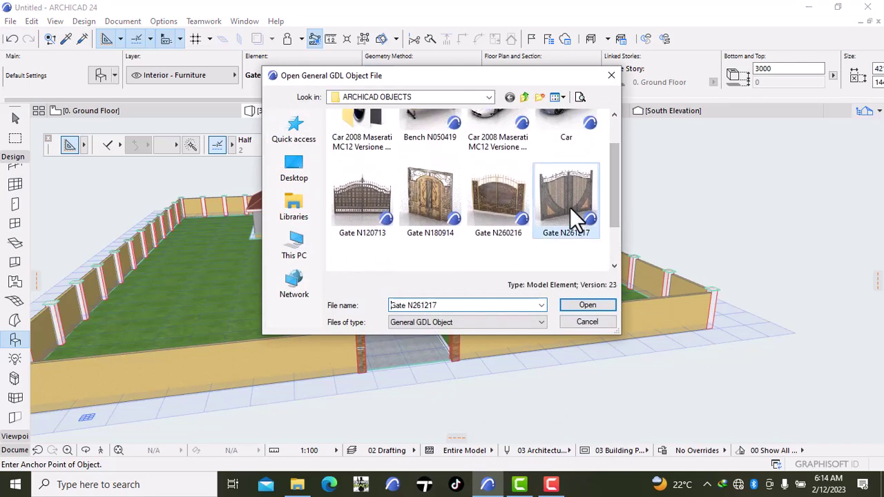
{"action": "left_click", "coordinate": [587, 306]}
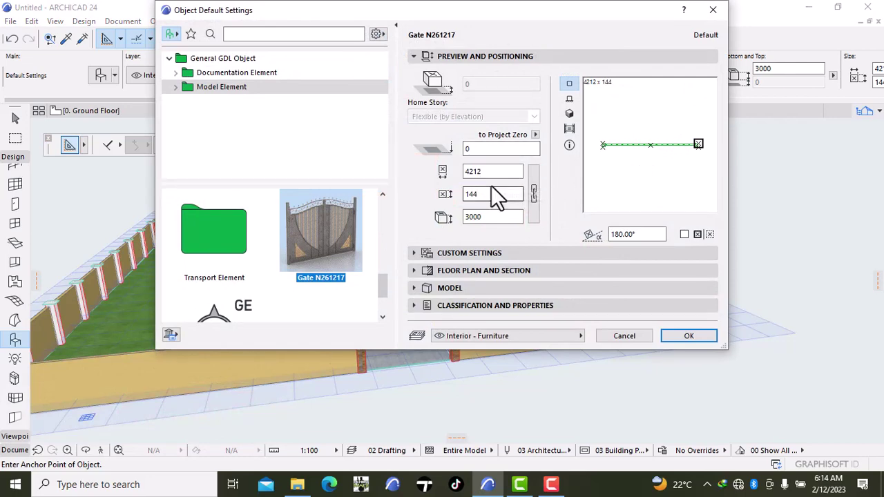
Set the gate's elevation to -450 from project zero and its width to 5000
{"action": "left_click", "coordinate": [496, 150]}
{"action": "type", "text": "-450"}
{"action": "key", "text": "Tab"}
{"action": "left_click", "coordinate": [495, 216]}
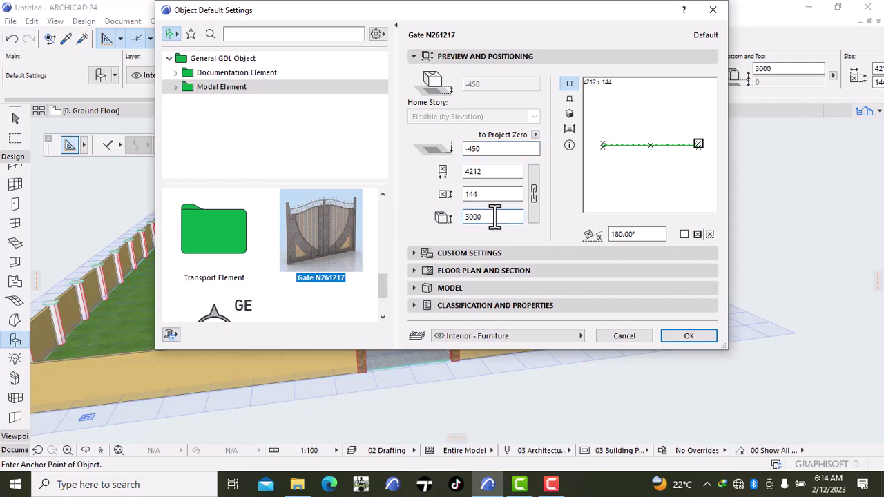
{"action": "double_click", "coordinate": [498, 173]}
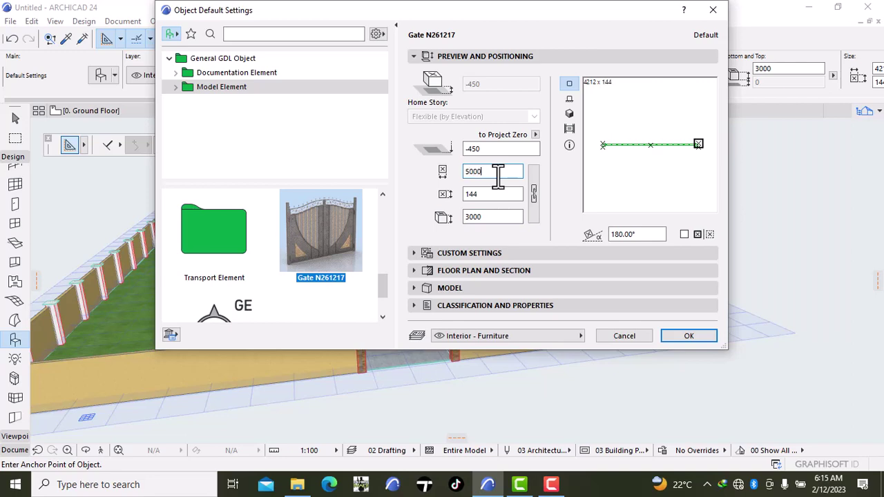
{"action": "left_click", "coordinate": [687, 338]}
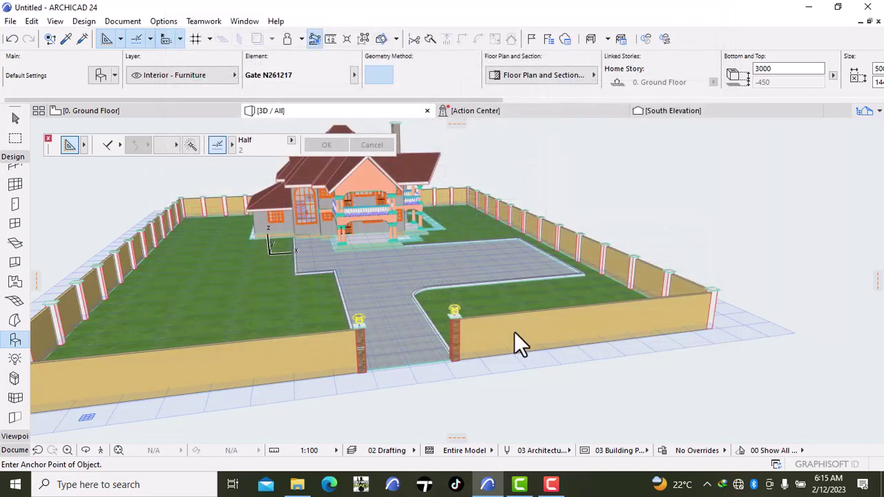
Place Gate N261217 across the driveway opening between the pillars and review it in 3D
{"action": "left_click", "coordinate": [382, 317]}
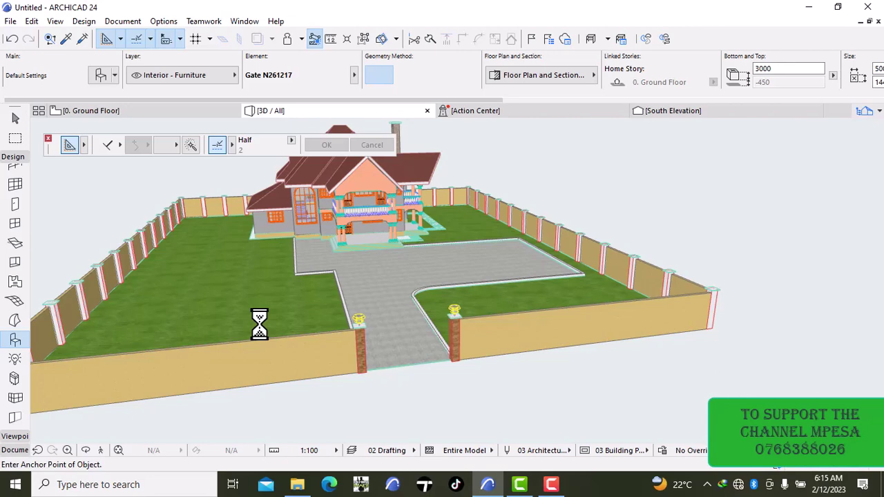
{"action": "left_click", "coordinate": [128, 111]}
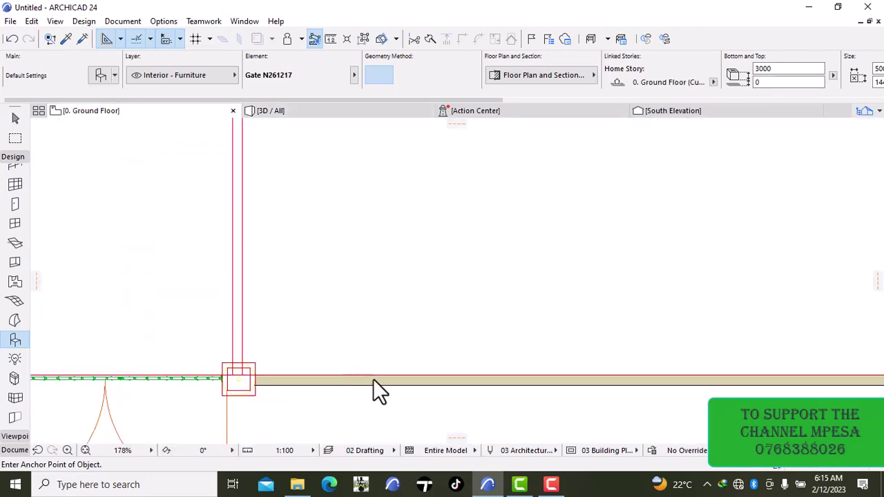
{"action": "left_click", "coordinate": [373, 380]}
{"action": "scroll", "coordinate": [269, 391], "scroll_direction": "down", "scroll_amount": 3}
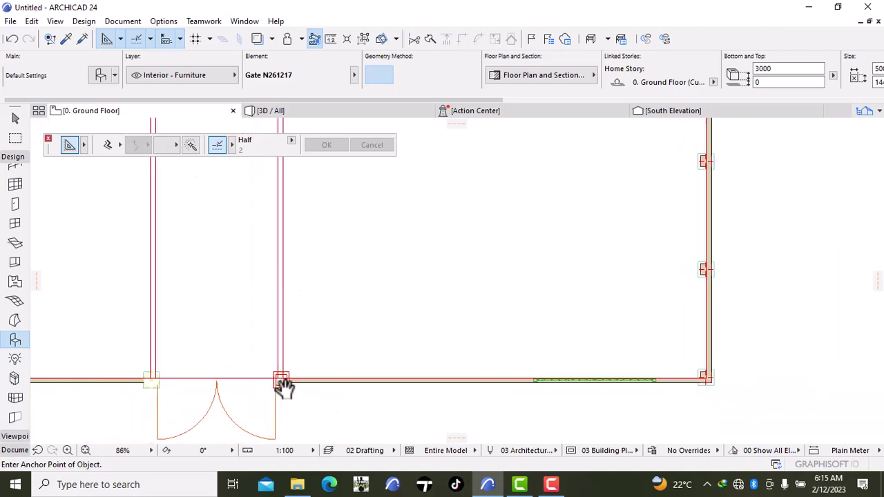
{"action": "scroll", "coordinate": [498, 407], "scroll_direction": "up", "scroll_amount": 5}
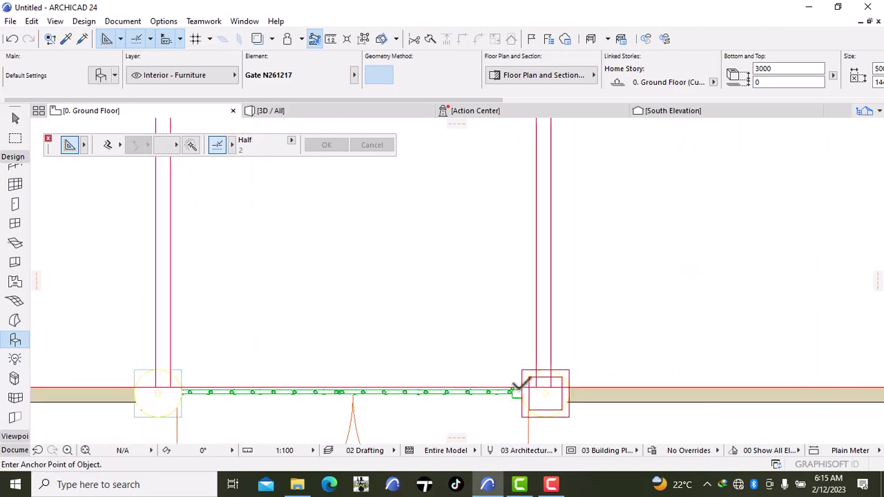
{"action": "left_click", "coordinate": [298, 111]}
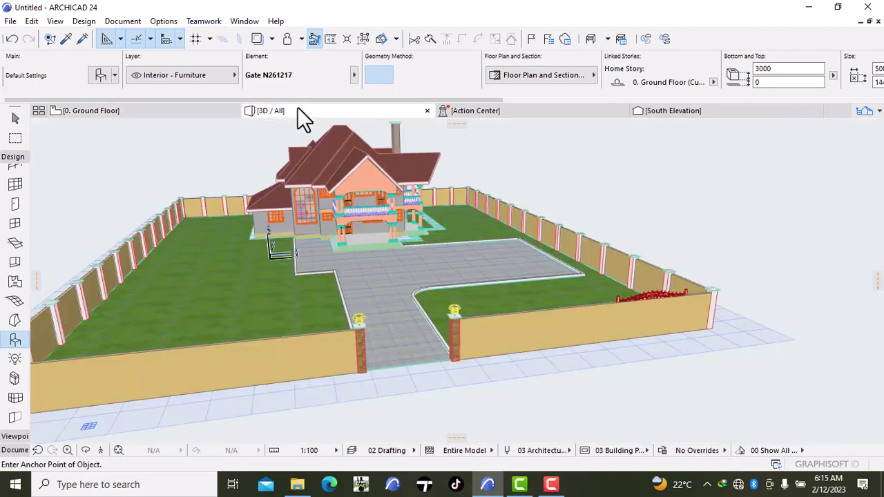
Place the double gate object between the two brick entrance pillars
{"action": "left_click", "coordinate": [386, 315]}
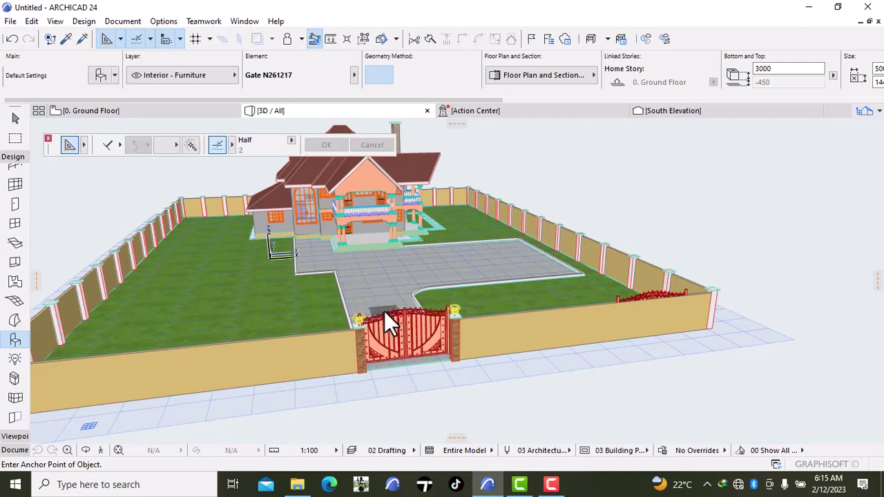
{"action": "scroll", "coordinate": [384, 311], "scroll_direction": "up", "scroll_amount": 2}
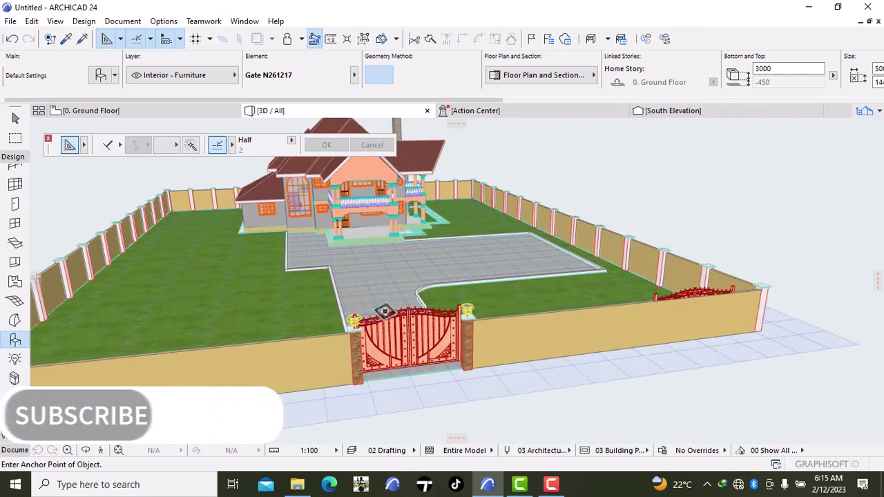
{"action": "scroll", "coordinate": [539, 307], "scroll_direction": "up", "scroll_amount": 1}
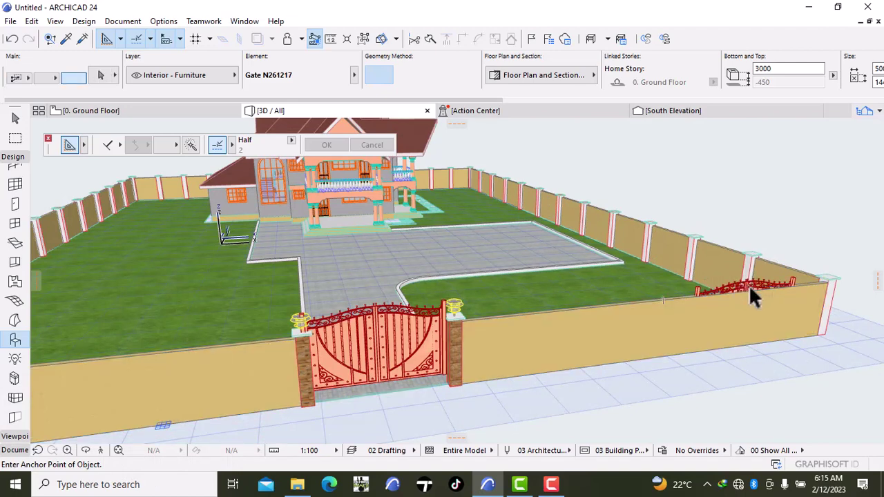
{"action": "left_click", "coordinate": [749, 285], "text": "shift"}
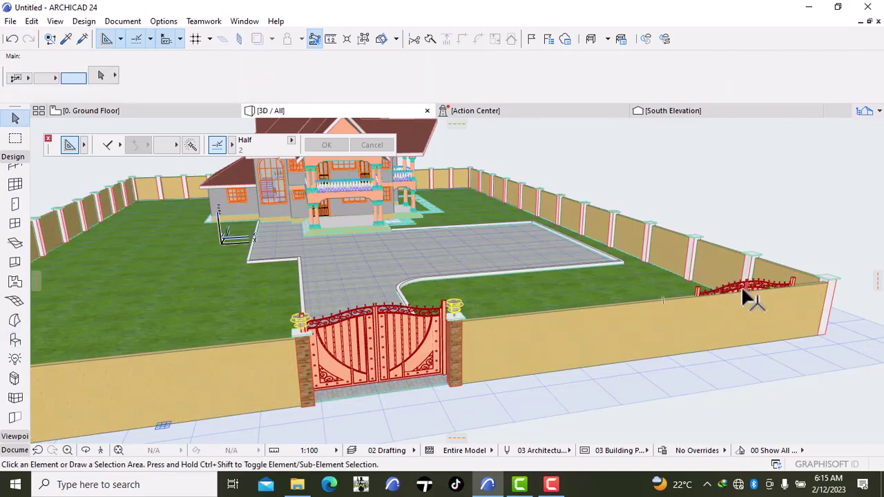
{"action": "scroll", "coordinate": [743, 291], "scroll_direction": "up", "scroll_amount": 3}
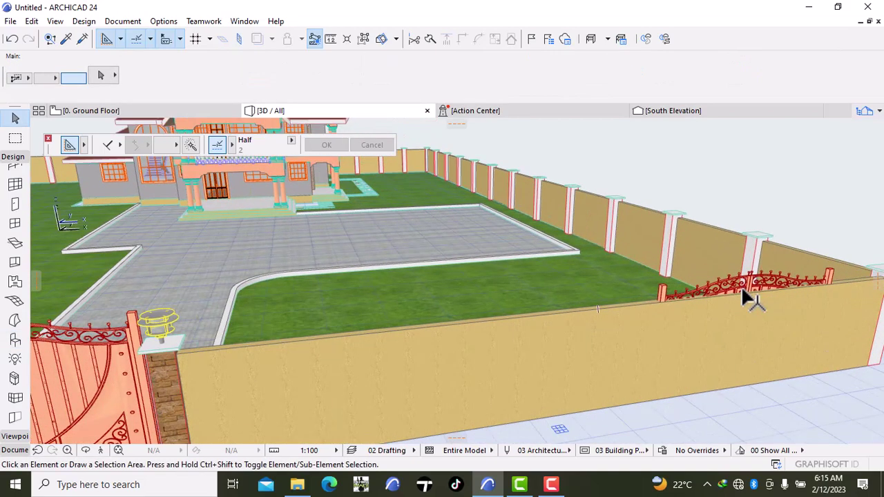
{"action": "scroll", "coordinate": [743, 290], "scroll_direction": "up", "scroll_amount": 3}
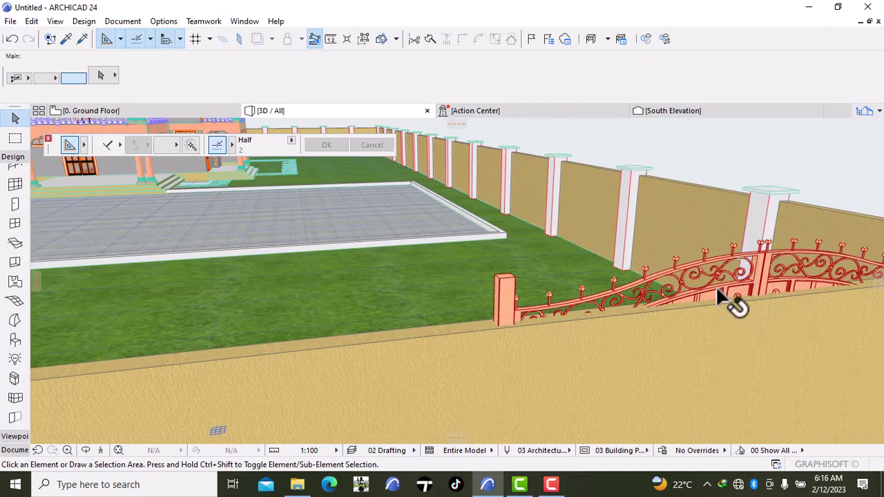
Delete the stray gate on the far boundary wall, then select the entrance gate
{"action": "left_click", "coordinate": [716, 286]}
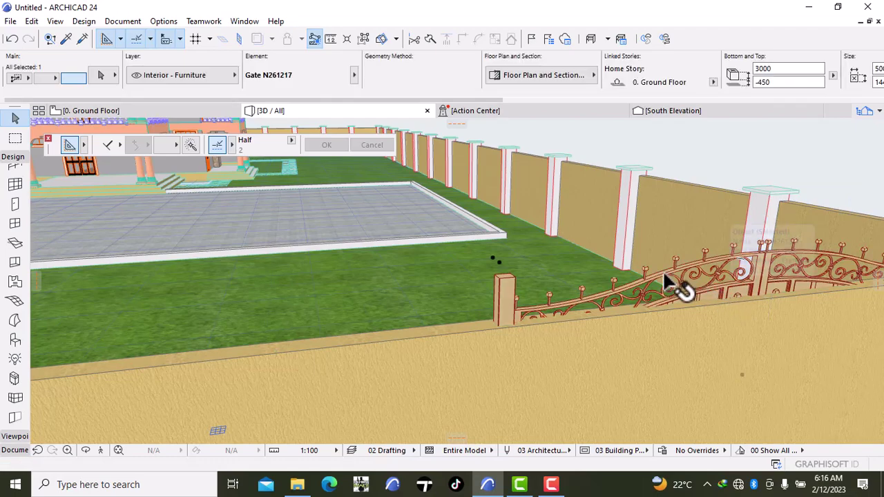
{"action": "key", "text": "Delete"}
{"action": "scroll", "coordinate": [674, 284], "scroll_direction": "down", "scroll_amount": 10}
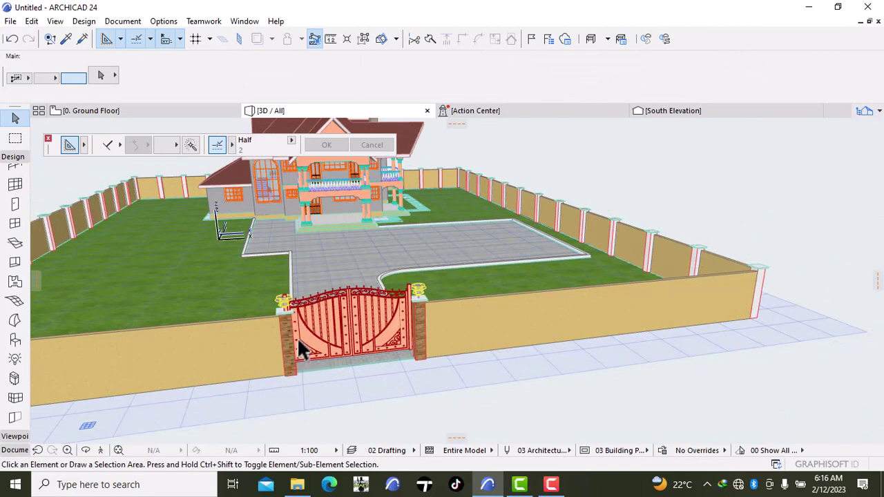
{"action": "scroll", "coordinate": [301, 349], "scroll_direction": "up", "scroll_amount": 2}
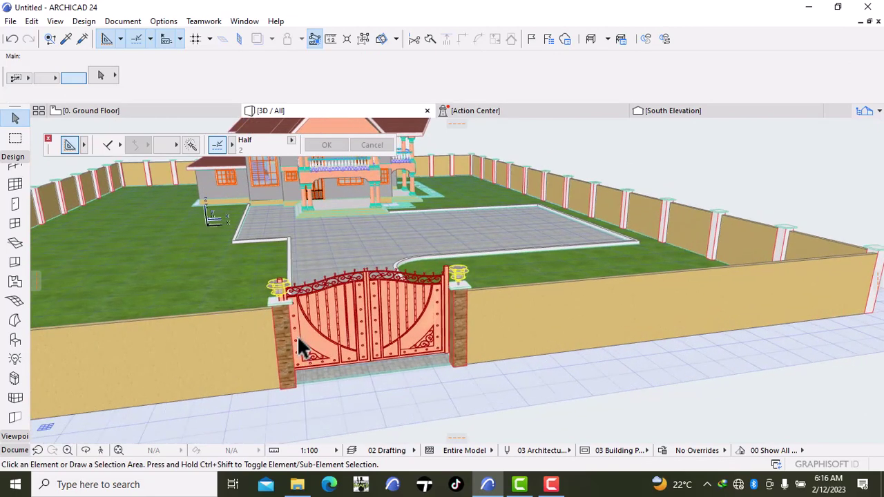
{"action": "middle_click_drag", "start_coordinate": [300, 349], "coordinate": [390, 324], "text": "shift"}
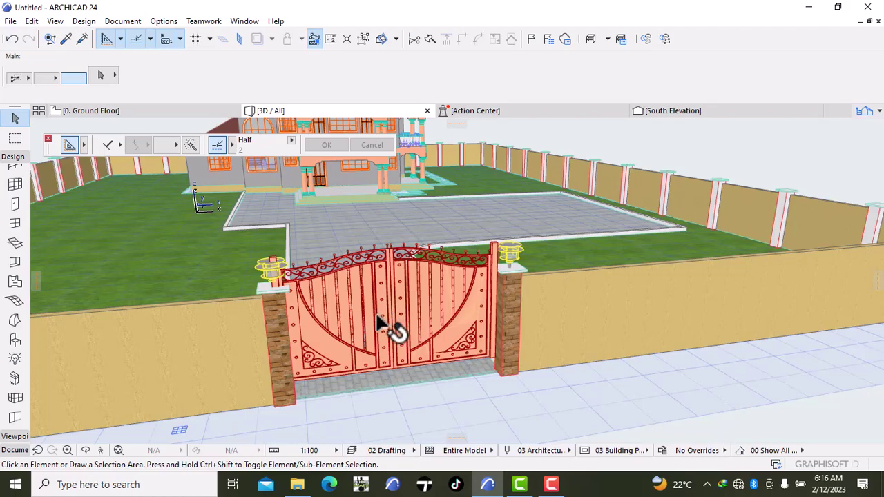
{"action": "left_click", "coordinate": [378, 321]}
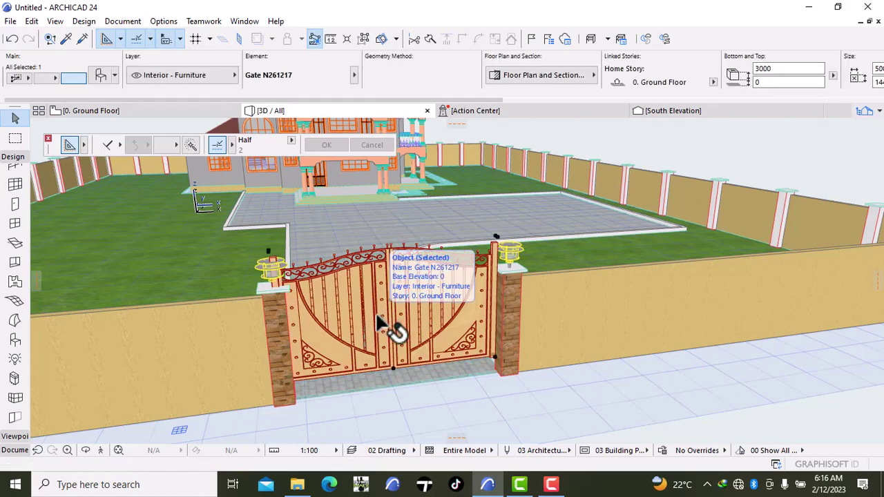
Set the entrance gate's elevation to -450 relative to Project Zero in its settings
{"action": "double_click", "coordinate": [378, 322]}
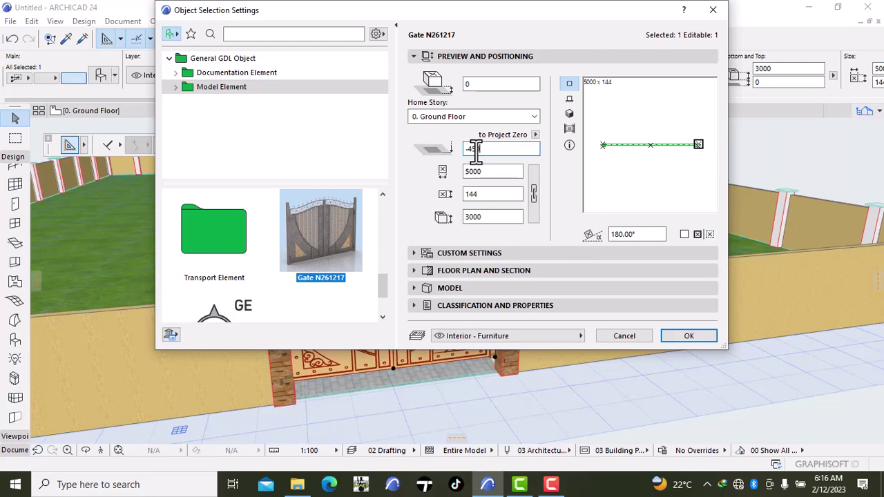
{"action": "left_click", "coordinate": [475, 149]}
{"action": "type", "text": "-450"}
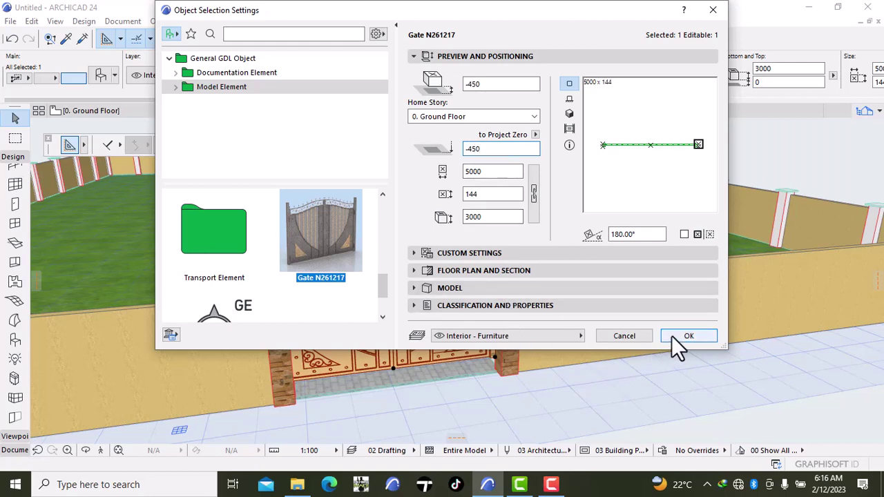
{"action": "left_click", "coordinate": [677, 339]}
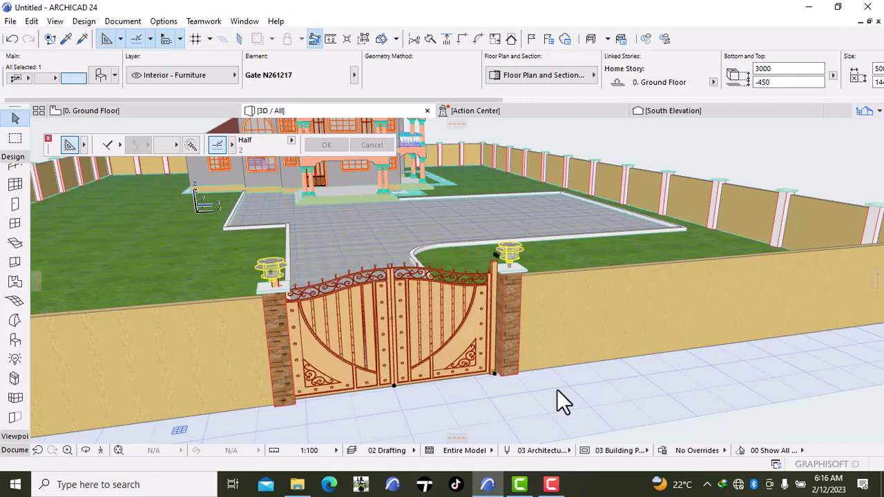
{"action": "key", "text": "Escape"}
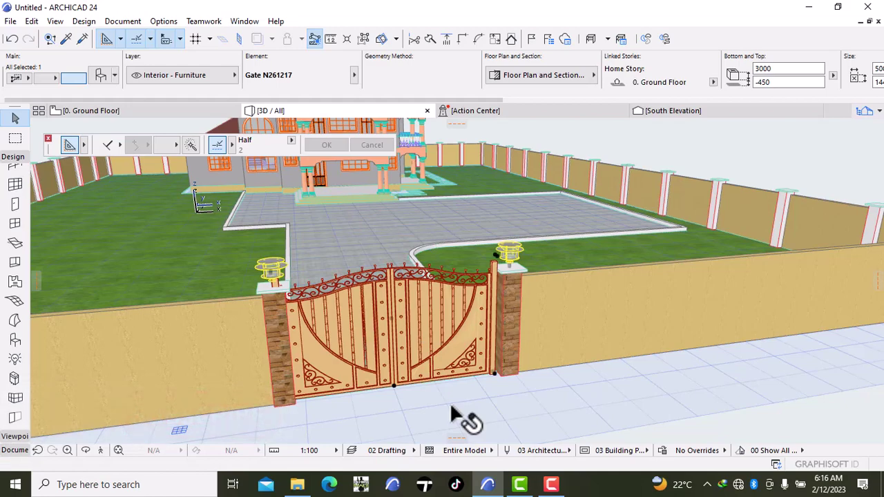
{"action": "key", "text": "ctrl+t"}
Switch off the gate's Paint - Peach copy 1 surface override to reveal its dark texture
{"action": "left_click", "coordinate": [432, 288]}
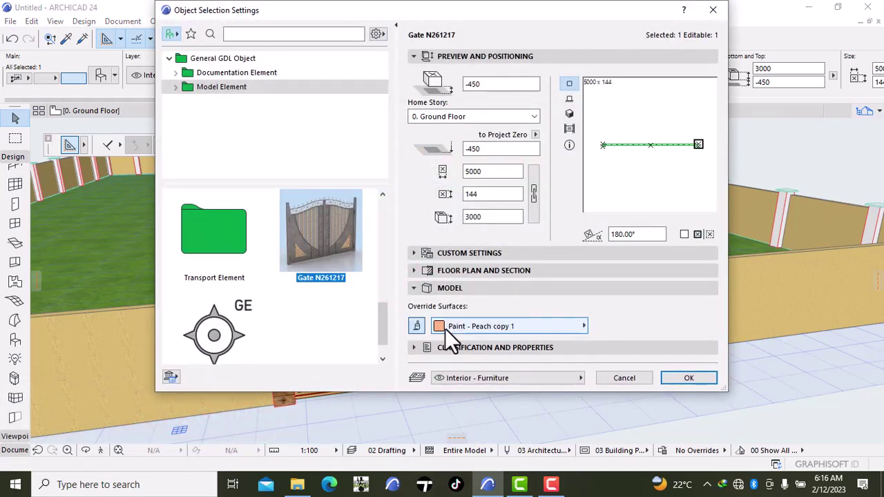
{"action": "left_click", "coordinate": [417, 326]}
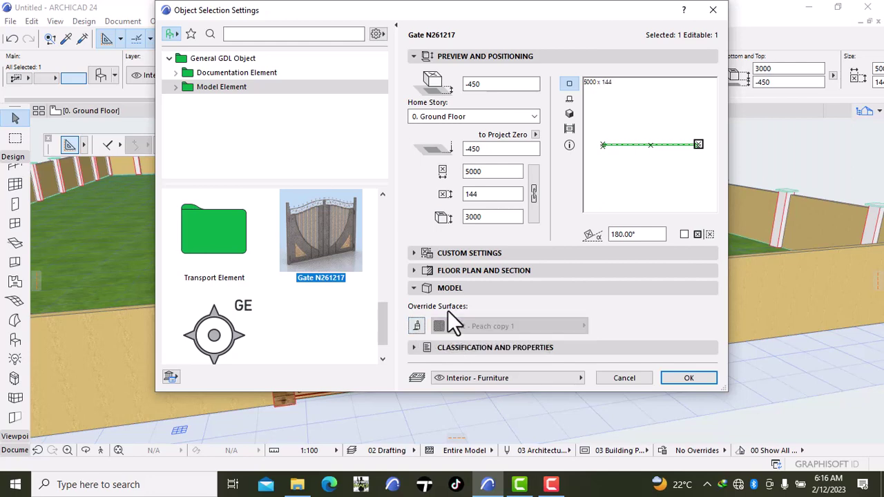
{"action": "left_click", "coordinate": [671, 380]}
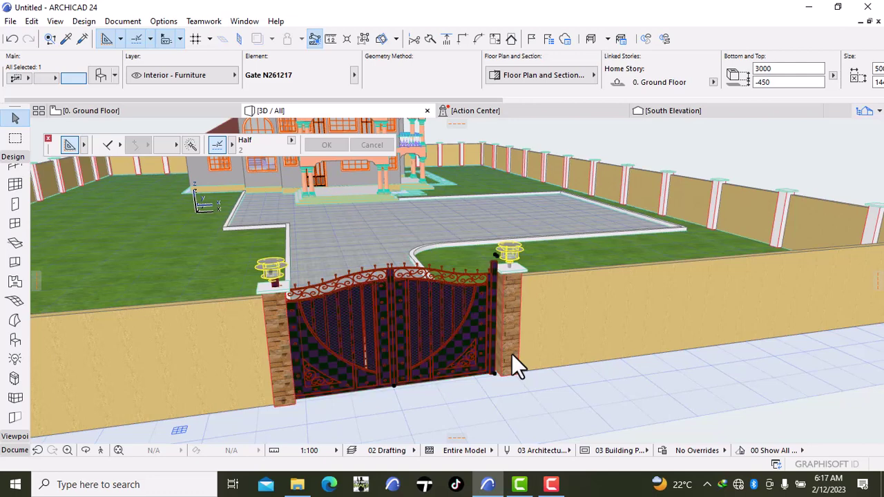
{"action": "scroll", "coordinate": [512, 354], "scroll_direction": "down", "scroll_amount": 3}
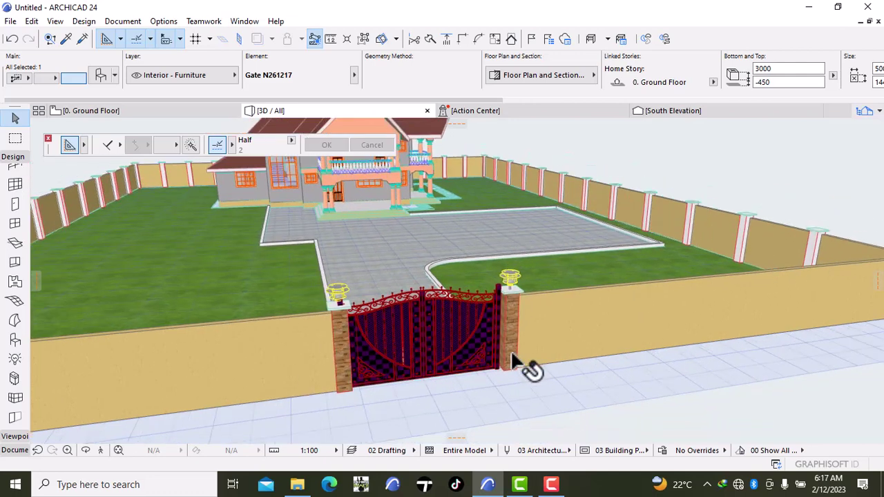
{"action": "scroll", "coordinate": [512, 357], "scroll_direction": "down", "scroll_amount": 4}
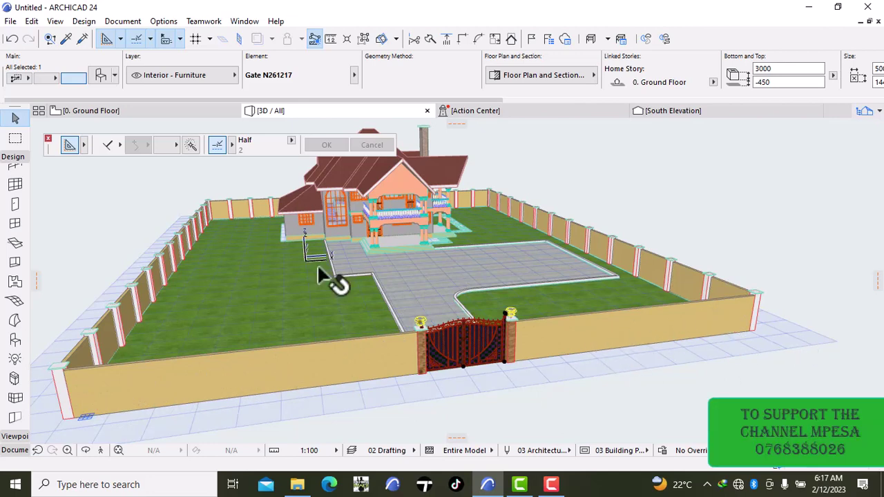
{"action": "left_click", "coordinate": [113, 116]}
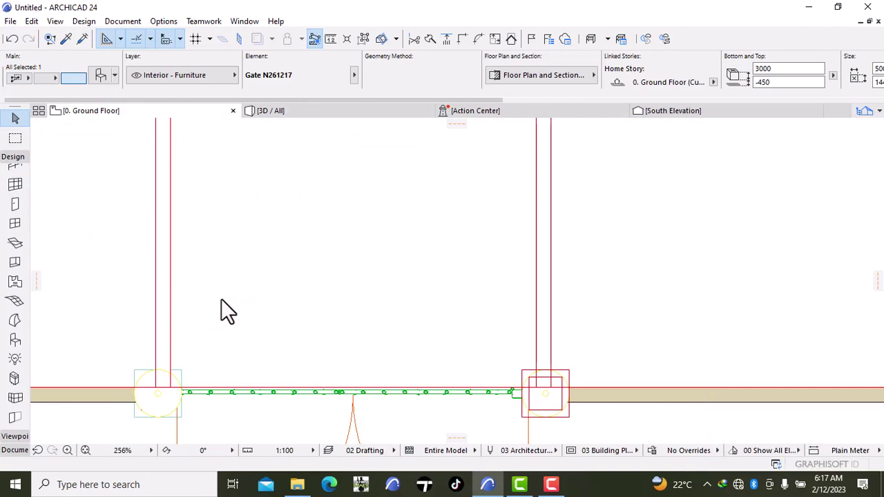
Check the two corner columns at the right-hand boundary wall corner, then clear the selection
{"action": "scroll", "coordinate": [242, 307], "scroll_direction": "down", "scroll_amount": 3}
{"action": "scroll", "coordinate": [556, 362], "scroll_direction": "down", "scroll_amount": 4}
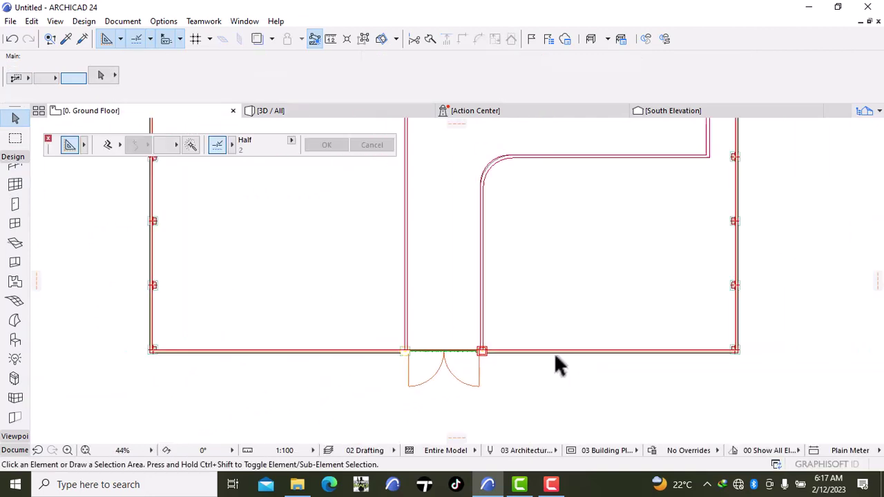
{"action": "scroll", "coordinate": [556, 356], "scroll_direction": "down", "scroll_amount": 1}
{"action": "middle_click_drag", "start_coordinate": [740, 389], "coordinate": [517, 383]}
{"action": "scroll", "coordinate": [493, 355], "scroll_direction": "up", "scroll_amount": 3}
{"action": "scroll", "coordinate": [471, 379], "scroll_direction": "up", "scroll_amount": 3}
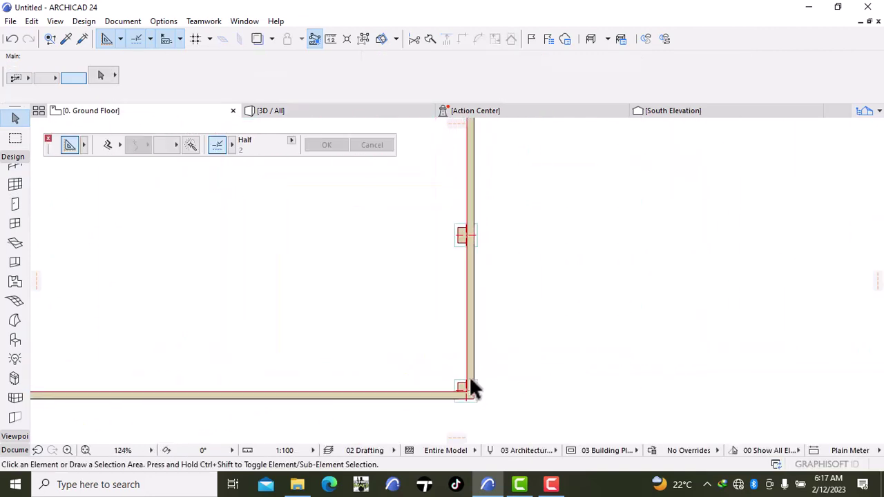
{"action": "scroll", "coordinate": [484, 410], "scroll_direction": "up", "scroll_amount": 1}
{"action": "middle_click_drag", "start_coordinate": [484, 410], "coordinate": [495, 325]}
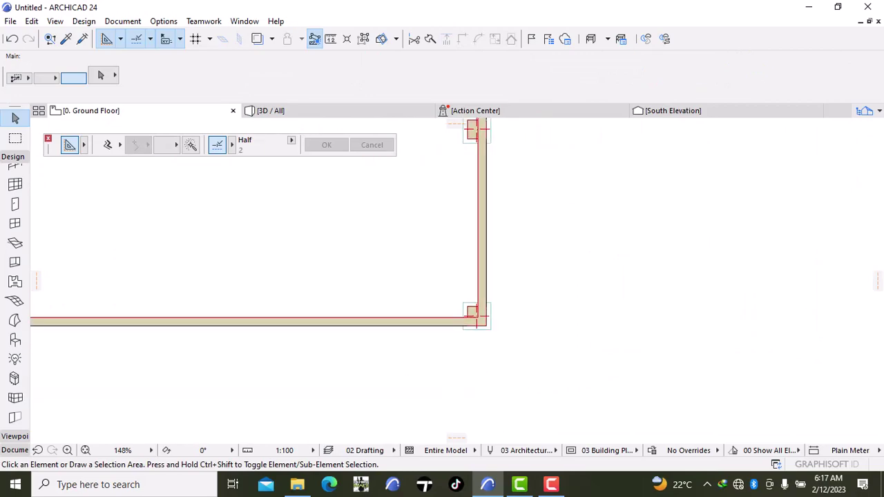
{"action": "left_click", "coordinate": [550, 484]}
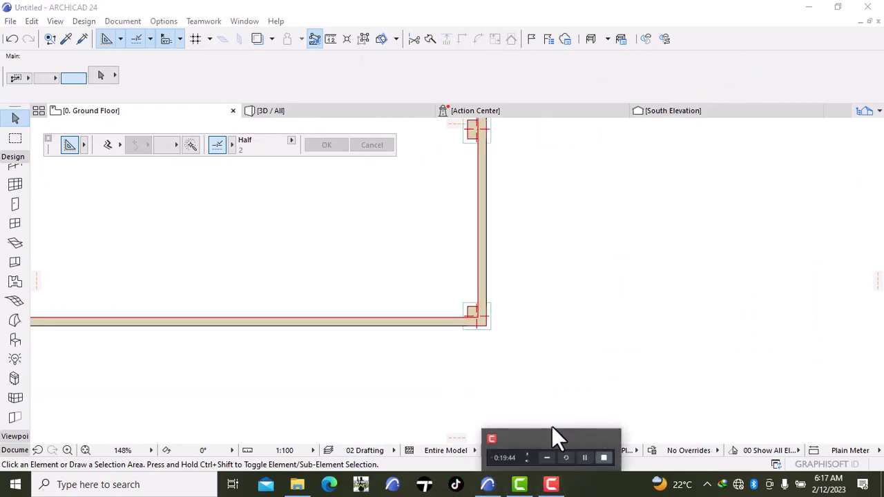
{"action": "left_click", "coordinate": [548, 456]}
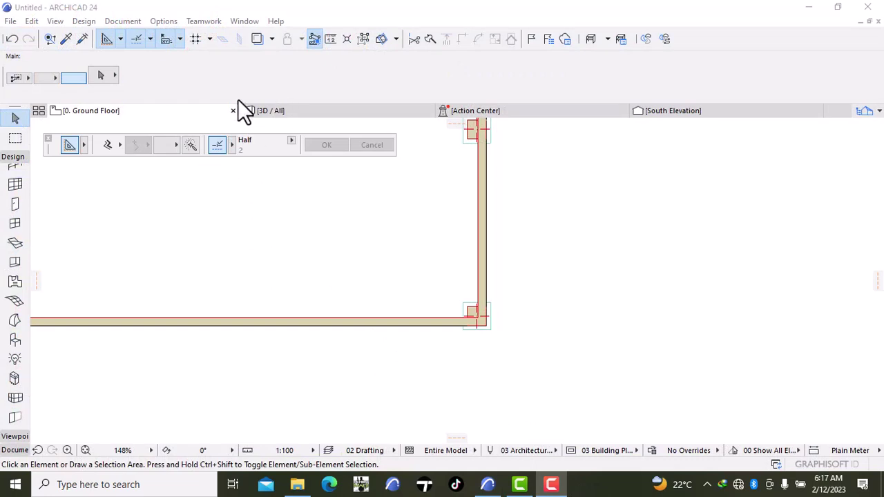
{"action": "scroll", "coordinate": [468, 345], "scroll_direction": "up", "scroll_amount": 6}
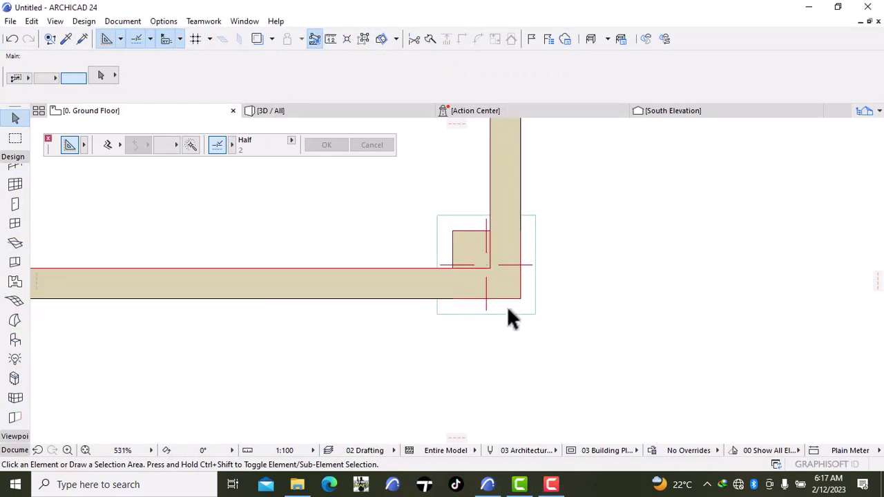
{"action": "left_click", "coordinate": [524, 312]}
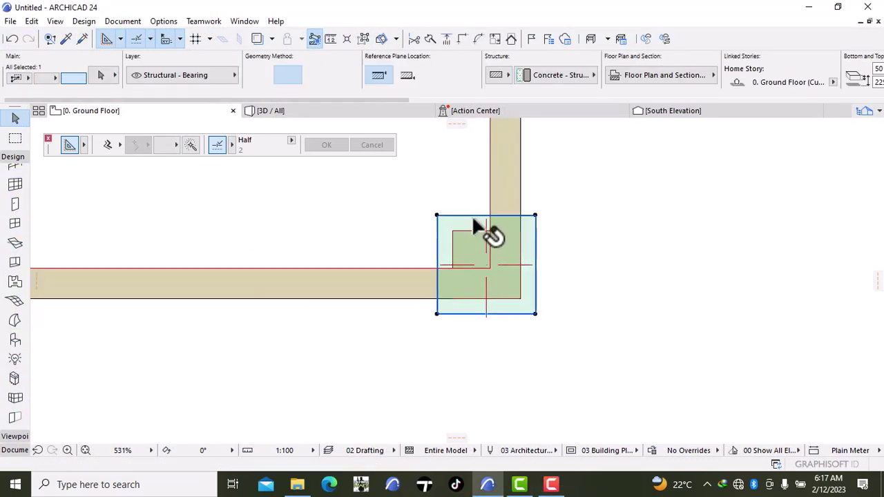
{"action": "left_click", "coordinate": [478, 236], "text": "shift"}
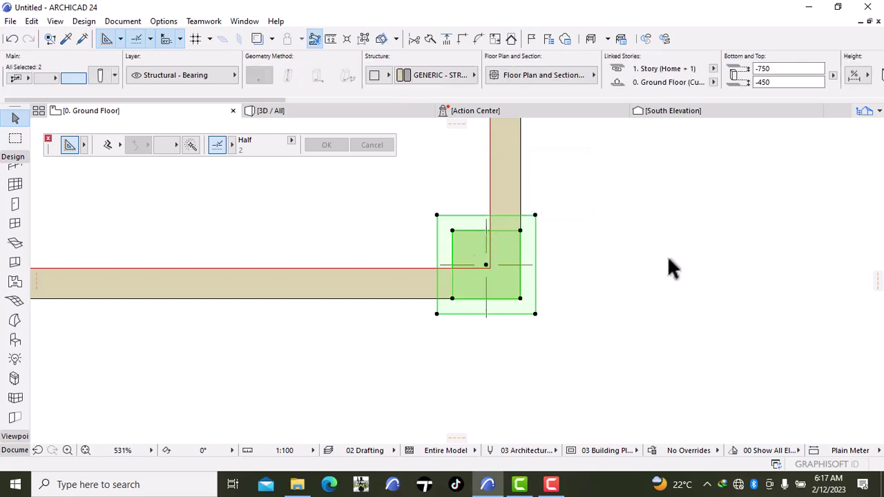
{"action": "scroll", "coordinate": [665, 255], "scroll_direction": "down", "scroll_amount": 6}
{"action": "scroll", "coordinate": [666, 261], "scroll_direction": "down", "scroll_amount": 4}
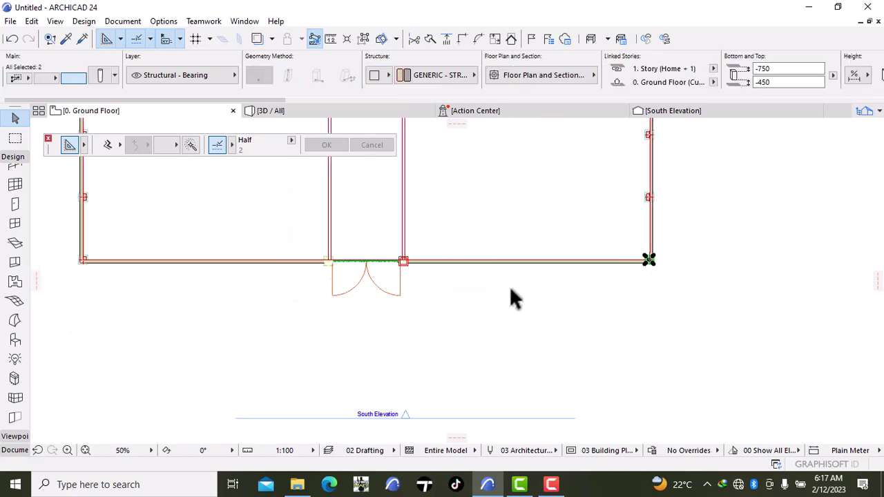
{"action": "key", "text": "Escape"}
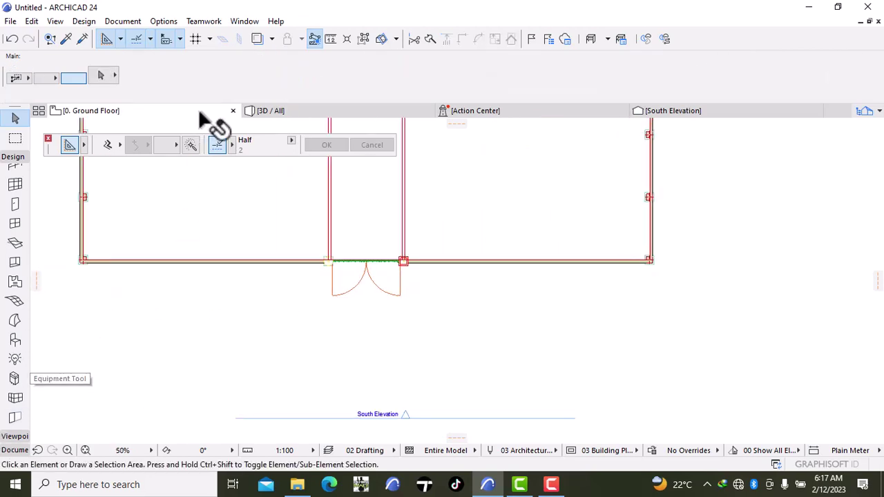
Measure the distance from the gate column corner to the right-hand wall corner
{"action": "left_click", "coordinate": [330, 40]}
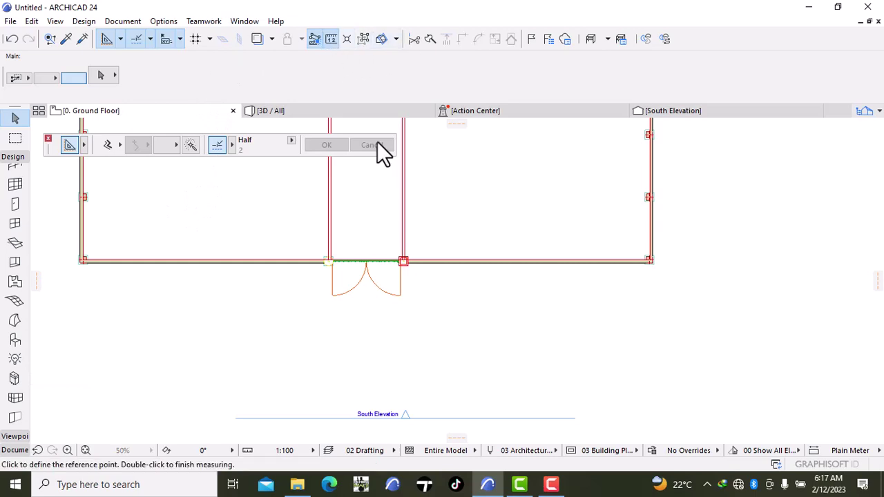
{"action": "scroll", "coordinate": [387, 292], "scroll_direction": "up", "scroll_amount": 4}
{"action": "middle_click_drag", "start_coordinate": [387, 293], "coordinate": [365, 440]}
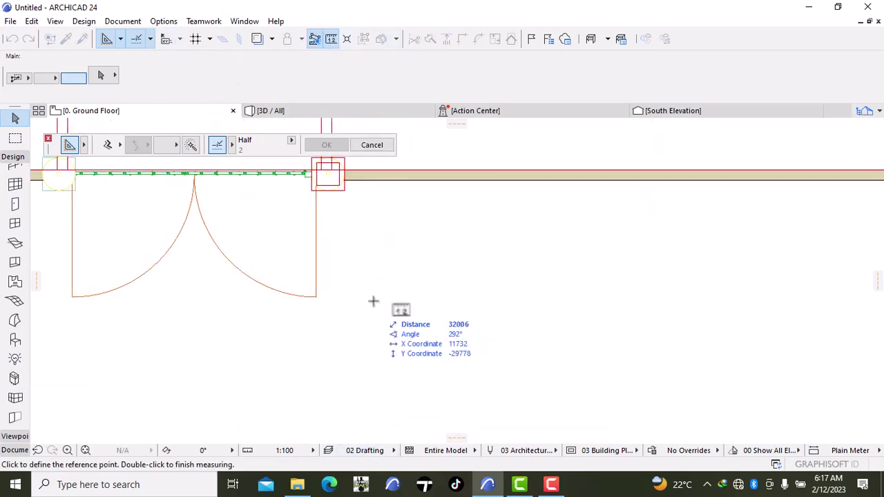
{"action": "middle_click_drag", "start_coordinate": [361, 237], "coordinate": [336, 414]}
{"action": "scroll", "coordinate": [299, 343], "scroll_direction": "up", "scroll_amount": 2}
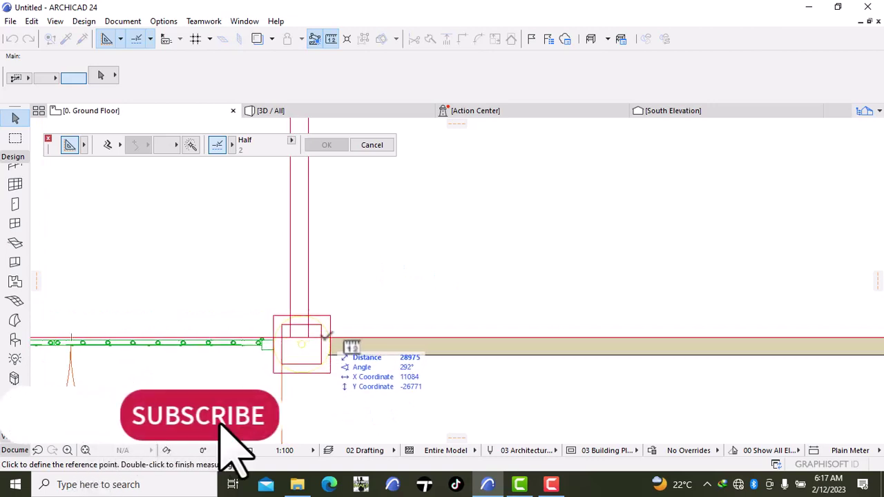
{"action": "left_click", "coordinate": [321, 337]}
{"action": "scroll", "coordinate": [584, 360], "scroll_direction": "down", "scroll_amount": 3}
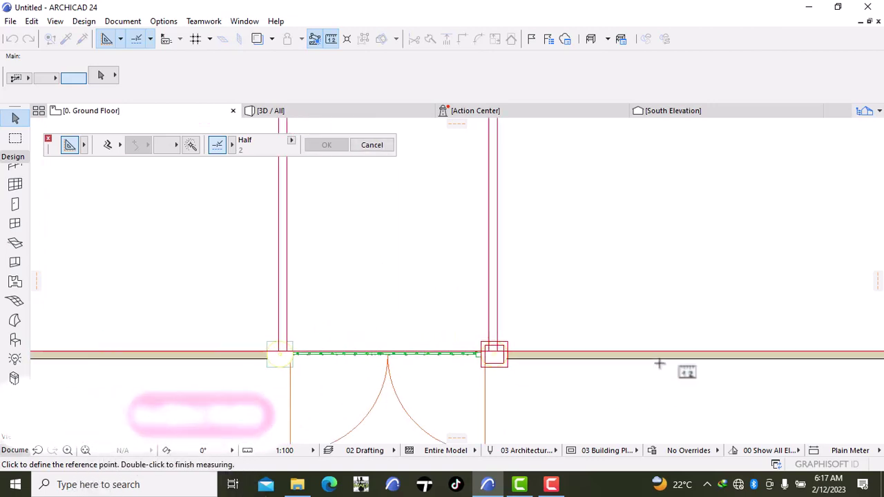
{"action": "middle_click_drag", "start_coordinate": [687, 366], "coordinate": [10, 395]}
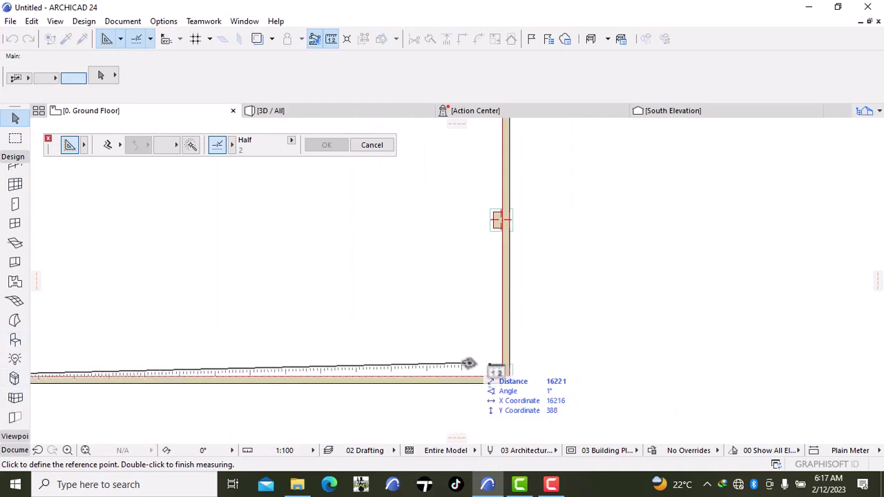
{"action": "double_click", "coordinate": [463, 364]}
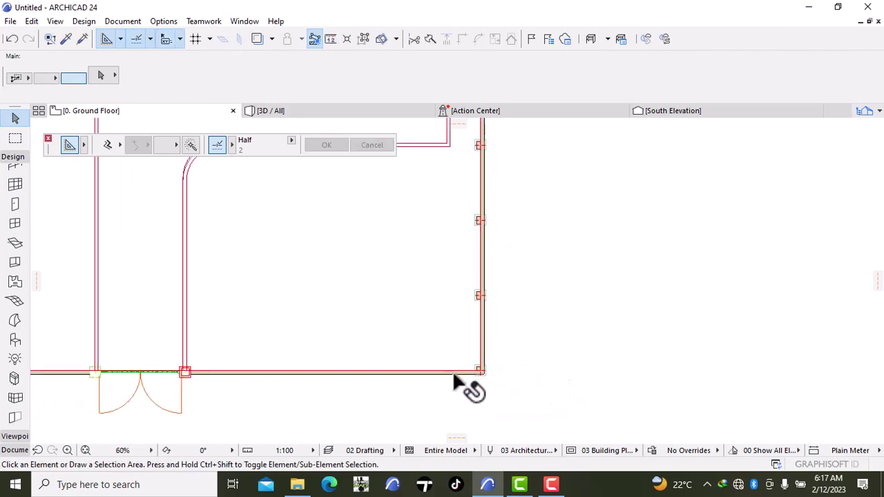
Select the corner column at the right-hand end of the front wall
{"action": "scroll", "coordinate": [478, 378], "scroll_direction": "down", "scroll_amount": 1}
{"action": "scroll", "coordinate": [474, 408], "scroll_direction": "up", "scroll_amount": 4}
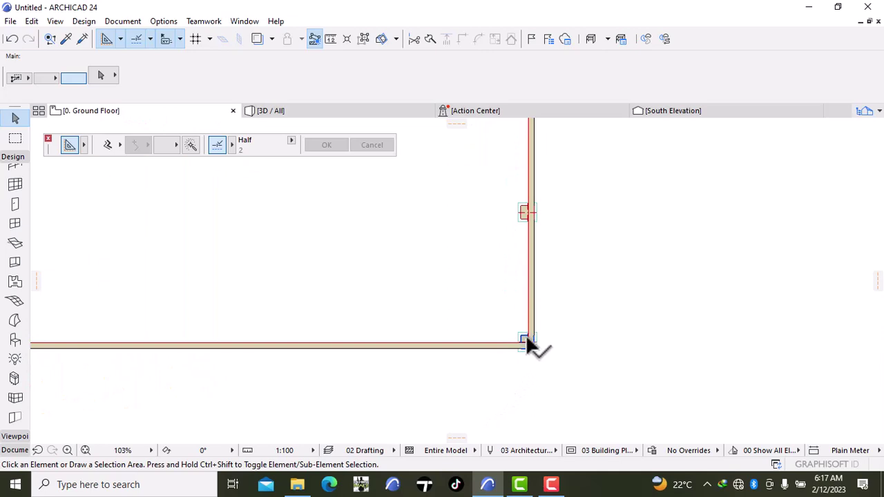
{"action": "left_click", "coordinate": [528, 339]}
{"action": "scroll", "coordinate": [532, 340], "scroll_direction": "up", "scroll_amount": 2}
{"action": "scroll", "coordinate": [536, 332], "scroll_direction": "up", "scroll_amount": 5}
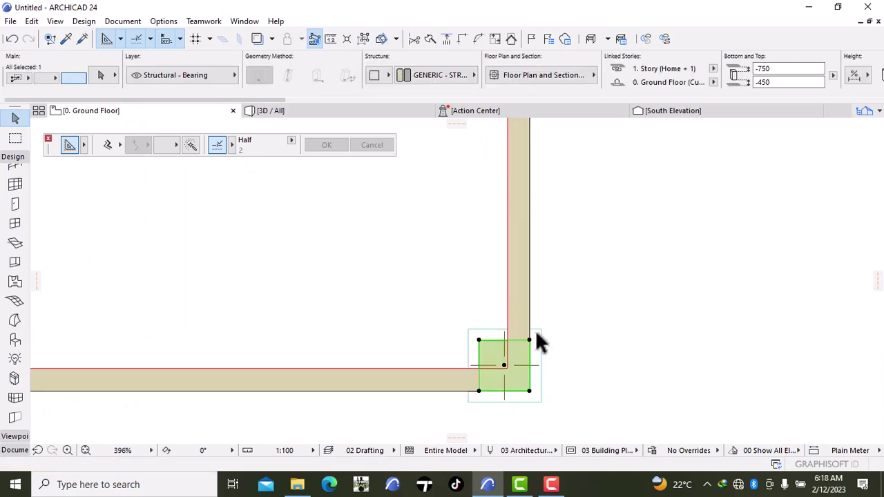
{"action": "left_click", "coordinate": [547, 346]}
Set up Multiply for the right corner column with 5 distributed copies
{"action": "right_click", "coordinate": [588, 324]}
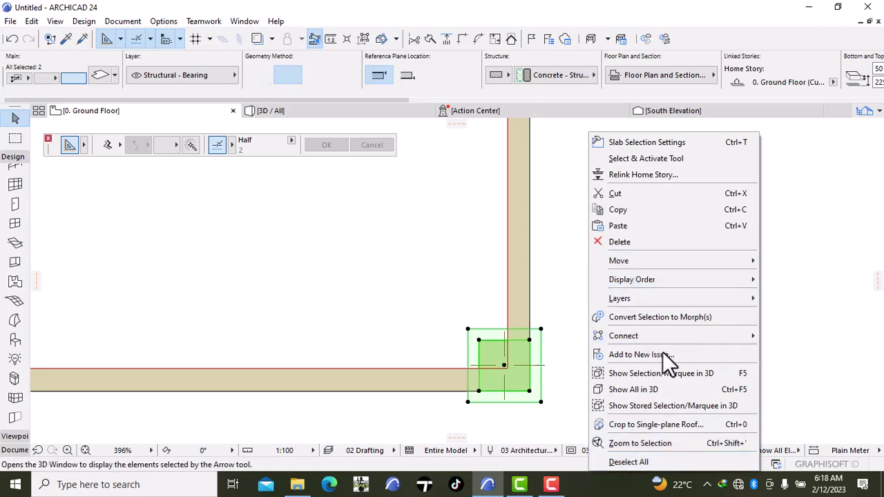
{"action": "mouse_move", "coordinate": [678, 260]}
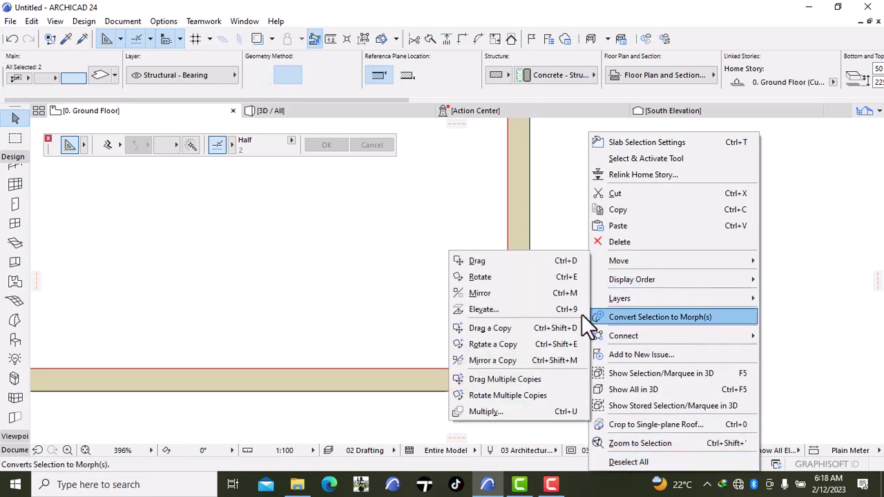
{"action": "left_click", "coordinate": [493, 410]}
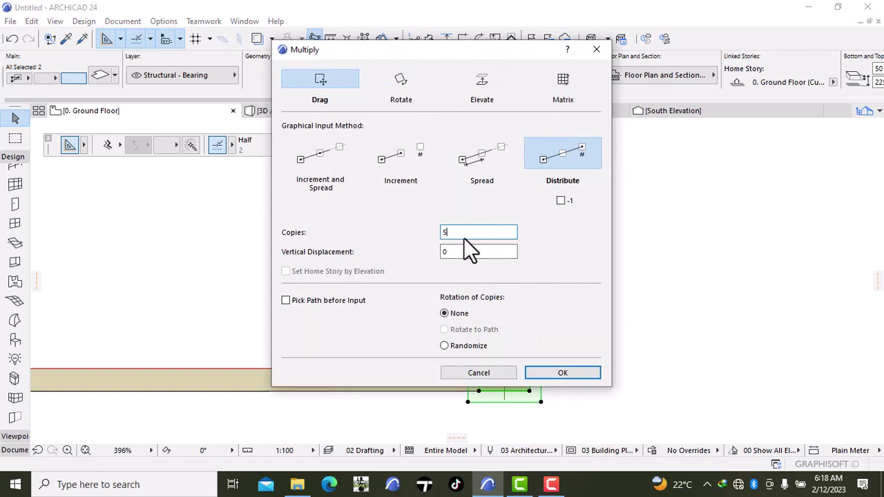
{"action": "type", "text": "5"}
{"action": "left_click", "coordinate": [563, 373]}
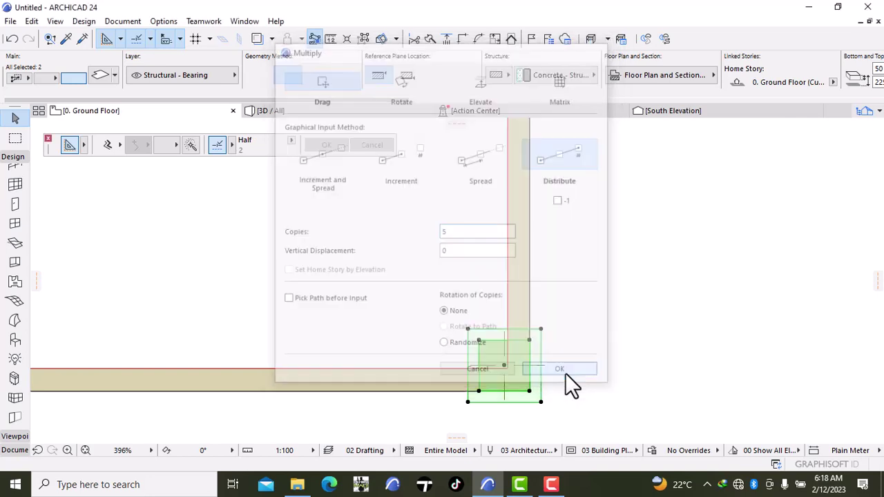
Distribute the five column copies from the right corner to the gate column
{"action": "left_click", "coordinate": [477, 391]}
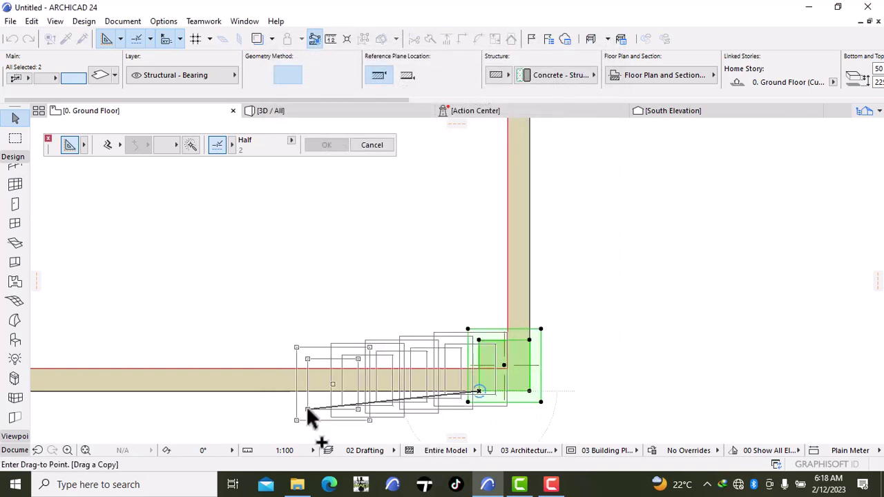
{"action": "scroll", "coordinate": [312, 414], "scroll_direction": "down", "scroll_amount": 3}
{"action": "middle_click_drag", "start_coordinate": [316, 419], "coordinate": [531, 367]}
{"action": "scroll", "coordinate": [255, 397], "scroll_direction": "down", "scroll_amount": 3}
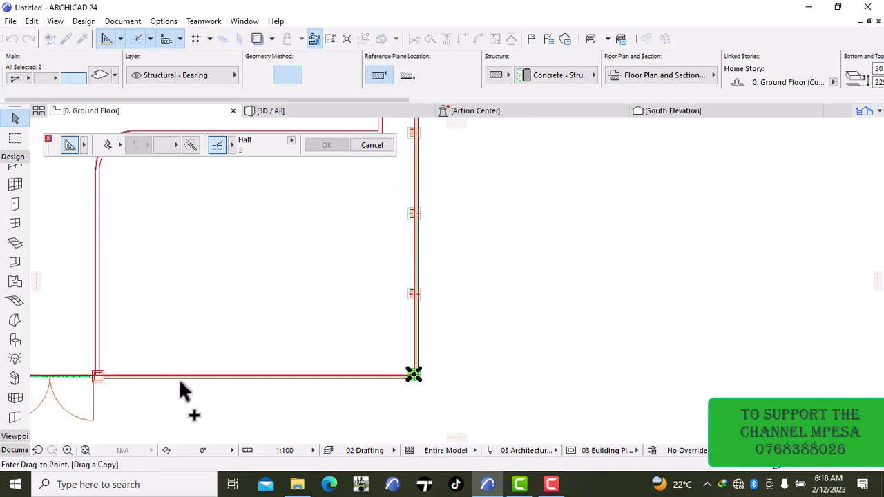
{"action": "middle_click_drag", "start_coordinate": [182, 389], "coordinate": [316, 405]}
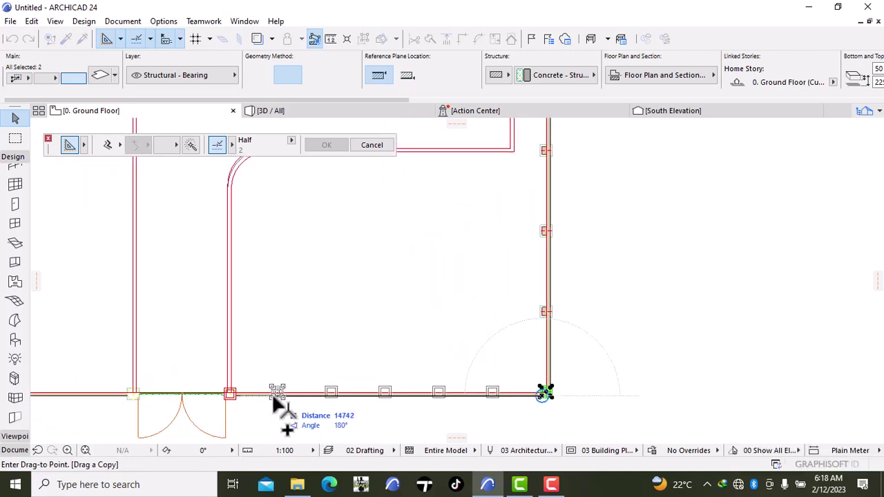
{"action": "left_click", "coordinate": [277, 406]}
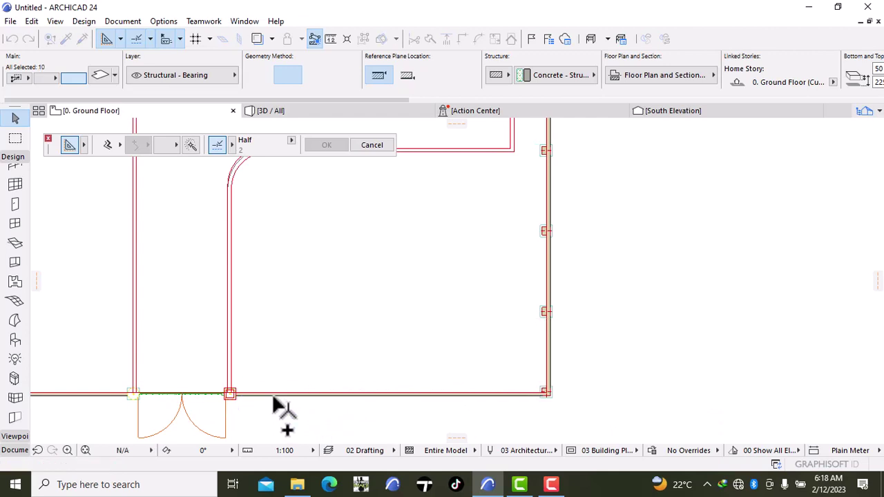
{"action": "left_click", "coordinate": [335, 414]}
{"action": "scroll", "coordinate": [336, 414], "scroll_direction": "down", "scroll_amount": 4}
Select the left corner column and set up Multiply with 5 distributed copies
{"action": "middle_click_drag", "start_coordinate": [348, 413], "coordinate": [638, 421]}
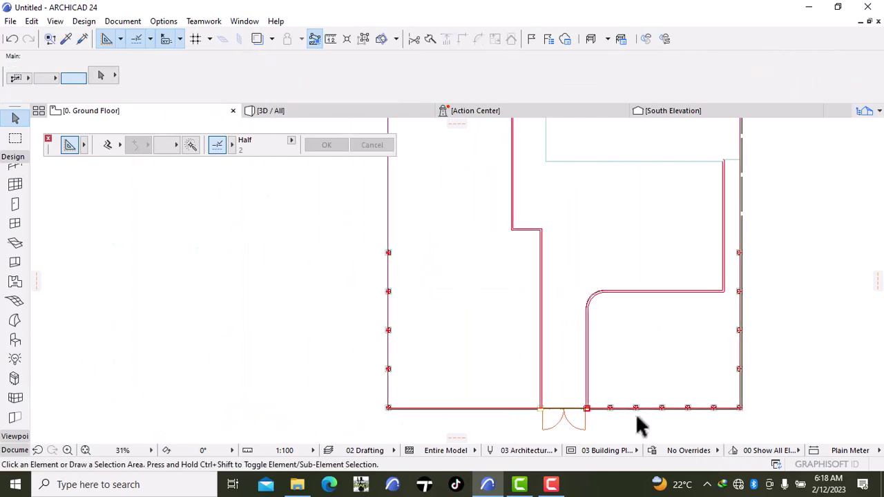
{"action": "scroll", "coordinate": [396, 422], "scroll_direction": "up", "scroll_amount": 4}
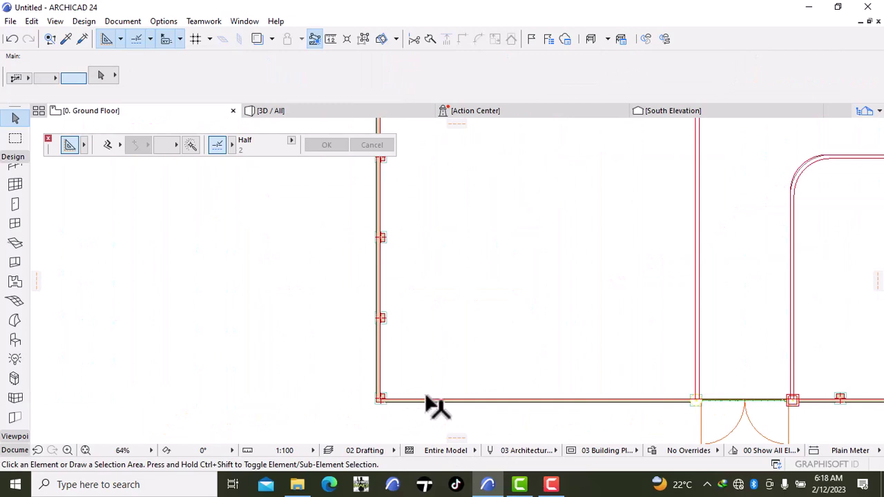
{"action": "scroll", "coordinate": [434, 408], "scroll_direction": "up", "scroll_amount": 4}
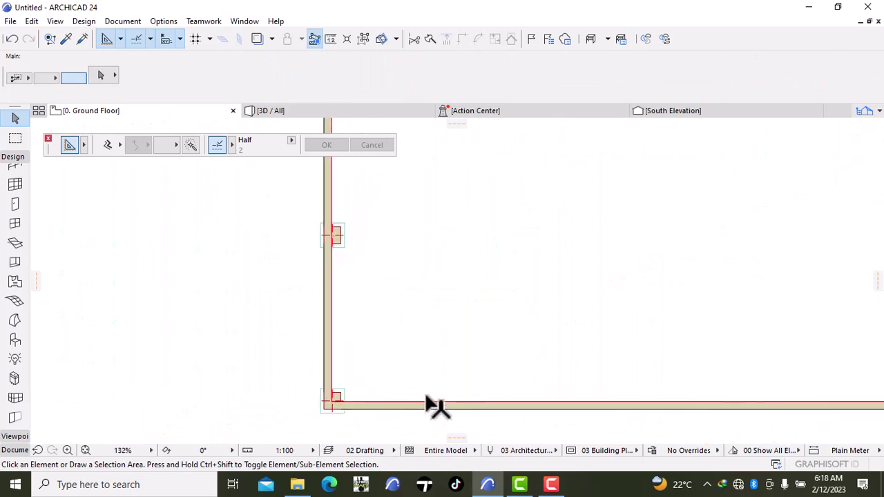
{"action": "left_click", "coordinate": [337, 398]}
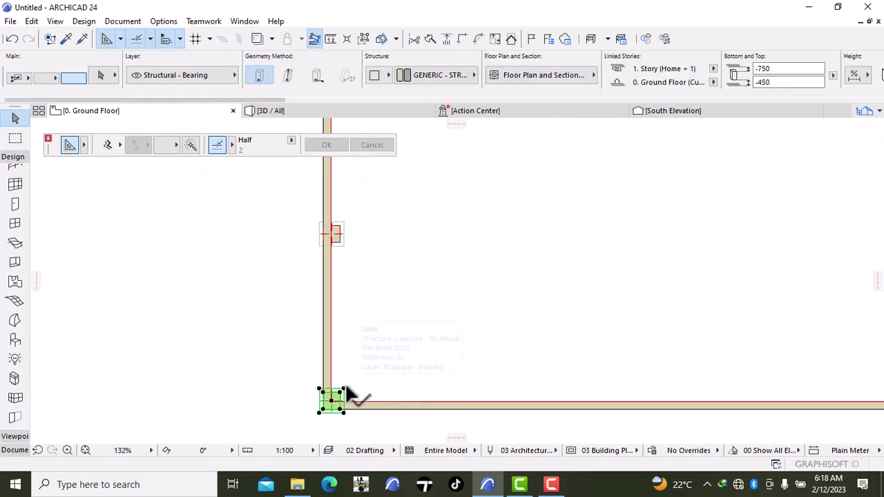
{"action": "right_click", "coordinate": [459, 332]}
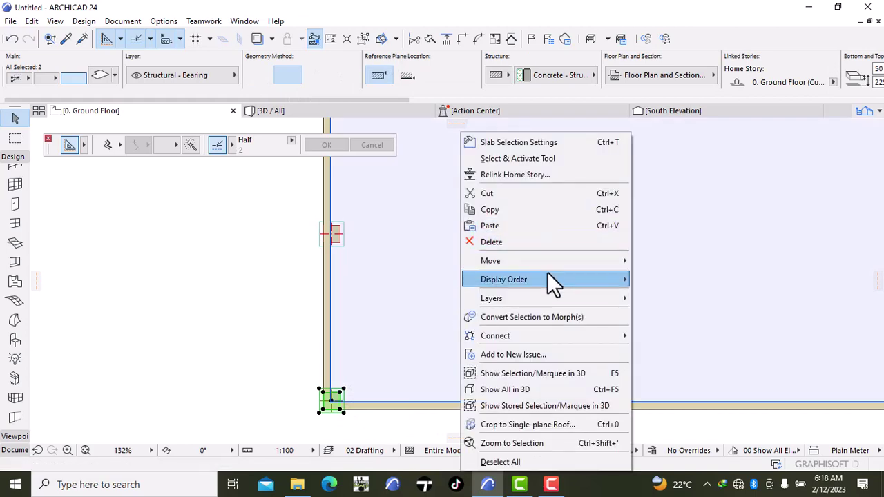
{"action": "mouse_move", "coordinate": [554, 261]}
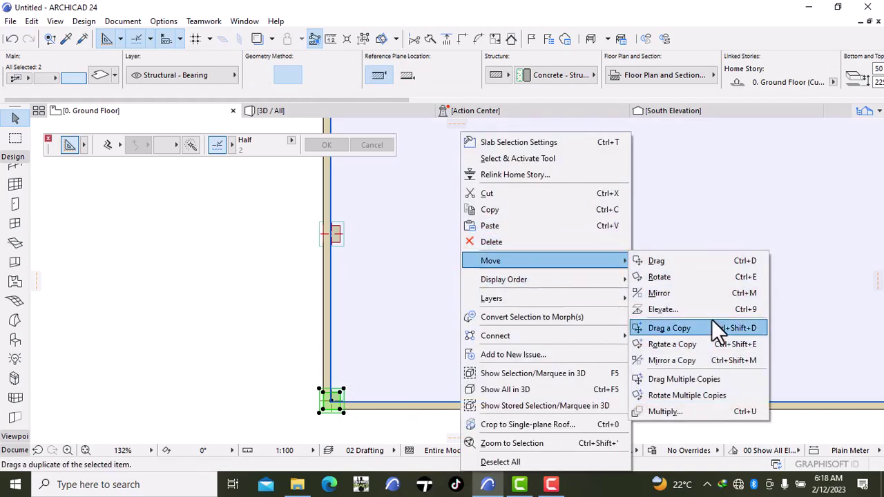
{"action": "left_click", "coordinate": [653, 407]}
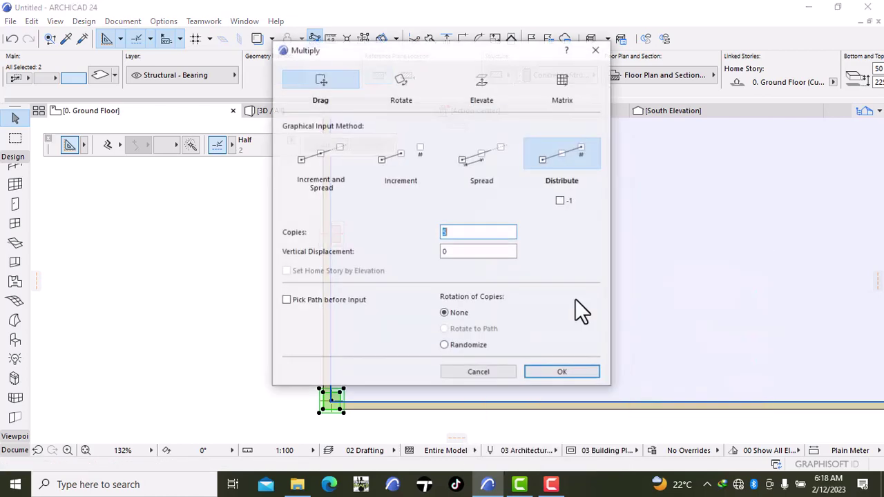
{"action": "left_click", "coordinate": [555, 373]}
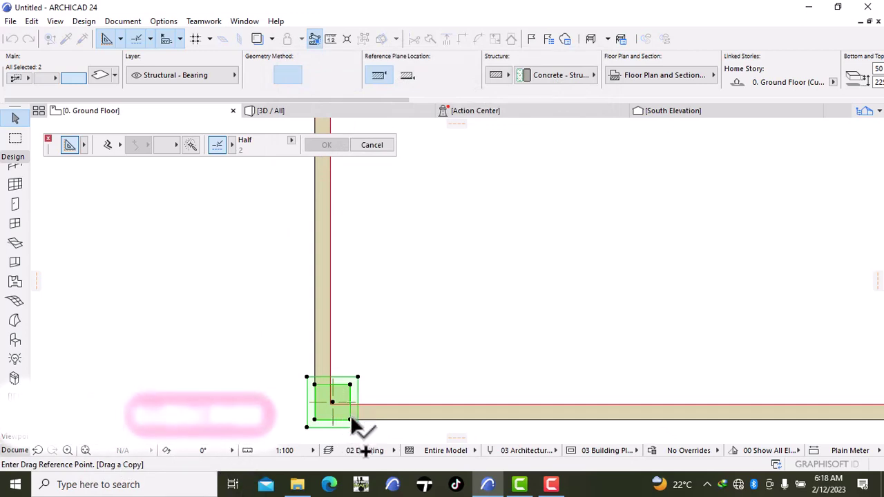
Distribute the five copies from the left corner to the gate's left column
{"action": "left_click", "coordinate": [350, 413]}
{"action": "middle_click_drag", "start_coordinate": [746, 416], "coordinate": [361, 380]}
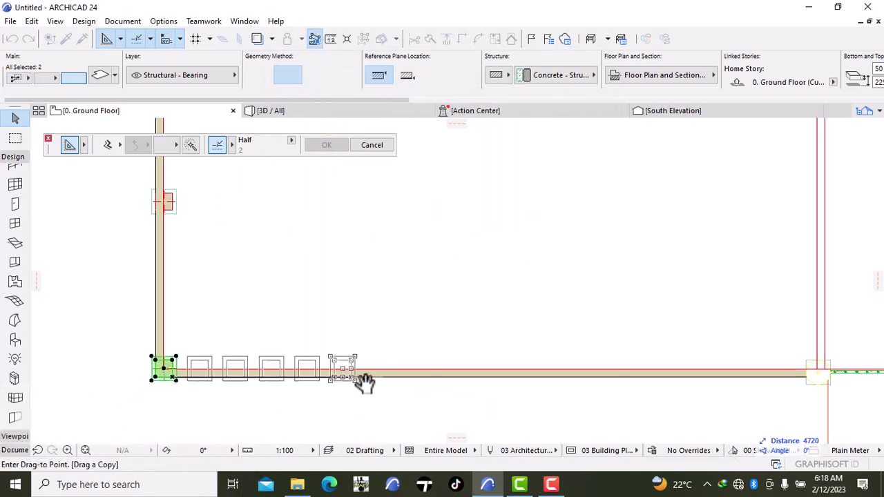
{"action": "left_click", "coordinate": [702, 383]}
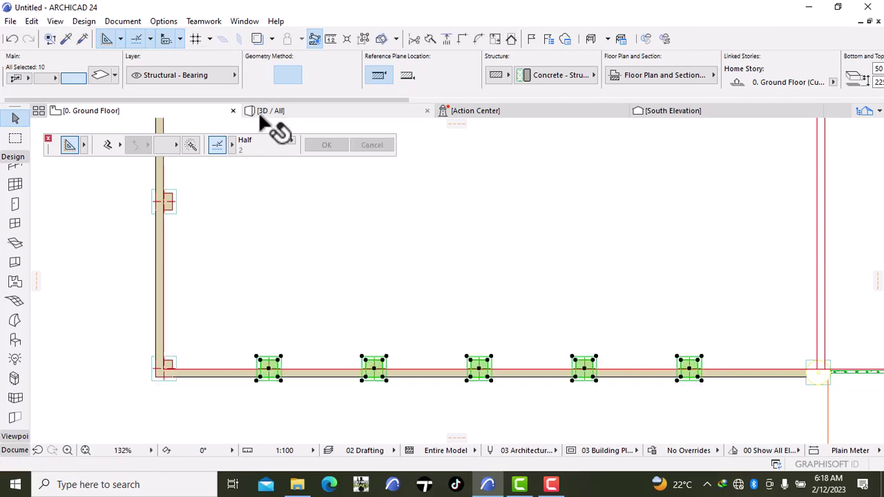
{"action": "left_click", "coordinate": [266, 111]}
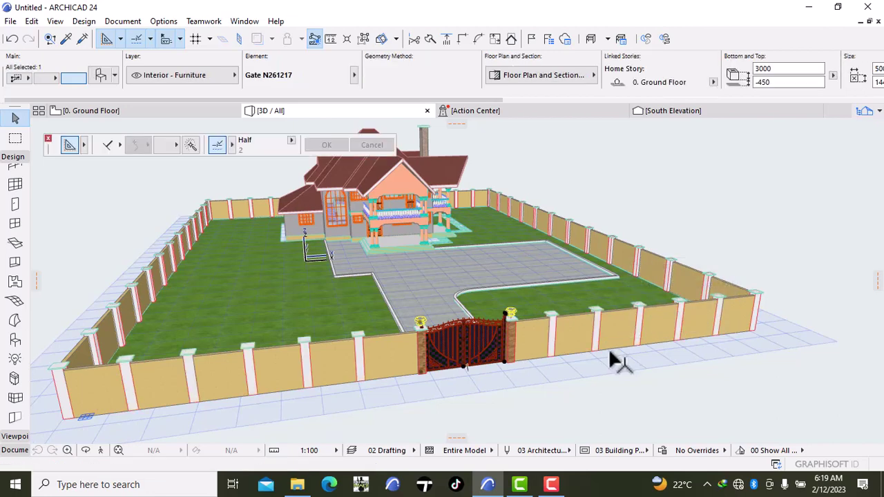
Orbit the 3D model to face the gate and reveal the yard and driveway
{"action": "scroll", "coordinate": [611, 359], "scroll_direction": "down", "scroll_amount": 3}
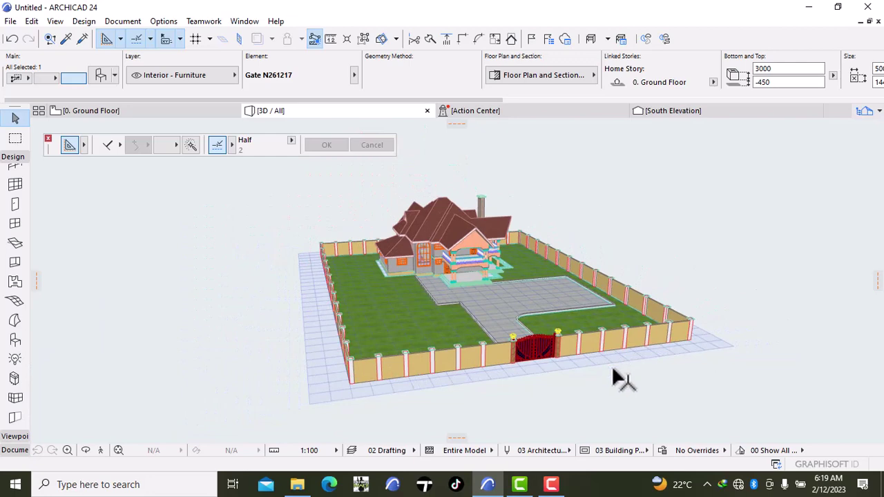
{"action": "scroll", "coordinate": [614, 371], "scroll_direction": "up", "scroll_amount": 3}
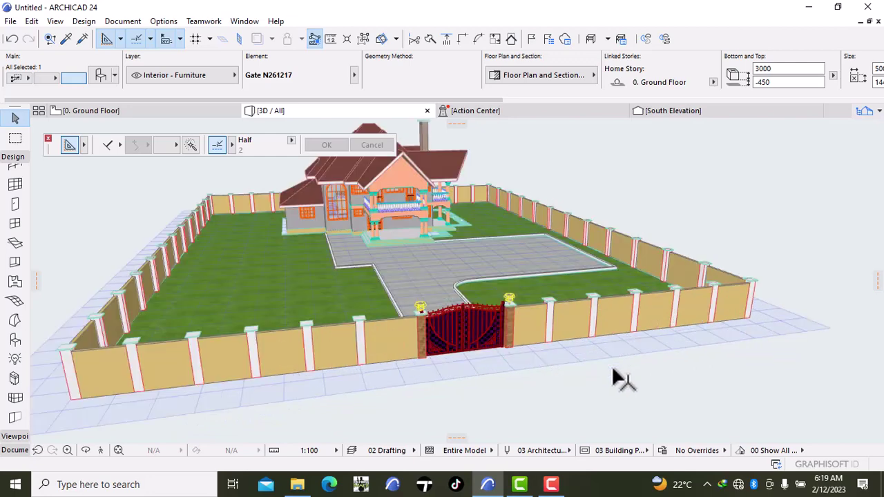
{"action": "right_click", "coordinate": [776, 378]}
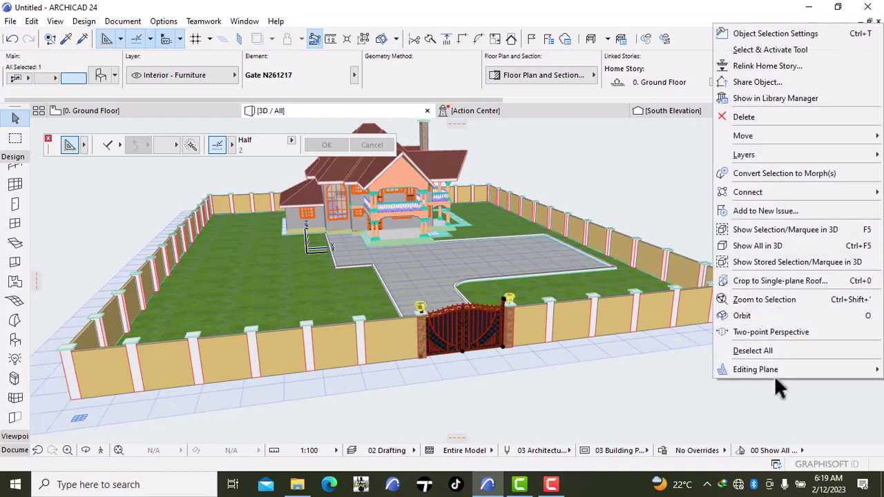
{"action": "left_click", "coordinate": [770, 315]}
{"action": "left_click_drag", "start_coordinate": [772, 322], "coordinate": [637, 309]}
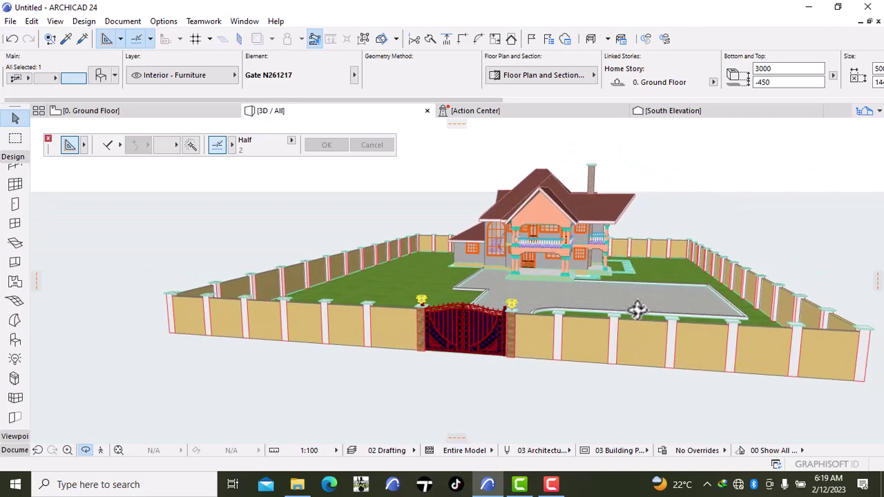
{"action": "left_click_drag", "start_coordinate": [362, 320], "coordinate": [449, 351]}
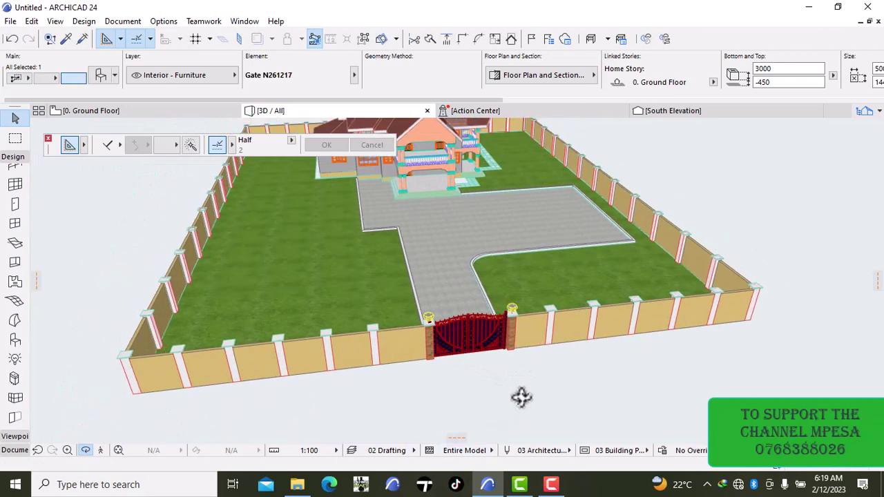
{"action": "scroll", "coordinate": [522, 397], "scroll_direction": "down", "scroll_amount": 2}
{"action": "scroll", "coordinate": [522, 398], "scroll_direction": "down", "scroll_amount": 2}
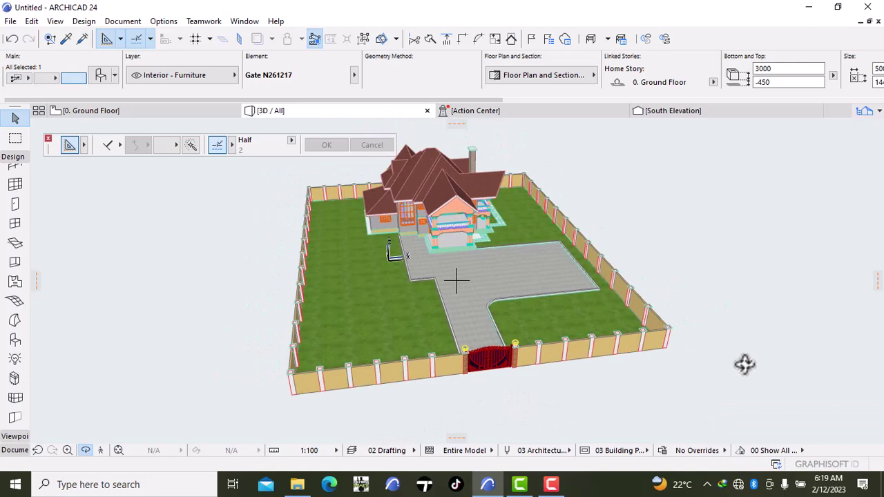
{"action": "scroll", "coordinate": [492, 393], "scroll_direction": "up", "scroll_amount": 3}
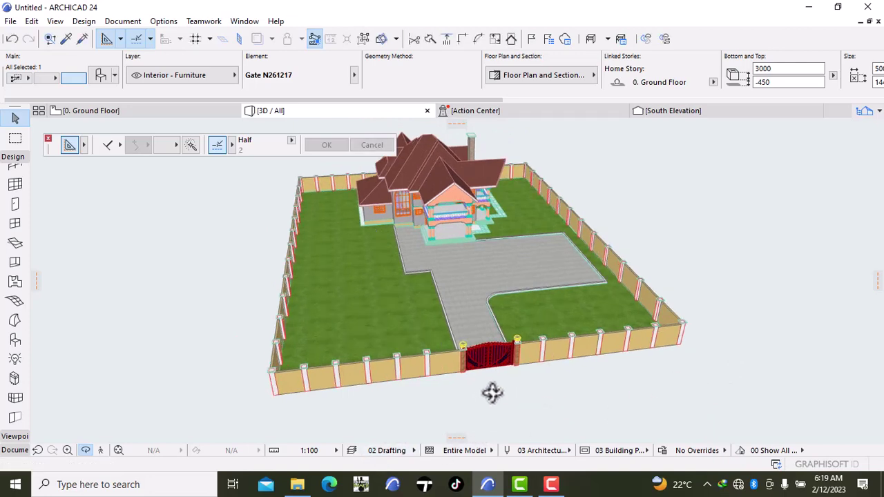
{"action": "scroll", "coordinate": [492, 392], "scroll_direction": "up", "scroll_amount": 2}
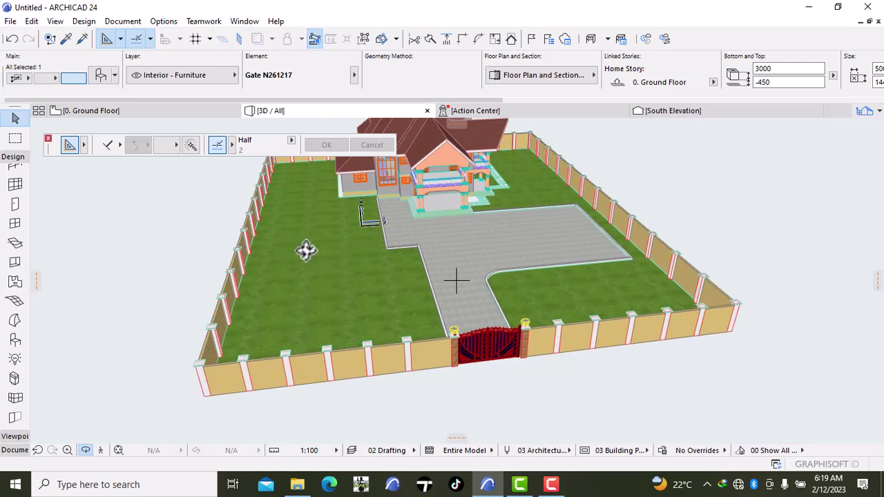
{"action": "scroll", "coordinate": [422, 249], "scroll_direction": "down", "scroll_amount": 3}
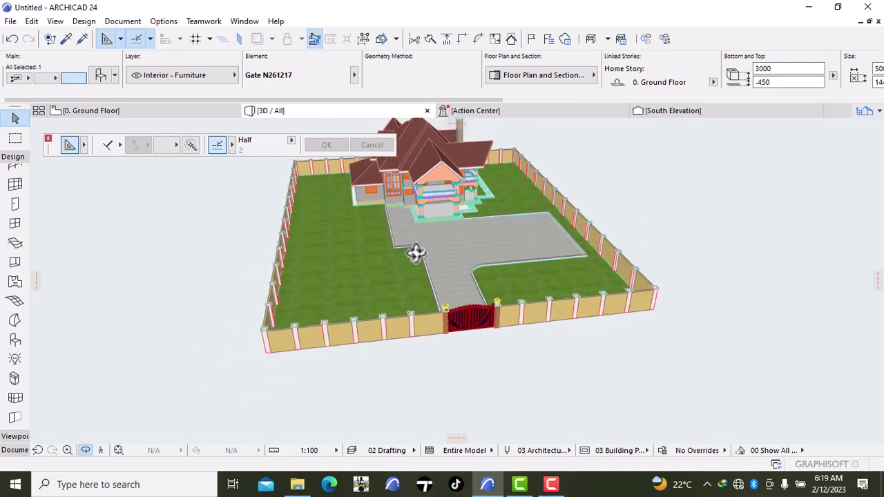
{"action": "scroll", "coordinate": [401, 292], "scroll_direction": "down", "scroll_amount": 2}
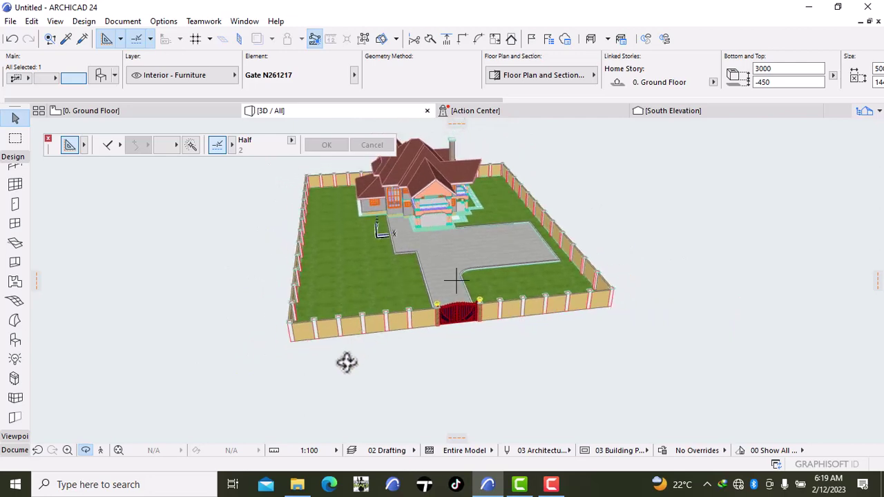
{"action": "scroll", "coordinate": [355, 350], "scroll_direction": "up", "scroll_amount": 3}
Orbit past the front fence and zoom in closer toward the house
{"action": "middle_click_drag", "start_coordinate": [354, 359], "coordinate": [223, 384], "text": "shift"}
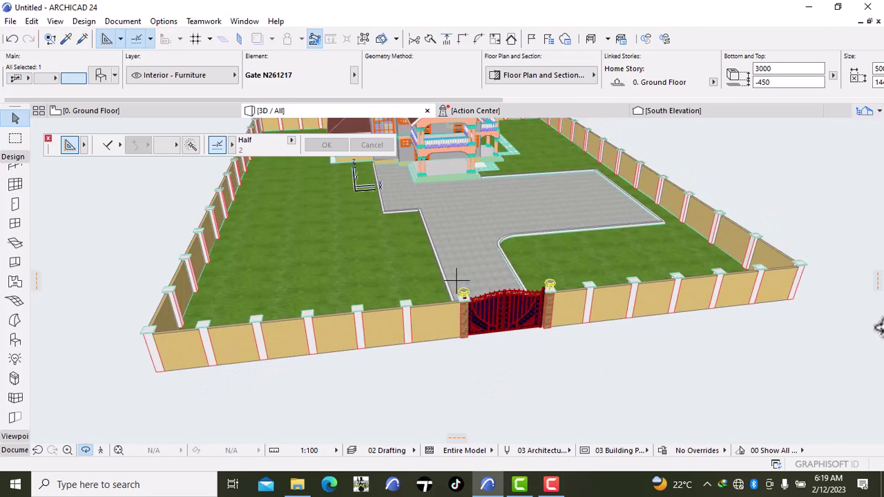
{"action": "middle_click_drag", "start_coordinate": [610, 363], "coordinate": [610, 364], "text": "shift"}
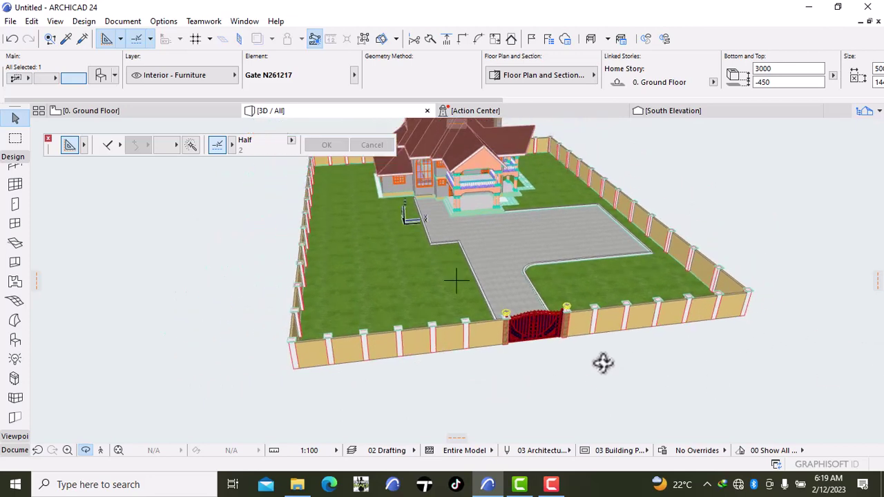
{"action": "middle_click_drag", "start_coordinate": [348, 154], "coordinate": [400, 179], "text": "shift"}
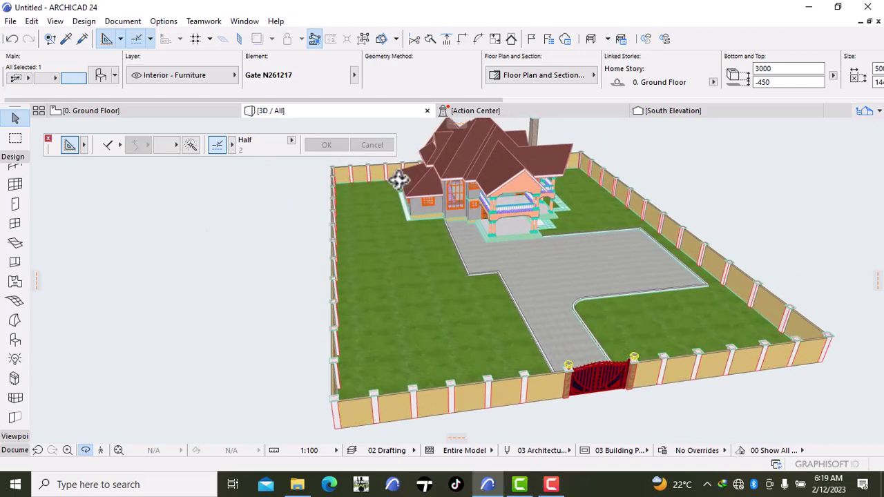
{"action": "scroll", "coordinate": [394, 193], "scroll_direction": "up", "scroll_amount": 5}
{"action": "scroll", "coordinate": [393, 196], "scroll_direction": "up", "scroll_amount": 3}
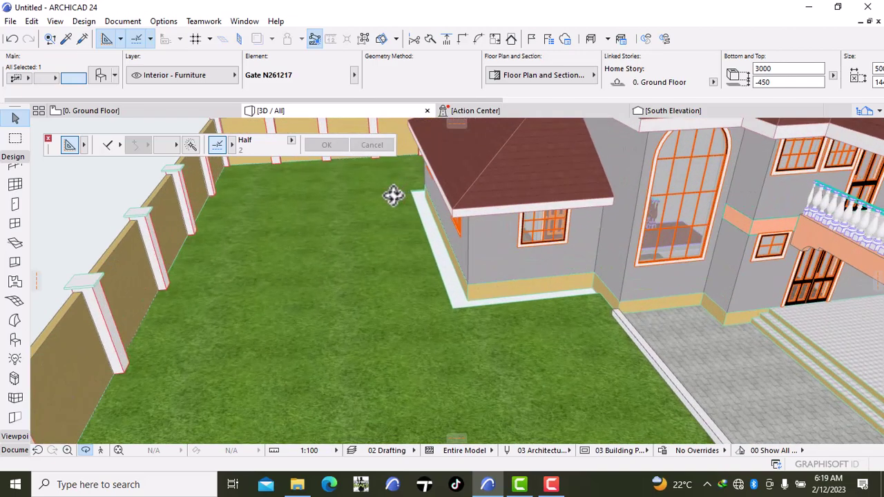
{"action": "scroll", "coordinate": [393, 196], "scroll_direction": "up", "scroll_amount": 3}
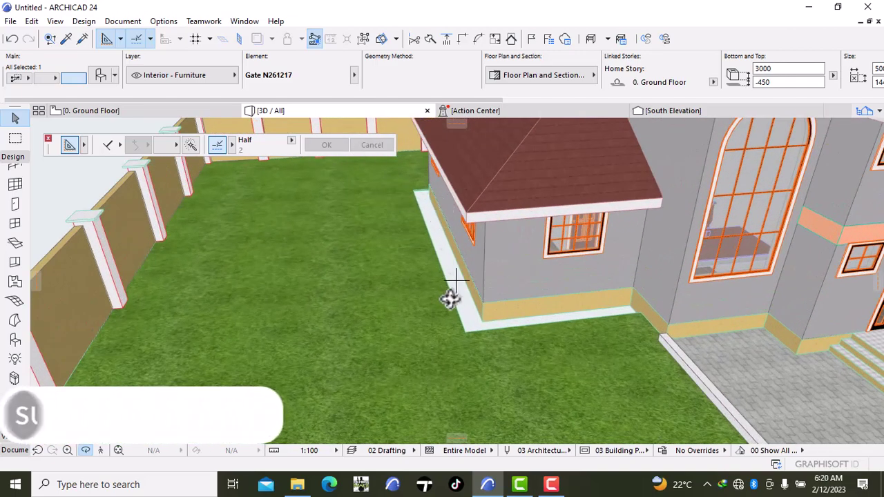
{"action": "left_click", "coordinate": [114, 112]}
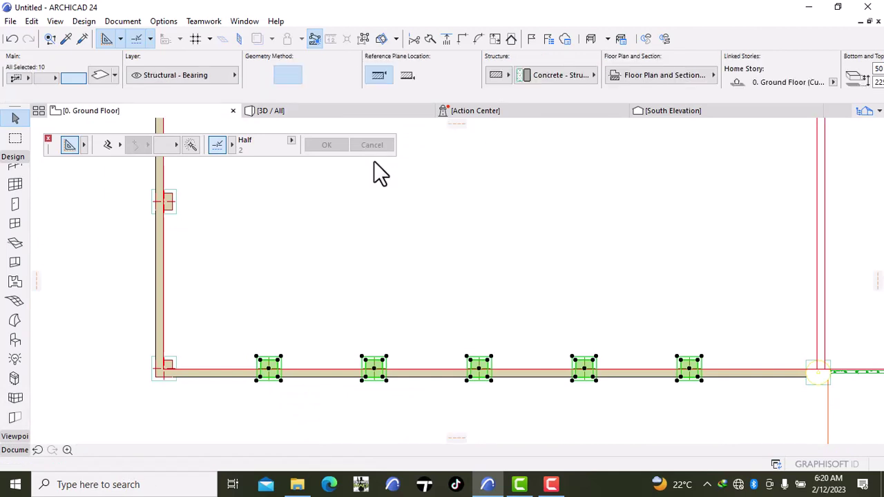
Select the grass slab and move its two lower corner nodes up to the same level
{"action": "scroll", "coordinate": [373, 166], "scroll_direction": "down", "scroll_amount": 6}
{"action": "key", "text": "Escape"}
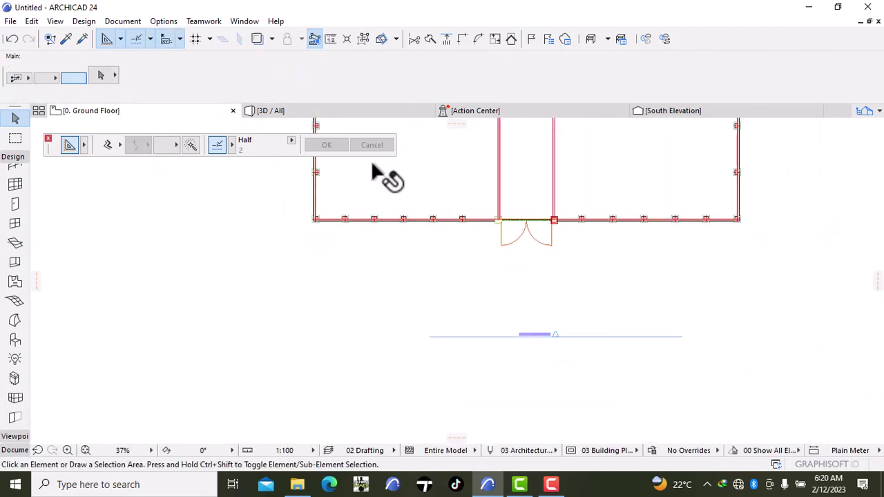
{"action": "scroll", "coordinate": [375, 325], "scroll_direction": "down", "scroll_amount": 2}
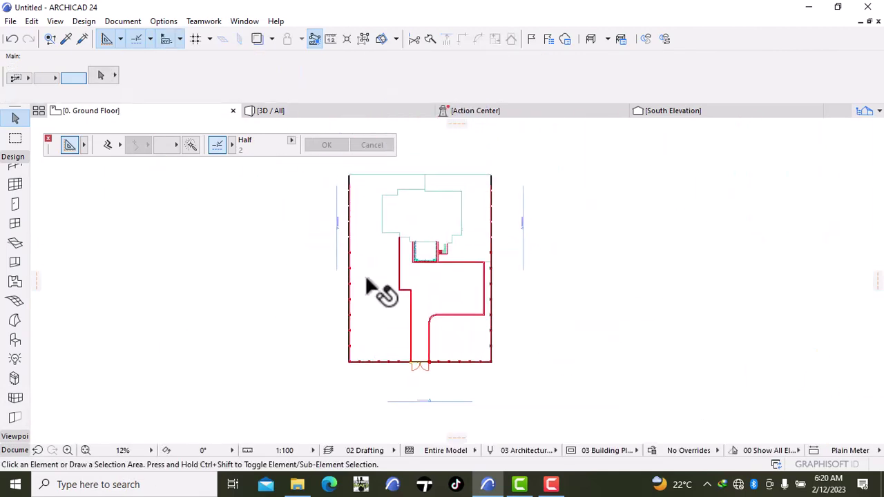
{"action": "scroll", "coordinate": [373, 214], "scroll_direction": "up", "scroll_amount": 6}
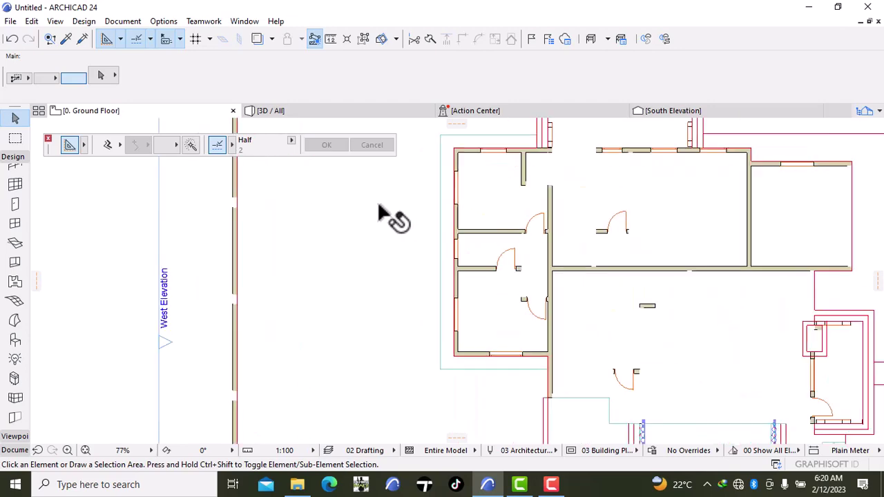
{"action": "left_click", "coordinate": [381, 212]}
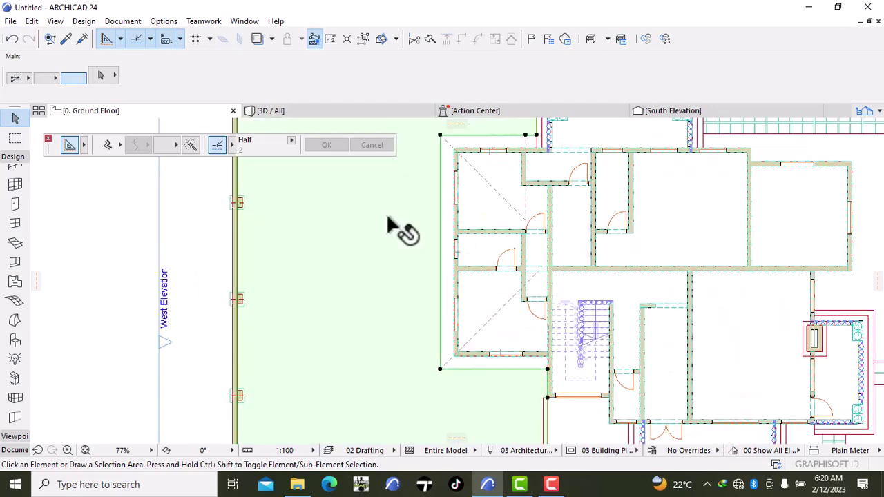
{"action": "scroll", "coordinate": [628, 415], "scroll_direction": "up", "scroll_amount": 3}
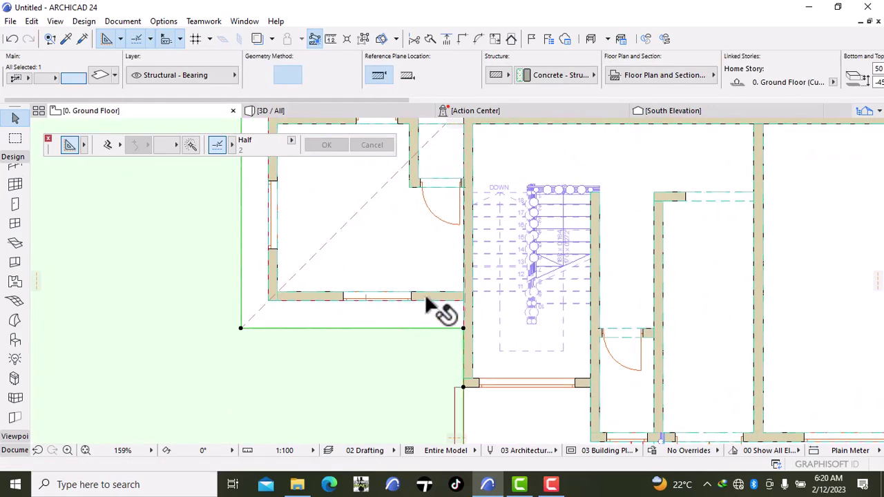
{"action": "left_click", "coordinate": [462, 328]}
{"action": "left_click", "coordinate": [463, 300]}
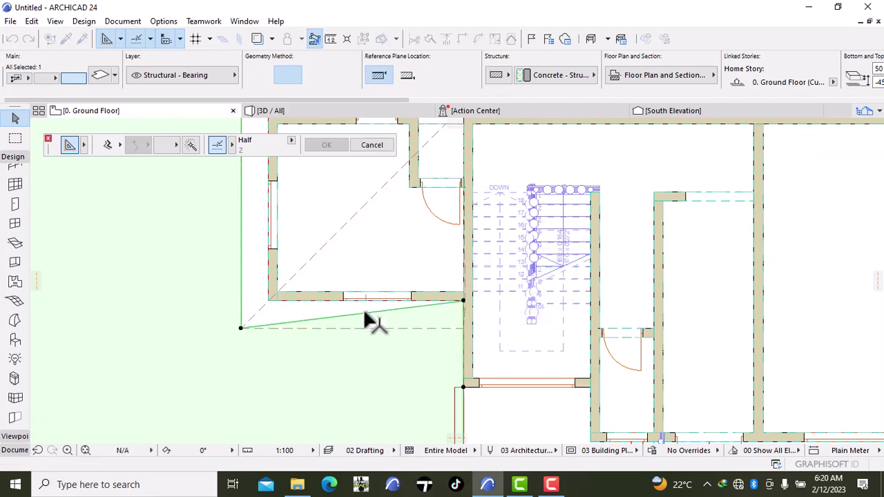
{"action": "left_click", "coordinate": [241, 327]}
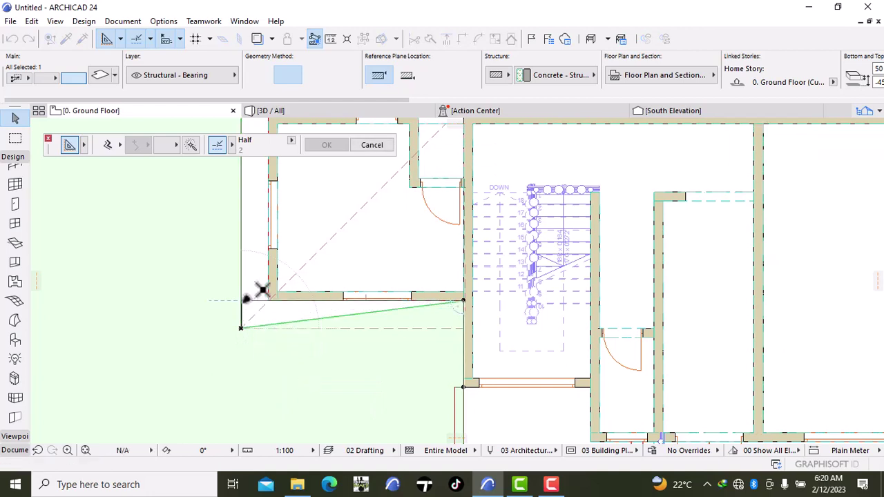
{"action": "left_click", "coordinate": [241, 300]}
Snap the remaining grass slab corner nodes onto the house wall corners
{"action": "left_click", "coordinate": [241, 301]}
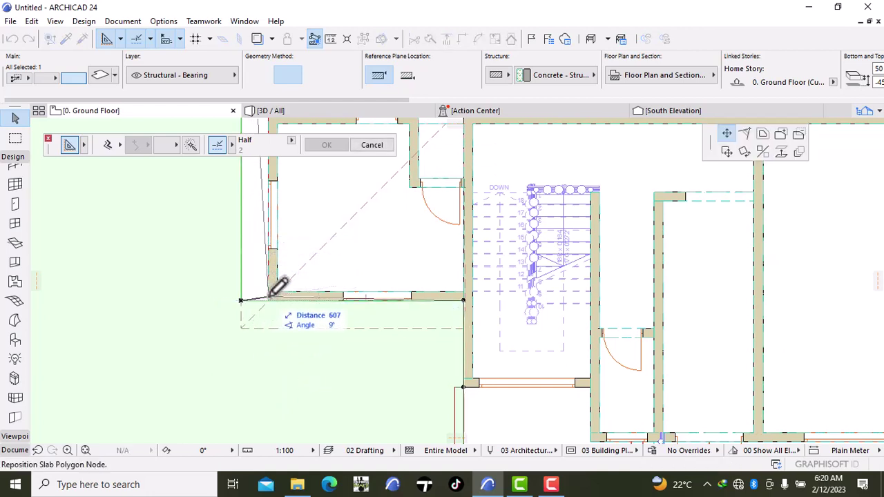
{"action": "scroll", "coordinate": [265, 285], "scroll_direction": "down", "scroll_amount": 2}
{"action": "middle_click_drag", "start_coordinate": [263, 279], "coordinate": [290, 438]}
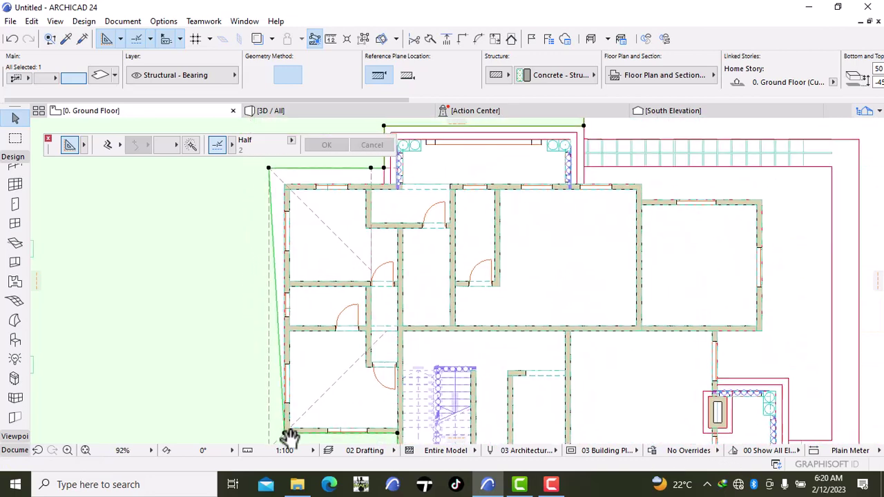
{"action": "middle_click_drag", "start_coordinate": [247, 173], "coordinate": [260, 326]}
{"action": "scroll", "coordinate": [266, 315], "scroll_direction": "up", "scroll_amount": 3}
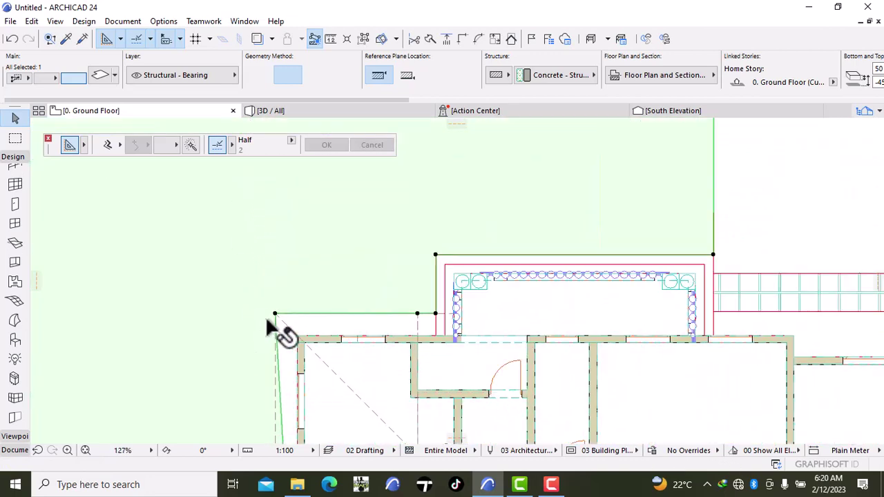
{"action": "left_click", "coordinate": [304, 339]}
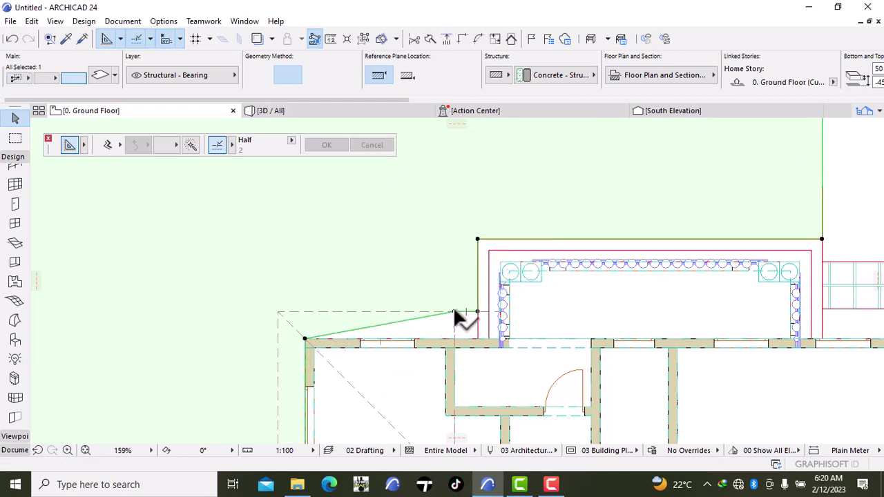
{"action": "left_click", "coordinate": [454, 312]}
{"action": "left_click", "coordinate": [477, 338]}
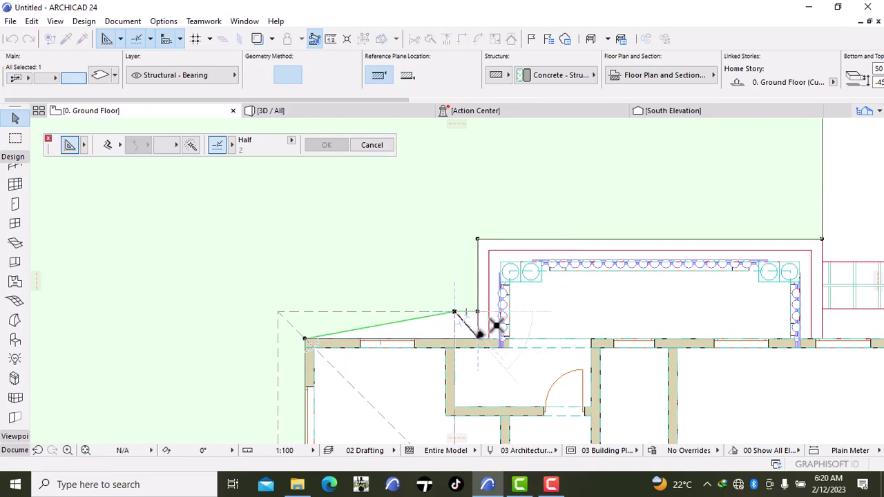
{"action": "left_click", "coordinate": [261, 112]}
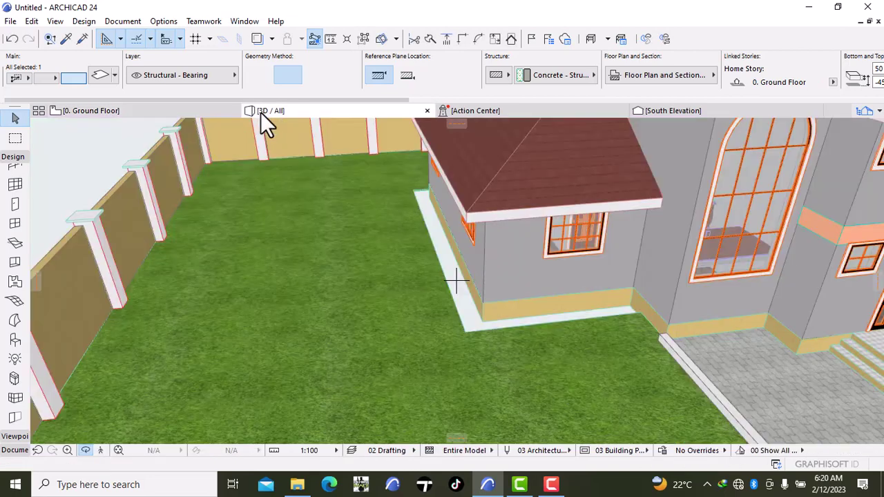
{"action": "left_click", "coordinate": [407, 290]}
{"action": "middle_click_drag", "start_coordinate": [407, 290], "coordinate": [408, 292], "text": "shift"}
{"action": "scroll", "coordinate": [408, 293], "scroll_direction": "down", "scroll_amount": 5}
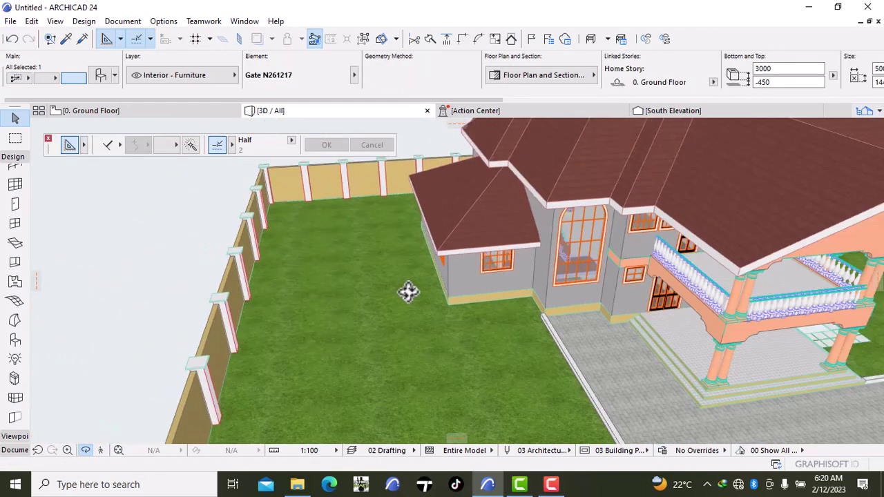
{"action": "middle_click_drag", "start_coordinate": [539, 389], "coordinate": [503, 287]}
{"action": "scroll", "coordinate": [572, 288], "scroll_direction": "down", "scroll_amount": 5}
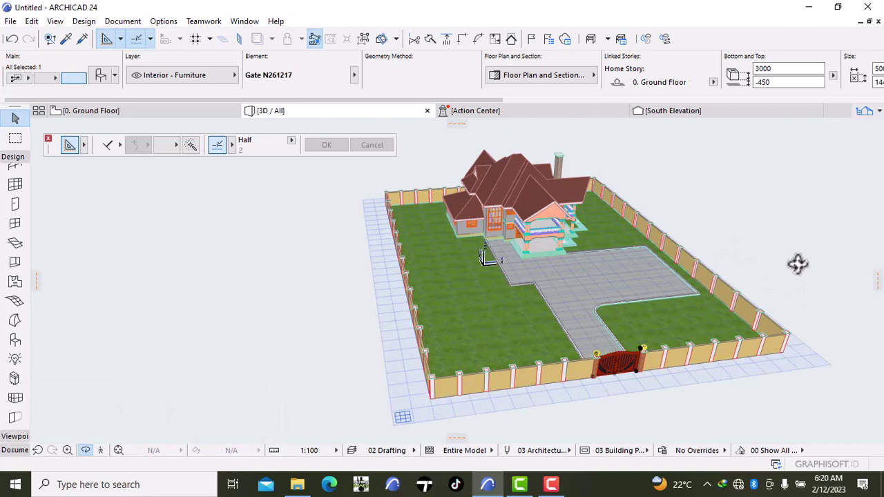
{"action": "middle_click", "coordinate": [798, 263]}
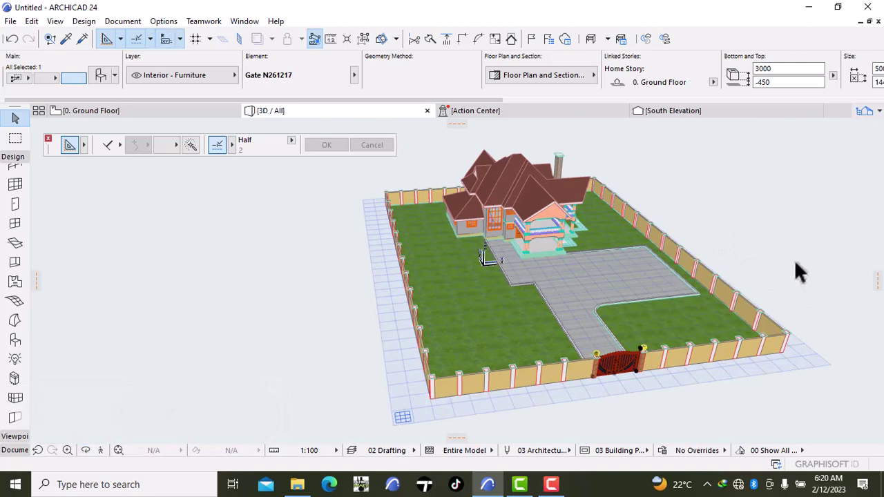
{"action": "right_click", "coordinate": [764, 207]}
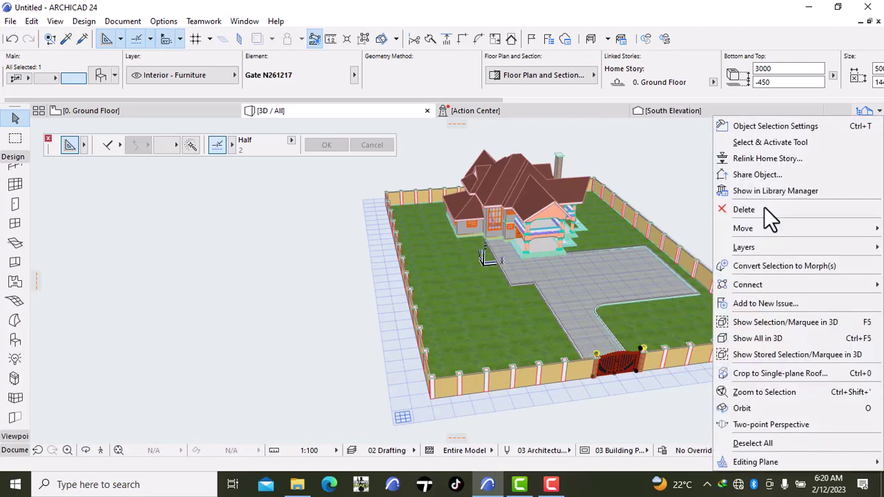
{"action": "left_click", "coordinate": [783, 421]}
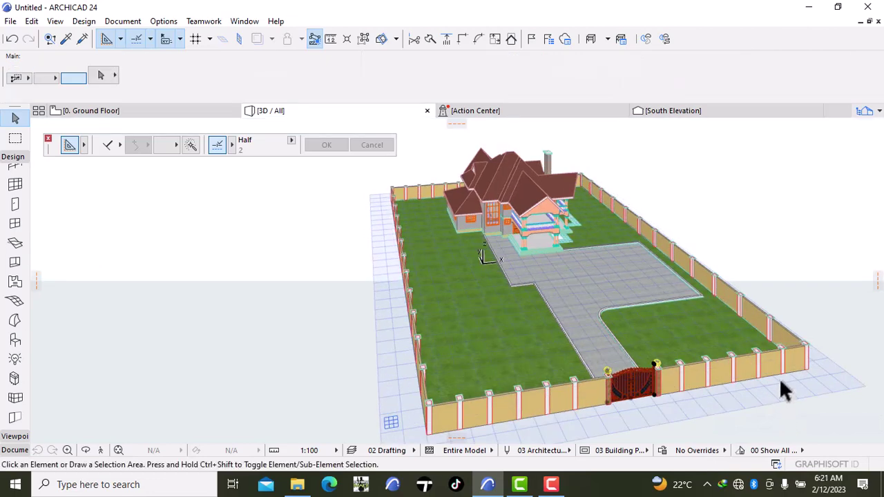
{"action": "right_click", "coordinate": [786, 201]}
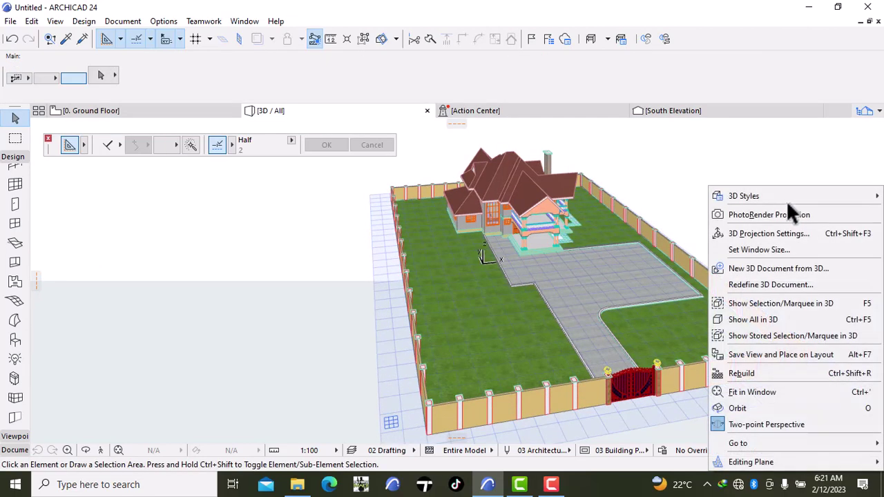
{"action": "left_click", "coordinate": [735, 408]}
{"action": "left_click_drag", "start_coordinate": [795, 341], "coordinate": [705, 310]}
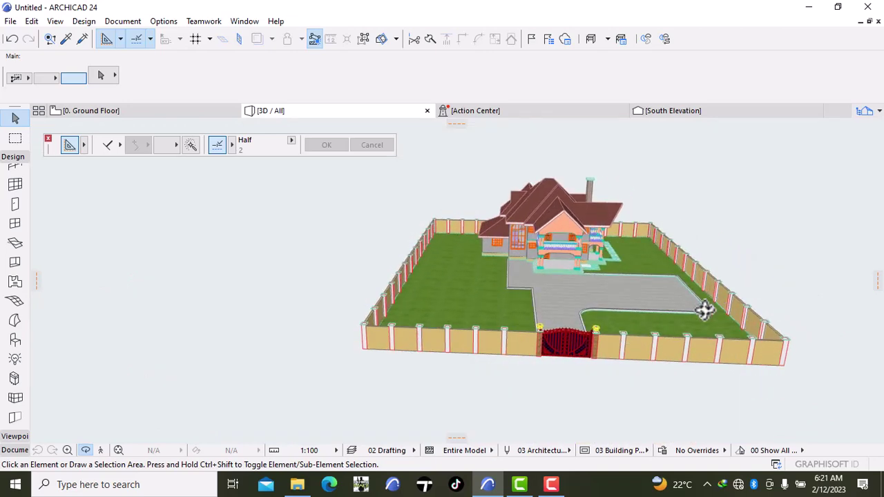